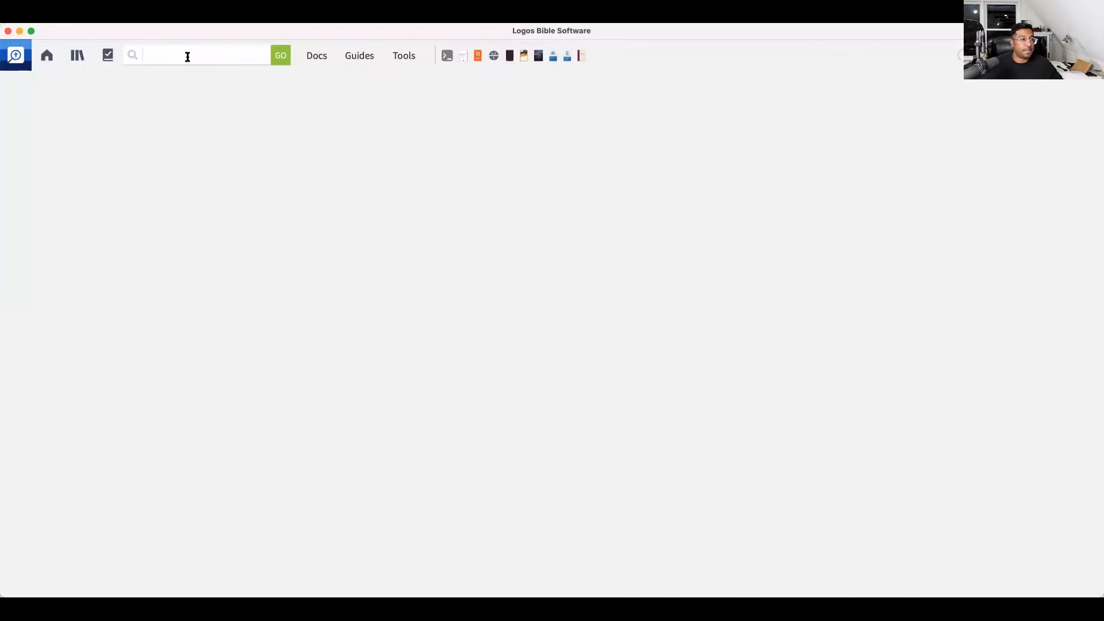
- Set the preferred Bible to the English Standard Version by running the command "set preferred bible to ESV"
{"action": "left_click", "coordinate": [167, 55]}
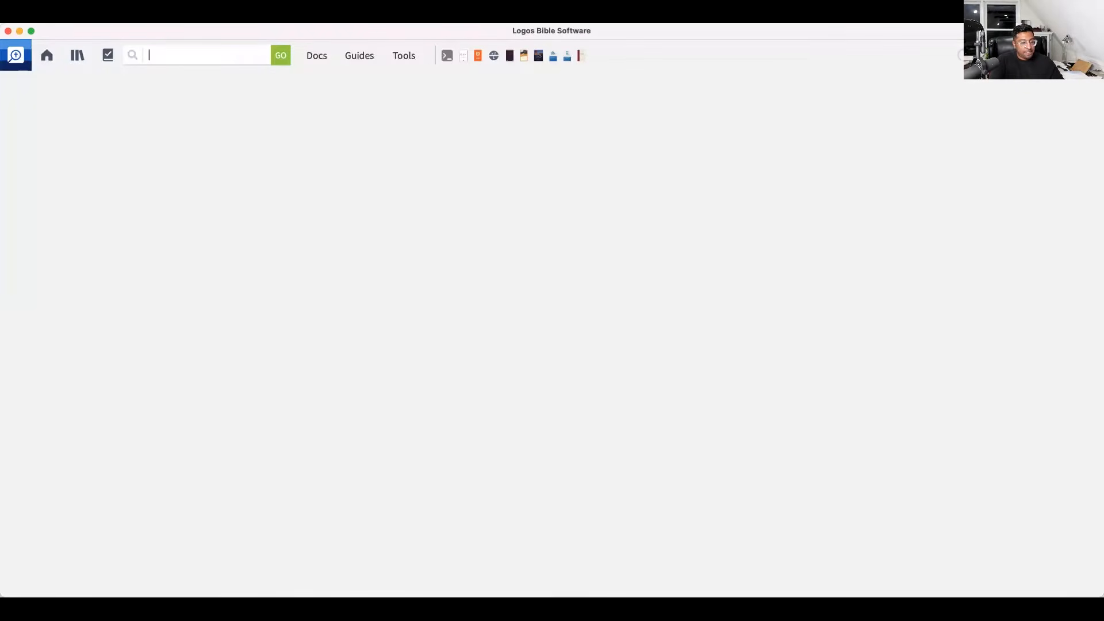
{"action": "type", "text": "set preferr"}
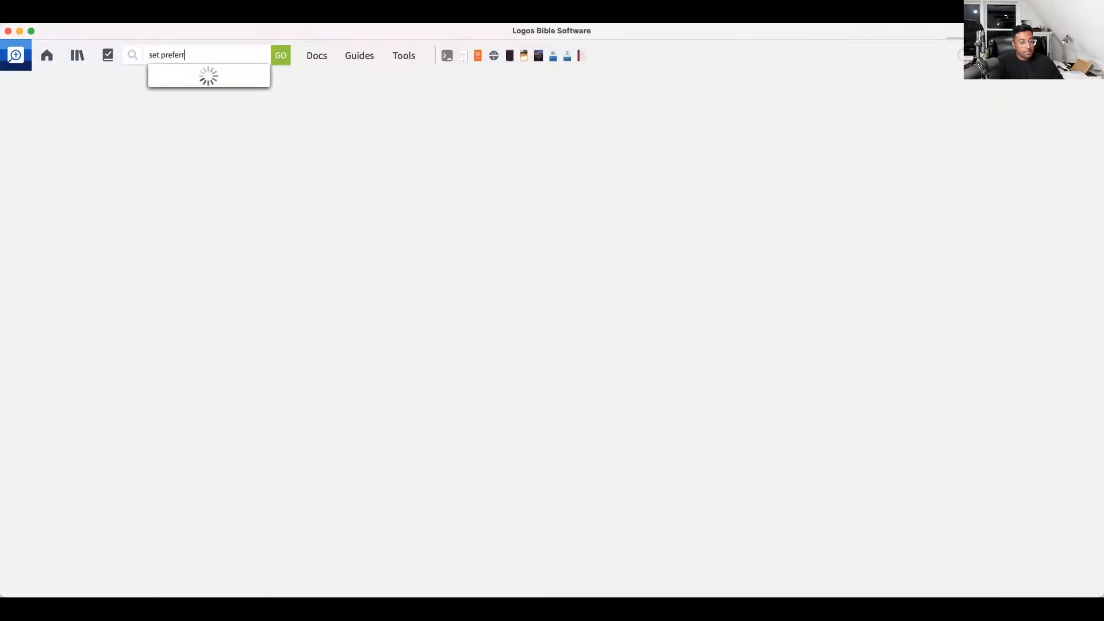
{"action": "type", "text": "ed bible to"}
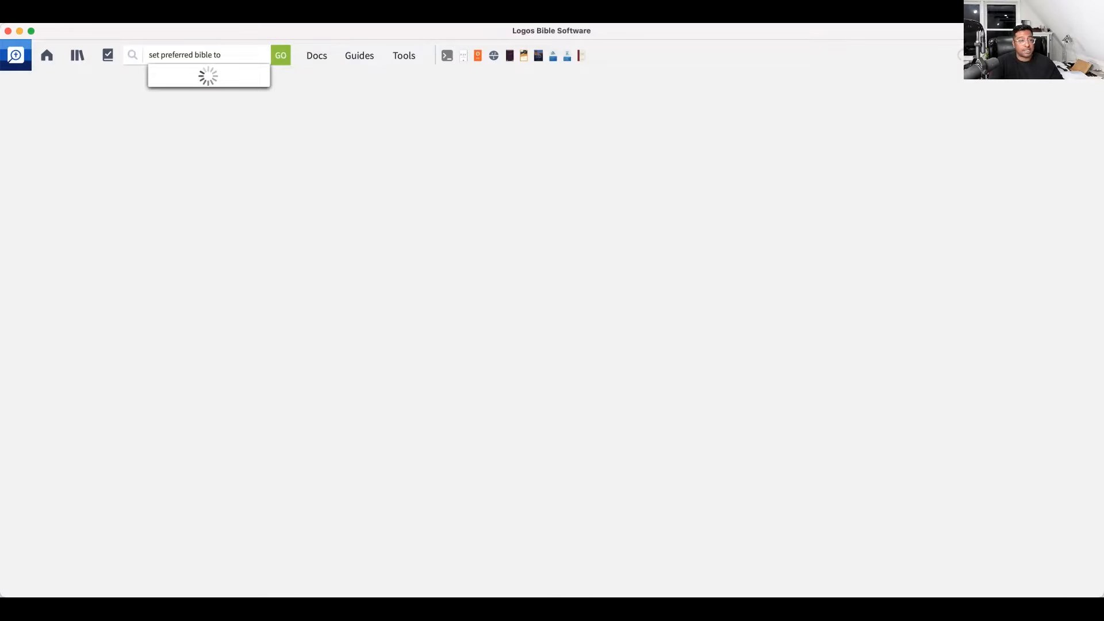
{"action": "type", "text": "ESV"}
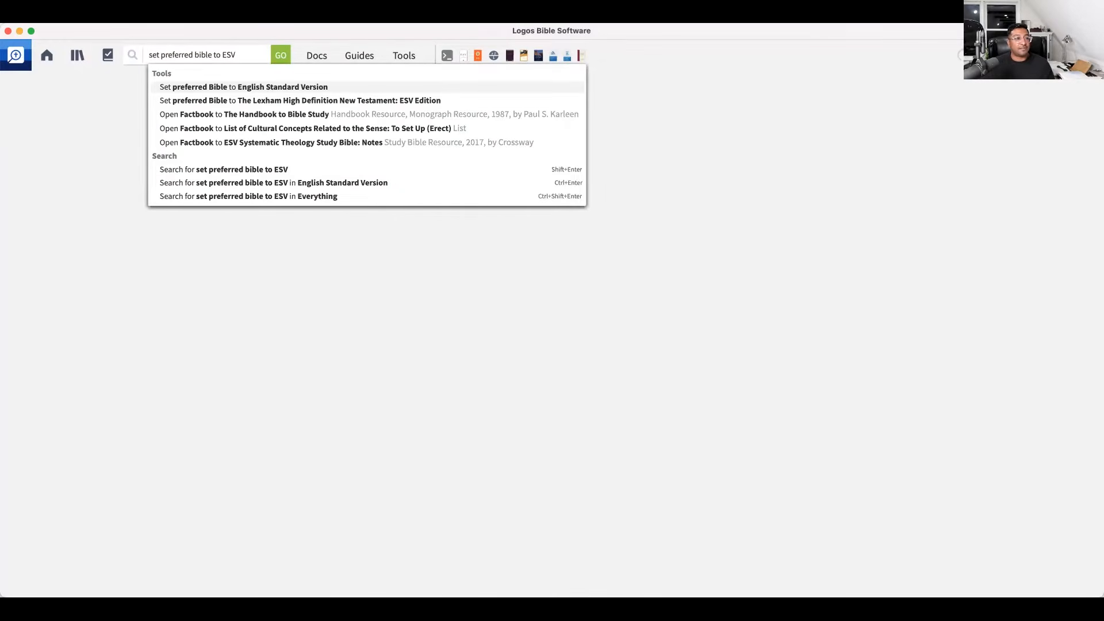
{"action": "left_click", "coordinate": [185, 87]}
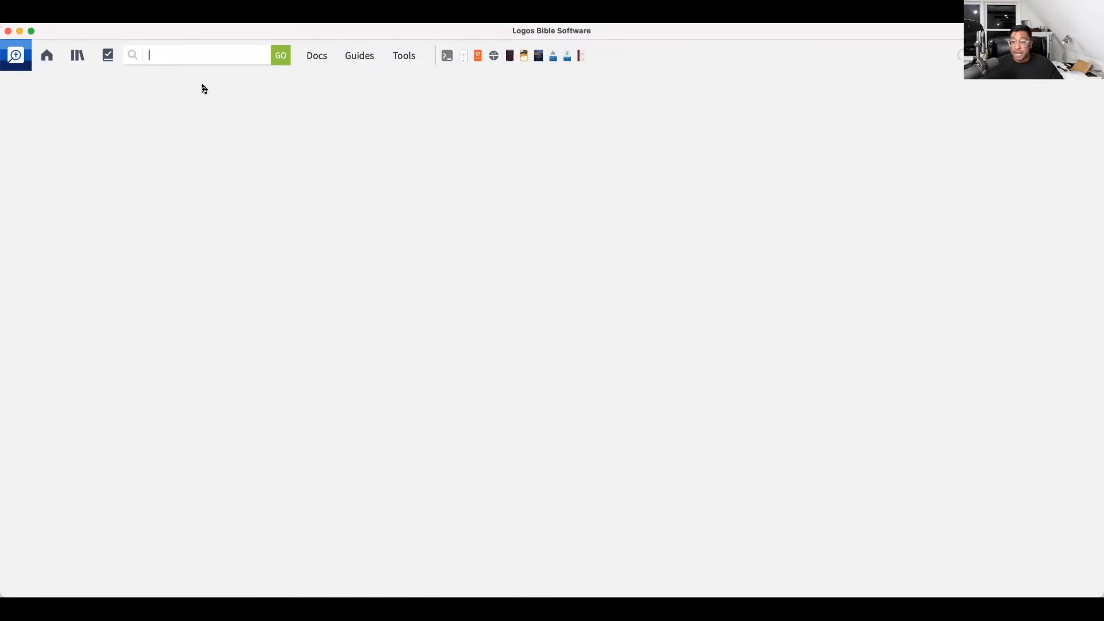
- Open the library's resource prioritization list and review the order of the preferred resources
{"action": "left_click", "coordinate": [76, 61]}
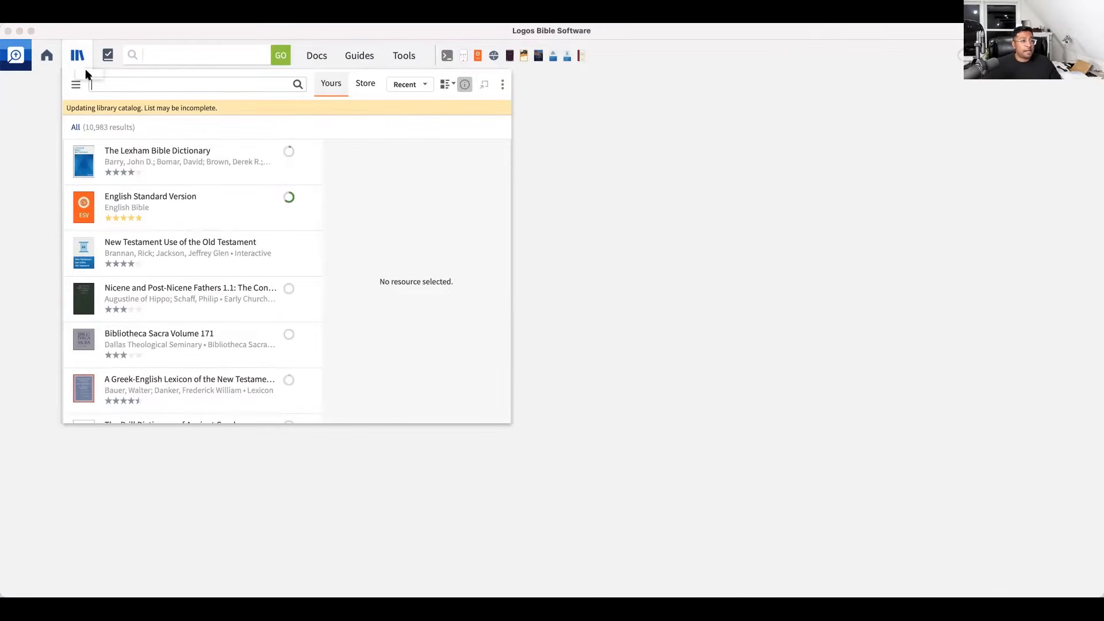
{"action": "left_click", "coordinate": [501, 87]}
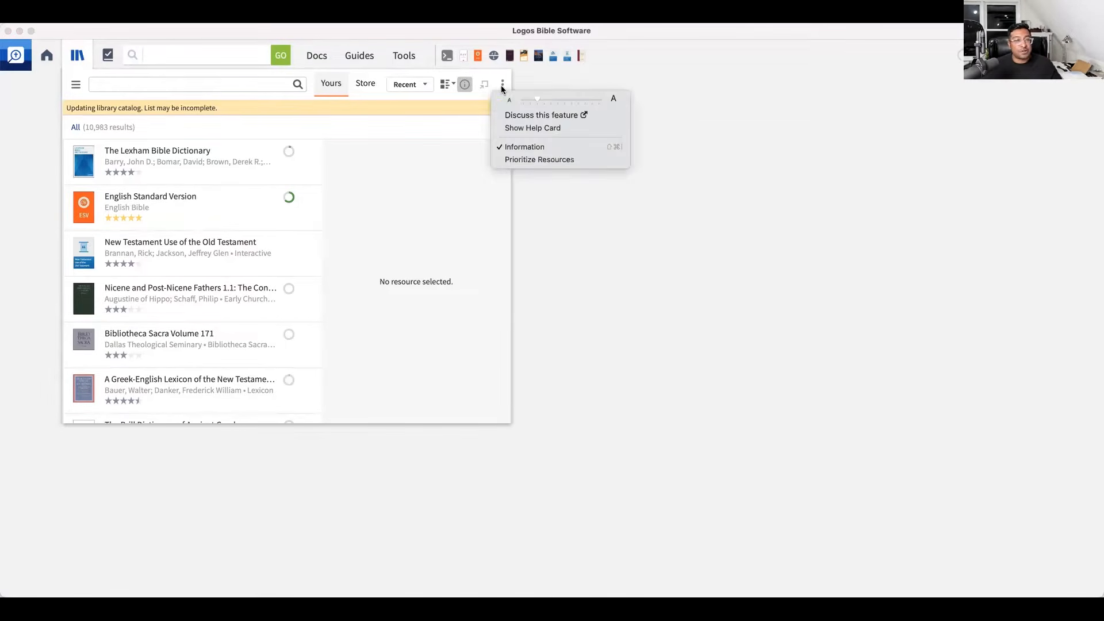
{"action": "left_click", "coordinate": [522, 160]}
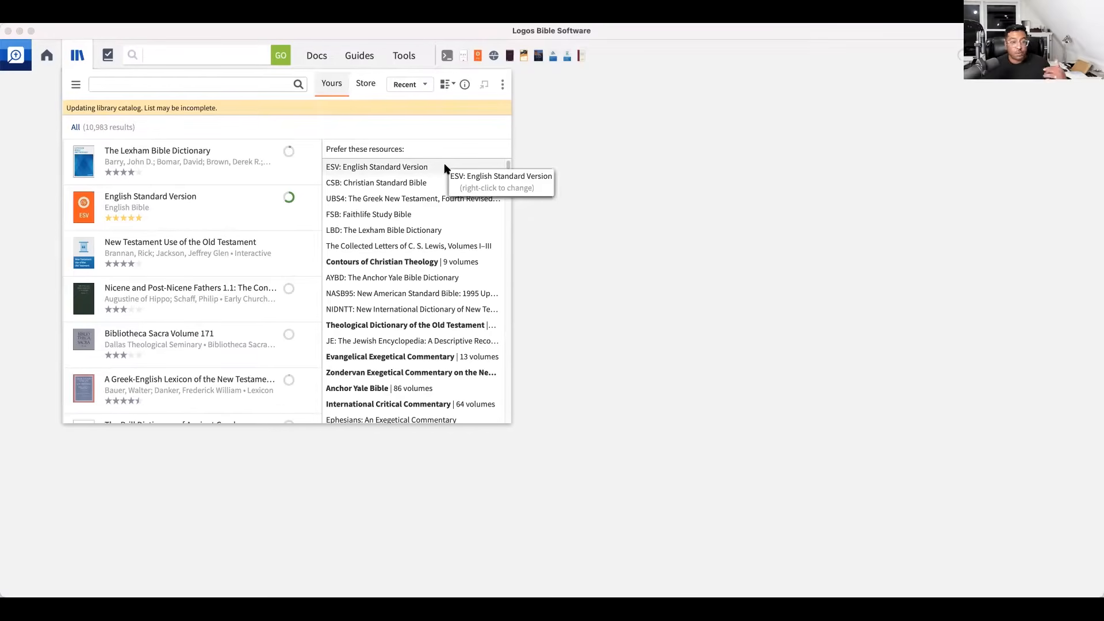
{"action": "scroll", "coordinate": [440, 191], "scroll_direction": "down", "scroll_amount": 1}
{"action": "scroll", "coordinate": [440, 191], "scroll_direction": "down", "scroll_amount": 2}
{"action": "scroll", "coordinate": [440, 197], "scroll_direction": "down", "scroll_amount": 5}
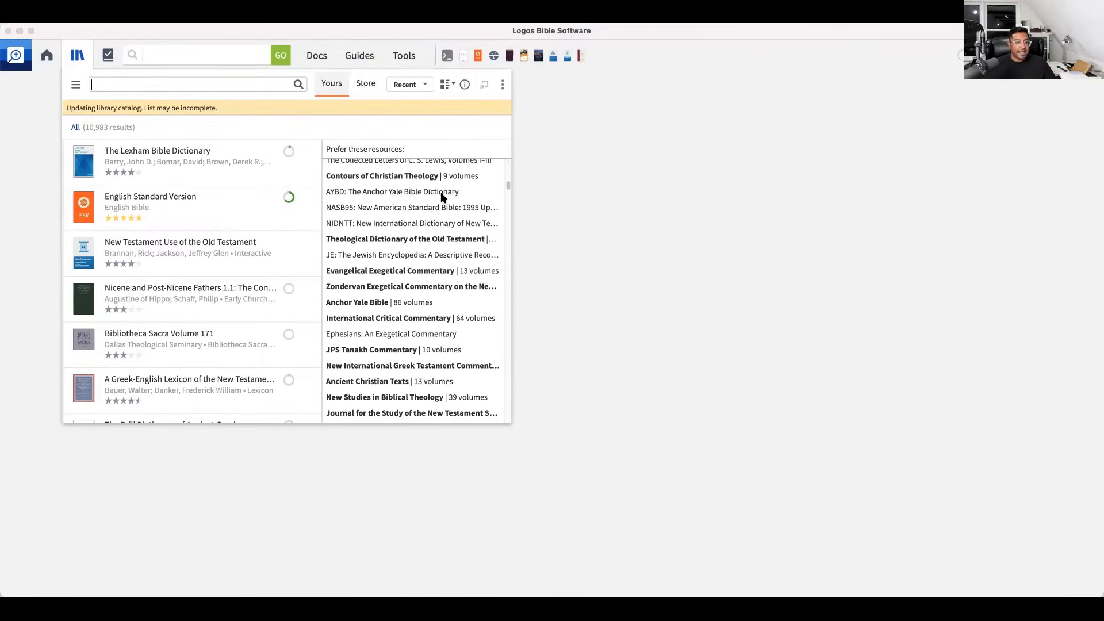
{"action": "scroll", "coordinate": [441, 198], "scroll_direction": "down", "scroll_amount": 5}
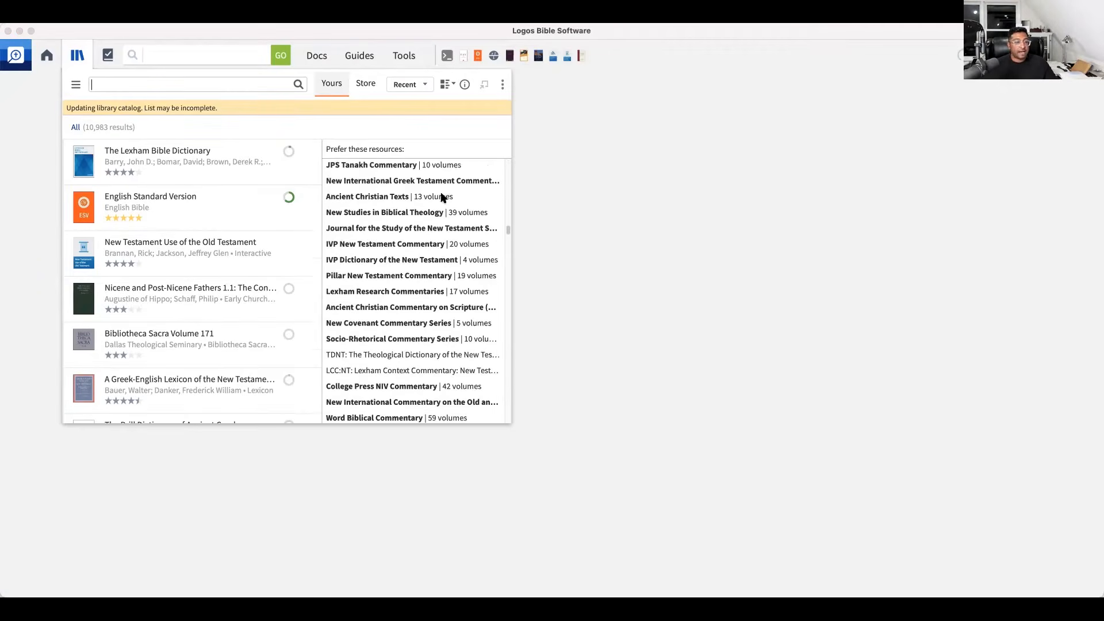
{"action": "scroll", "coordinate": [442, 197], "scroll_direction": "down", "scroll_amount": 1}
{"action": "scroll", "coordinate": [442, 197], "scroll_direction": "up", "scroll_amount": 12}
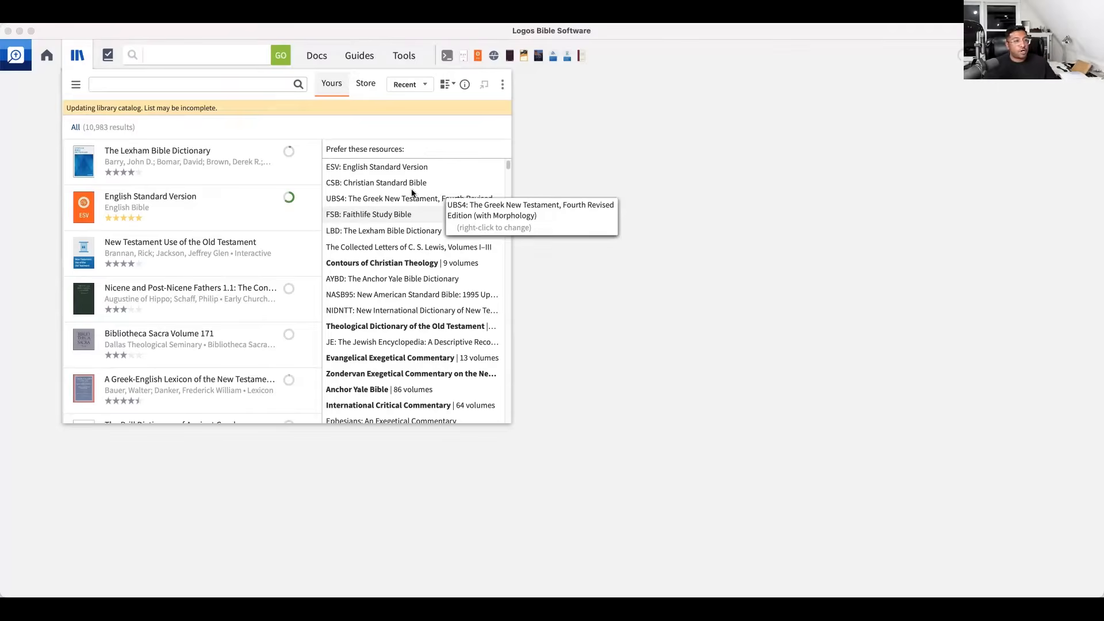
- Filter the library with type:bible and look through the matching Bibles
{"action": "left_click", "coordinate": [151, 86]}
{"action": "type", "text": "type"}
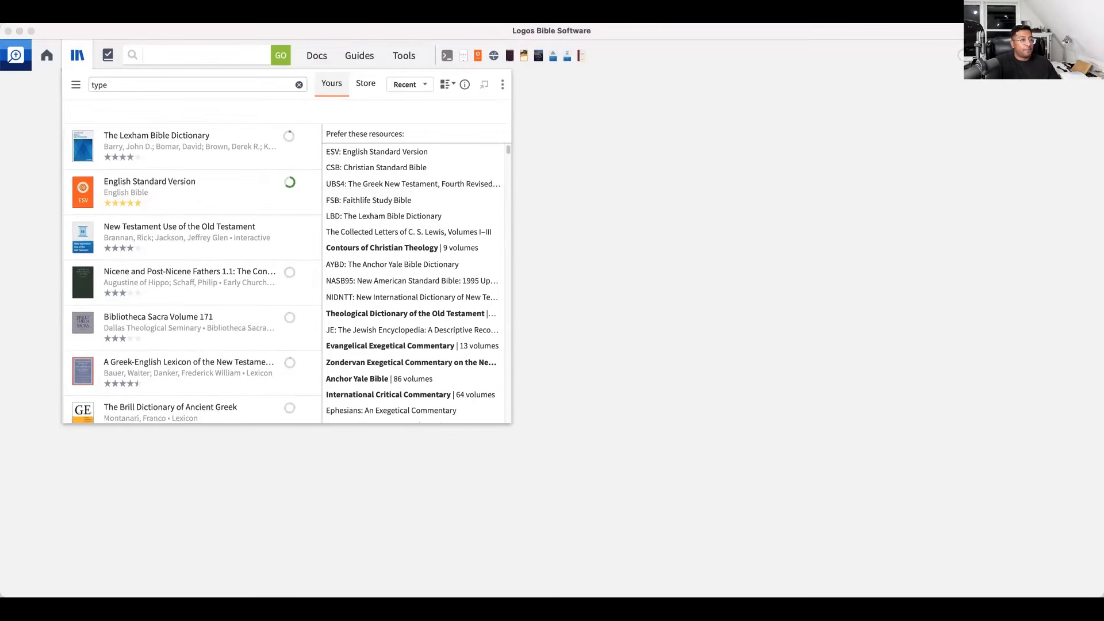
{"action": "type", "text": ":bible"}
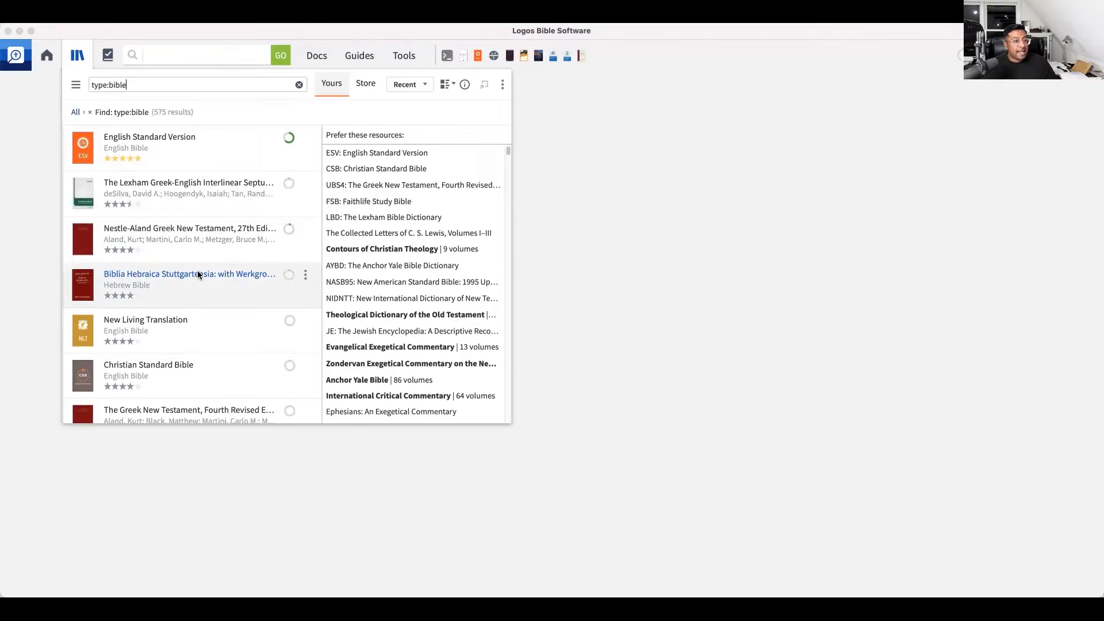
{"action": "scroll", "coordinate": [198, 275], "scroll_direction": "down", "scroll_amount": 3}
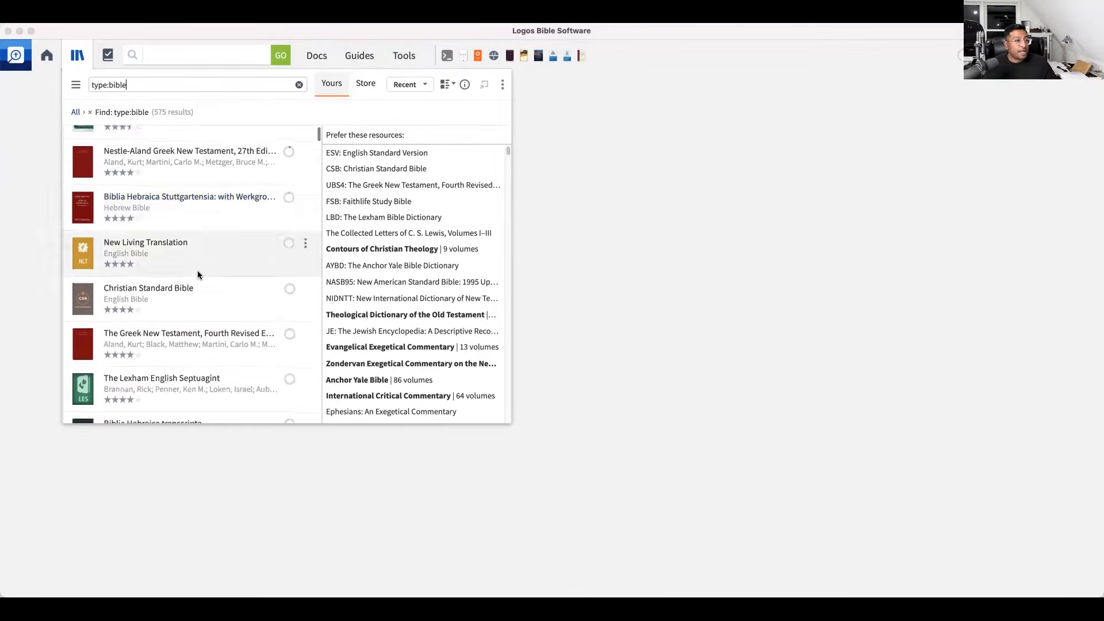
{"action": "scroll", "coordinate": [198, 275], "scroll_direction": "up", "scroll_amount": 3}
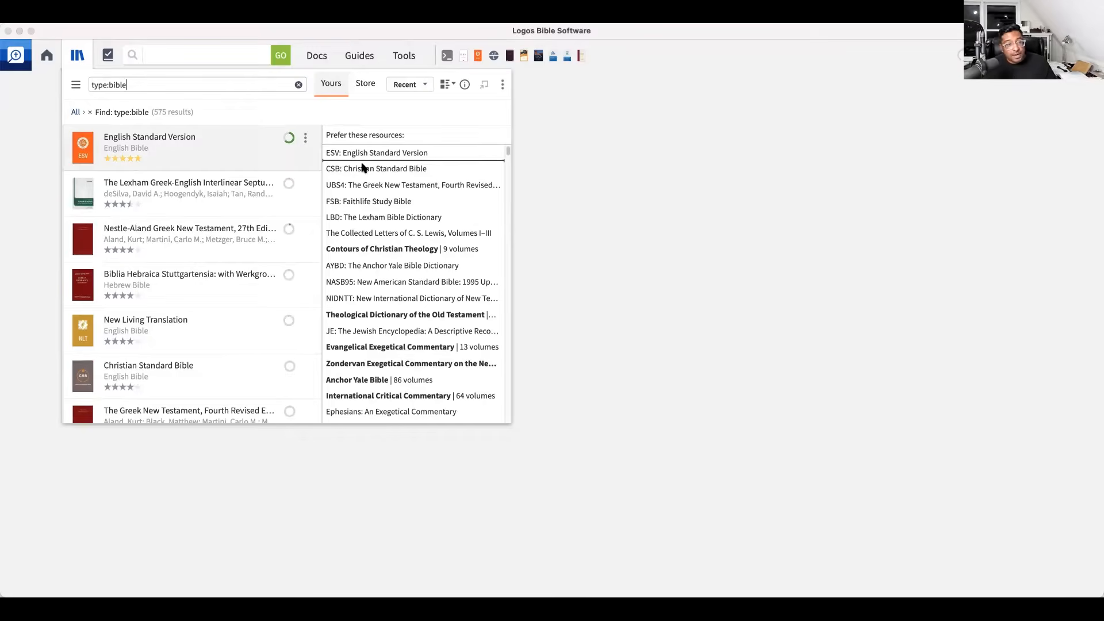
- Remove the English Standard Version from the preferred resources and add it back from the library at the top of the list
{"action": "left_click_drag", "start_coordinate": [361, 163], "coordinate": [362, 163]}
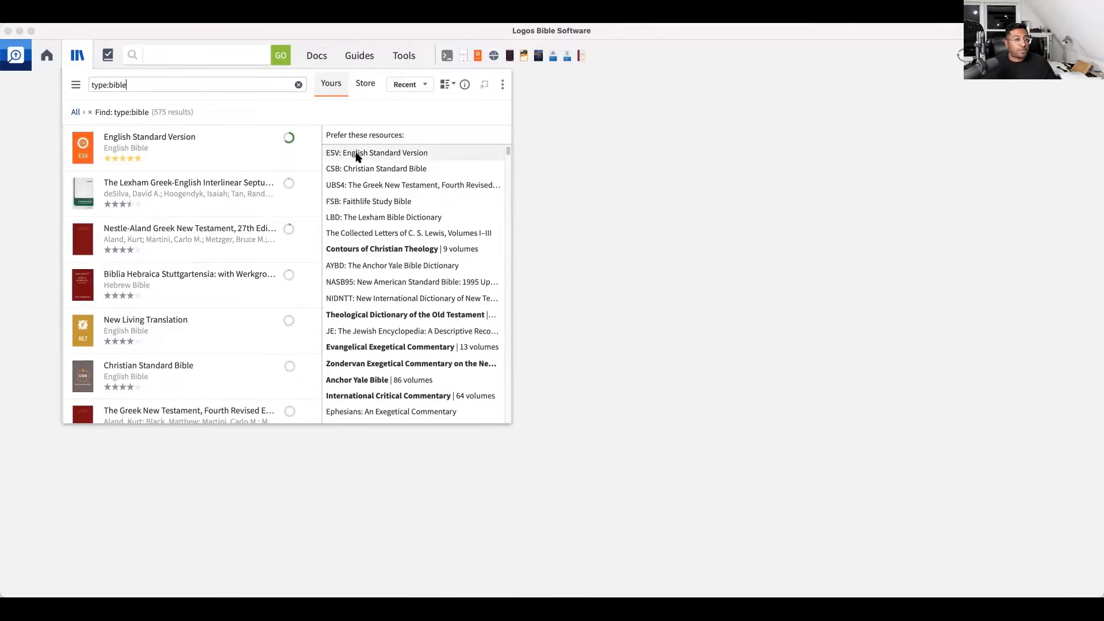
{"action": "right_click", "coordinate": [357, 153]}
{"action": "left_click", "coordinate": [368, 181]}
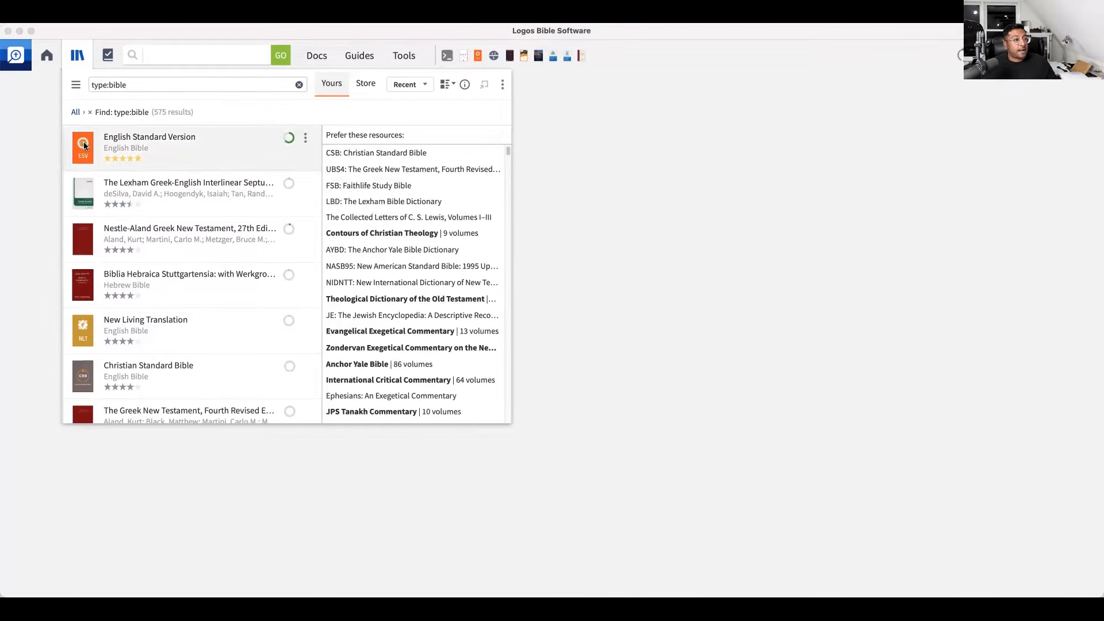
{"action": "left_click_drag", "start_coordinate": [202, 147], "coordinate": [353, 150]}
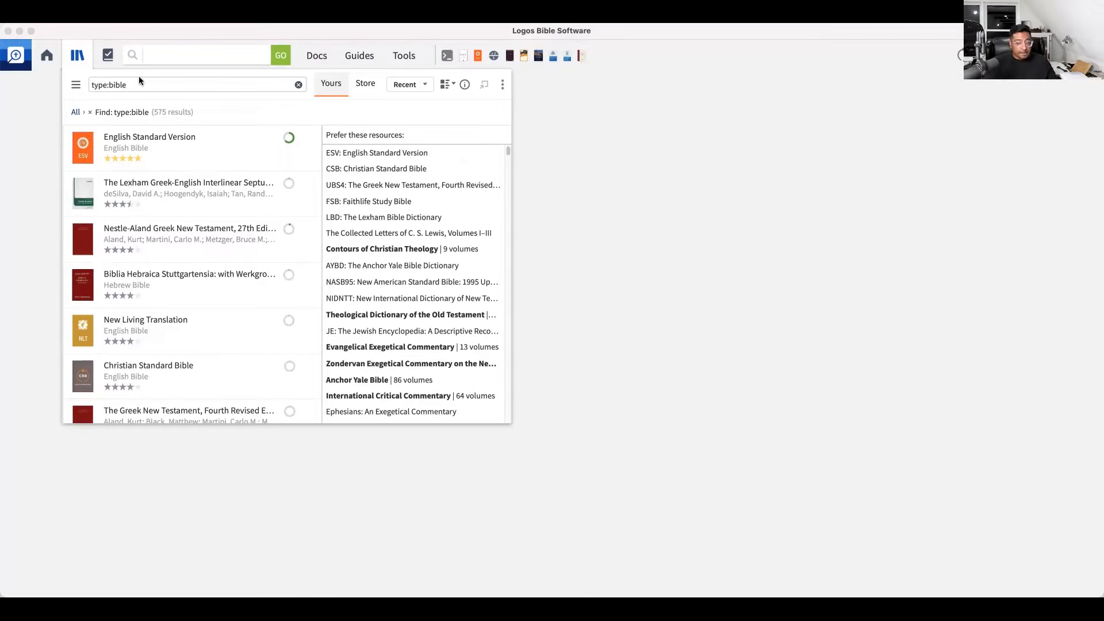
- Try to filter the library with type:enclyopedia instead of Bibles
{"action": "key", "text": "BackSpace"}
{"action": "key", "text": "BackSpace"}
{"action": "key", "text": "BackSpace"}
{"action": "key", "text": "BackSpace"}
{"action": "key", "text": "BackSpace"}
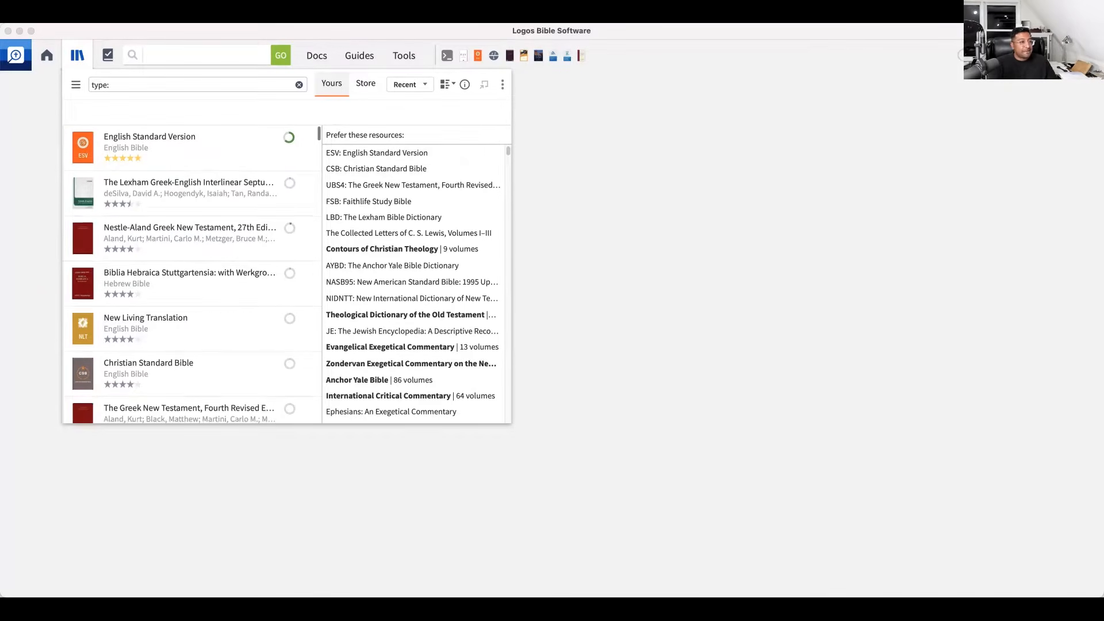
{"action": "type", "text": "encly"}
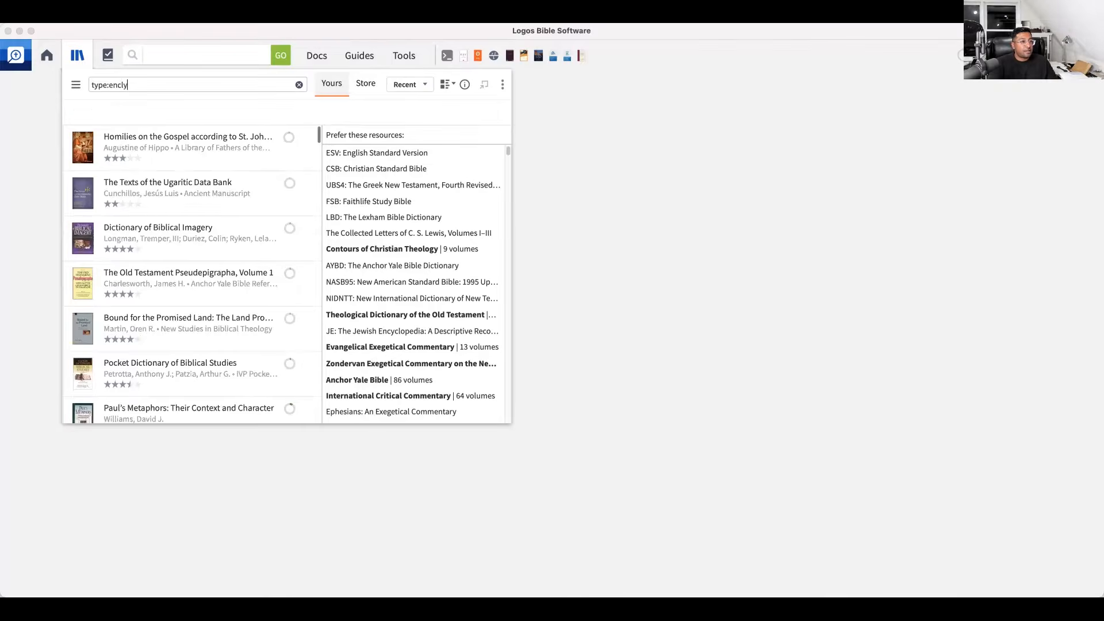
{"action": "type", "text": "opedia"}
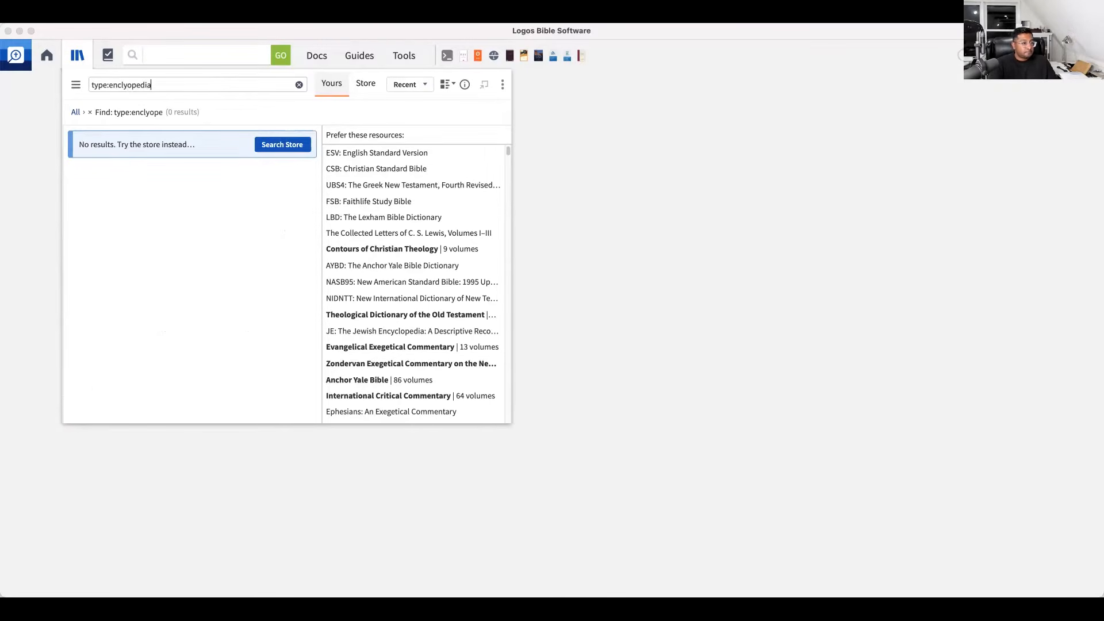
- Change the library filter to type:ency and look through the encyclopedia and Bible dictionary resources
{"action": "key", "text": "BackSpace"}
{"action": "key", "text": "BackSpace"}
{"action": "key", "text": "BackSpace"}
{"action": "key", "text": "BackSpace"}
{"action": "key", "text": "BackSpace"}
{"action": "key", "text": "BackSpace"}
{"action": "key", "text": "BackSpace"}
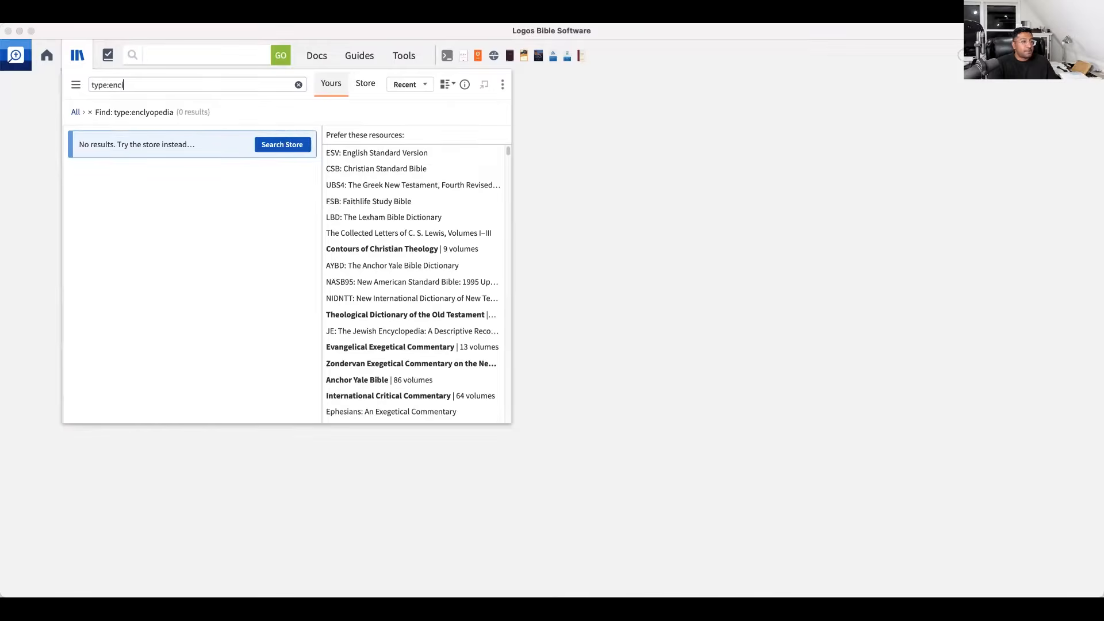
{"action": "key", "text": "BackSpace"}
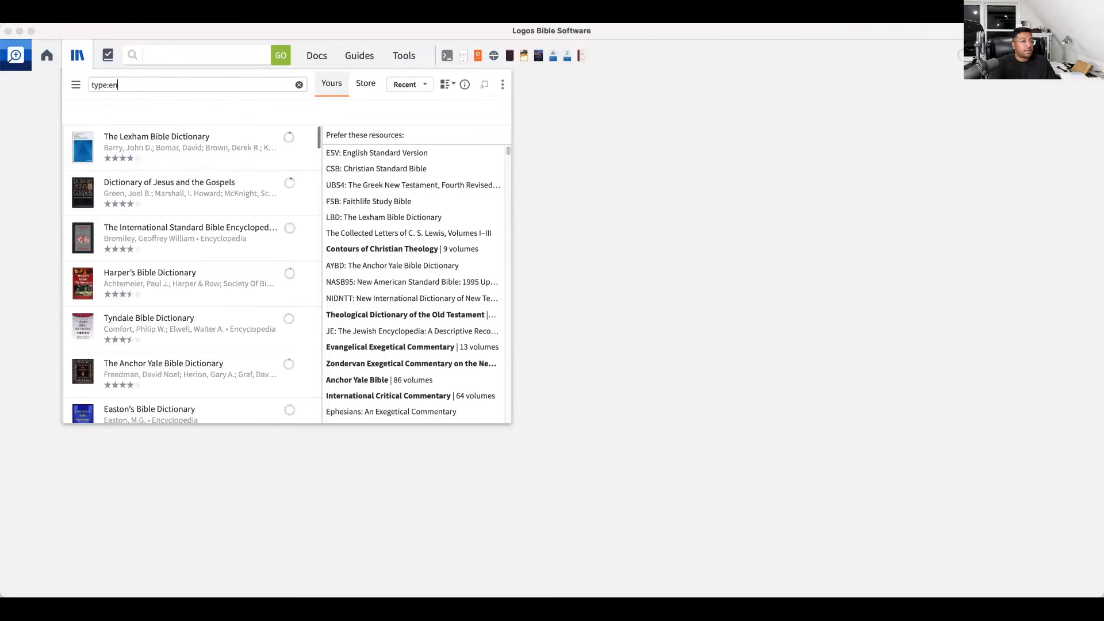
{"action": "type", "text": "n"}
{"action": "key", "text": "BackSpace"}
{"action": "type", "text": "cyl"}
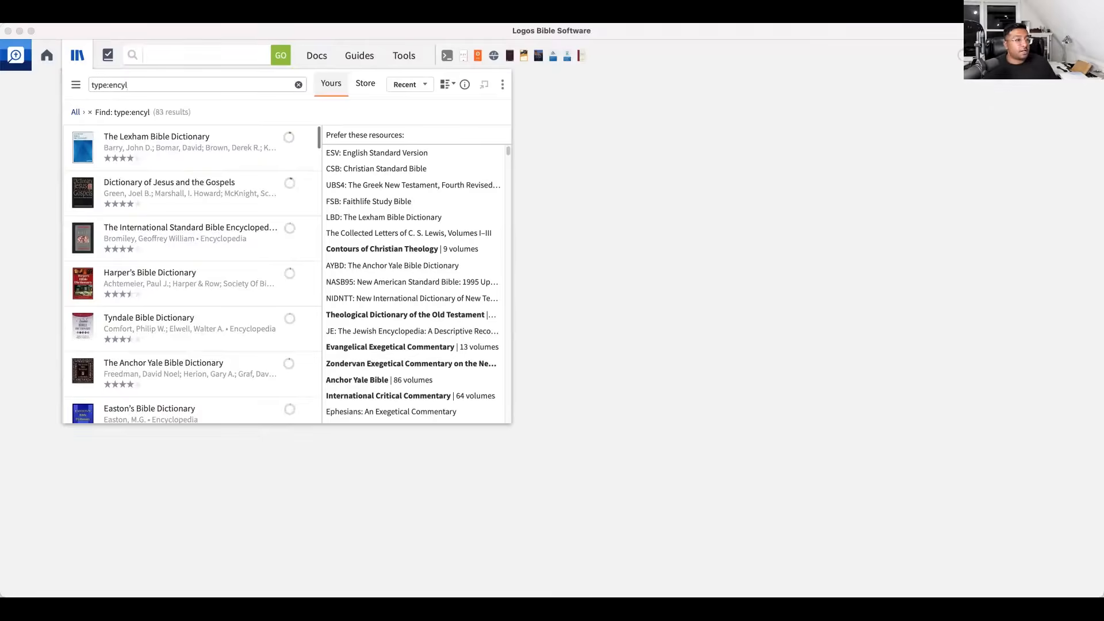
{"action": "key", "text": "BackSpace"}
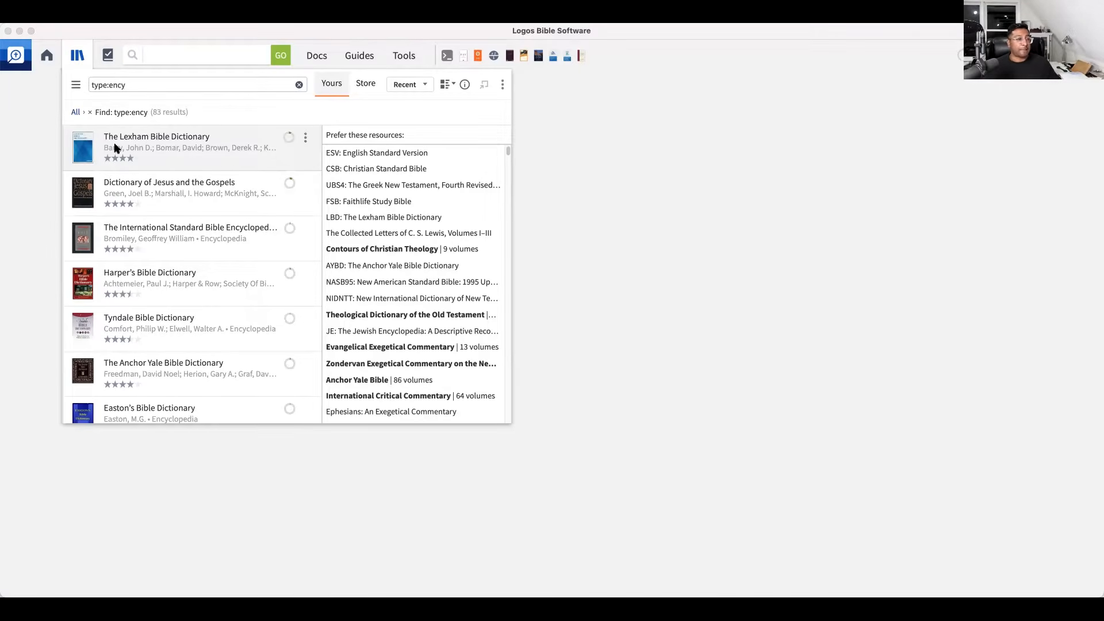
{"action": "left_click_drag", "start_coordinate": [202, 150], "coordinate": [89, 153]}
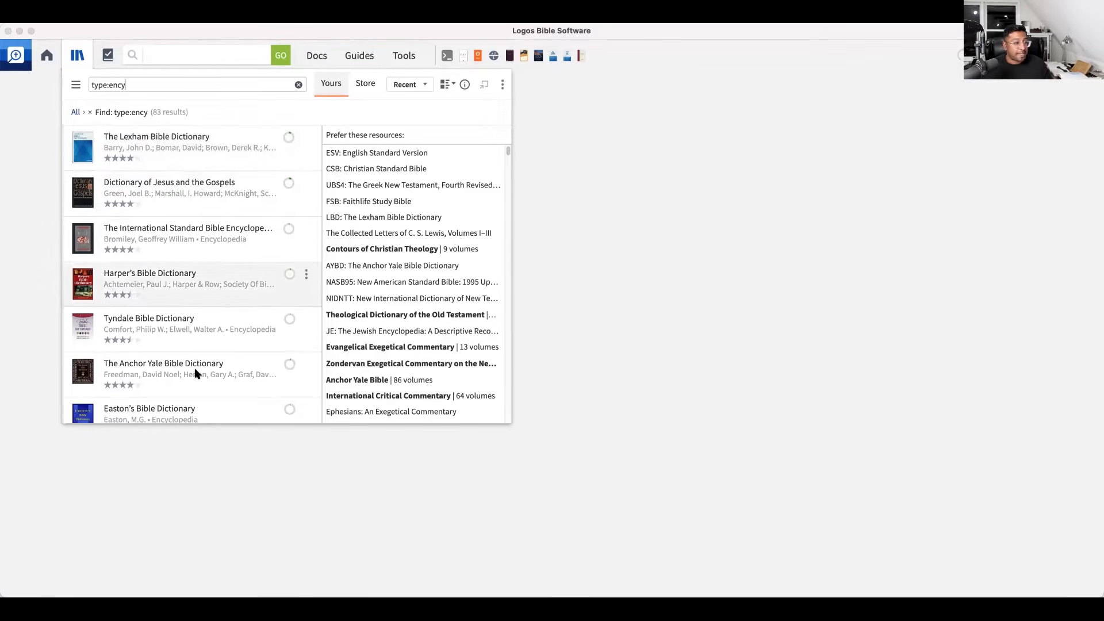
{"action": "scroll", "coordinate": [196, 372], "scroll_direction": "down", "scroll_amount": 1}
{"action": "scroll", "coordinate": [195, 372], "scroll_direction": "down", "scroll_amount": 2}
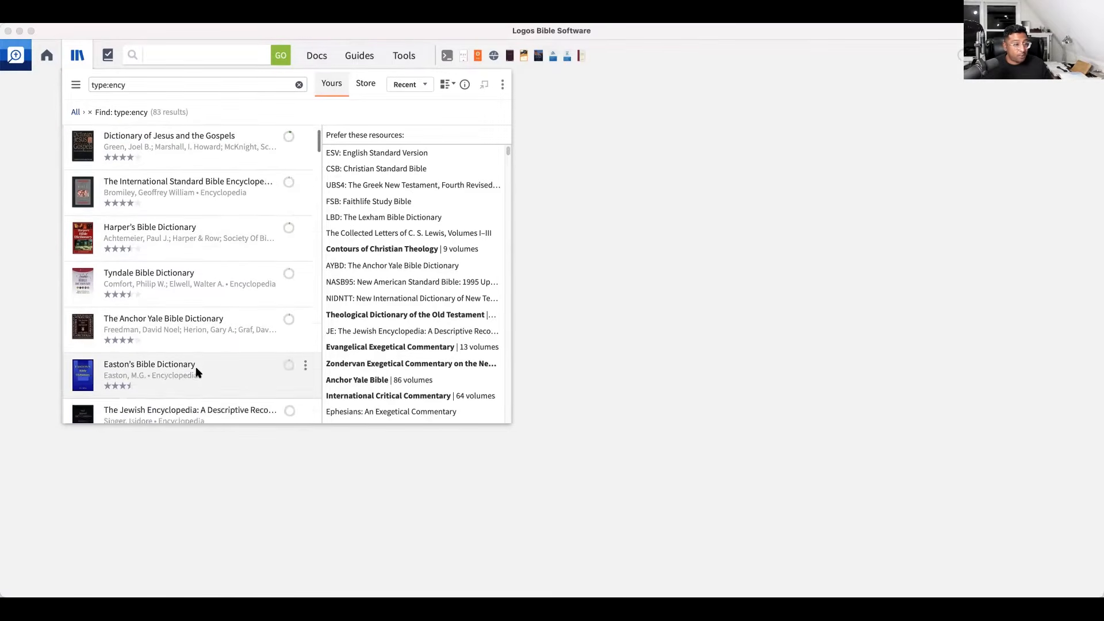
{"action": "scroll", "coordinate": [196, 373], "scroll_direction": "down", "scroll_amount": 1}
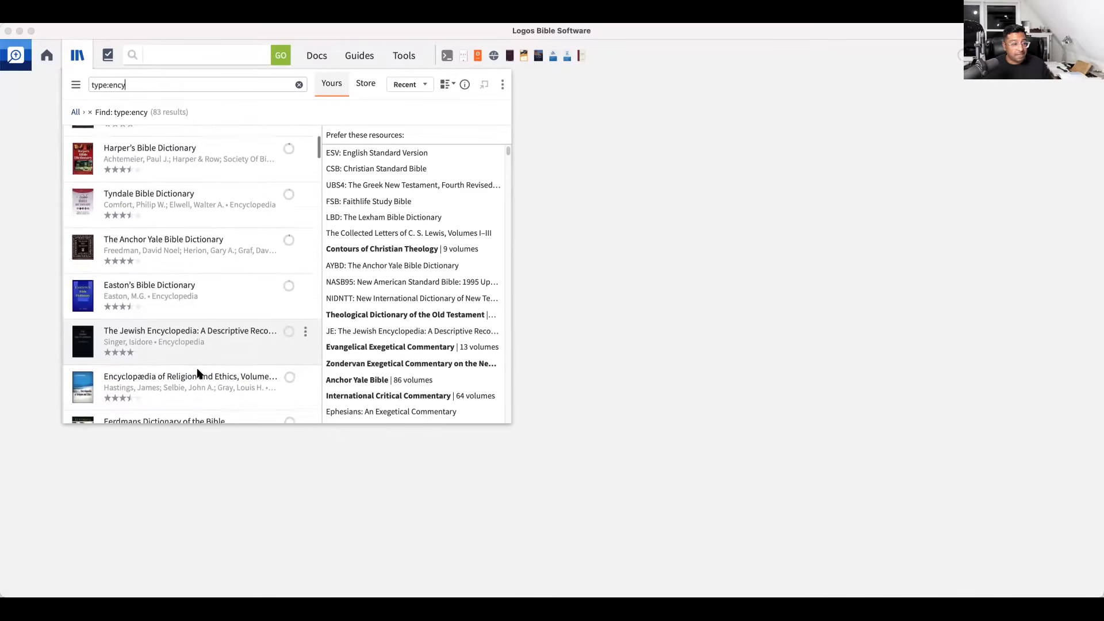
{"action": "scroll", "coordinate": [197, 374], "scroll_direction": "up", "scroll_amount": 4}
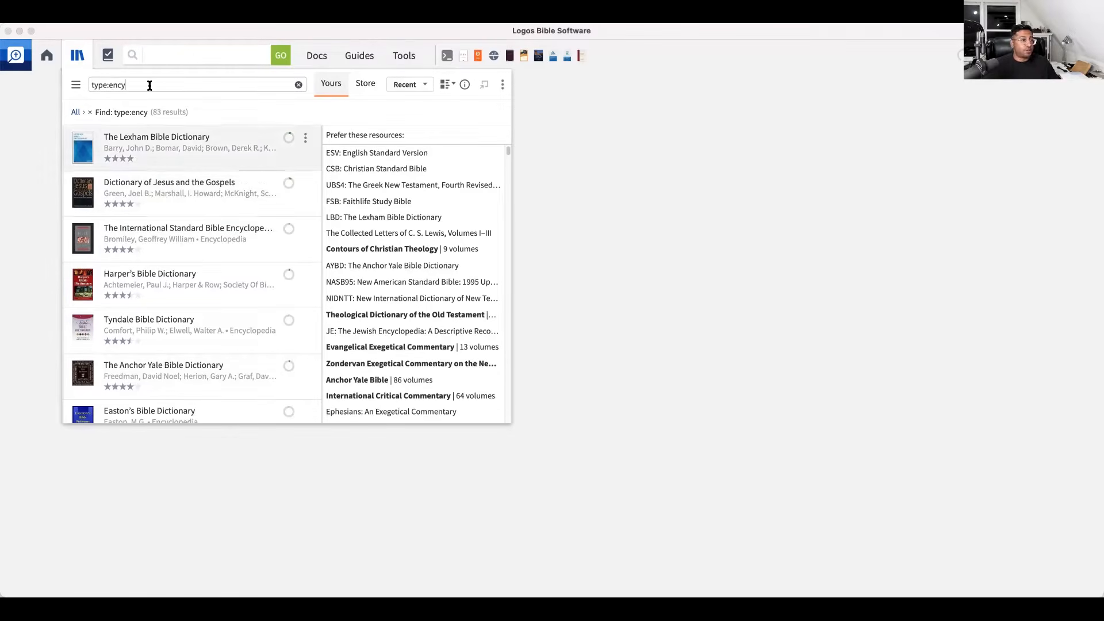
- Filter the library with type:lexicon and try to add the first Greek-English lexicon to the preferred resources
{"action": "key", "text": "BackSpace"}
{"action": "key", "text": "BackSpace"}
{"action": "key", "text": "BackSpace"}
{"action": "key", "text": "BackSpace"}
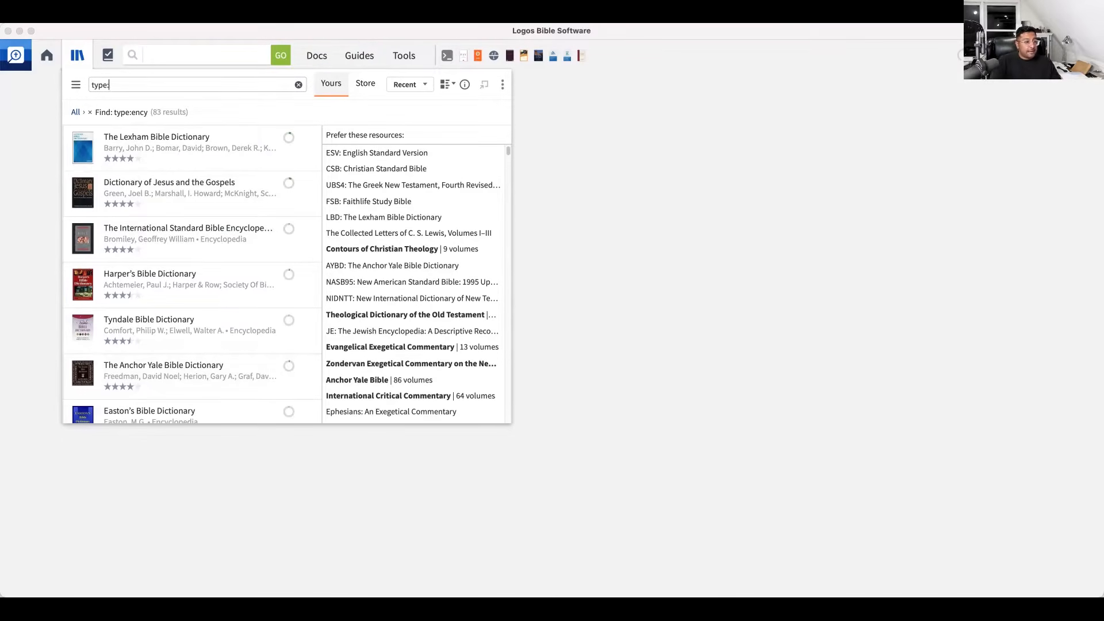
{"action": "type", "text": "lec"}
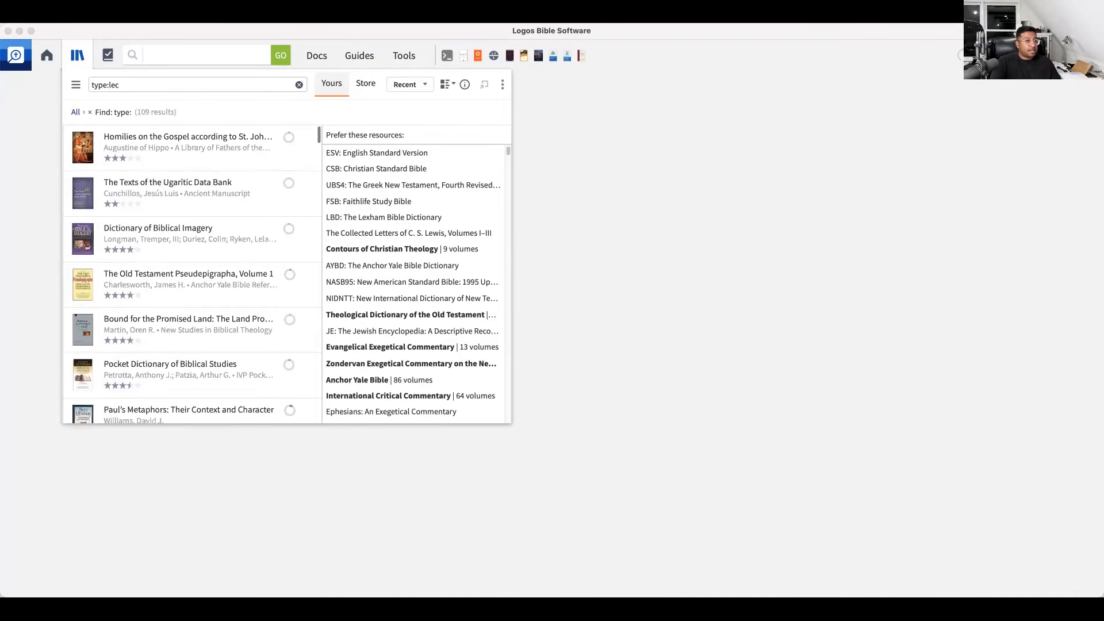
{"action": "key", "text": "BackSpace"}
{"action": "type", "text": "xicon"}
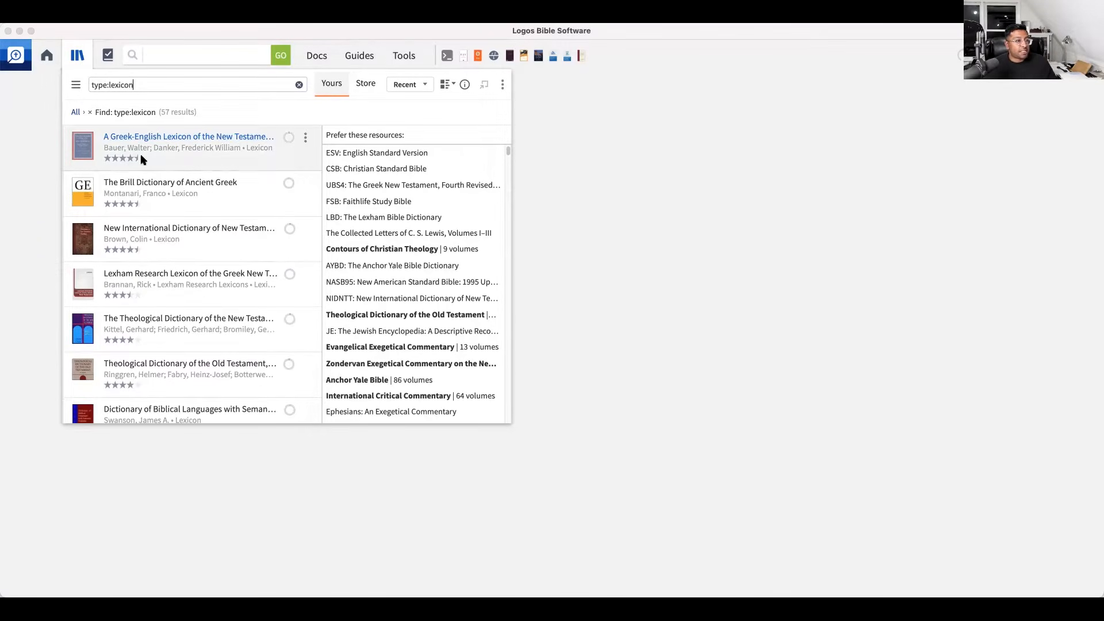
{"action": "left_click_drag", "start_coordinate": [76, 145], "coordinate": [330, 190]}
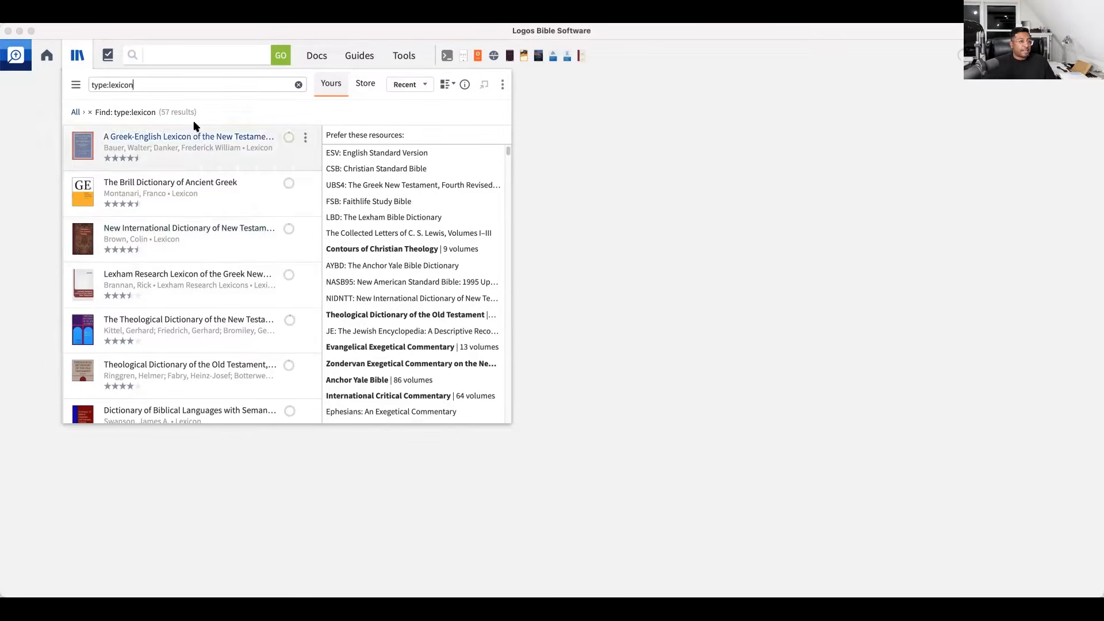
- Replace the library filter with type:commentary to list the commentaries
{"action": "key", "text": "BackSpace"}
{"action": "key", "text": "BackSpace"}
{"action": "key", "text": "BackSpace"}
{"action": "key", "text": "BackSpace"}
{"action": "key", "text": "BackSpace"}
{"action": "key", "text": "BackSpace"}
{"action": "key", "text": "BackSpace"}
{"action": "type", "text": "com"}
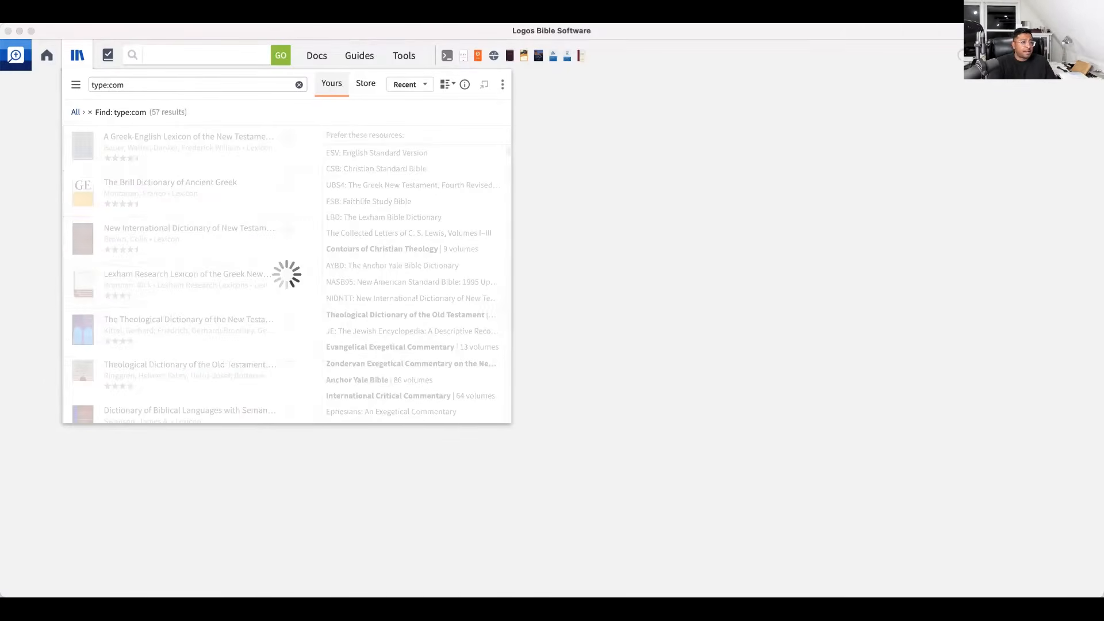
{"action": "type", "text": "mentary"}
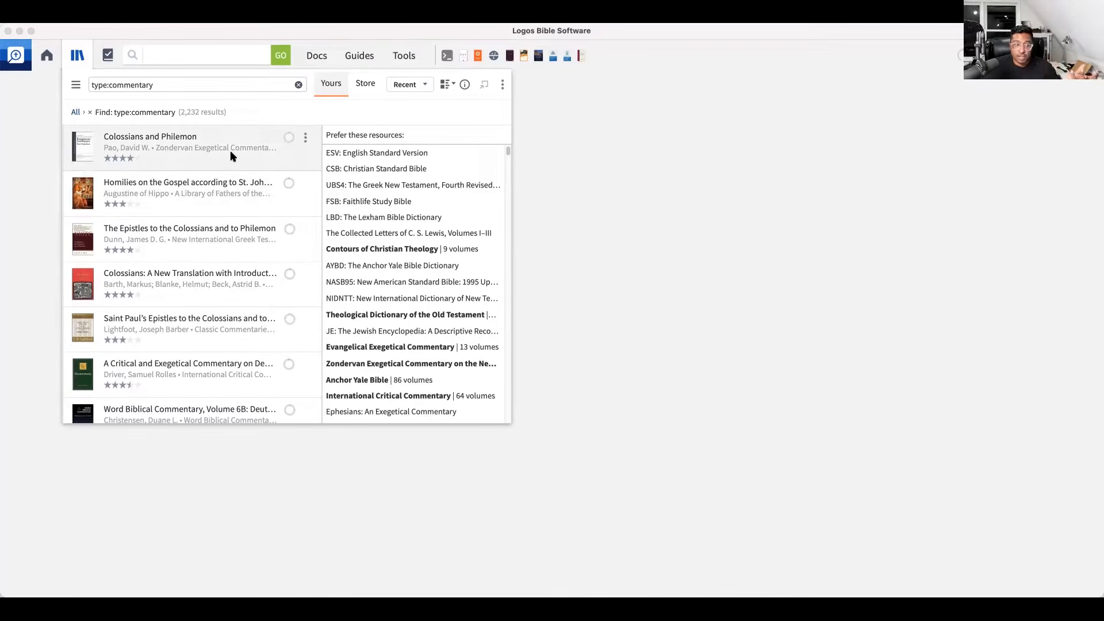
- Look through the commentaries listed in the filtered library and return to the beginning of the list
{"action": "scroll", "coordinate": [207, 157], "scroll_direction": "down", "scroll_amount": 3}
{"action": "scroll", "coordinate": [209, 155], "scroll_direction": "down", "scroll_amount": 3}
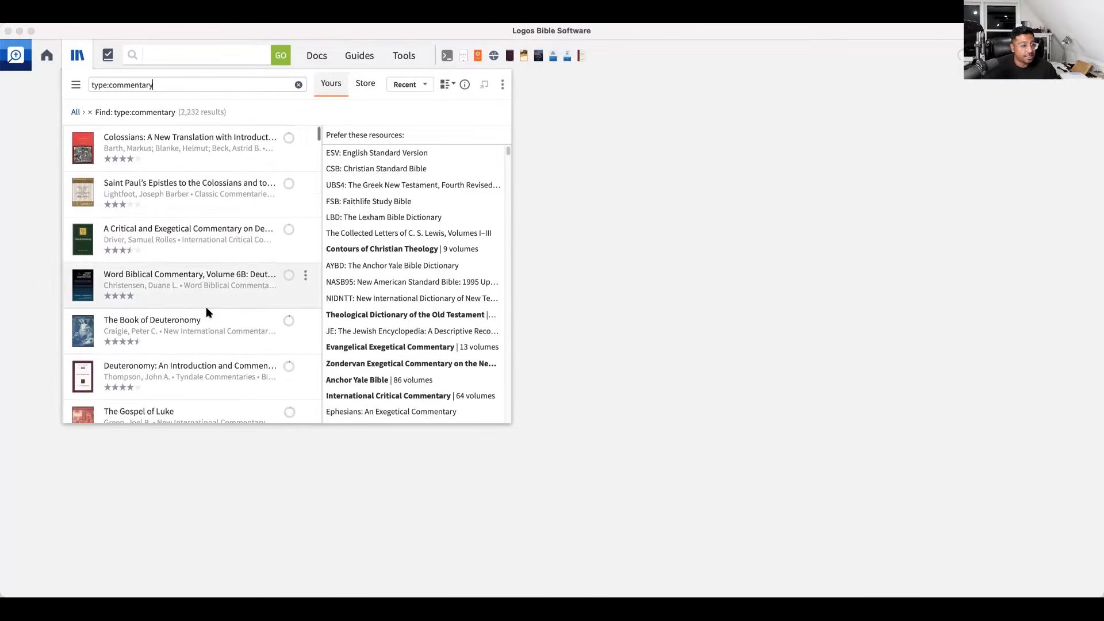
{"action": "scroll", "coordinate": [208, 319], "scroll_direction": "down", "scroll_amount": 1}
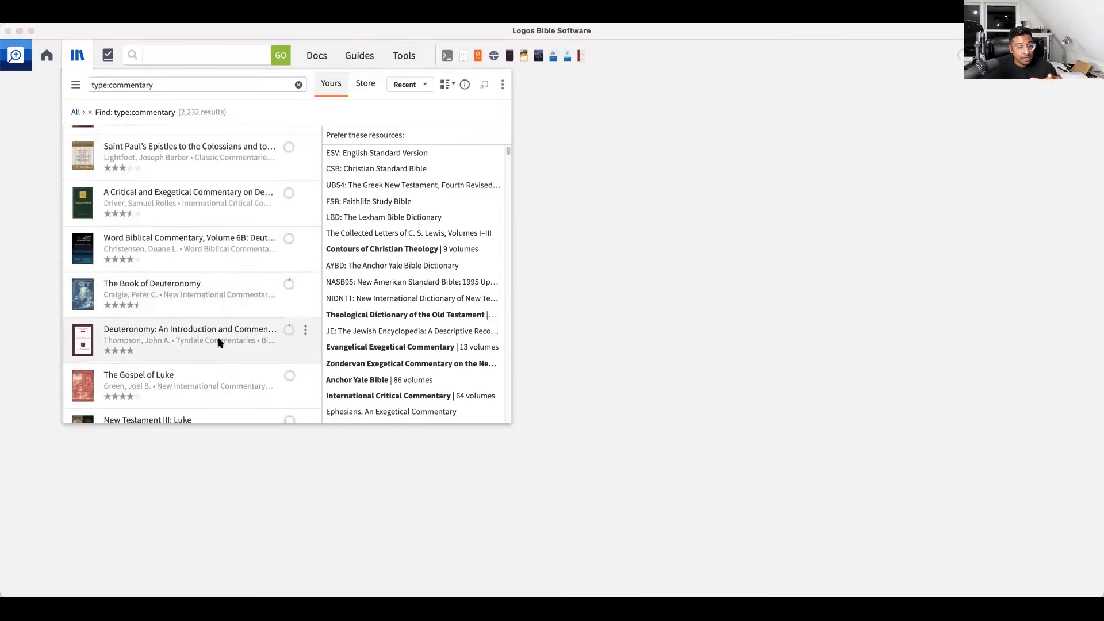
{"action": "scroll", "coordinate": [217, 342], "scroll_direction": "down", "scroll_amount": 5}
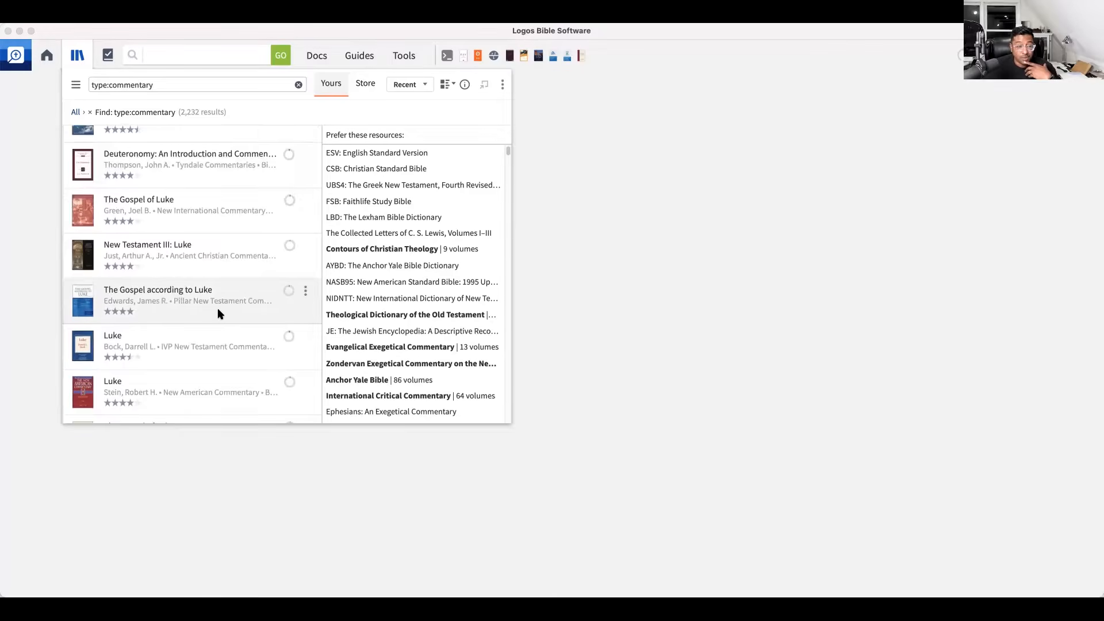
{"action": "scroll", "coordinate": [218, 314], "scroll_direction": "down", "scroll_amount": 2}
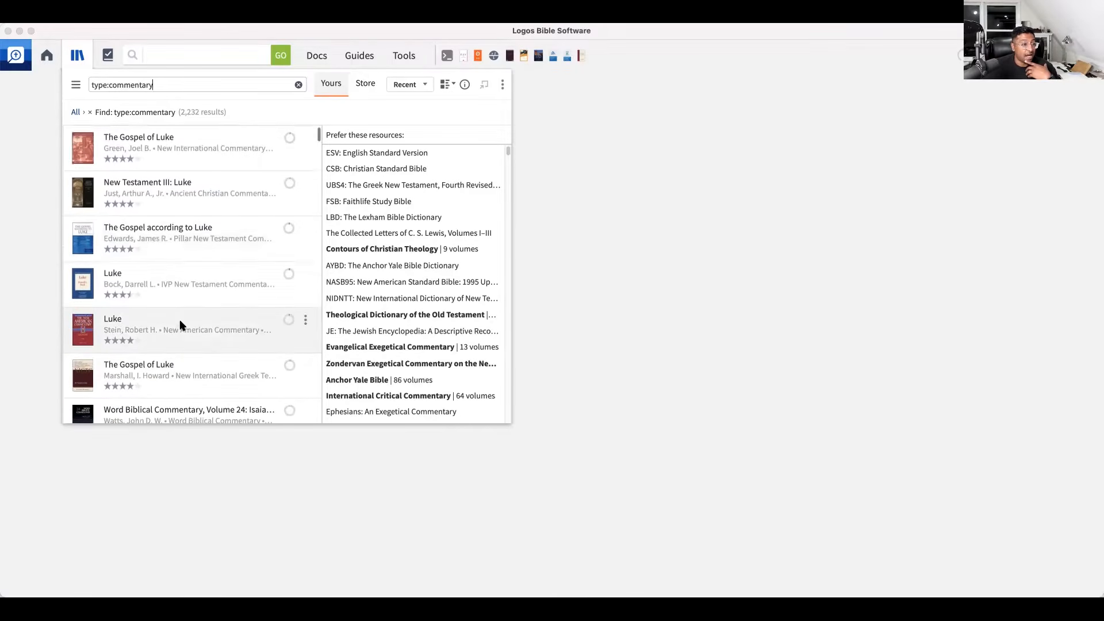
{"action": "scroll", "coordinate": [212, 308], "scroll_direction": "down", "scroll_amount": 1}
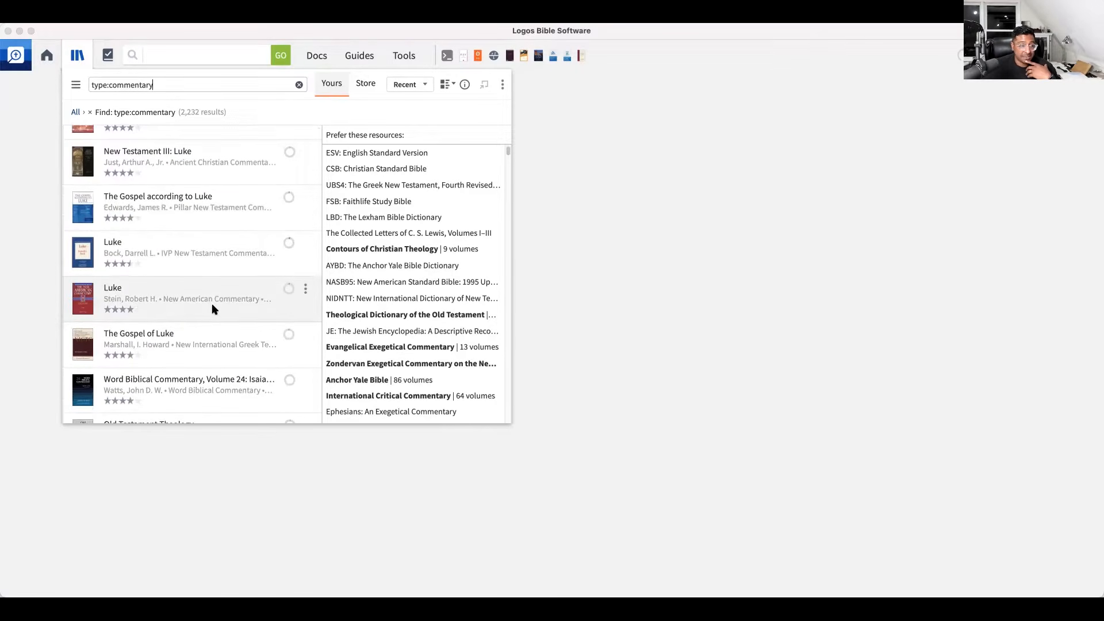
{"action": "scroll", "coordinate": [212, 309], "scroll_direction": "down", "scroll_amount": 2}
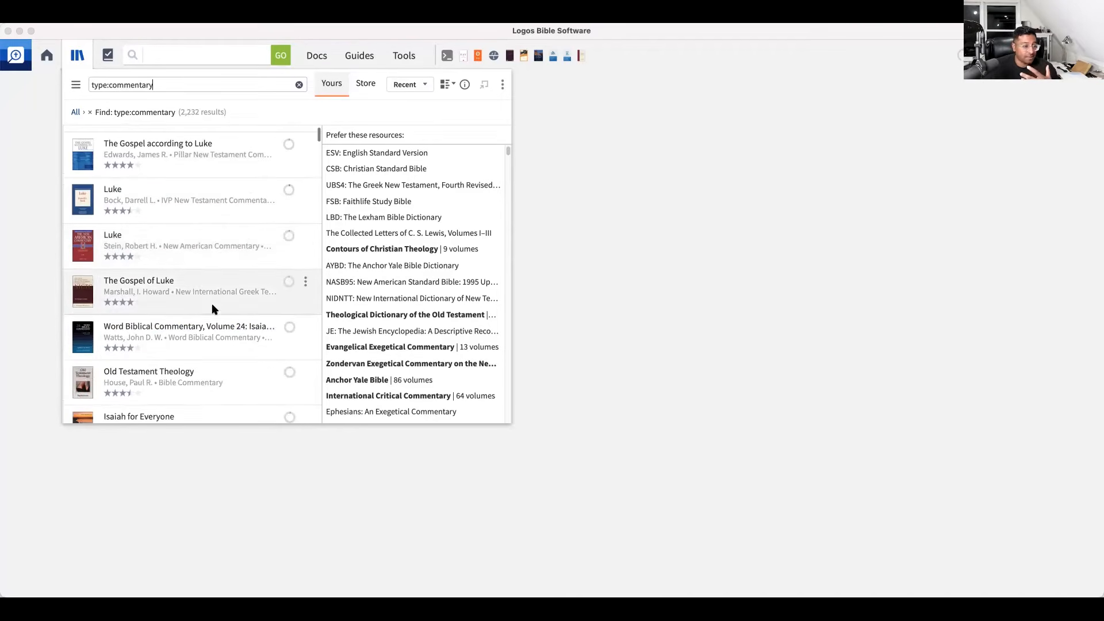
{"action": "scroll", "coordinate": [202, 322], "scroll_direction": "up", "scroll_amount": 10}
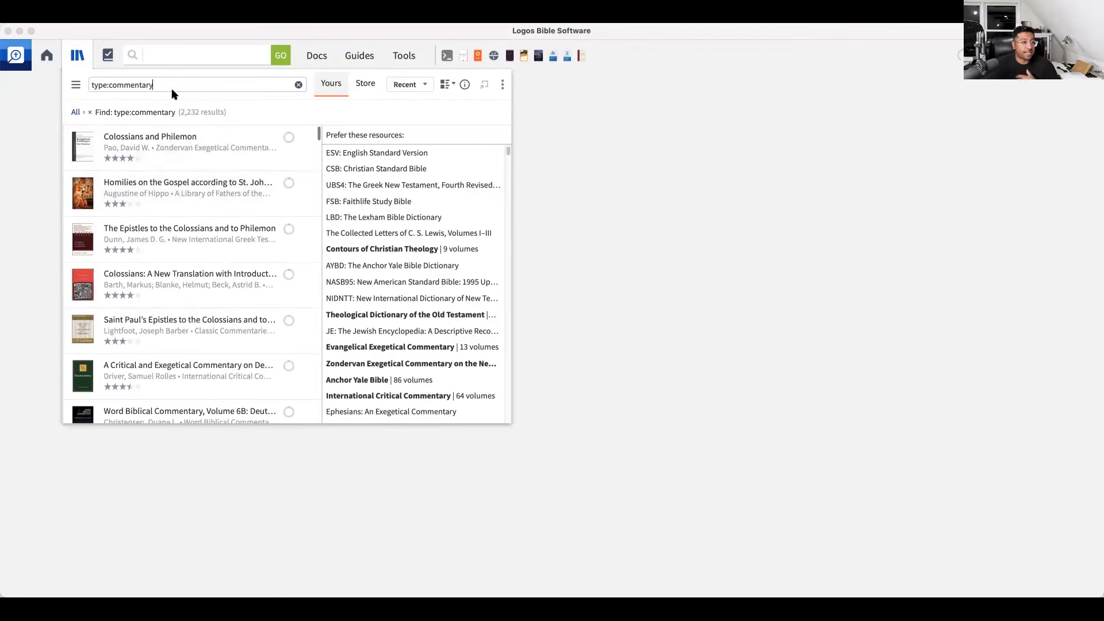
- Change the library filter to type:theology and look through the systematic and biblical theology resources
{"action": "key", "text": "BackSpace"}
{"action": "key", "text": "BackSpace"}
{"action": "key", "text": "BackSpace"}
{"action": "key", "text": "BackSpace"}
{"action": "key", "text": "BackSpace"}
{"action": "key", "text": "BackSpace"}
{"action": "key", "text": "BackSpace"}
{"action": "key", "text": "BackSpace"}
{"action": "key", "text": "BackSpace"}
{"action": "key", "text": "BackSpace"}
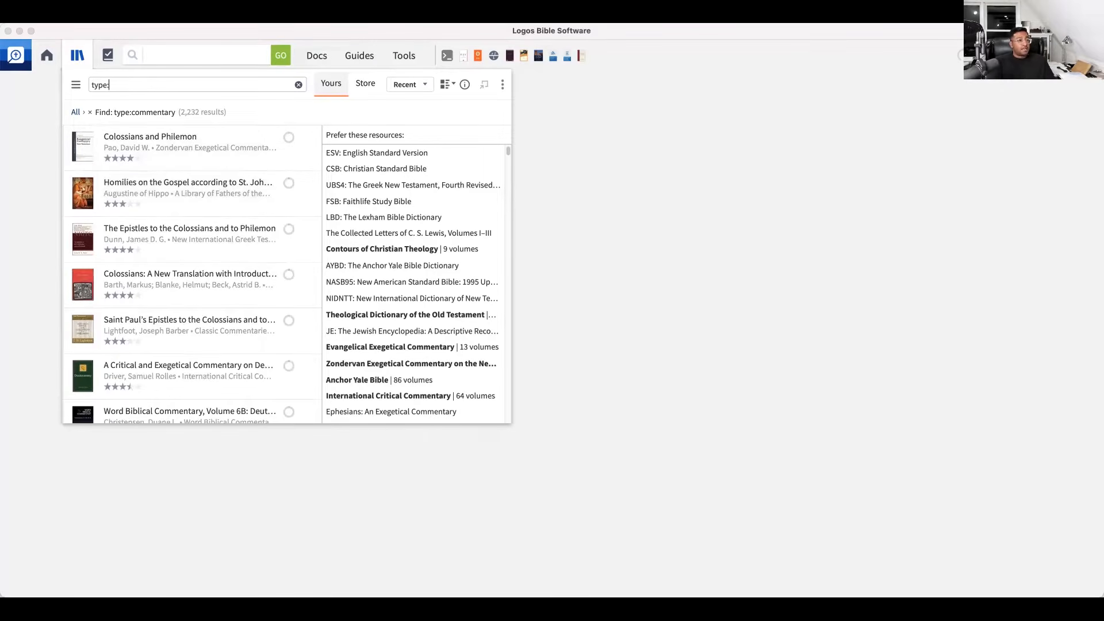
{"action": "type", "text": "teh"}
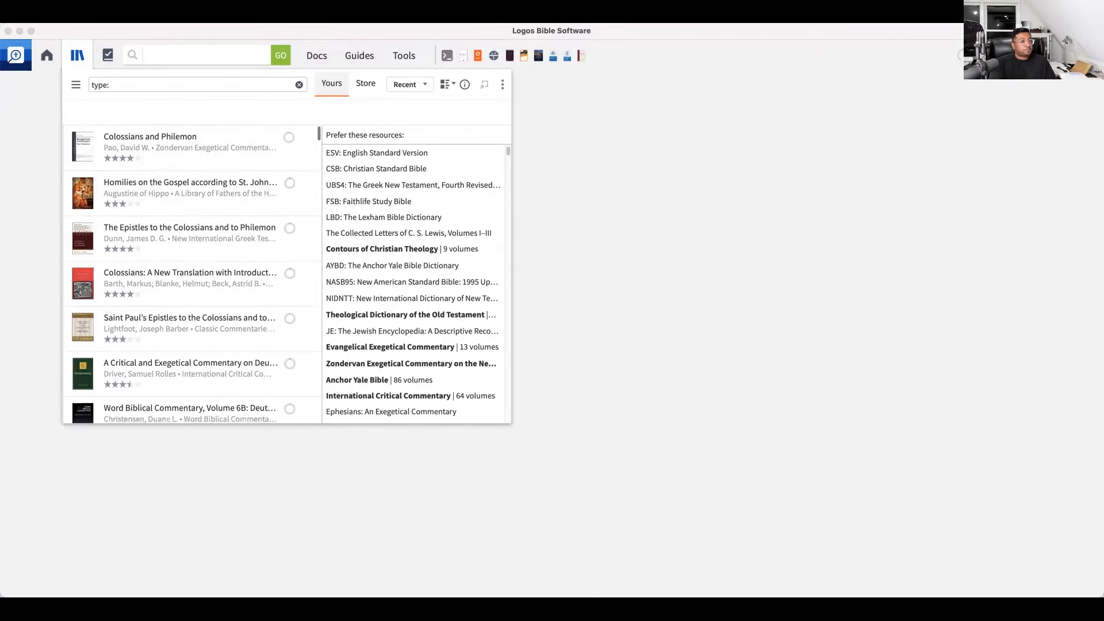
{"action": "key", "text": "BackSpace"}
{"action": "key", "text": "BackSpace"}
{"action": "type", "text": "heology"}
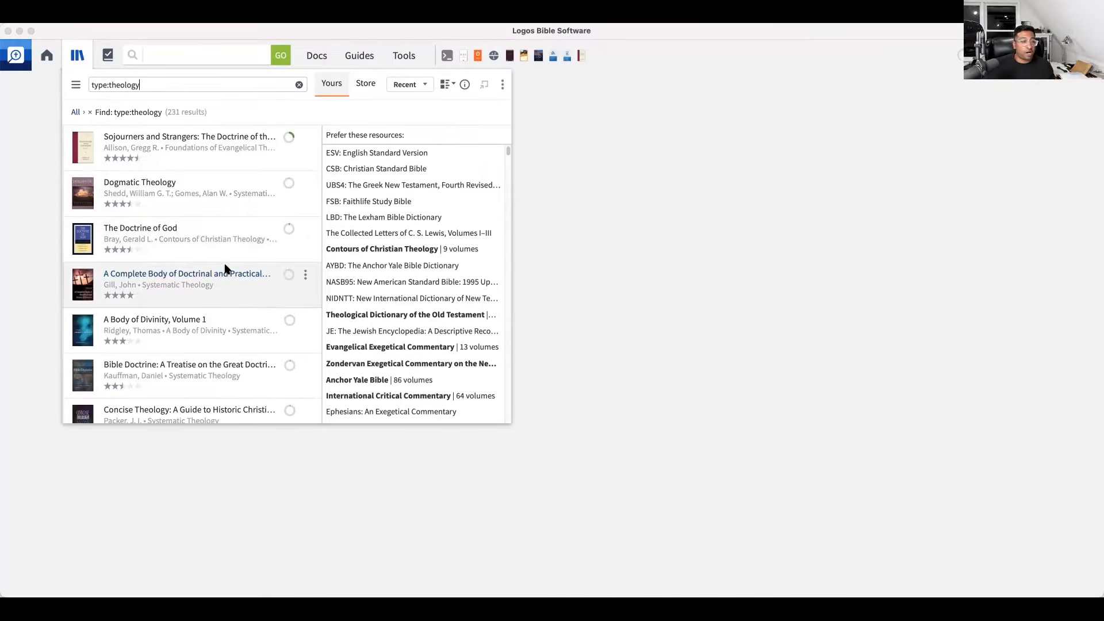
{"action": "scroll", "coordinate": [225, 270], "scroll_direction": "down", "scroll_amount": 2}
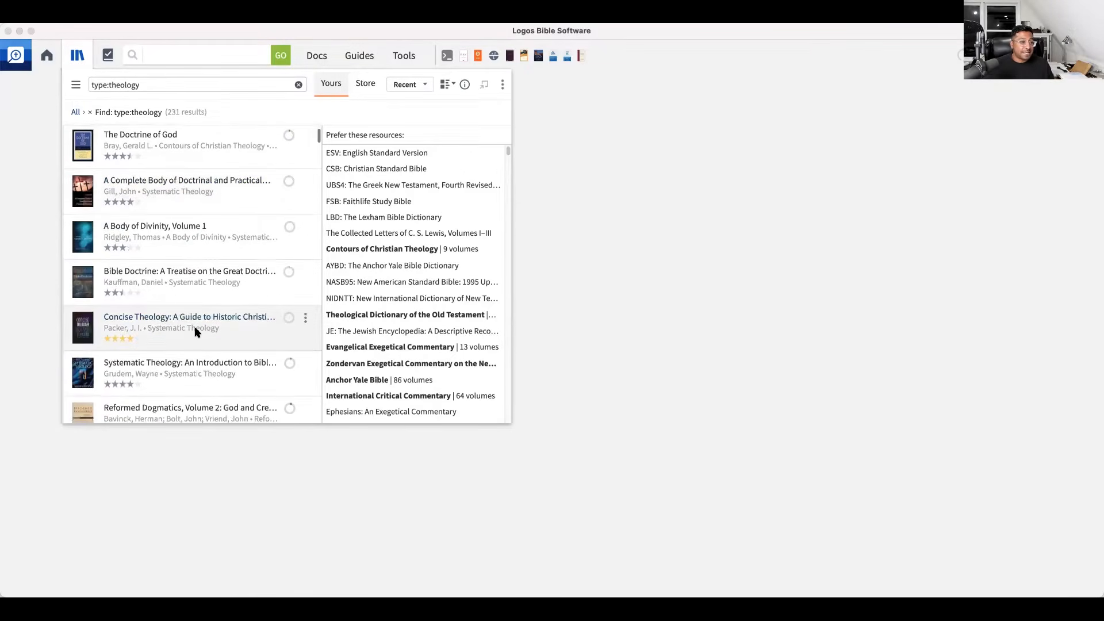
{"action": "scroll", "coordinate": [229, 339], "scroll_direction": "down", "scroll_amount": 2}
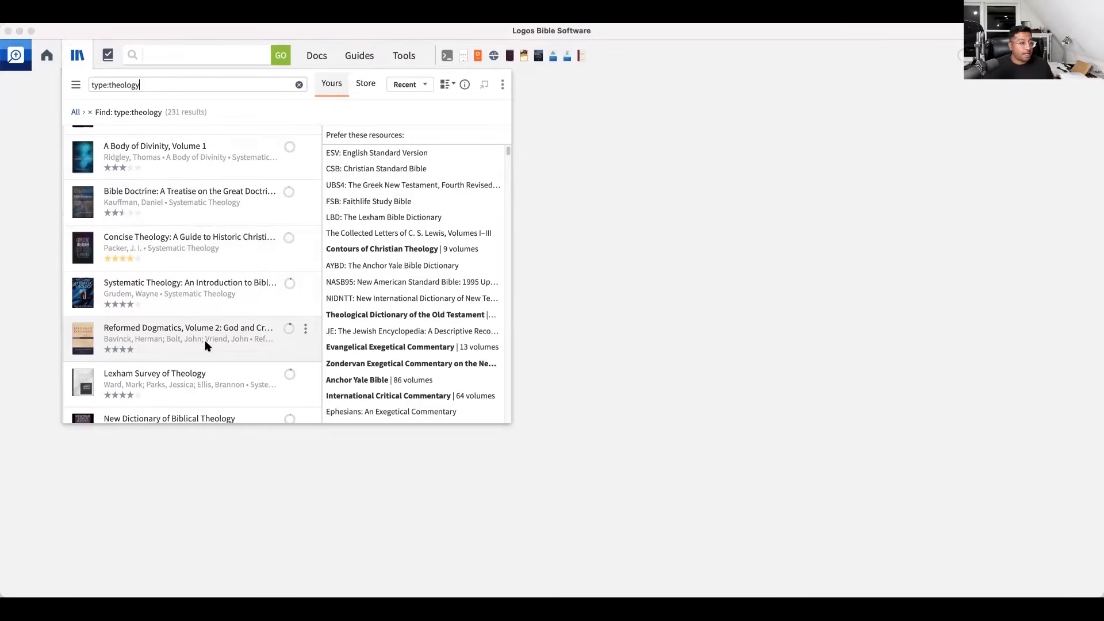
{"action": "scroll", "coordinate": [205, 340], "scroll_direction": "down", "scroll_amount": 1}
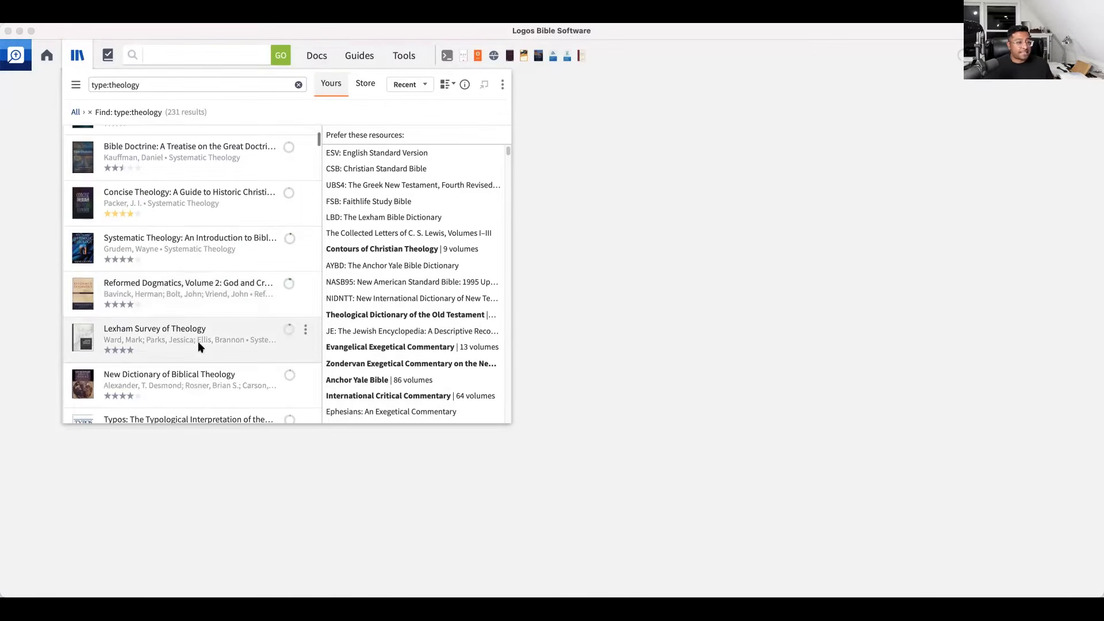
{"action": "scroll", "coordinate": [210, 331], "scroll_direction": "up", "scroll_amount": 5}
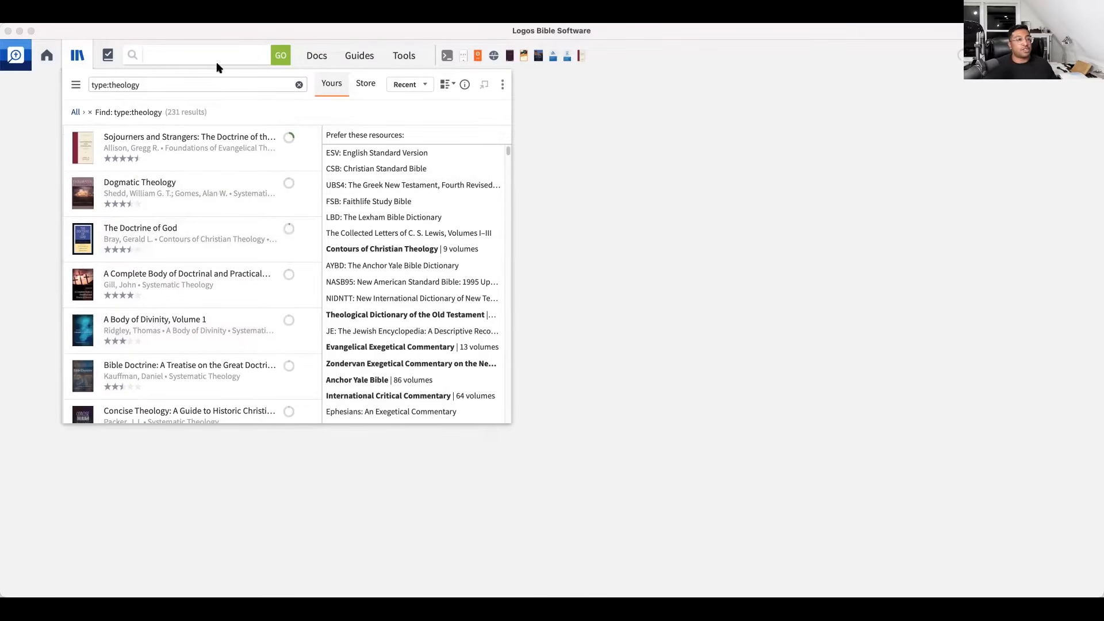
- Clear the library filter and show the resource information for The Lexham Bible Dictionary
{"action": "left_click", "coordinate": [299, 85]}
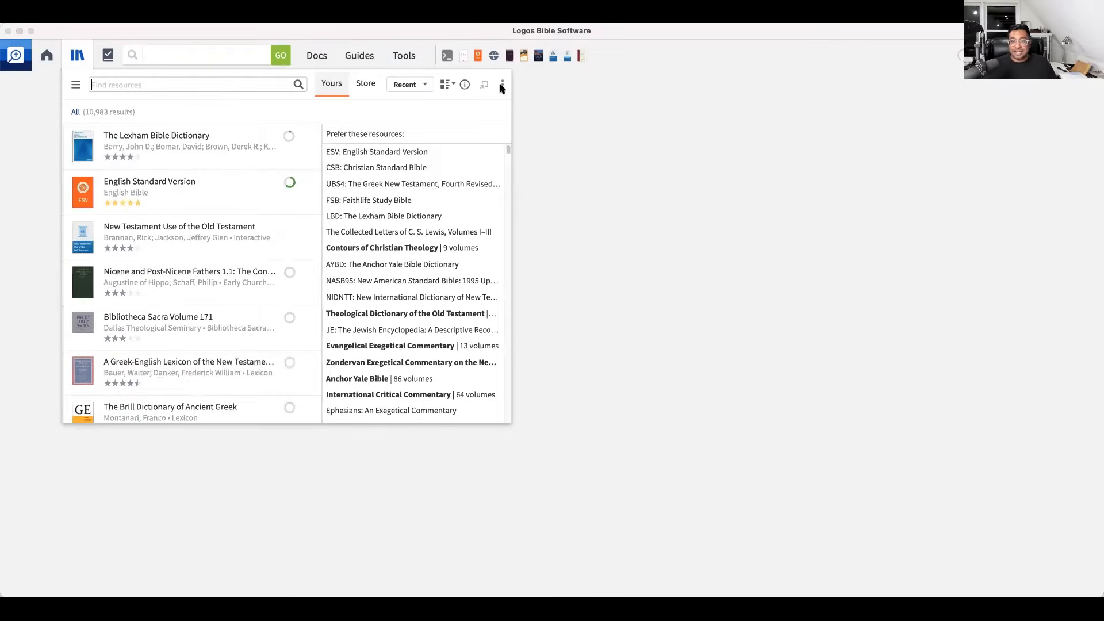
{"action": "left_click", "coordinate": [465, 85]}
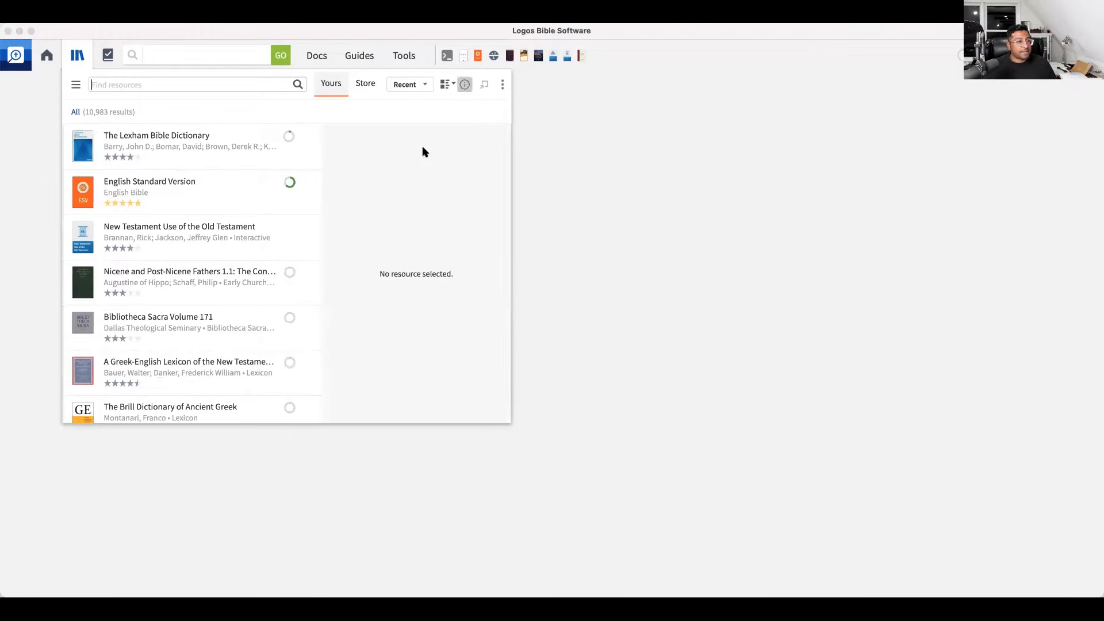
{"action": "left_click", "coordinate": [216, 158]}
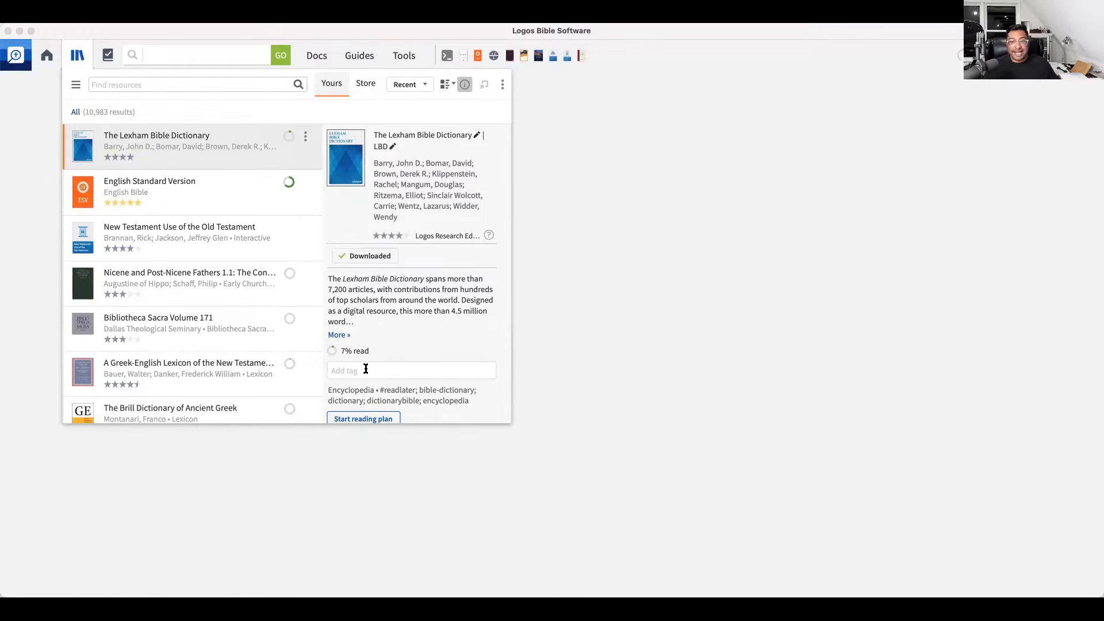
- Add the existing #SystematicTheology tag to The Lexham Bible Dictionary
{"action": "left_click", "coordinate": [366, 368]}
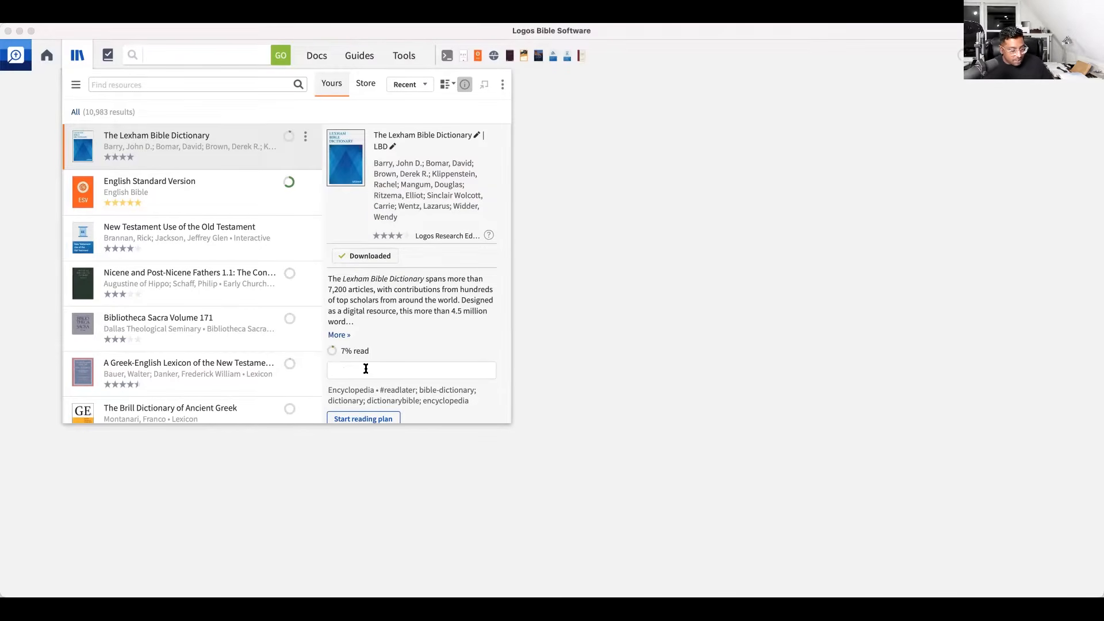
{"action": "type", "text": "#"}
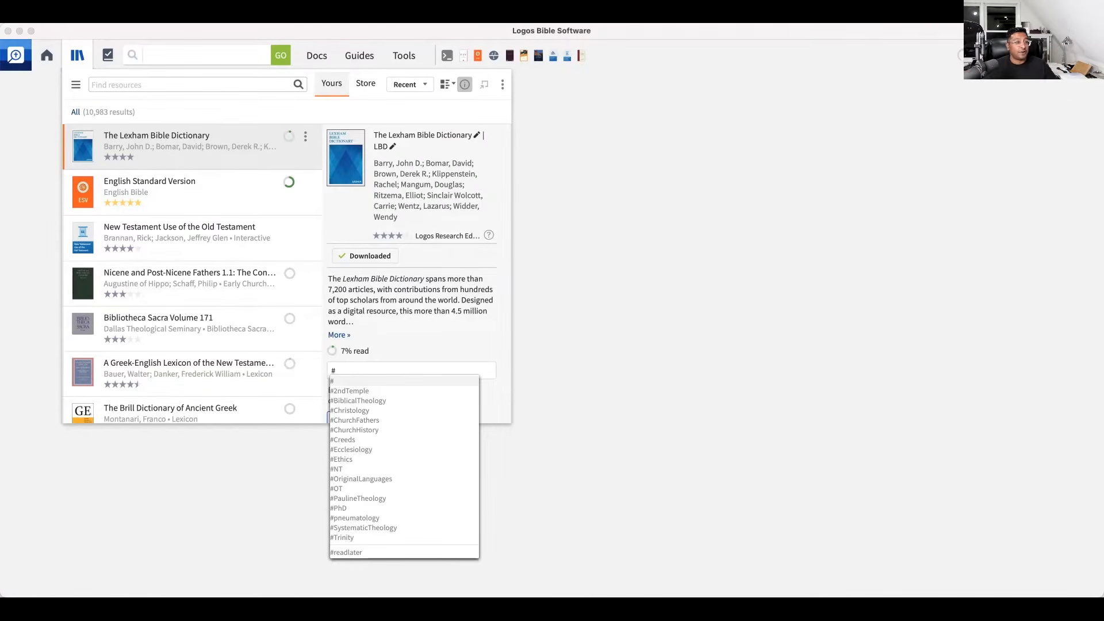
{"action": "scroll", "coordinate": [357, 292], "scroll_direction": "down", "scroll_amount": 1}
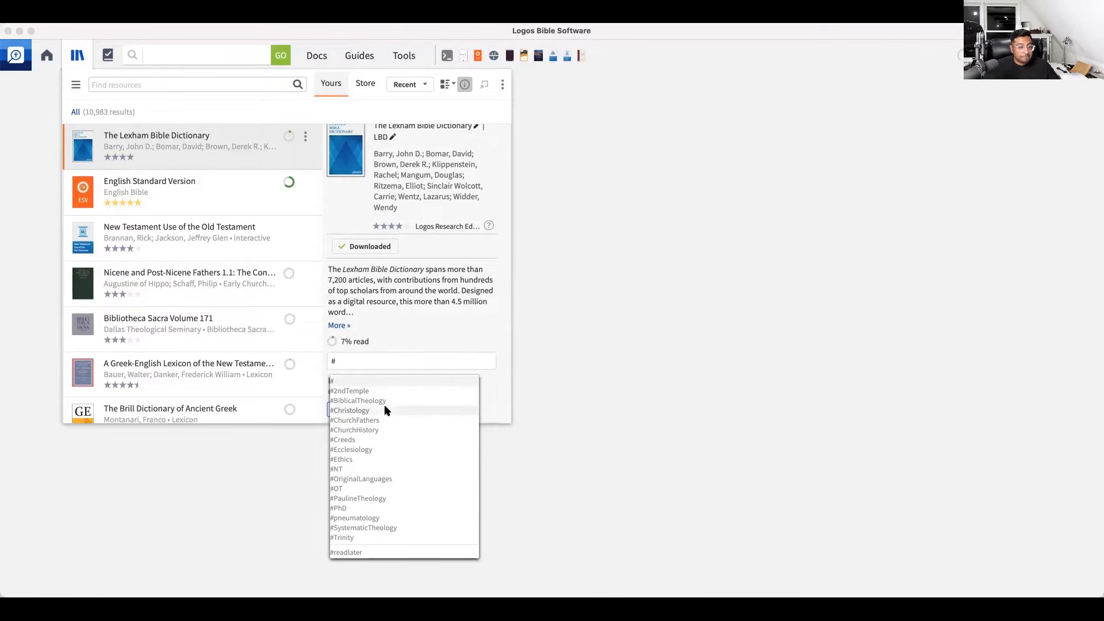
{"action": "left_click", "coordinate": [396, 528]}
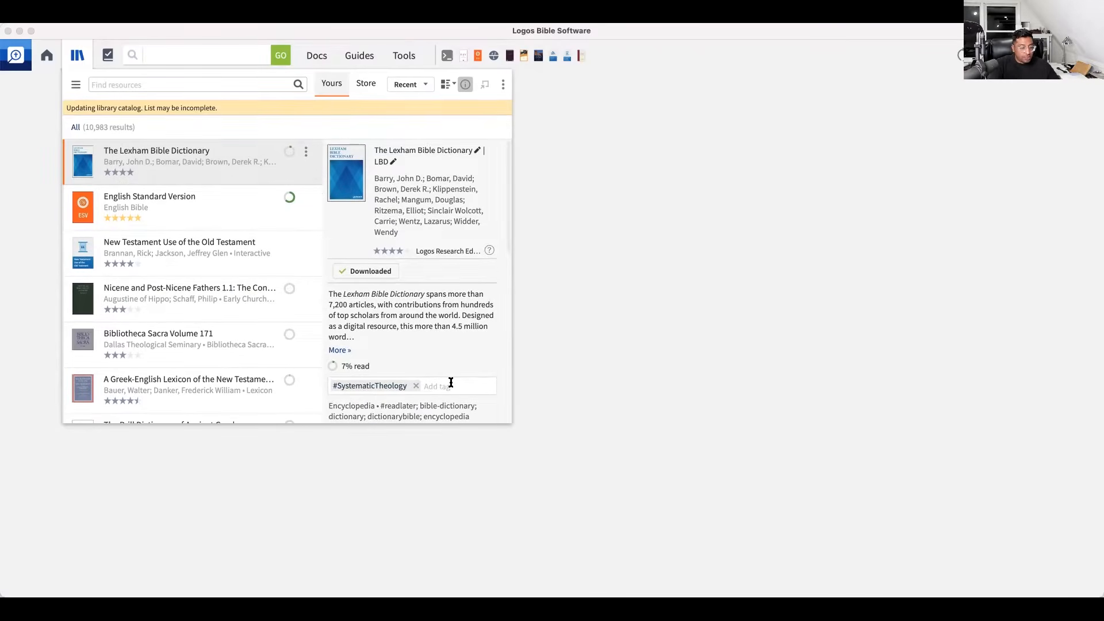
- Add the #Ecclesiology tag to The Lexham Bible Dictionary, then remove both tags just added to it
{"action": "type", "text": "#"}
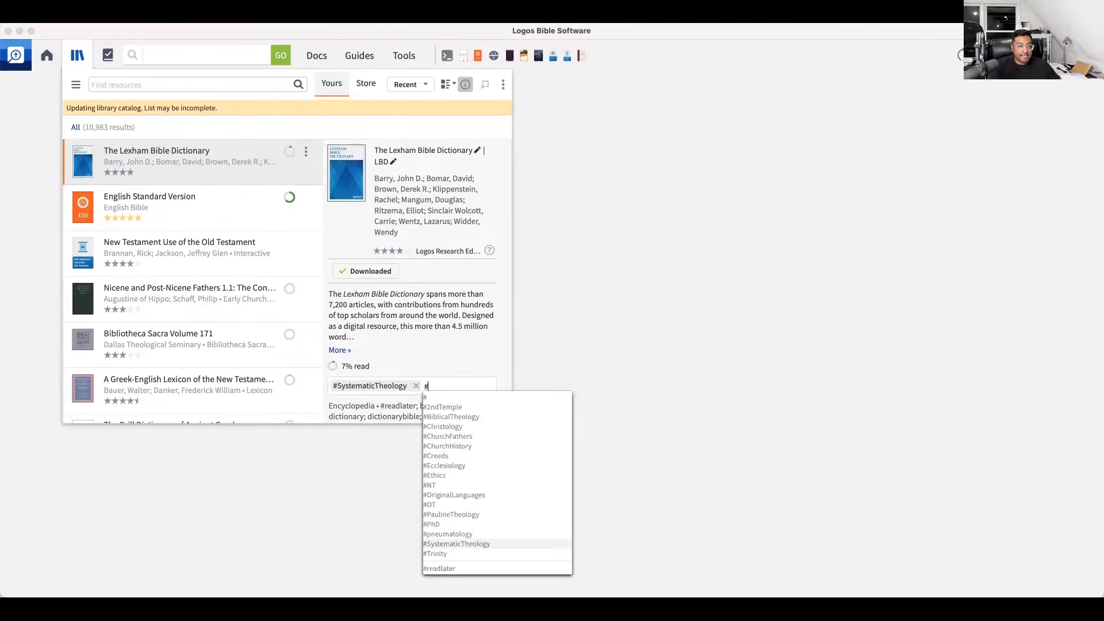
{"action": "type", "text": "Ecc"}
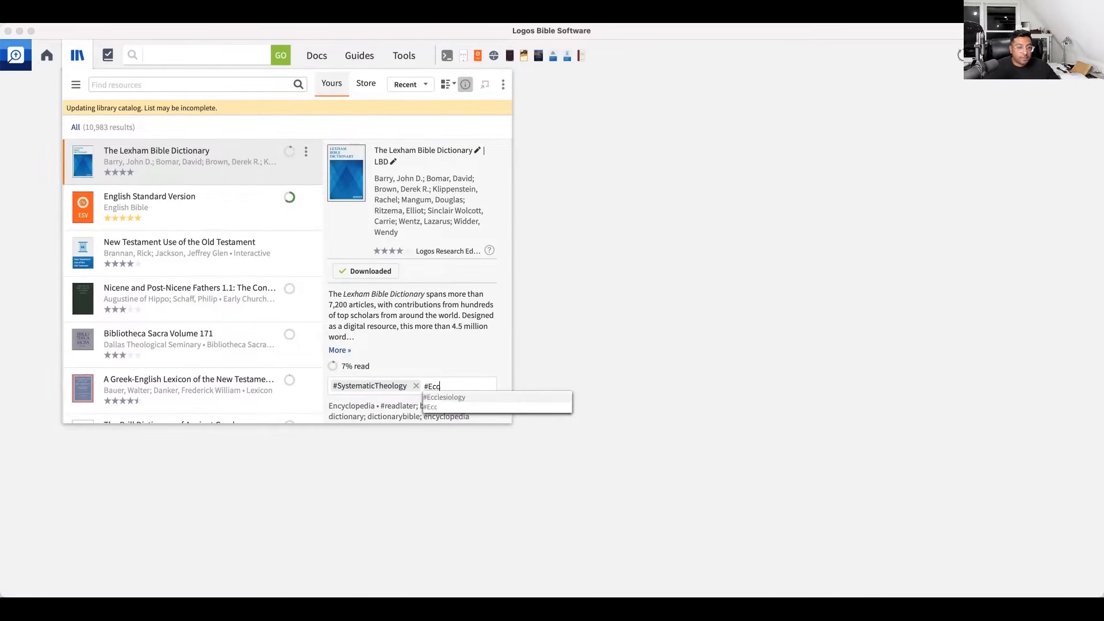
{"action": "left_click", "coordinate": [450, 398]}
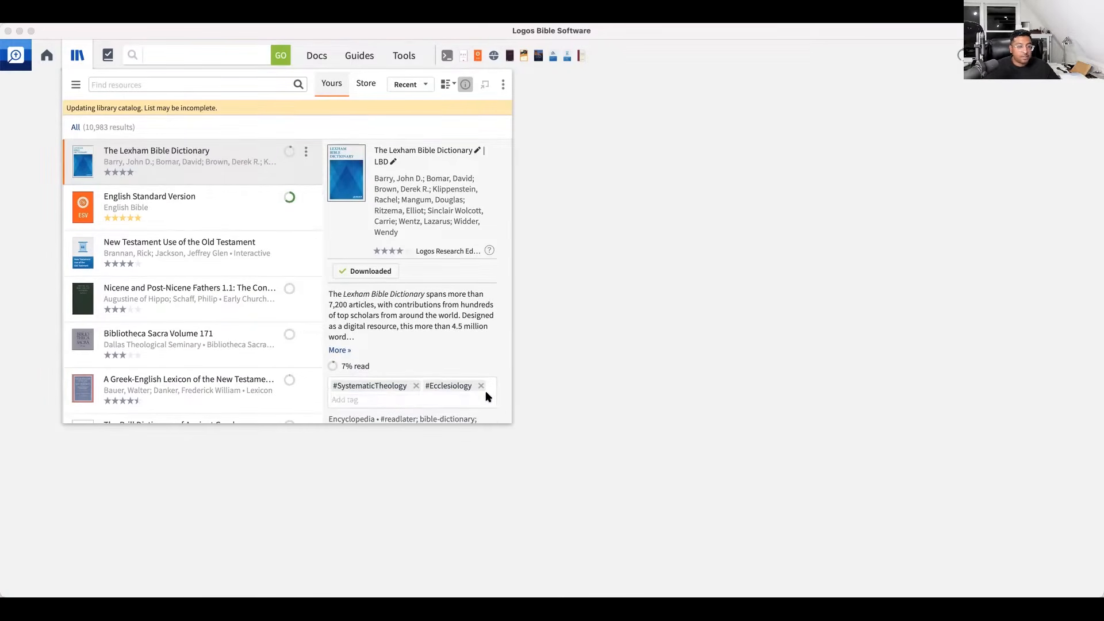
{"action": "left_click", "coordinate": [415, 387]}
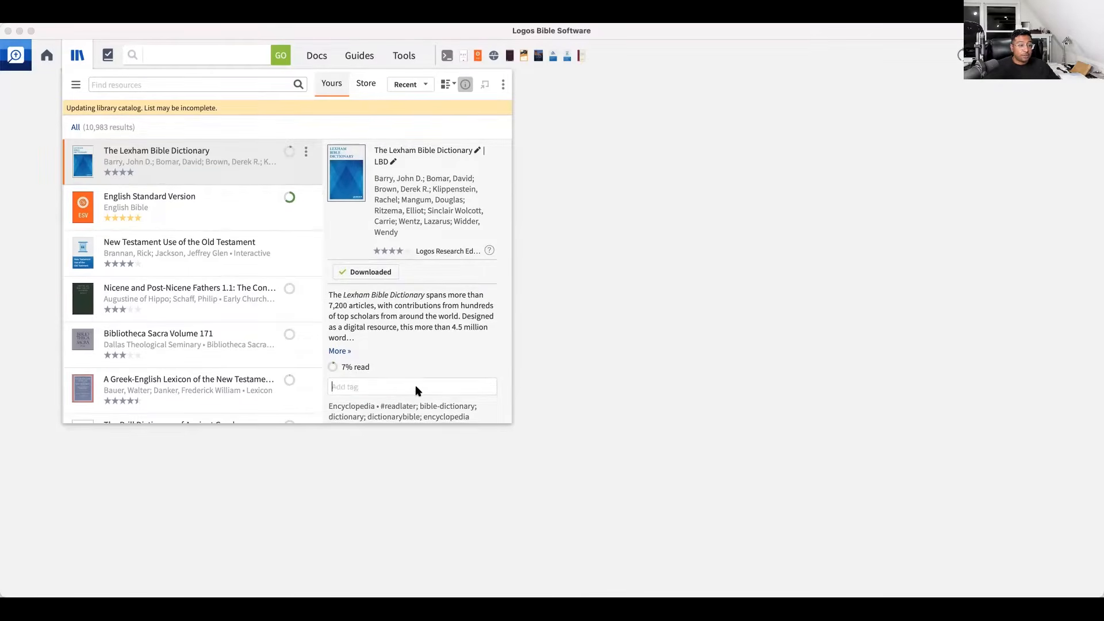
- Examine the information and tags of the English Standard Version, New Testament Use of the Old Testament, and Nicene and Post-Nicene Fathers 1.1
{"action": "left_click", "coordinate": [205, 222]}
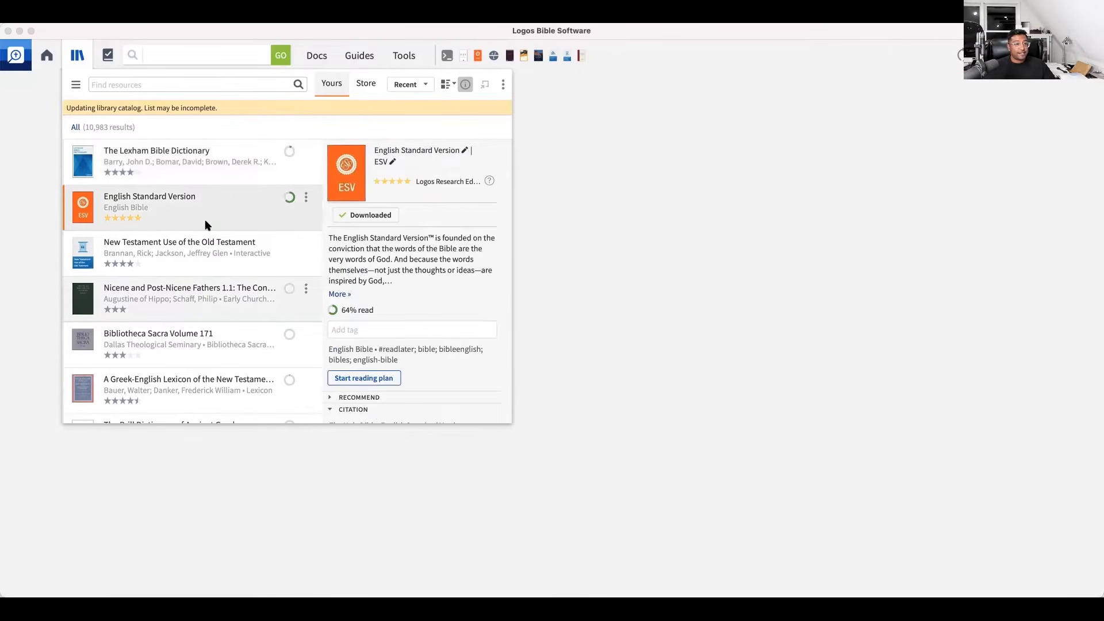
{"action": "left_click", "coordinate": [220, 266]}
{"action": "scroll", "coordinate": [221, 268], "scroll_direction": "down", "scroll_amount": 2}
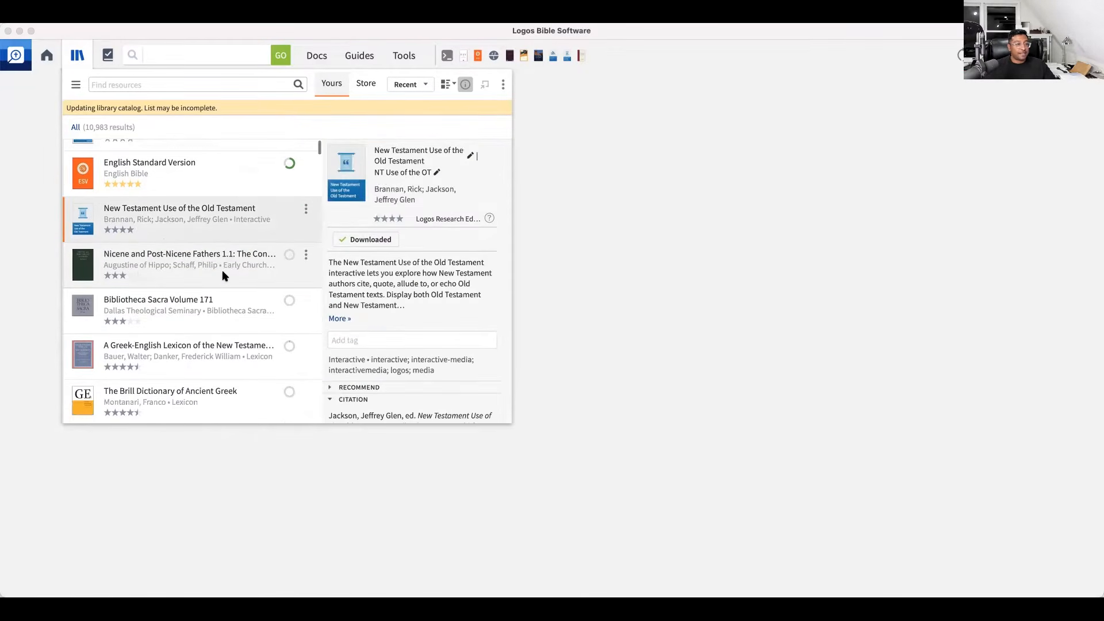
{"action": "left_click", "coordinate": [224, 276]}
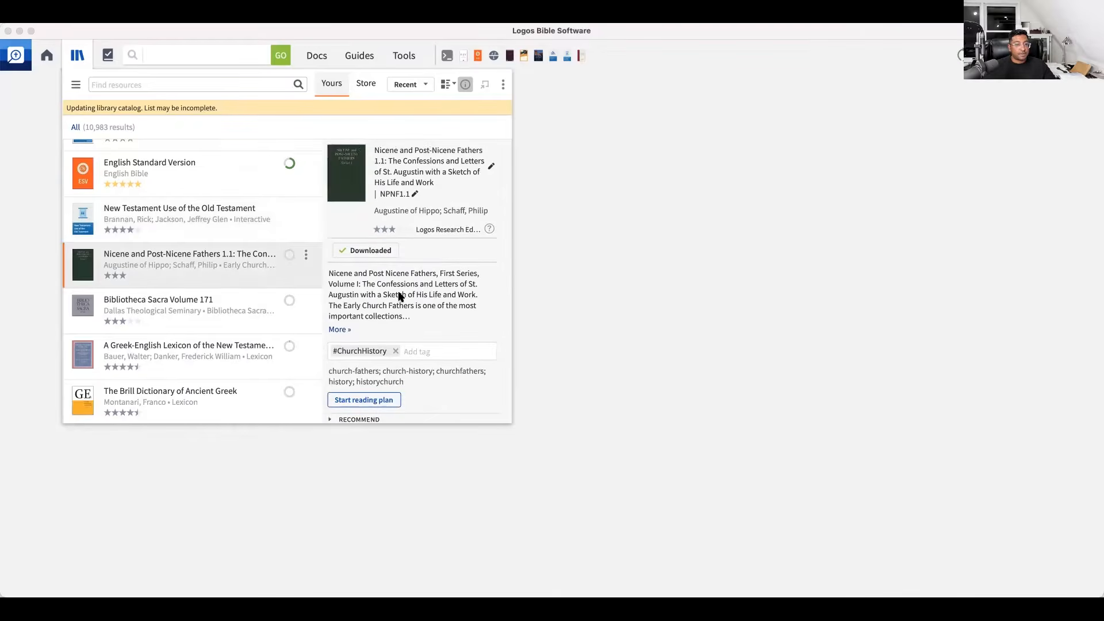
{"action": "scroll", "coordinate": [408, 322], "scroll_direction": "down", "scroll_amount": 1}
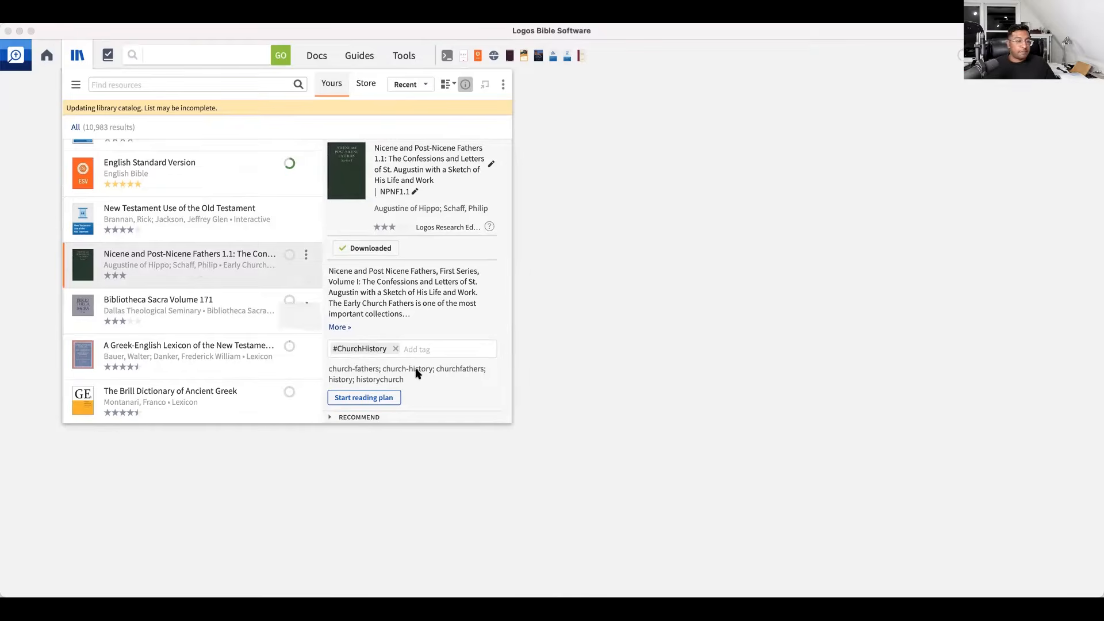
{"action": "scroll", "coordinate": [418, 369], "scroll_direction": "down", "scroll_amount": 5}
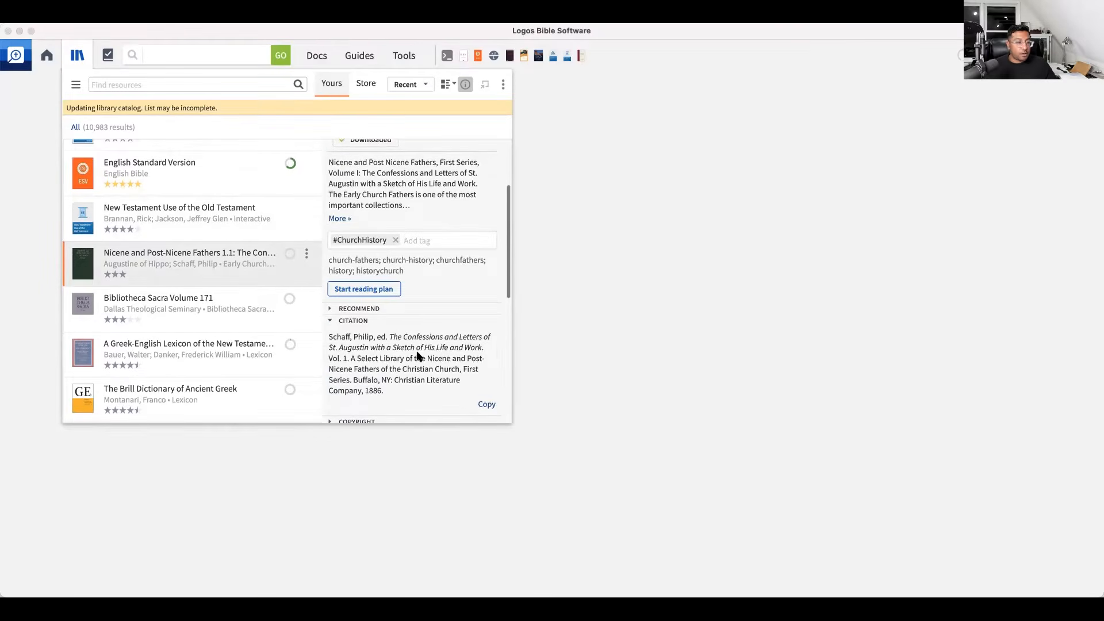
{"action": "scroll", "coordinate": [459, 294], "scroll_direction": "up", "scroll_amount": 5}
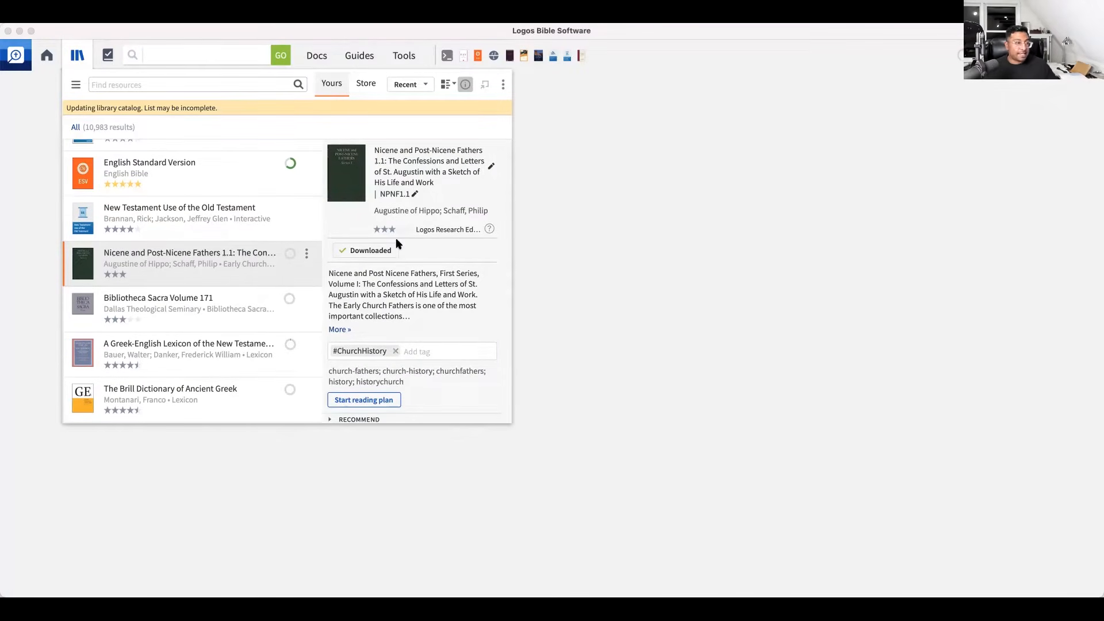
- Search the library for Sojourners and open Sojourners and Strangers: The Doctrine of the Church
{"action": "left_click", "coordinate": [209, 86]}
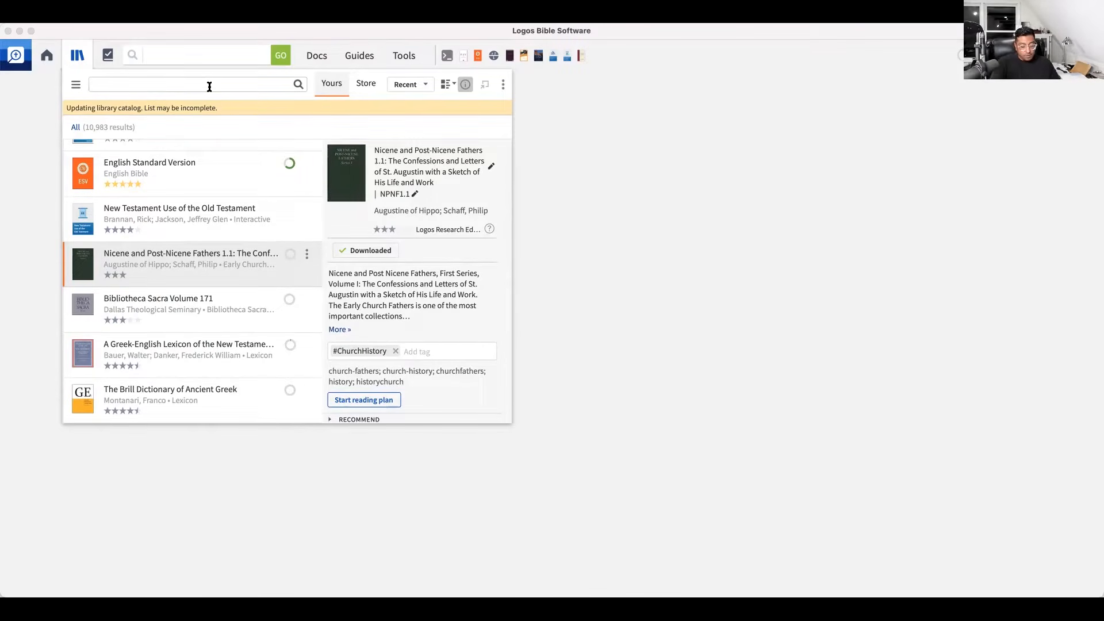
{"action": "type", "text": "Sojourner"}
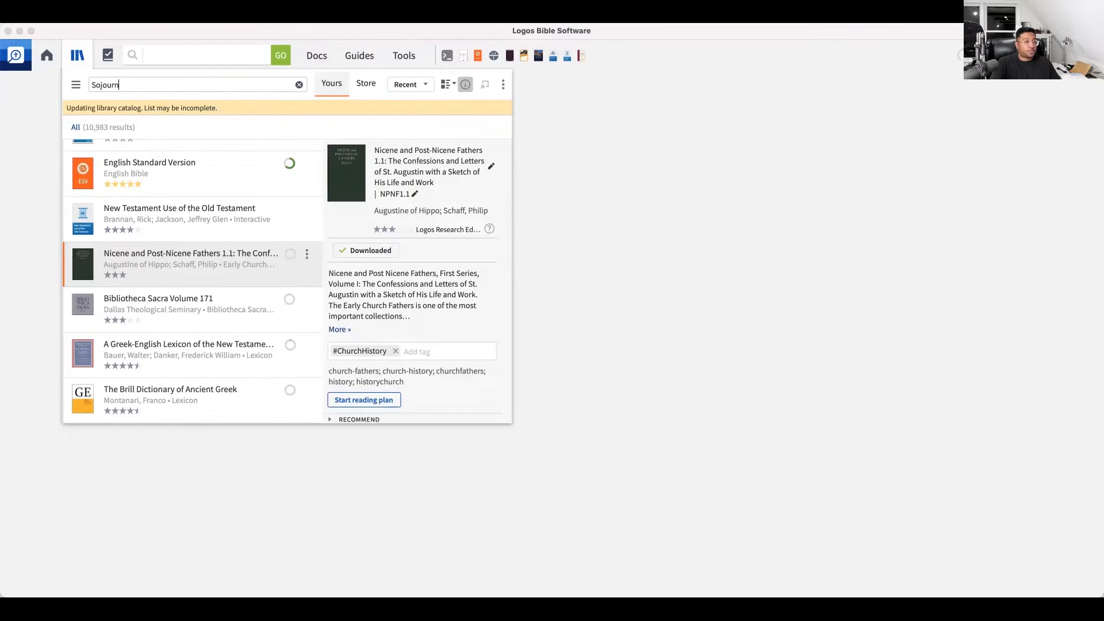
{"action": "type", "text": "s"}
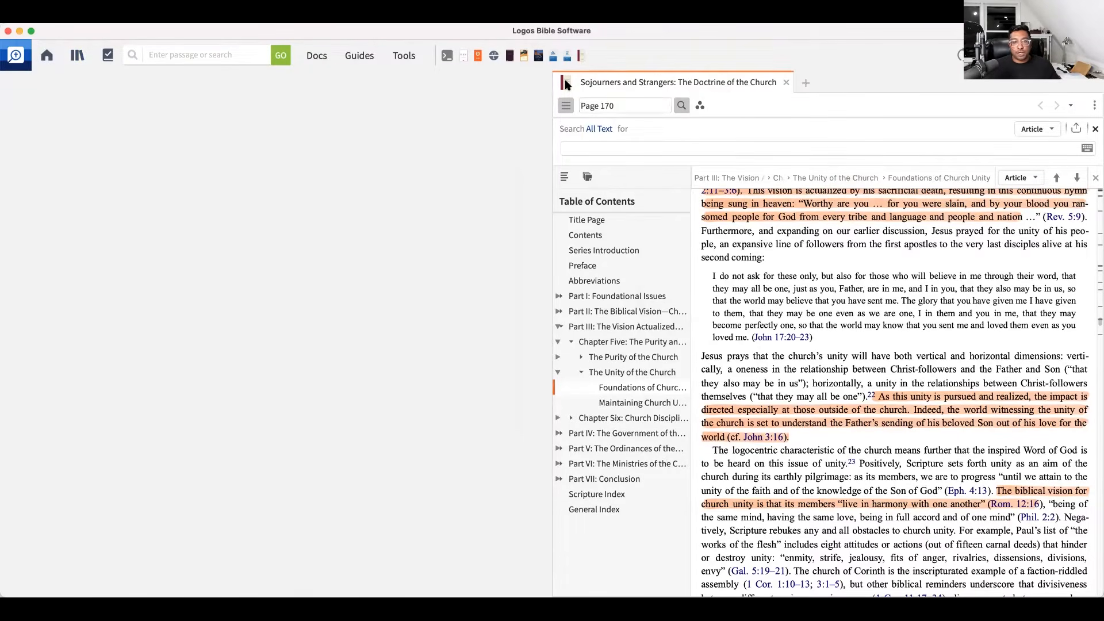
- Place the open book Sojourners and Strangers on the shortcuts bar
{"action": "mouse_move", "coordinate": [566, 85]}
{"action": "left_click_drag", "start_coordinate": [565, 85], "coordinate": [581, 52]}
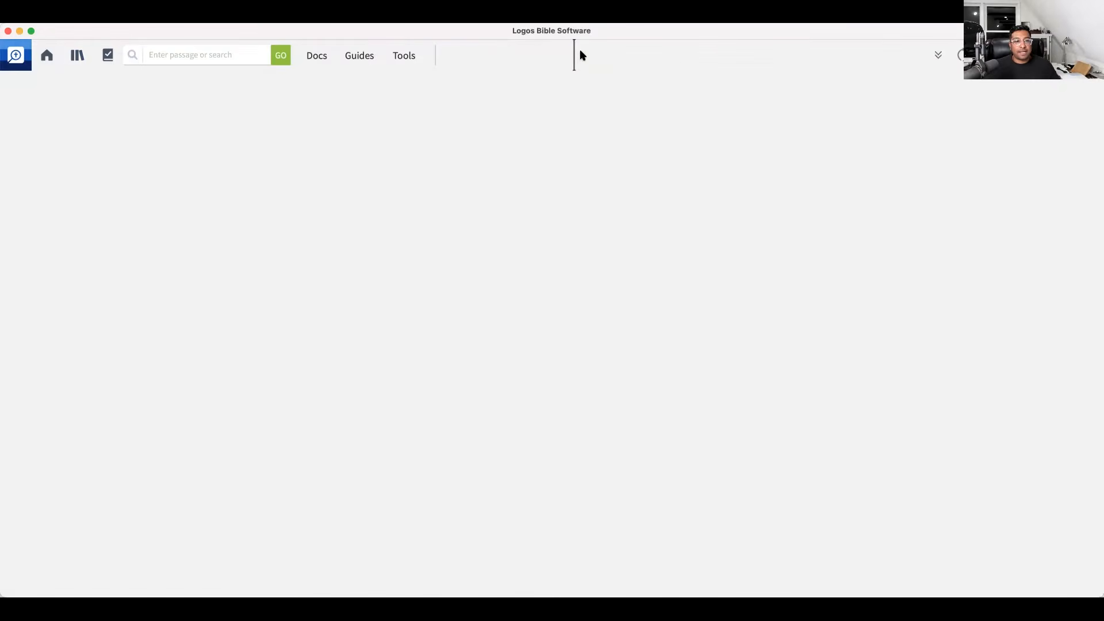
- Delete the duplicate Sojourners and Strangers shortcut from the shortcuts bar and close the open book
{"action": "mouse_move", "coordinate": [585, 59]}
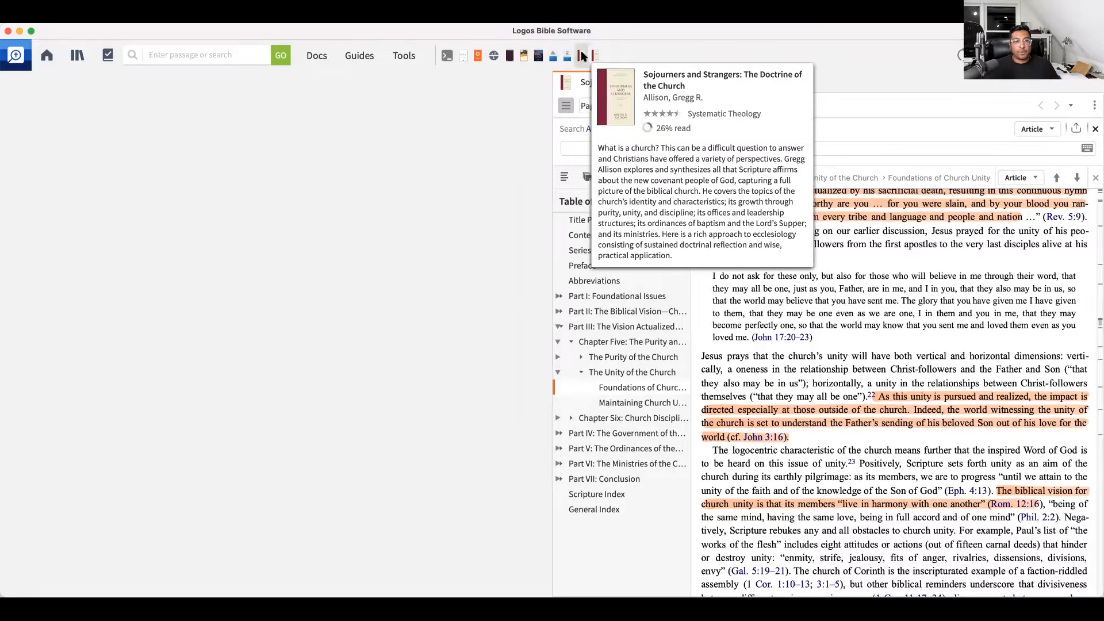
{"action": "right_click", "coordinate": [582, 55]}
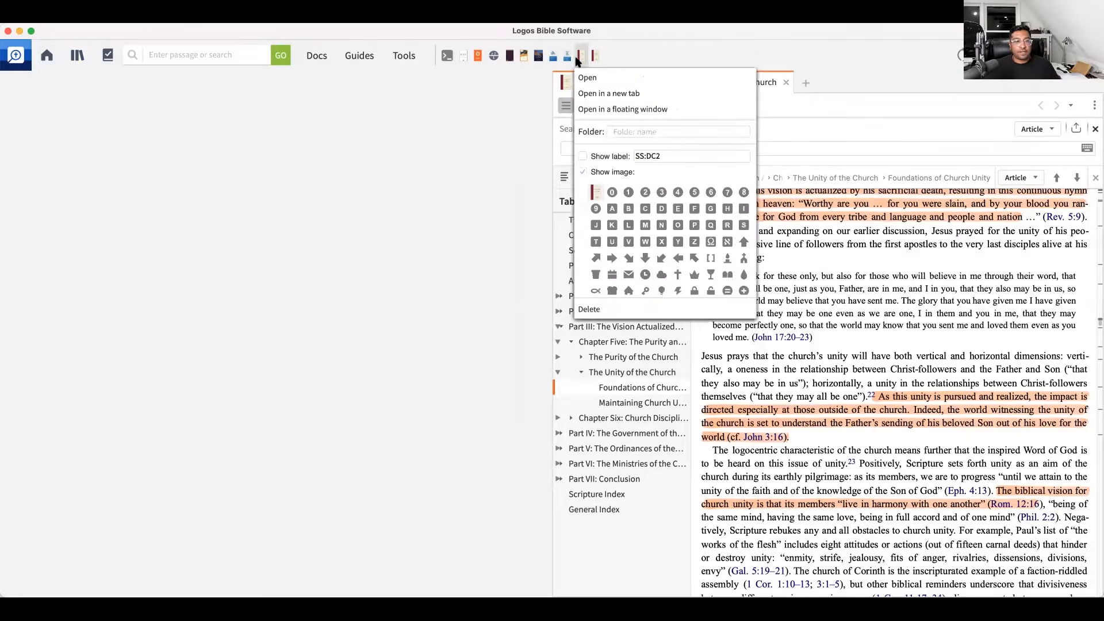
{"action": "left_click", "coordinate": [589, 311]}
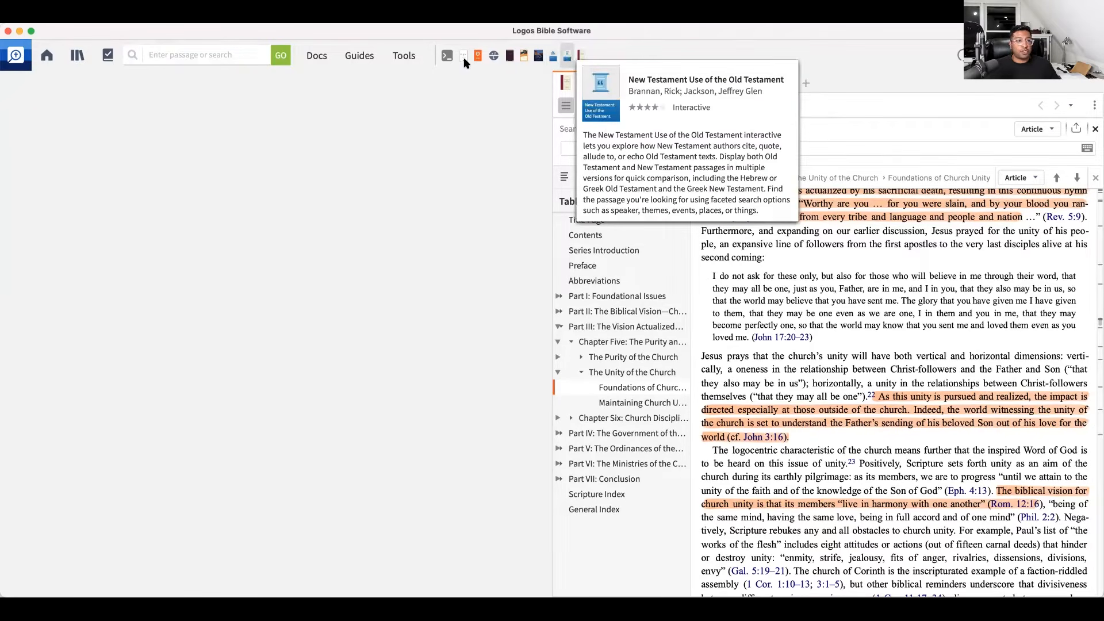
{"action": "left_click", "coordinate": [404, 56]}
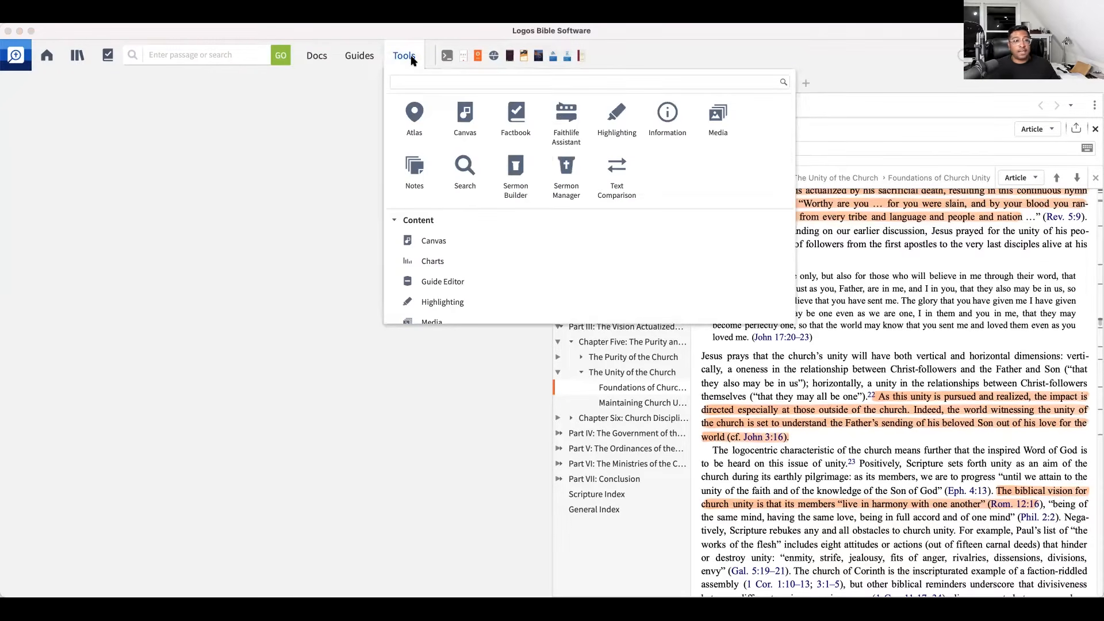
{"action": "left_click", "coordinate": [419, 30]}
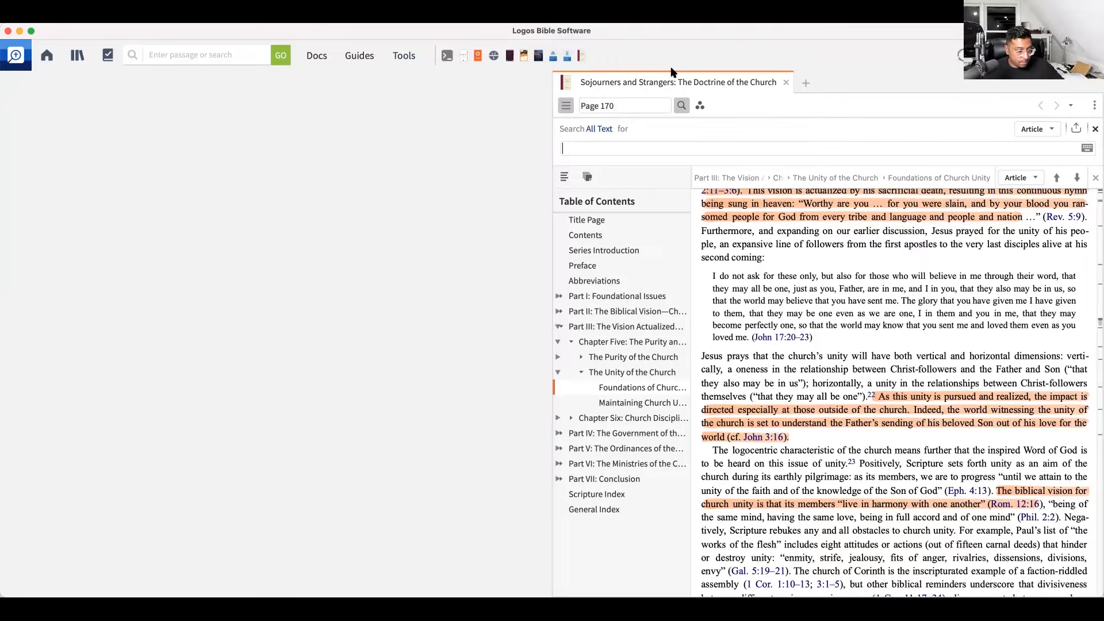
{"action": "left_click", "coordinate": [784, 83]}
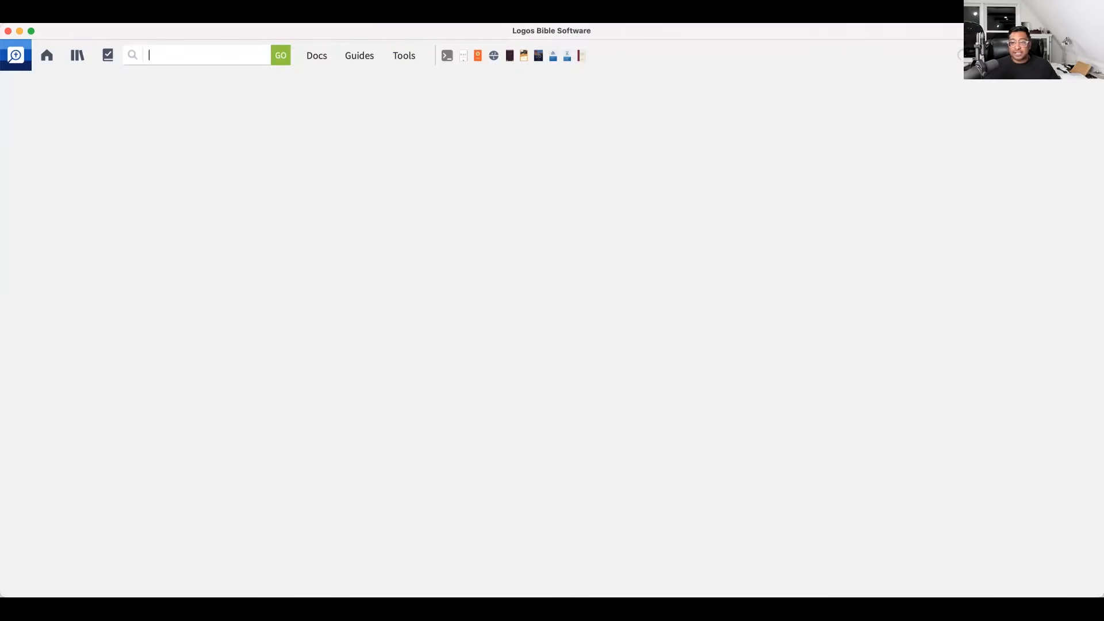
- Browse the saved layouts and load the one named "I AM" Lysa Terkuerst
{"action": "left_click", "coordinate": [995, 55]}
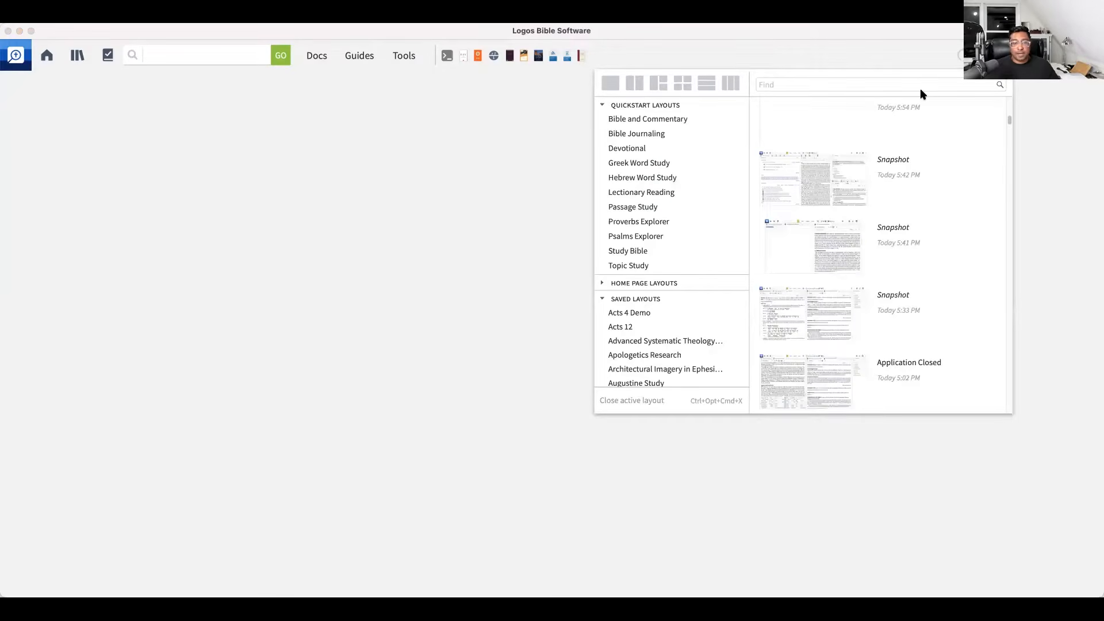
{"action": "scroll", "coordinate": [667, 313], "scroll_direction": "down", "scroll_amount": 3}
{"action": "scroll", "coordinate": [668, 317], "scroll_direction": "down", "scroll_amount": 5}
{"action": "scroll", "coordinate": [670, 318], "scroll_direction": "down", "scroll_amount": 5}
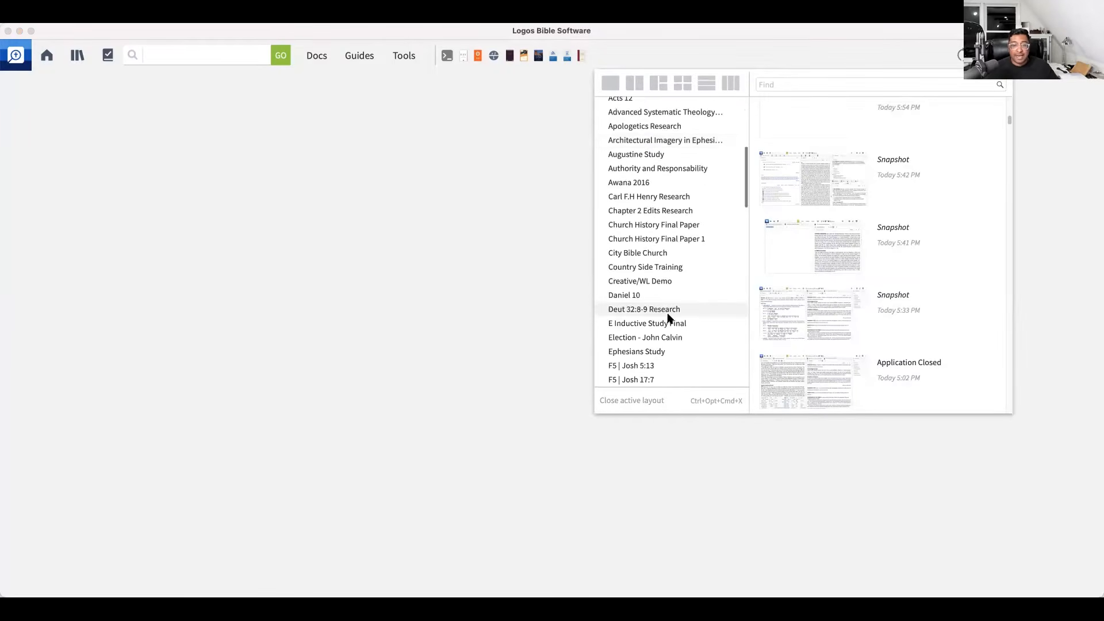
{"action": "scroll", "coordinate": [669, 318], "scroll_direction": "down", "scroll_amount": 3}
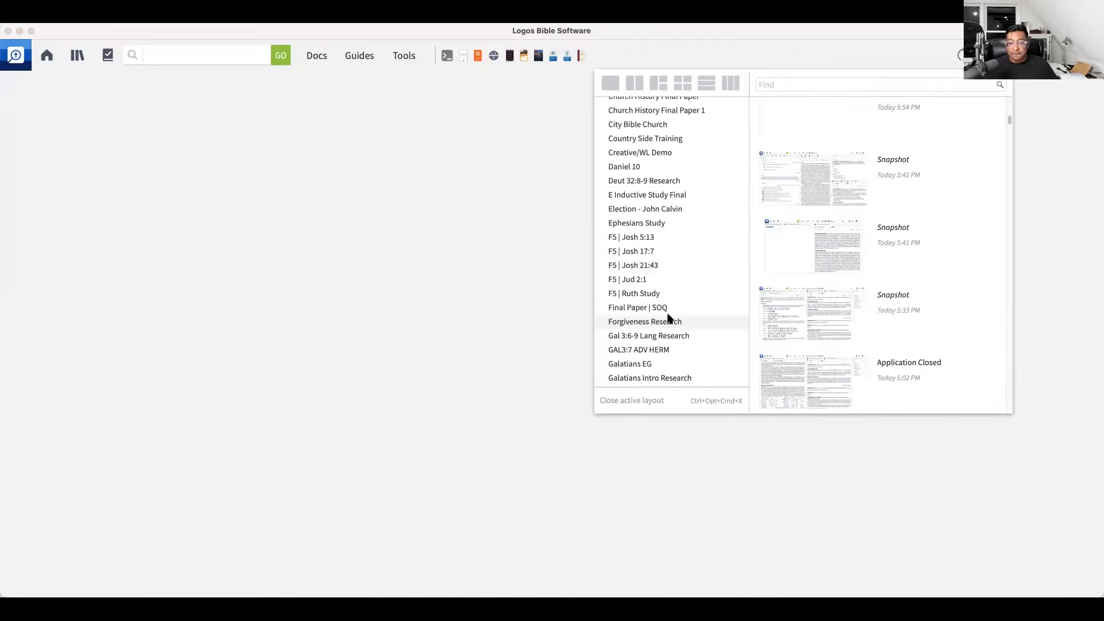
{"action": "scroll", "coordinate": [670, 318], "scroll_direction": "down", "scroll_amount": 3}
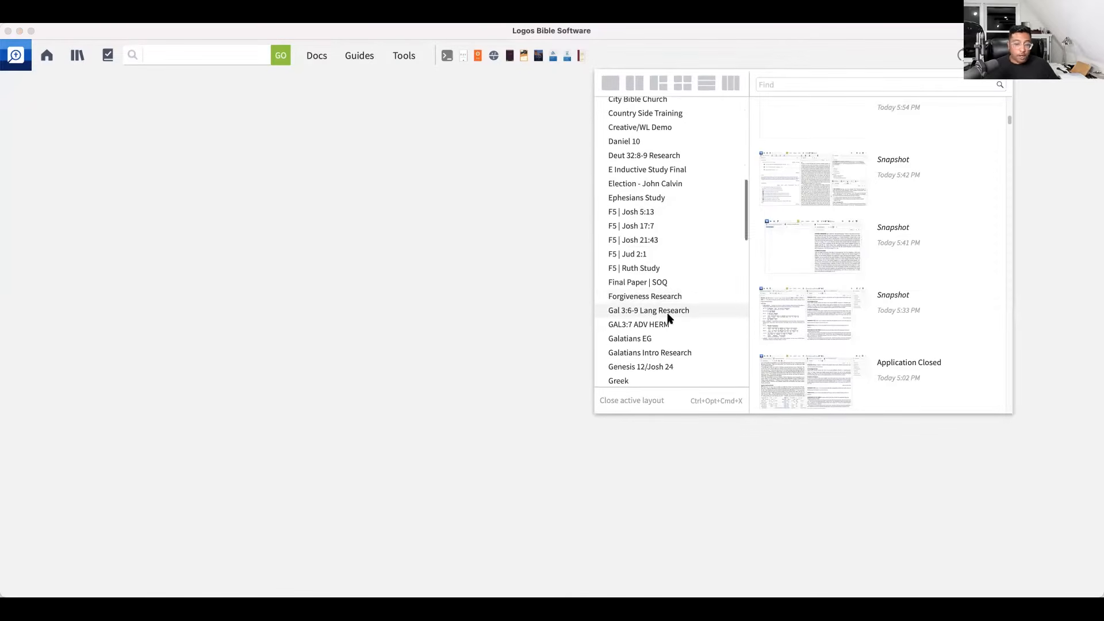
{"action": "scroll", "coordinate": [668, 318], "scroll_direction": "down", "scroll_amount": 6}
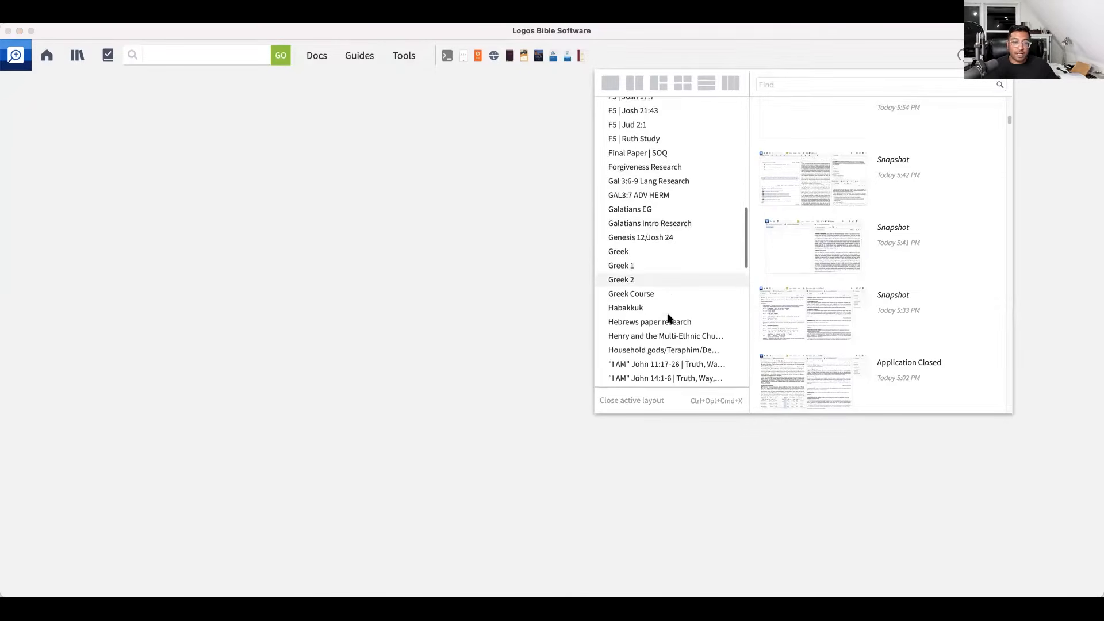
{"action": "scroll", "coordinate": [669, 318], "scroll_direction": "down", "scroll_amount": 3}
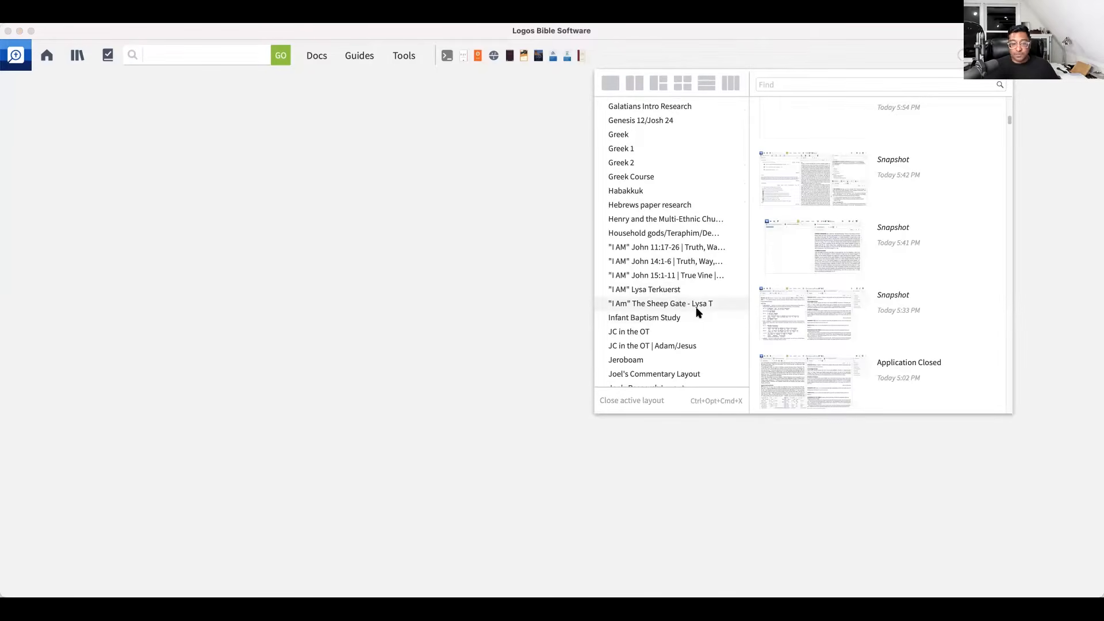
{"action": "left_click", "coordinate": [657, 293]}
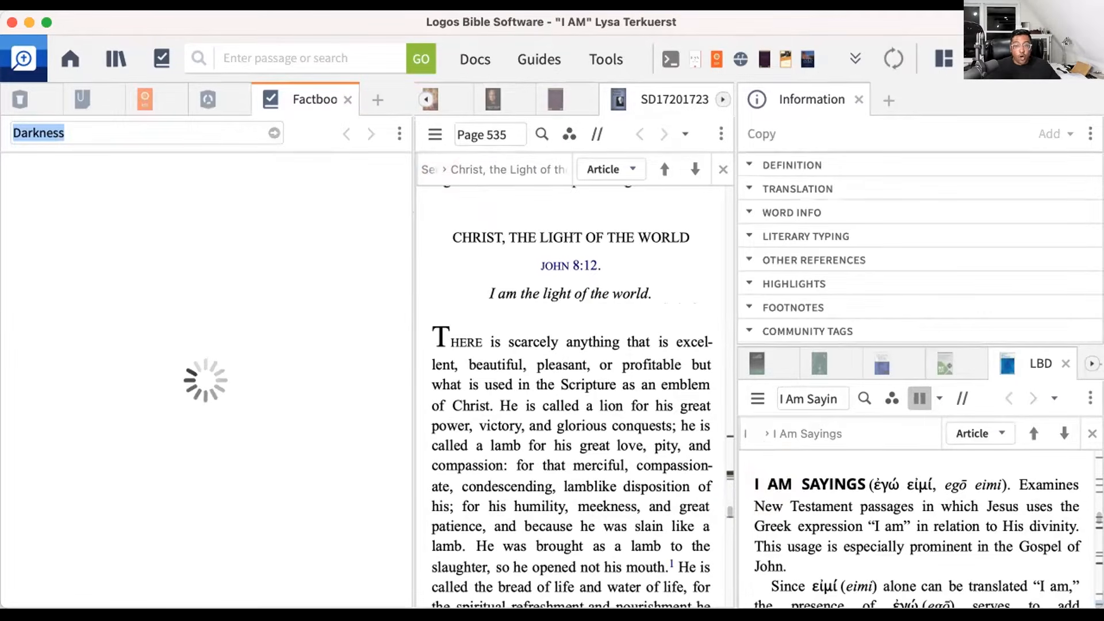
- View Augustine's Homily XXXIV on John 8:12 in the loaded layout, then close all its panels
{"action": "left_click_drag", "start_coordinate": [1102, 607], "coordinate": [713, 330]}
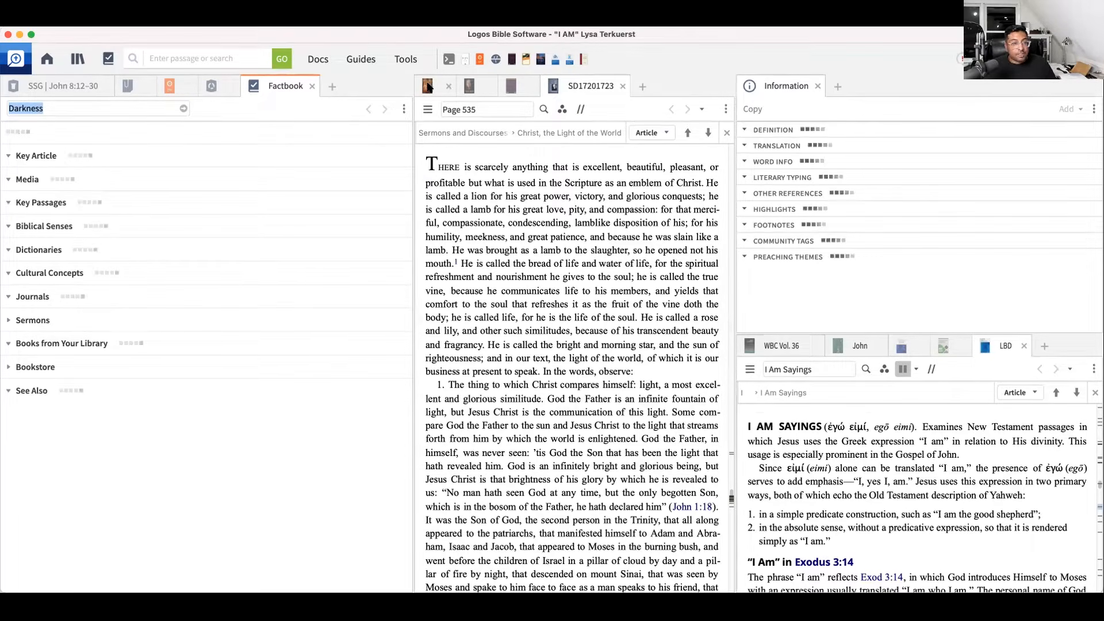
{"action": "left_click", "coordinate": [468, 87]}
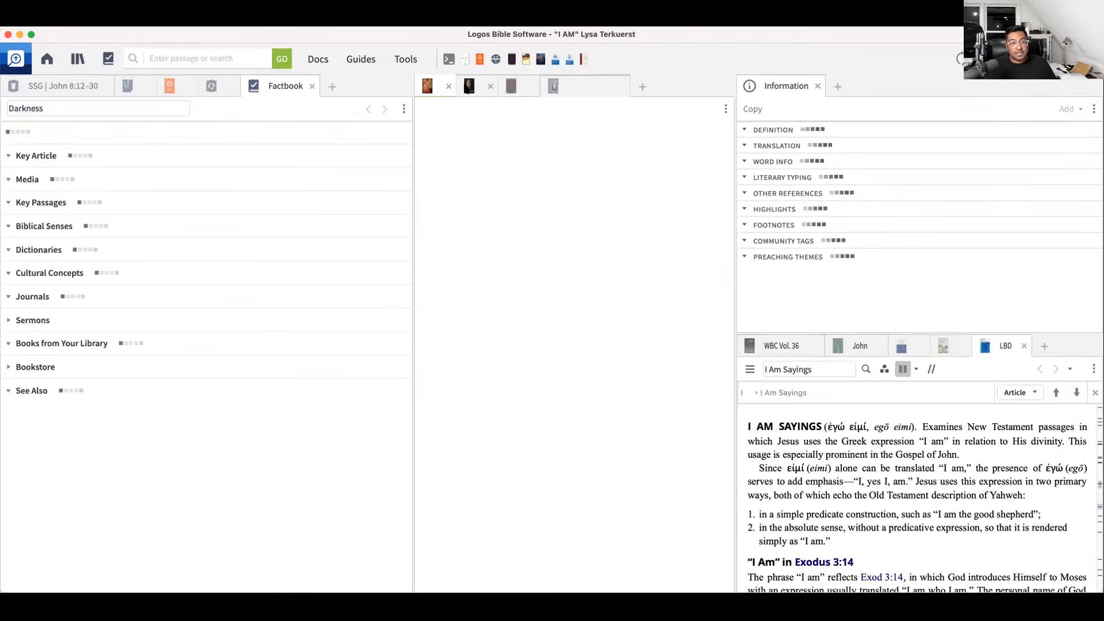
{"action": "mouse_move", "coordinate": [465, 88]}
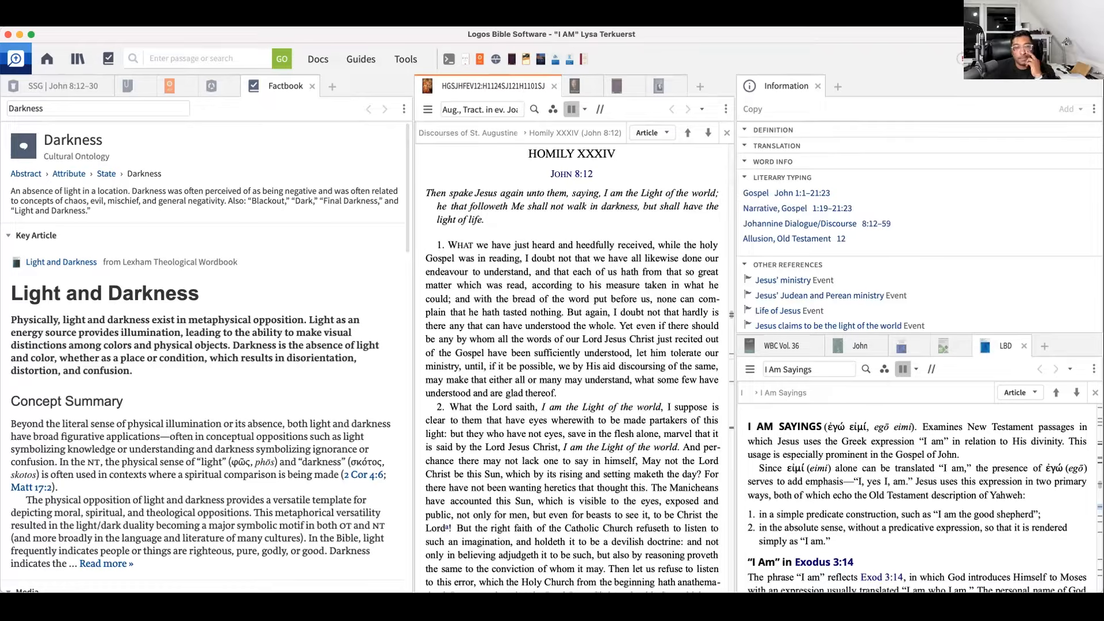
{"action": "key", "text": "alt+super+w"}
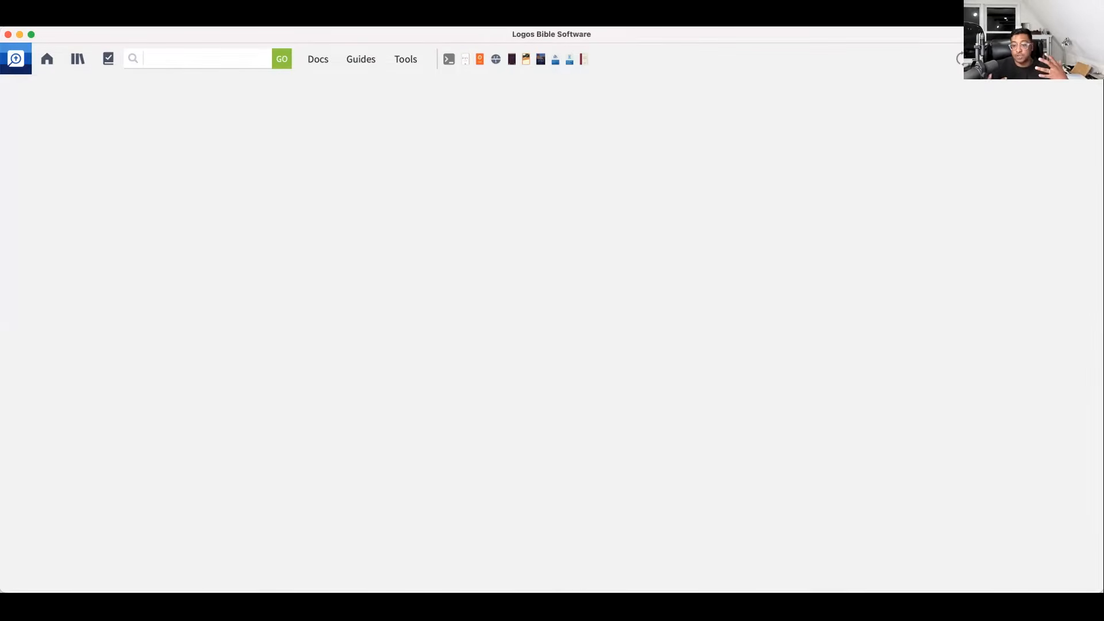
- Open Sojourners and Strangers from its shortcut and show the book's notes and highlights in the sidebar
{"action": "left_click", "coordinate": [580, 59]}
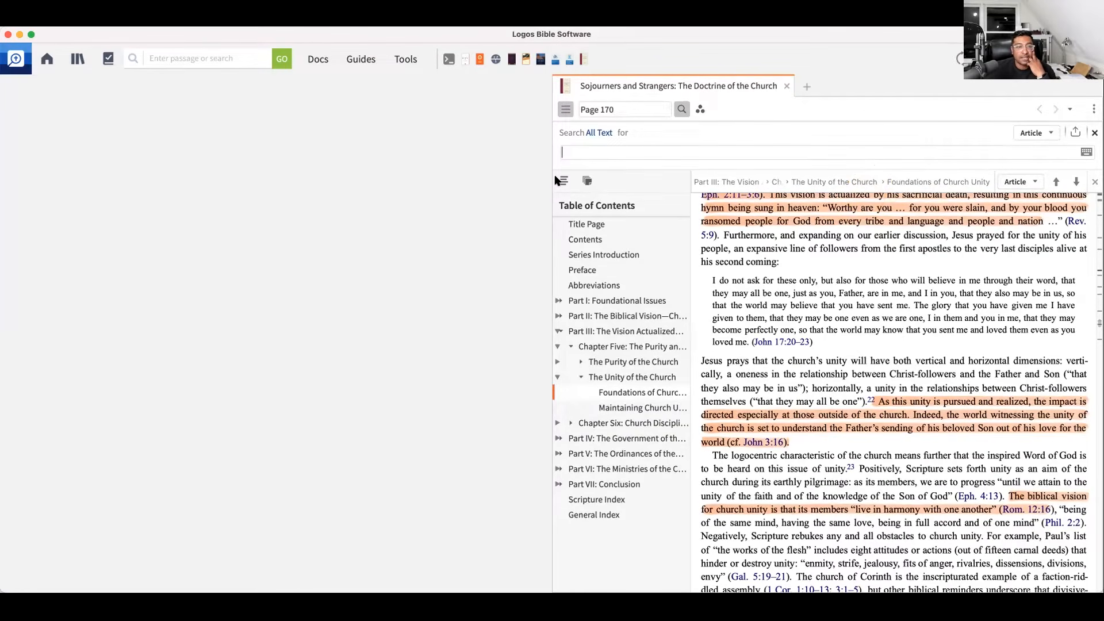
{"action": "left_click", "coordinate": [565, 108]}
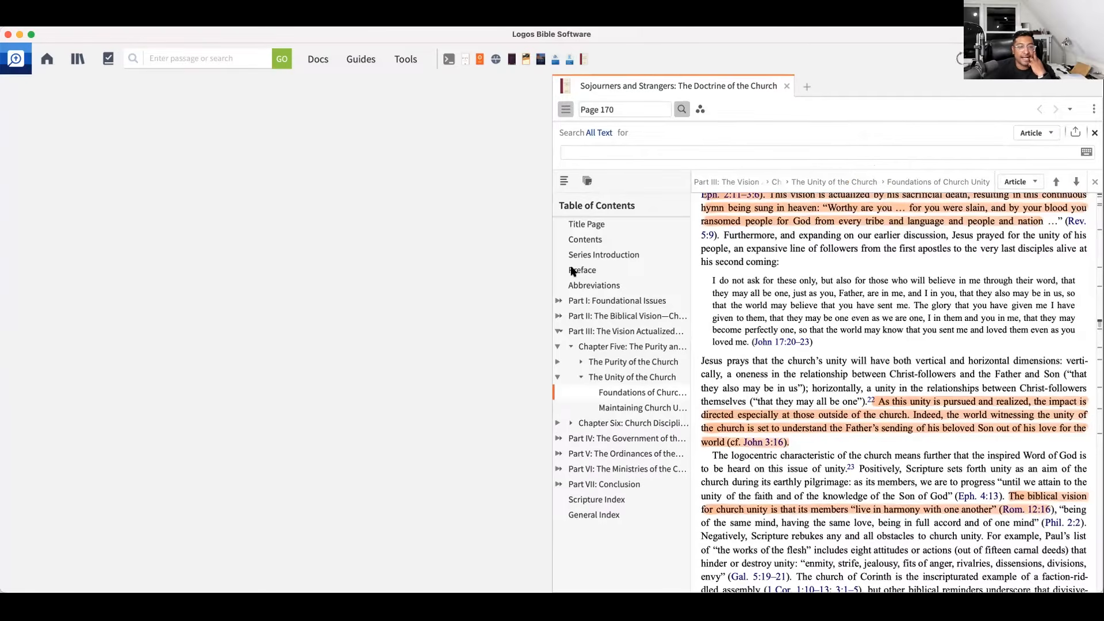
{"action": "left_click", "coordinate": [586, 183]}
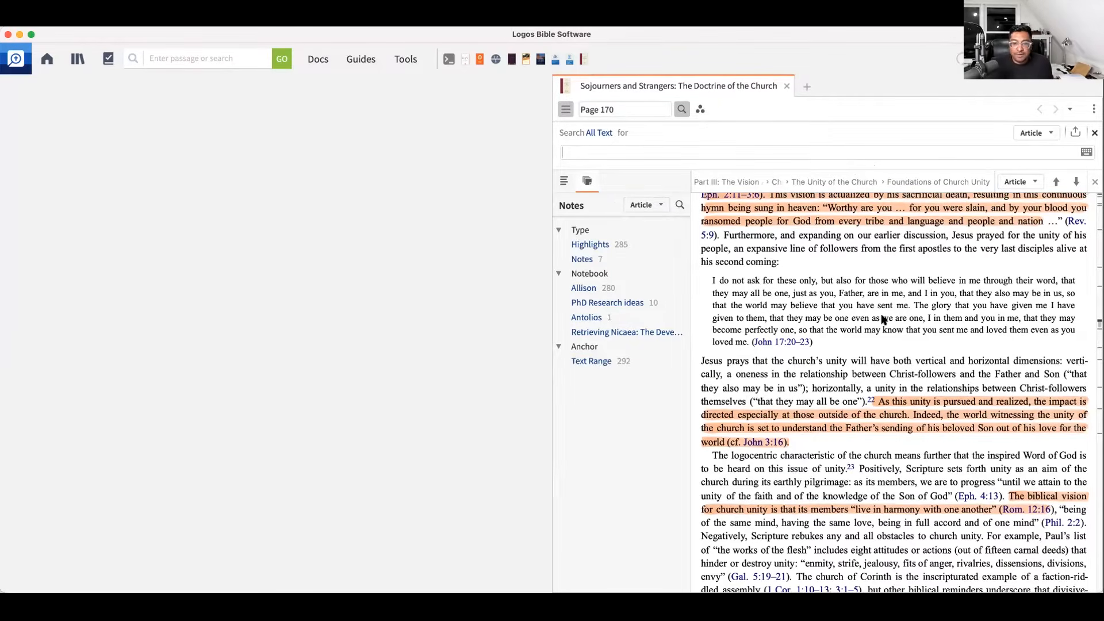
- Examine the highlighted passages on the foundations of church unity around pages 169 to 171
{"action": "scroll", "coordinate": [883, 319], "scroll_direction": "down", "scroll_amount": 5}
{"action": "scroll", "coordinate": [884, 319], "scroll_direction": "down", "scroll_amount": 10}
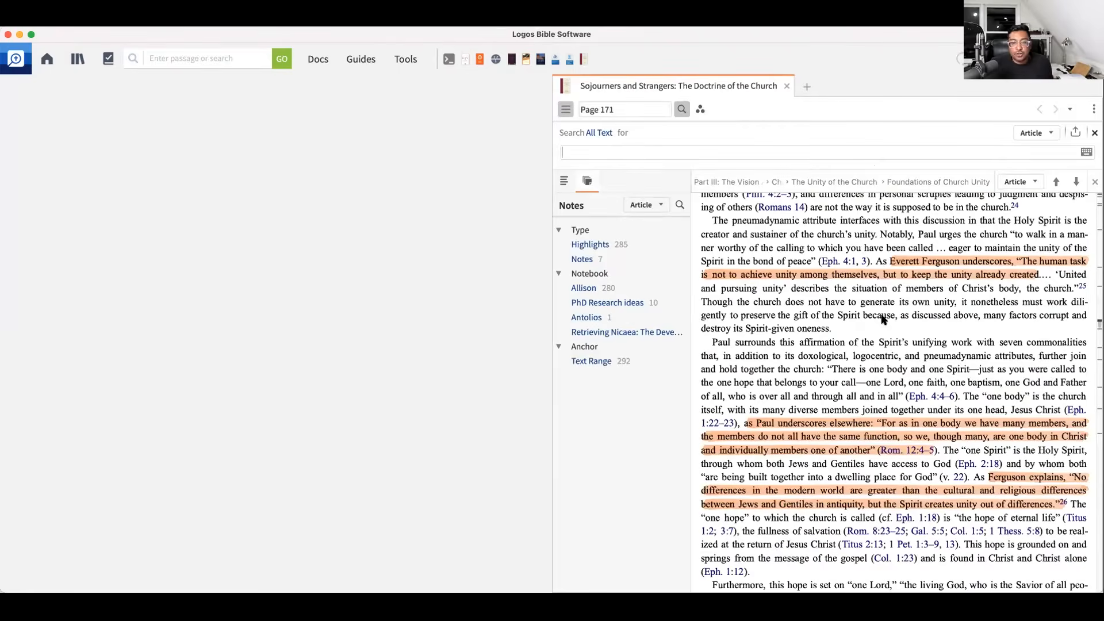
{"action": "scroll", "coordinate": [884, 319], "scroll_direction": "down", "scroll_amount": 6}
{"action": "scroll", "coordinate": [884, 319], "scroll_direction": "down", "scroll_amount": 1}
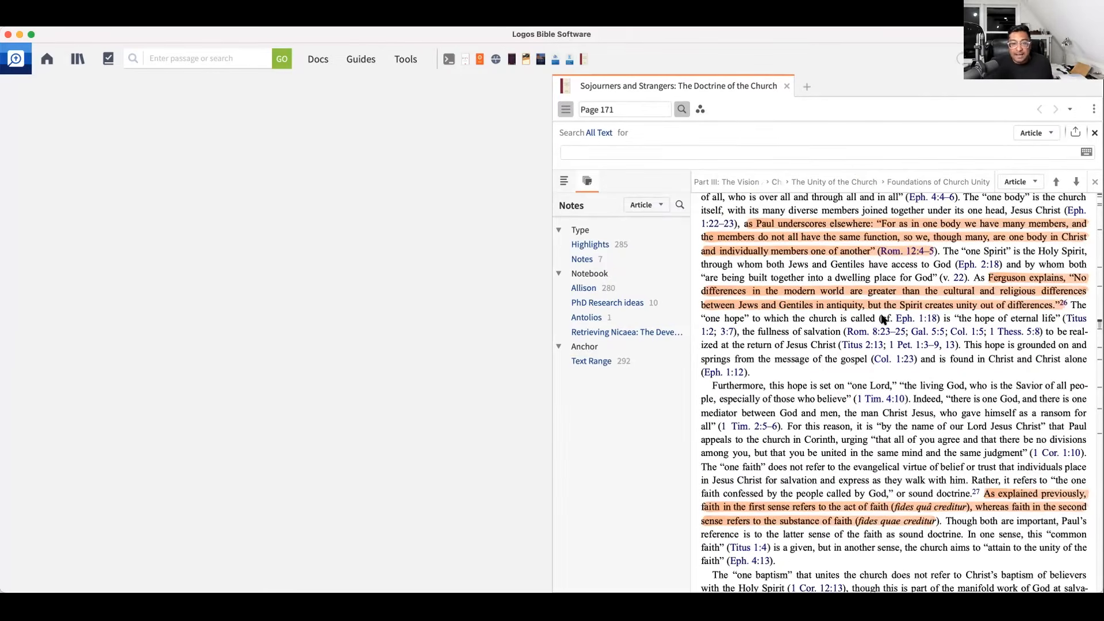
{"action": "scroll", "coordinate": [884, 319], "scroll_direction": "up", "scroll_amount": 12}
{"action": "scroll", "coordinate": [903, 328], "scroll_direction": "up", "scroll_amount": 7}
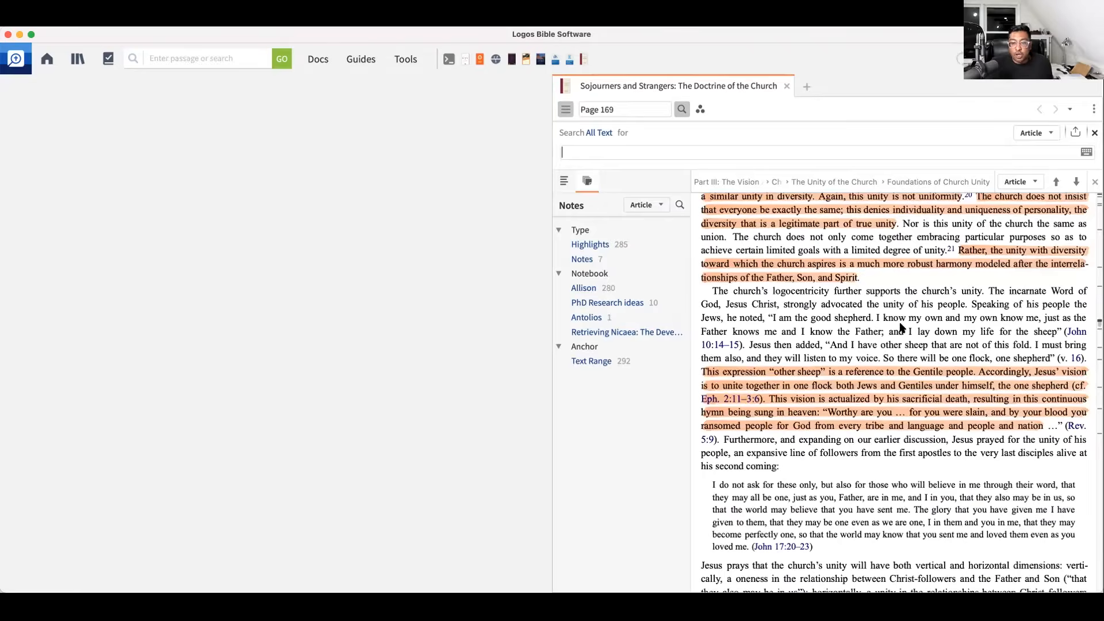
{"action": "scroll", "coordinate": [898, 448], "scroll_direction": "up", "scroll_amount": 1}
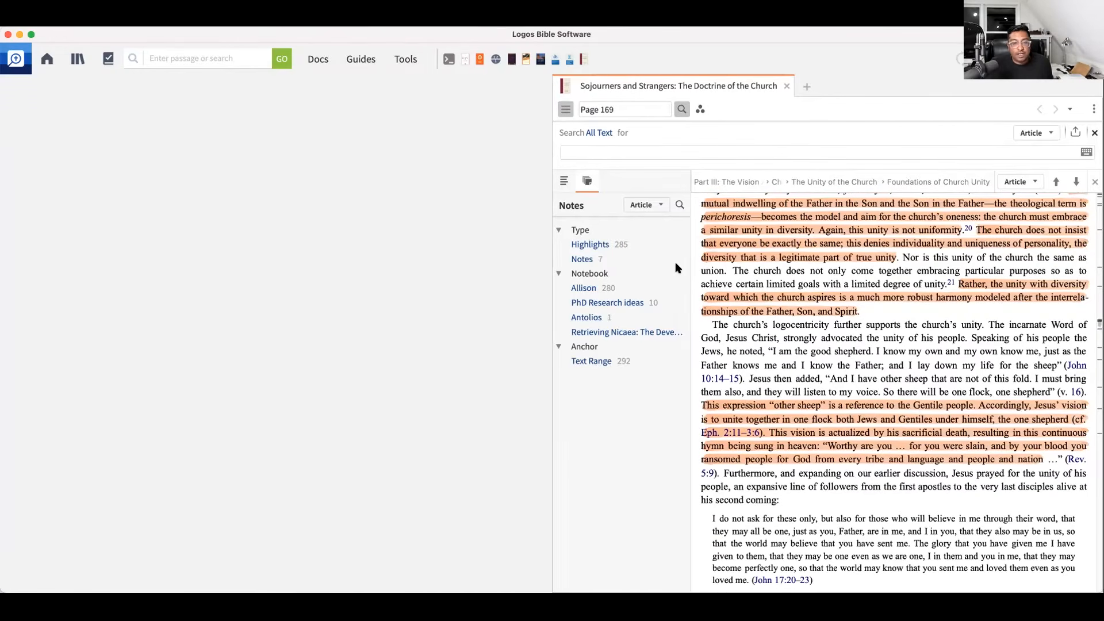
- Try the Sentence scope for the book's notes and look through the text up to page 172
{"action": "left_click", "coordinate": [653, 210]}
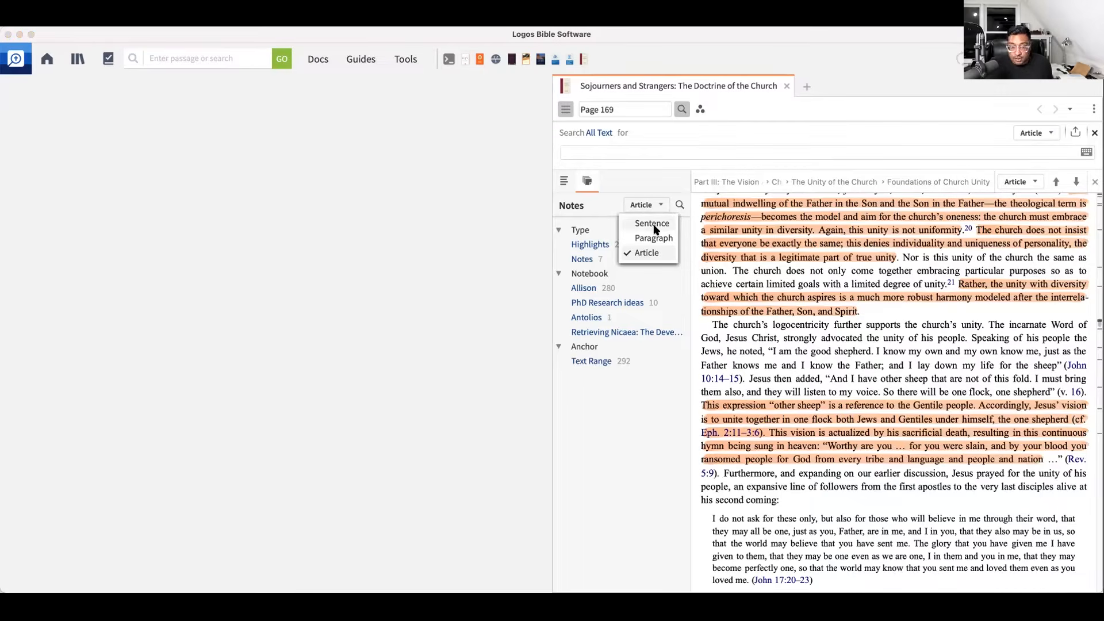
{"action": "left_click", "coordinate": [655, 223]}
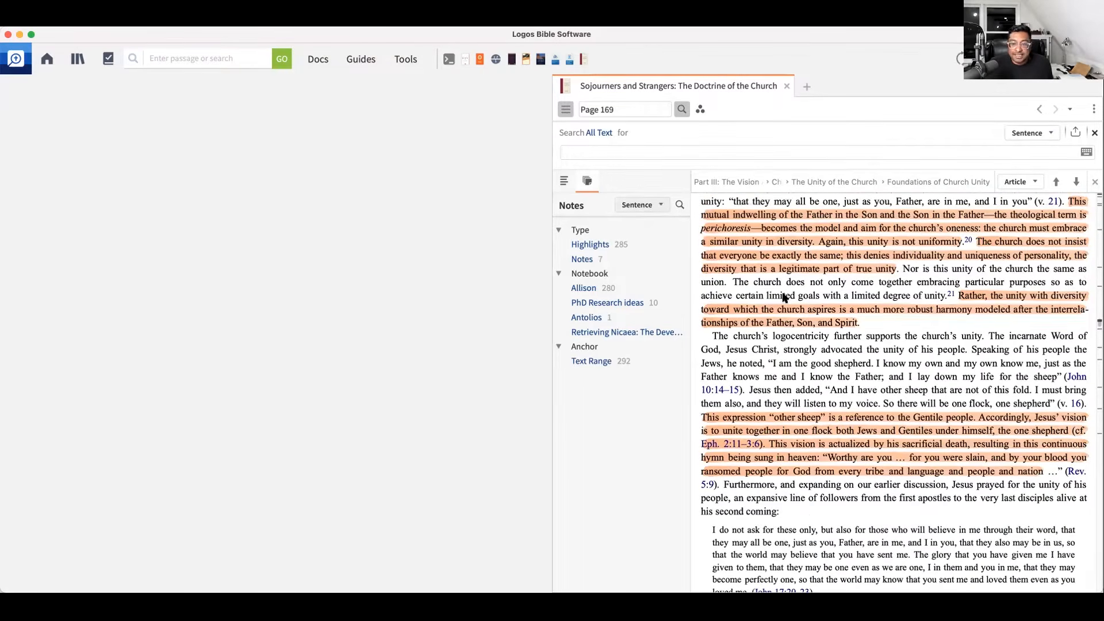
{"action": "scroll", "coordinate": [785, 297], "scroll_direction": "down", "scroll_amount": 2}
{"action": "scroll", "coordinate": [785, 297], "scroll_direction": "down", "scroll_amount": 15}
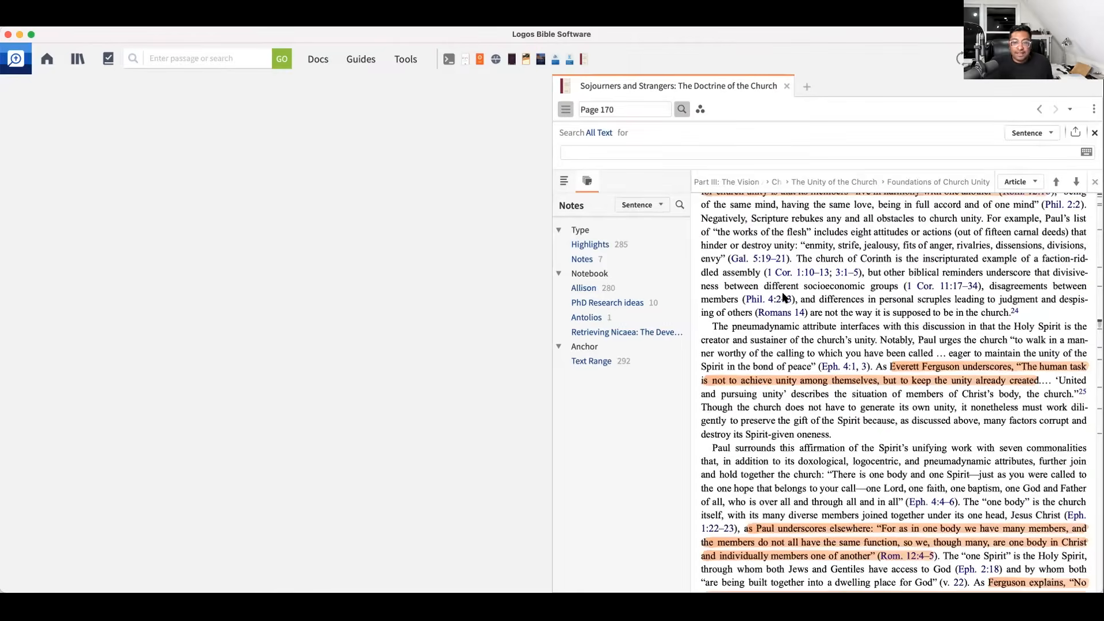
{"action": "scroll", "coordinate": [785, 297], "scroll_direction": "down", "scroll_amount": 15}
{"action": "scroll", "coordinate": [785, 297], "scroll_direction": "down", "scroll_amount": 15}
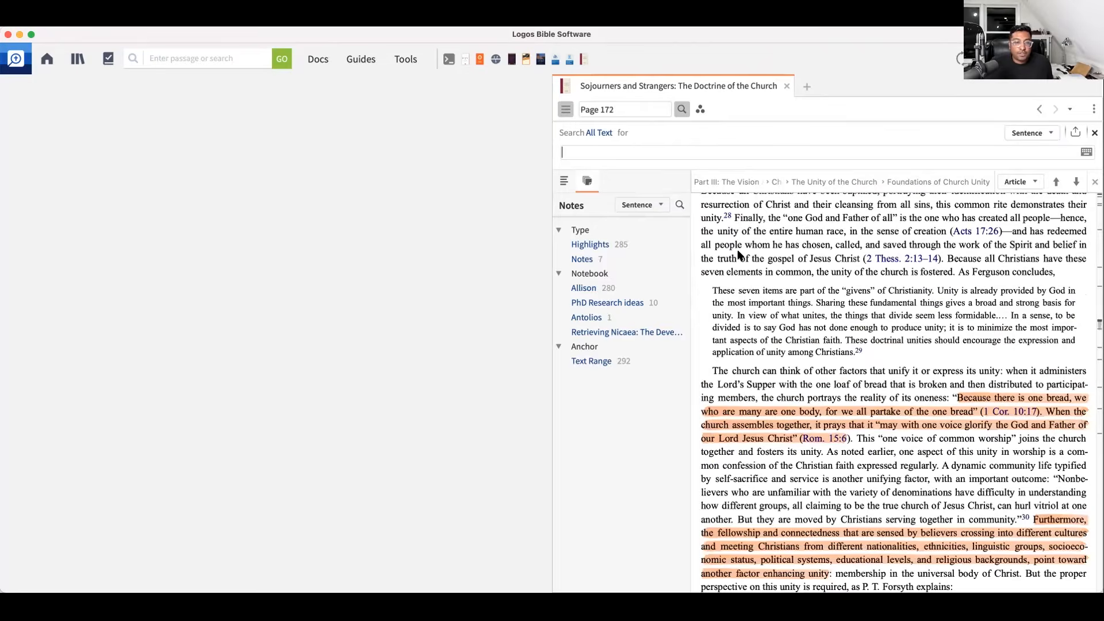
- Switch the scope of the book's notes to Paragraph and then to Article
{"action": "left_click", "coordinate": [653, 207]}
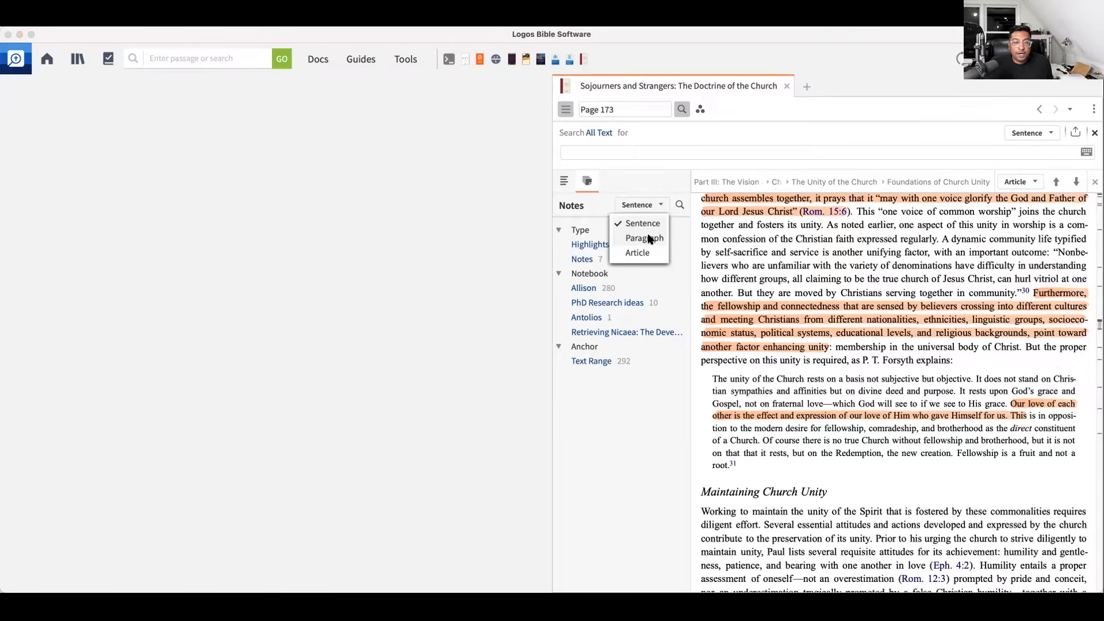
{"action": "left_click", "coordinate": [644, 238]}
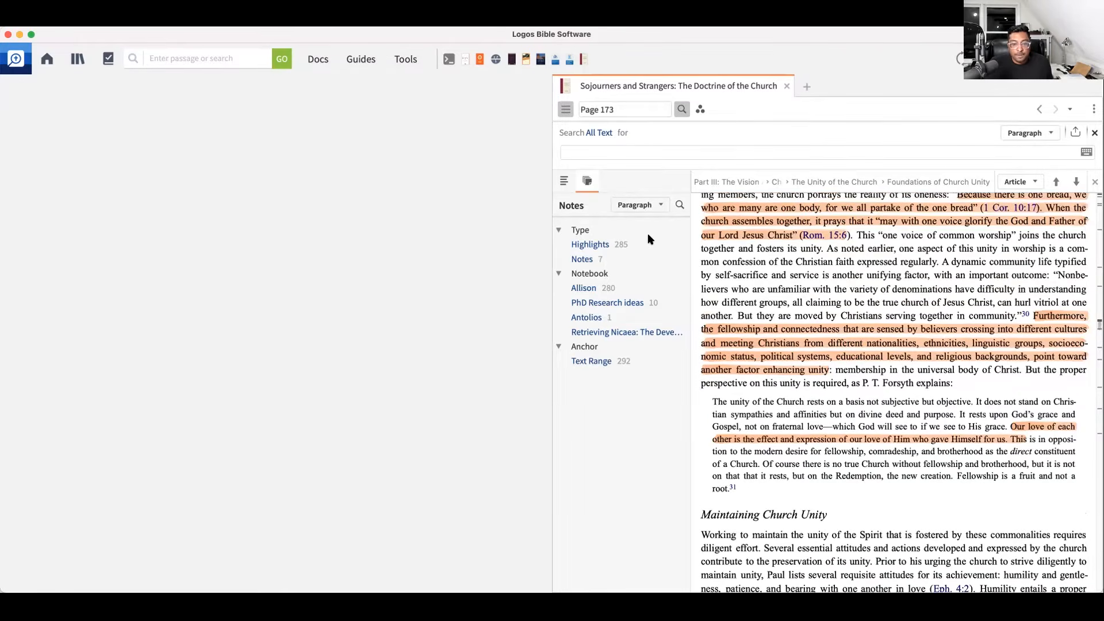
{"action": "left_click", "coordinate": [654, 205]}
{"action": "left_click", "coordinate": [643, 253]}
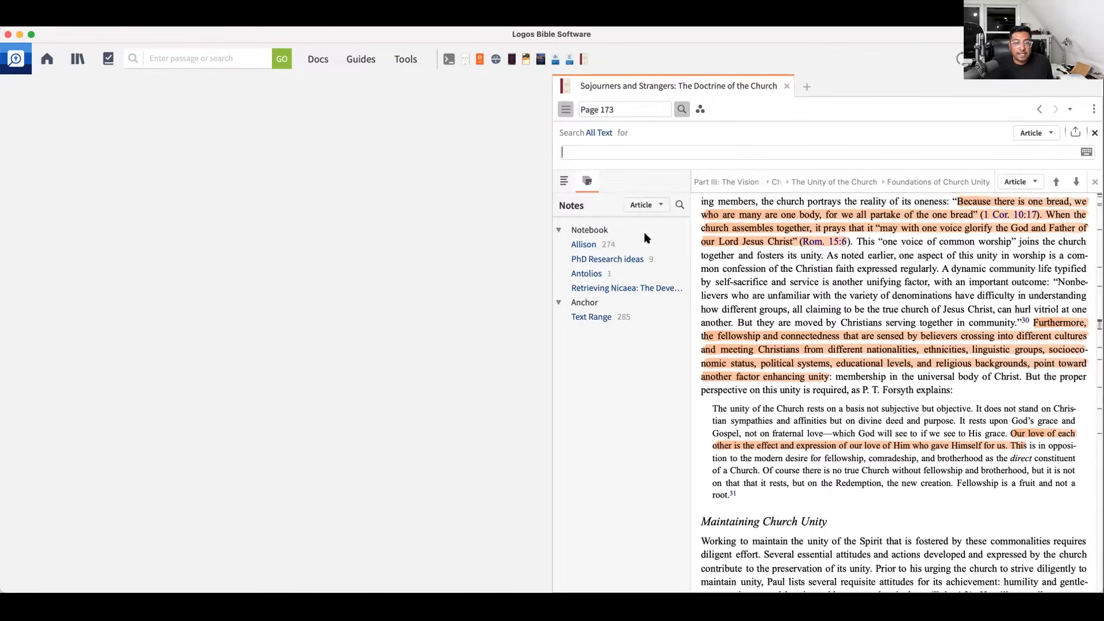
- Filter the book to its highlights with the scope set to Sentence, and review the highlighted sentences
{"action": "left_click", "coordinate": [645, 234]}
{"action": "left_click", "coordinate": [646, 248]}
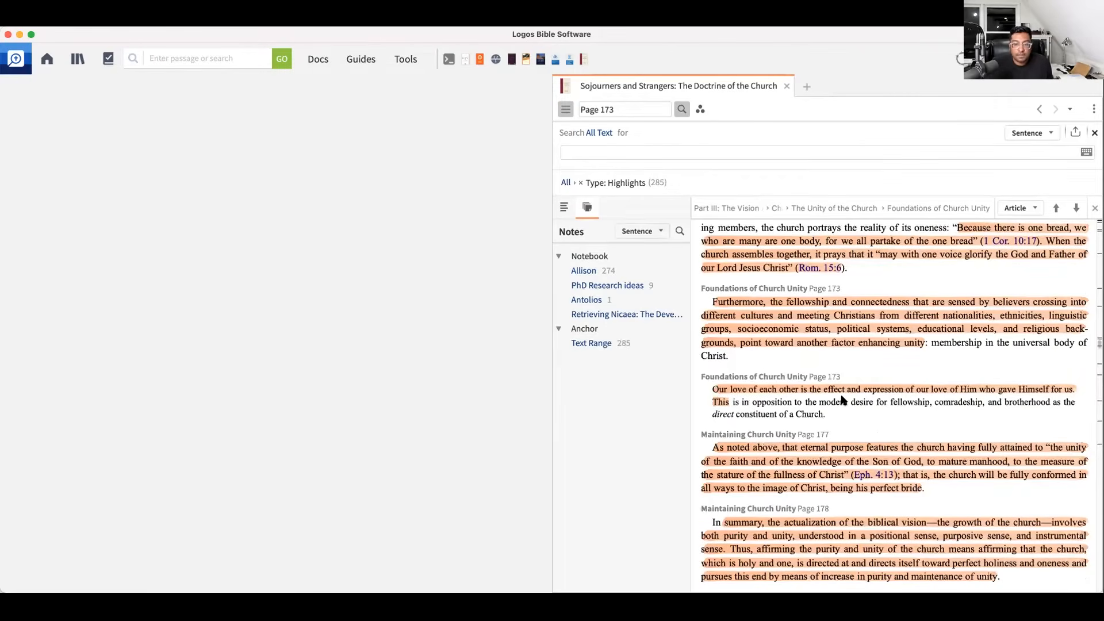
{"action": "scroll", "coordinate": [841, 399], "scroll_direction": "down", "scroll_amount": 2}
{"action": "scroll", "coordinate": [826, 365], "scroll_direction": "down", "scroll_amount": 4}
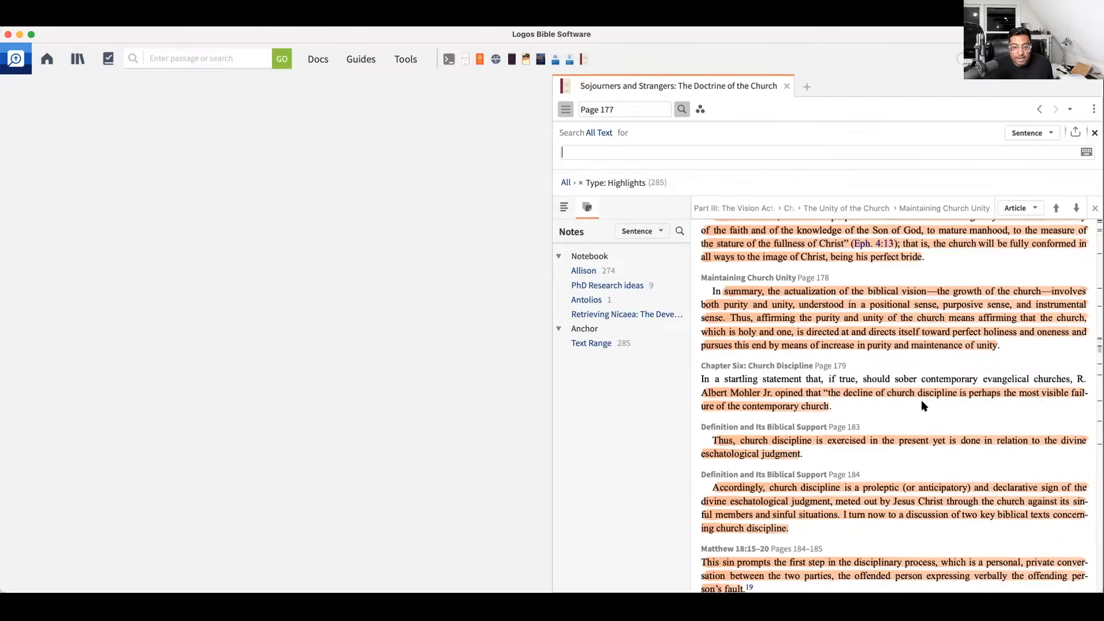
{"action": "scroll", "coordinate": [922, 403], "scroll_direction": "down", "scroll_amount": 3}
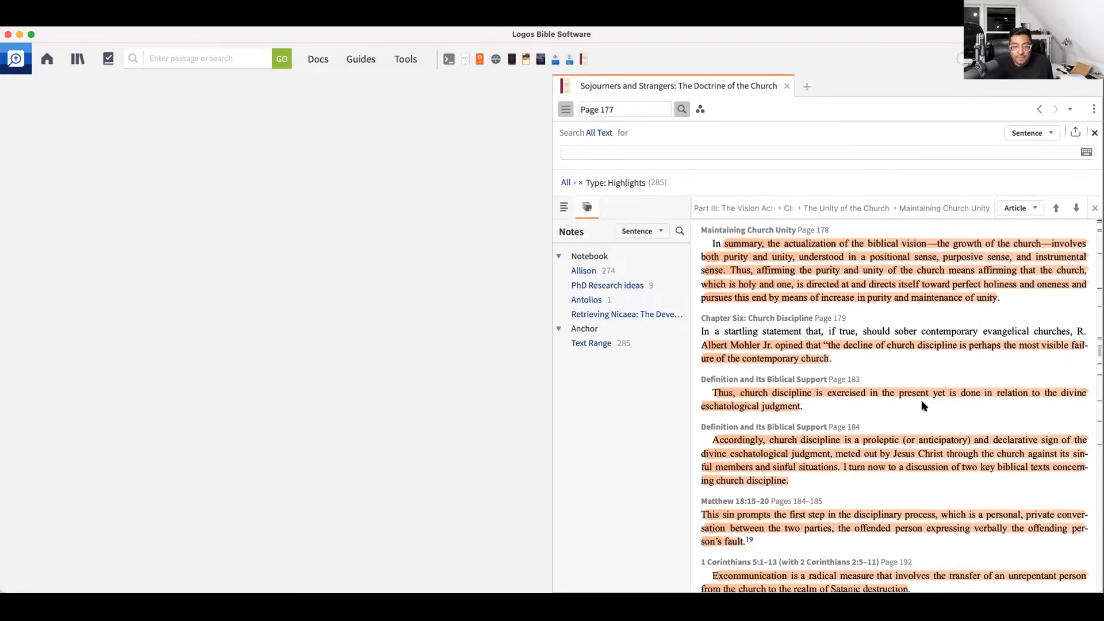
{"action": "scroll", "coordinate": [921, 402], "scroll_direction": "down", "scroll_amount": 3}
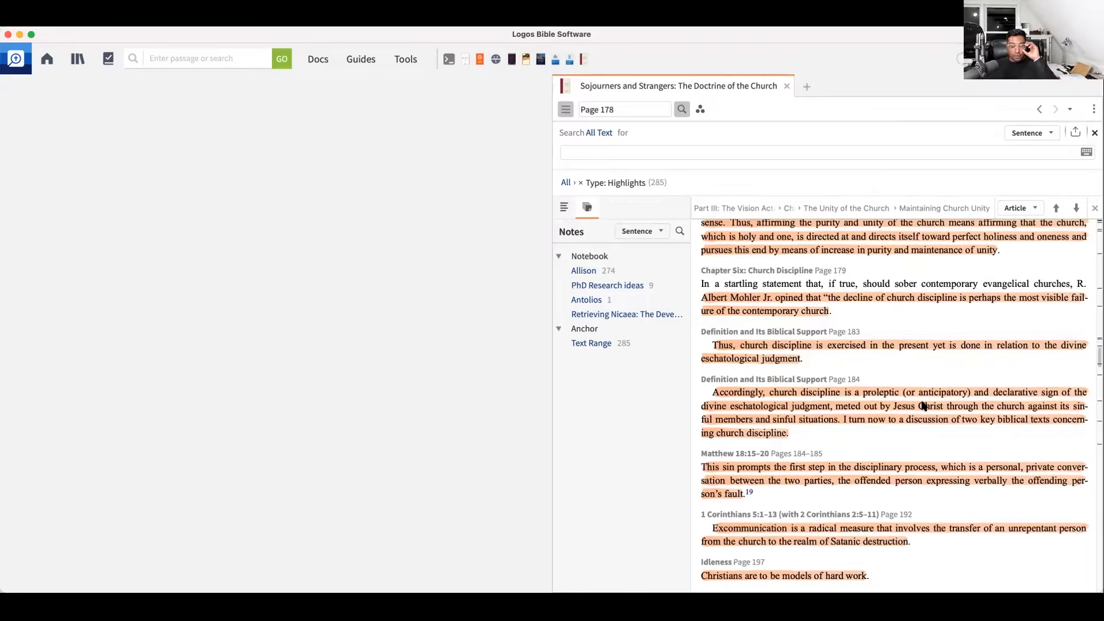
- Review the highlighted sentences in the church discipline chapter and close Sojourners and Strangers
{"action": "scroll", "coordinate": [923, 405], "scroll_direction": "down", "scroll_amount": 3}
{"action": "scroll", "coordinate": [921, 406], "scroll_direction": "down", "scroll_amount": 1}
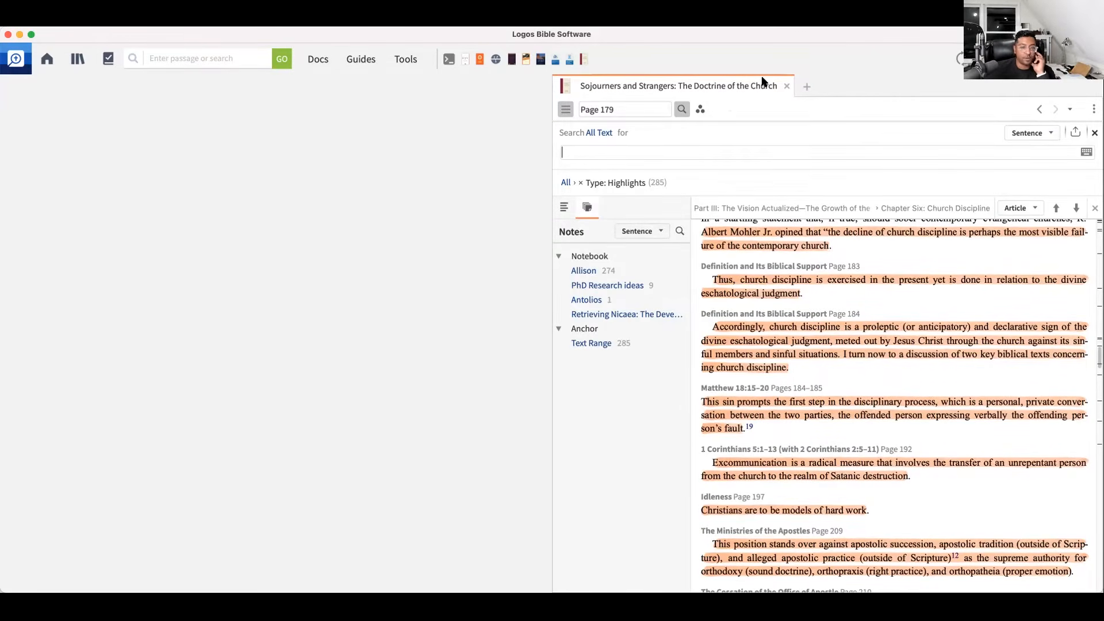
{"action": "left_click", "coordinate": [786, 86]}
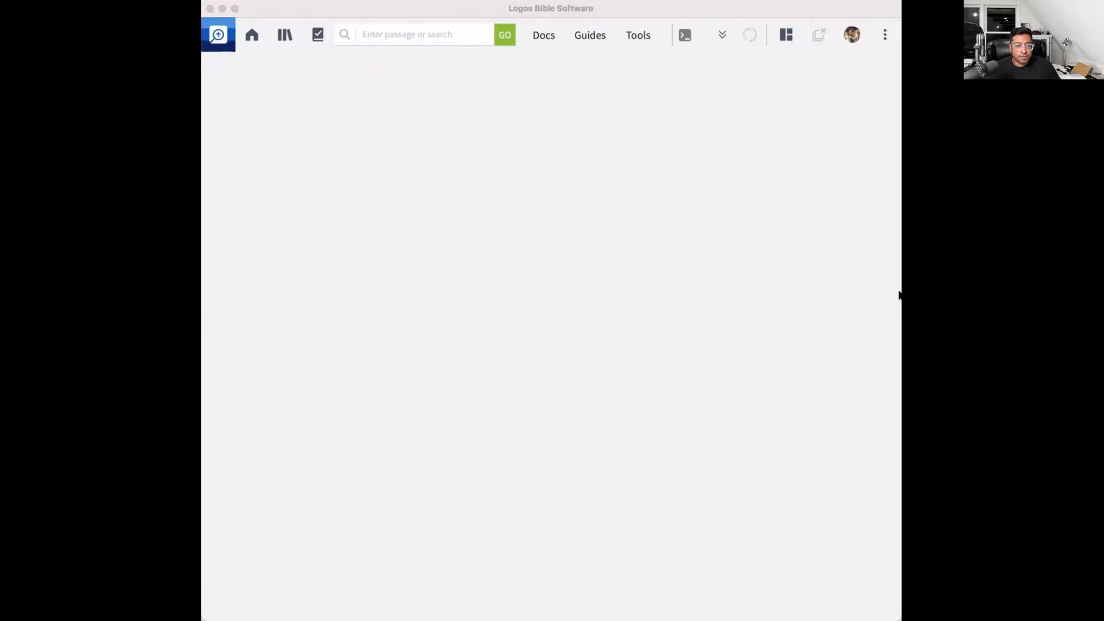
{"action": "left_click", "coordinate": [891, 293]}
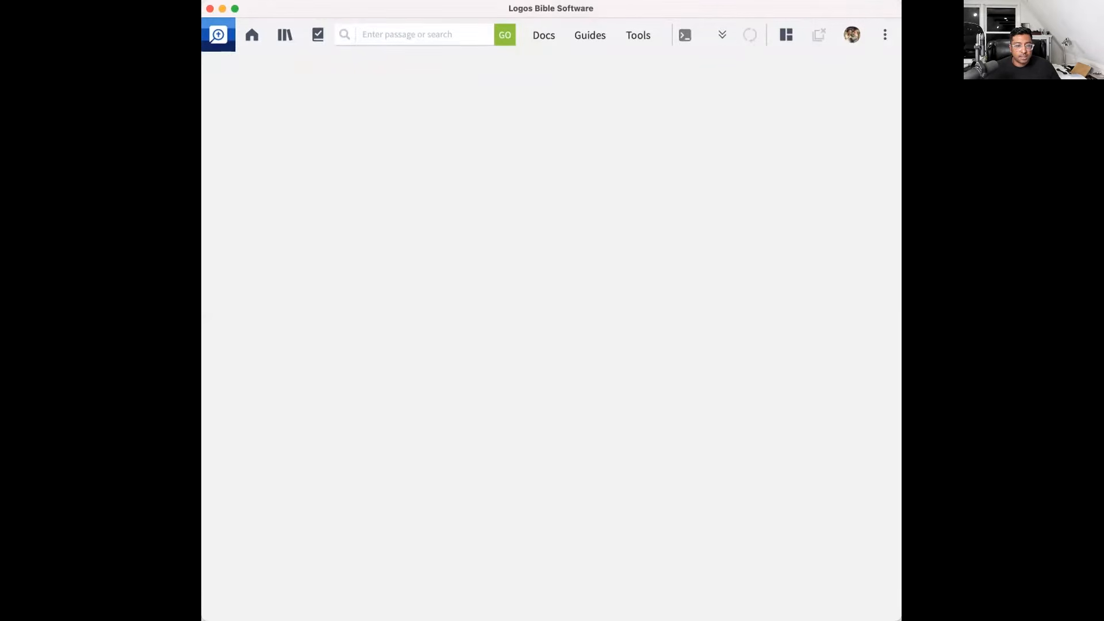
{"action": "left_click_drag", "start_coordinate": [956, 291], "coordinate": [982, 289]}
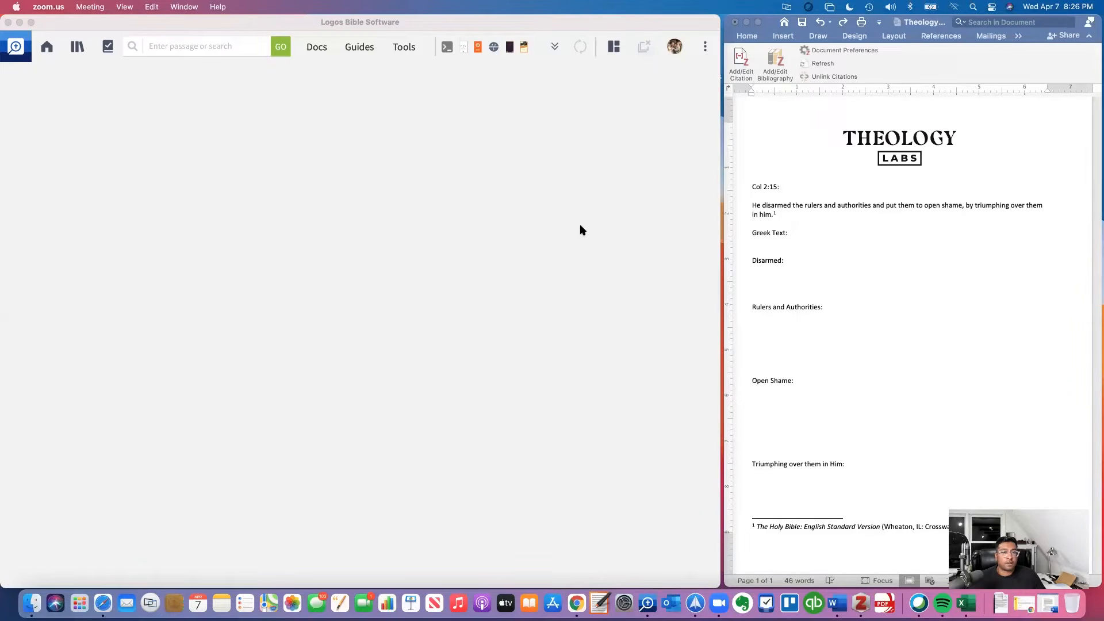
{"action": "left_click", "coordinate": [619, 225]}
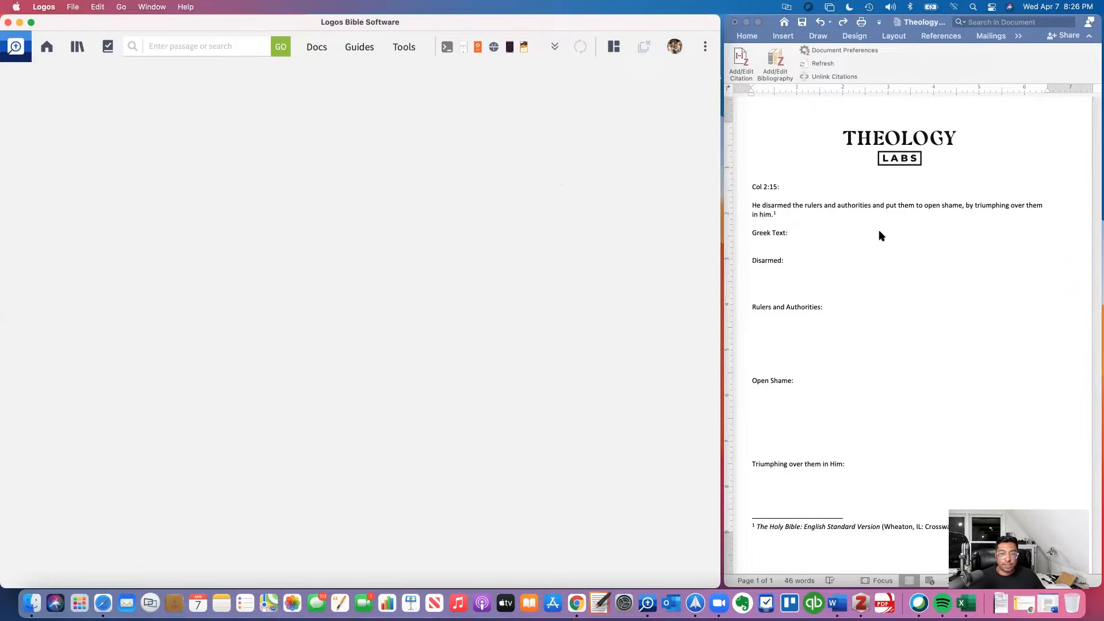
{"action": "left_click", "coordinate": [859, 221]}
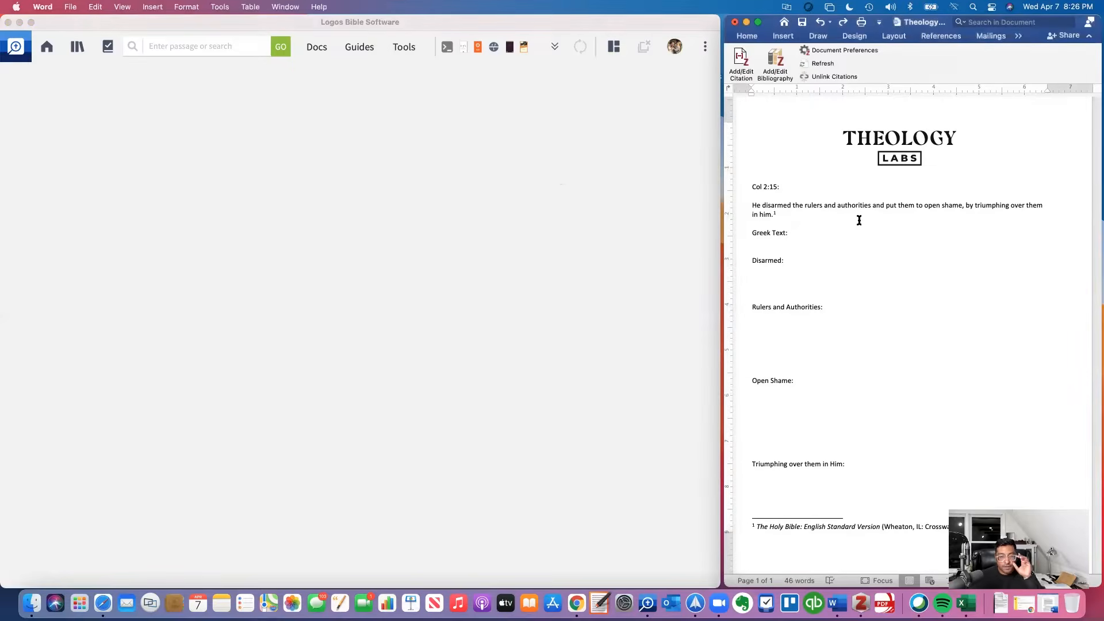
- Run a Passage Guide on Colossians 2:15
{"action": "left_click", "coordinate": [623, 234]}
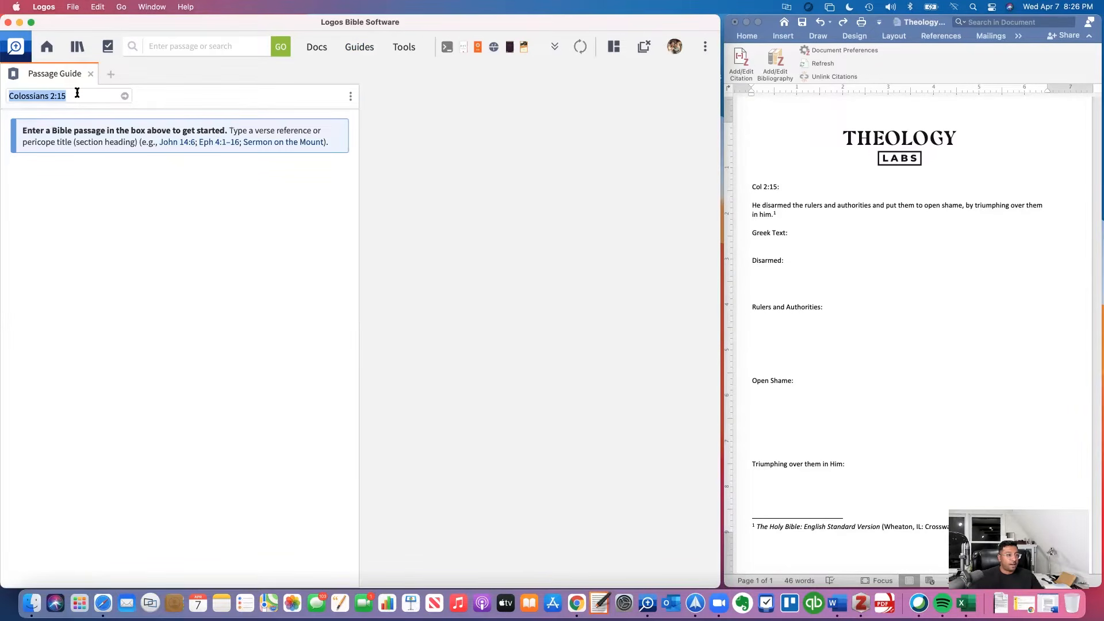
{"action": "left_click", "coordinate": [77, 92]}
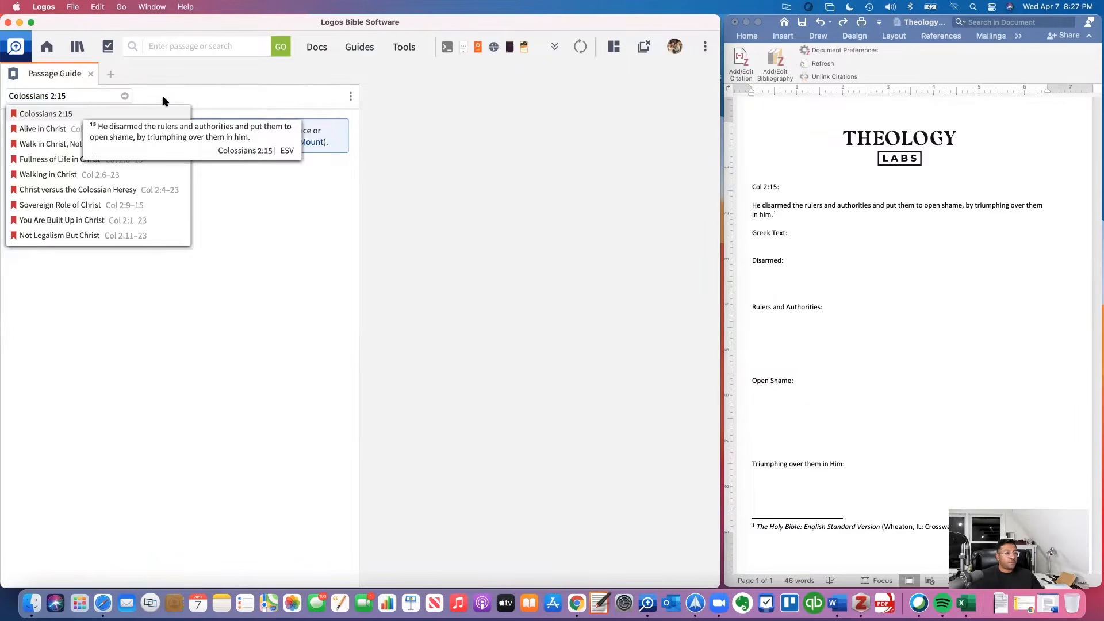
{"action": "key", "text": "Return"}
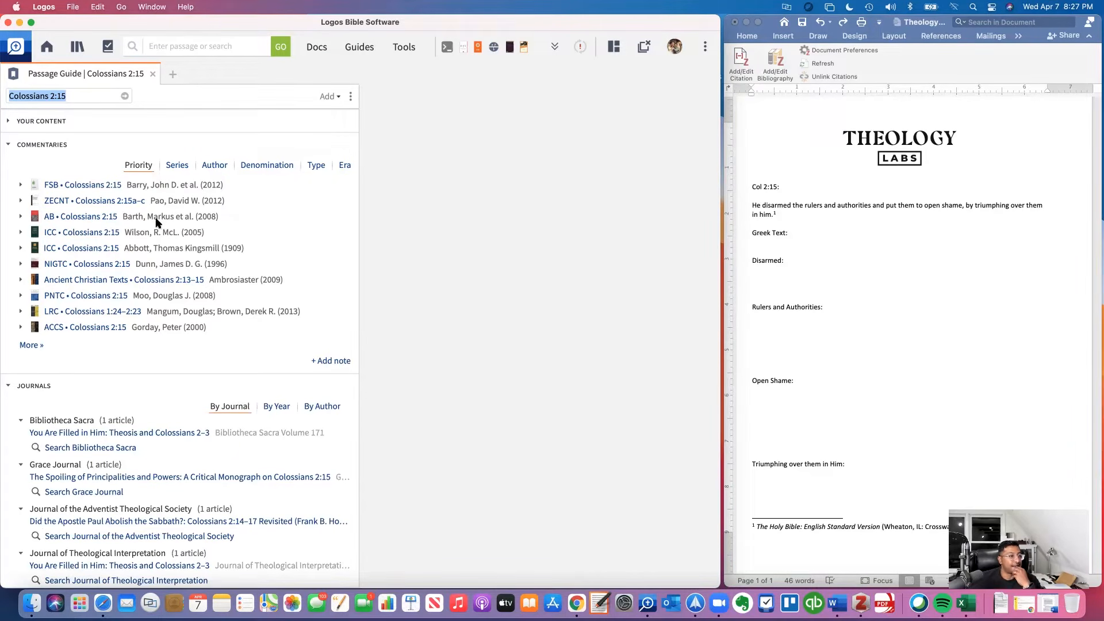
- Open the ZECNT, AB, PNTC and NIGTC commentaries on Colossians 2:15 from the Passage Guide
{"action": "mouse_move", "coordinate": [81, 205]}
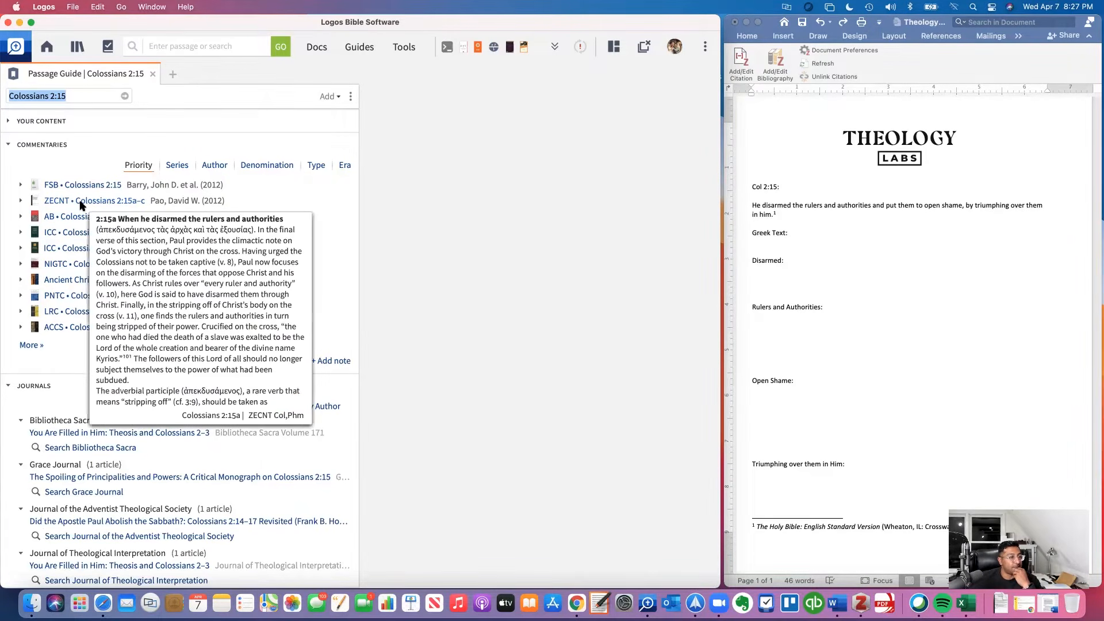
{"action": "left_click", "coordinate": [81, 205]}
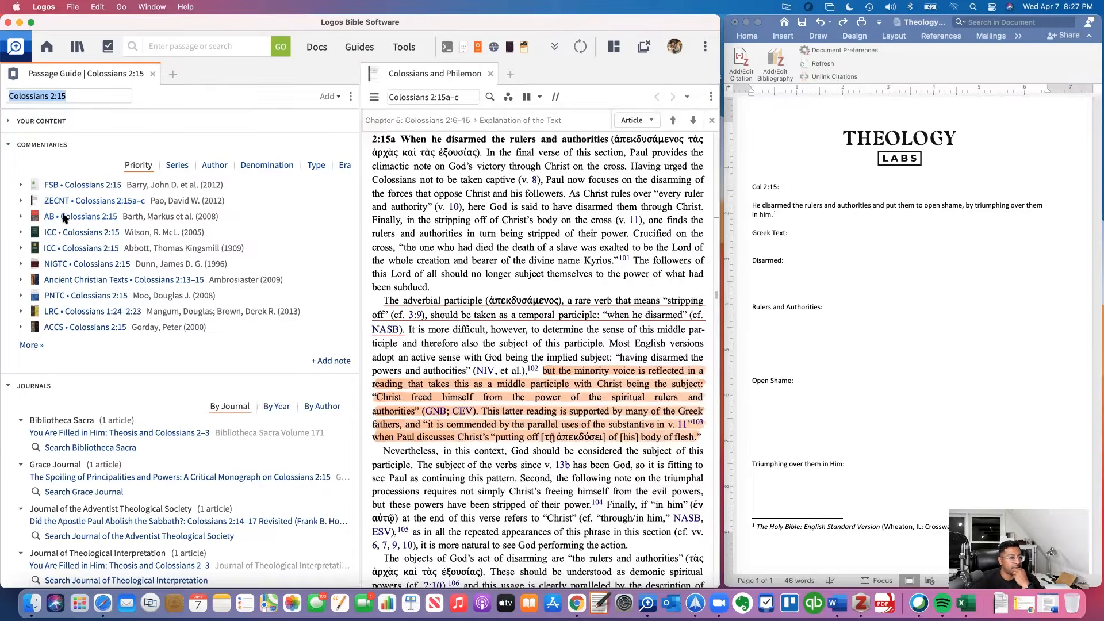
{"action": "left_click", "coordinate": [65, 217]}
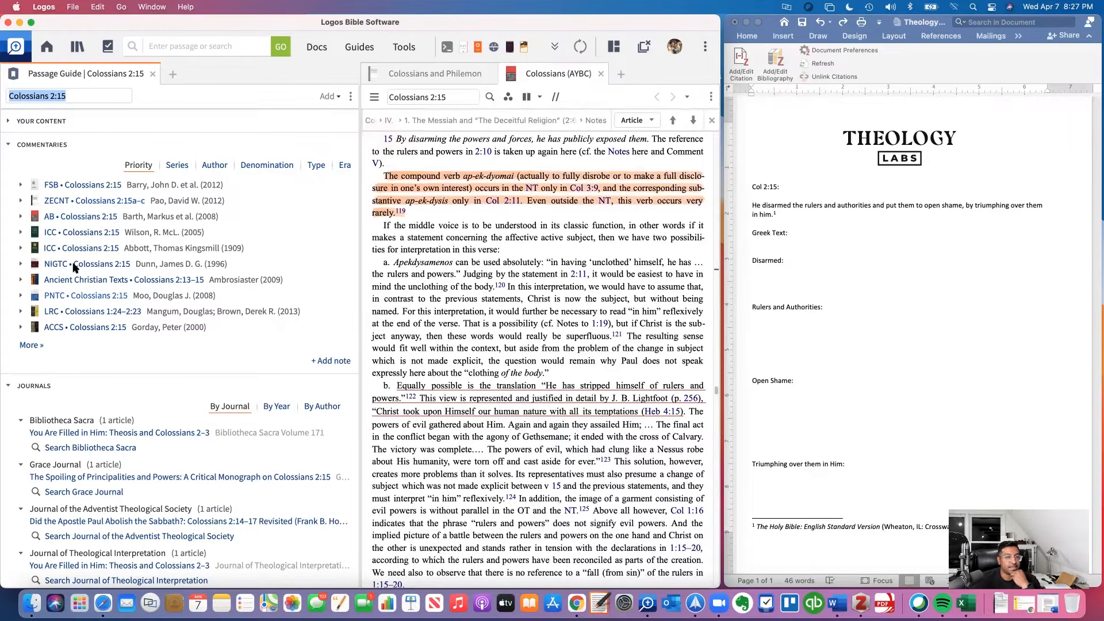
{"action": "left_click", "coordinate": [73, 264]}
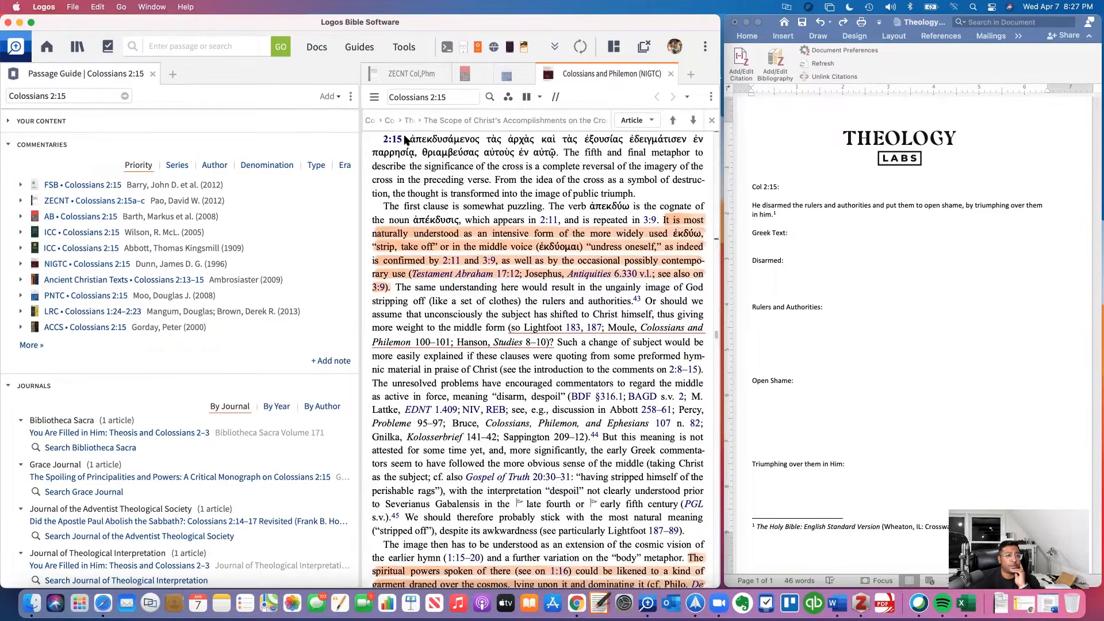
- Open Colossians 2:15 in the English Standard Version from the verse reference in the NIGTC commentary, and view its preceding verses
{"action": "mouse_move", "coordinate": [390, 139]}
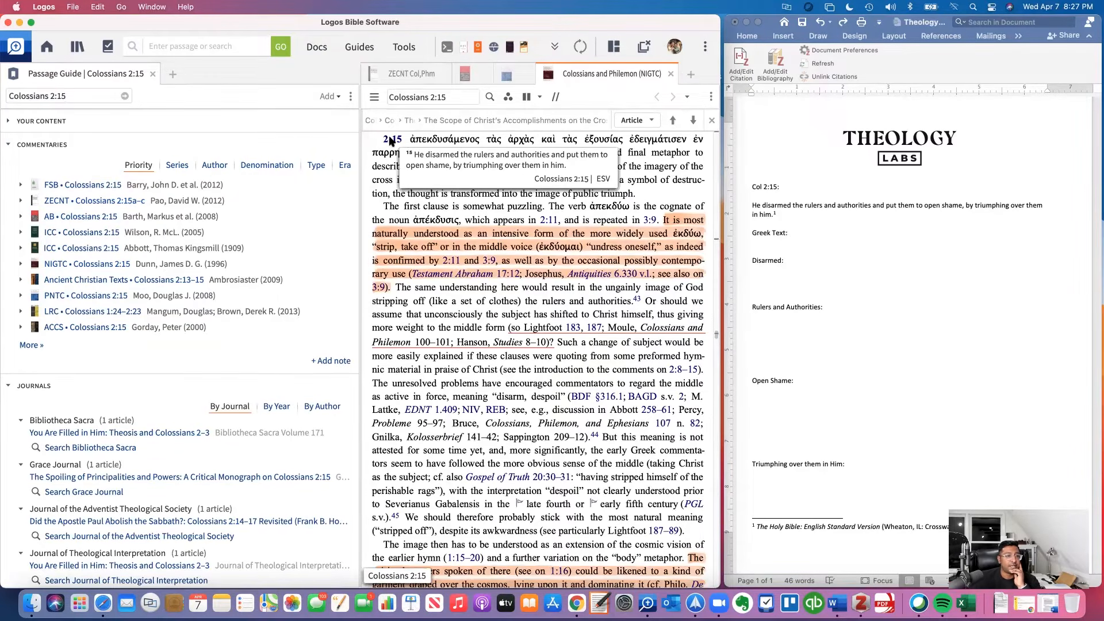
{"action": "left_click", "coordinate": [390, 140]}
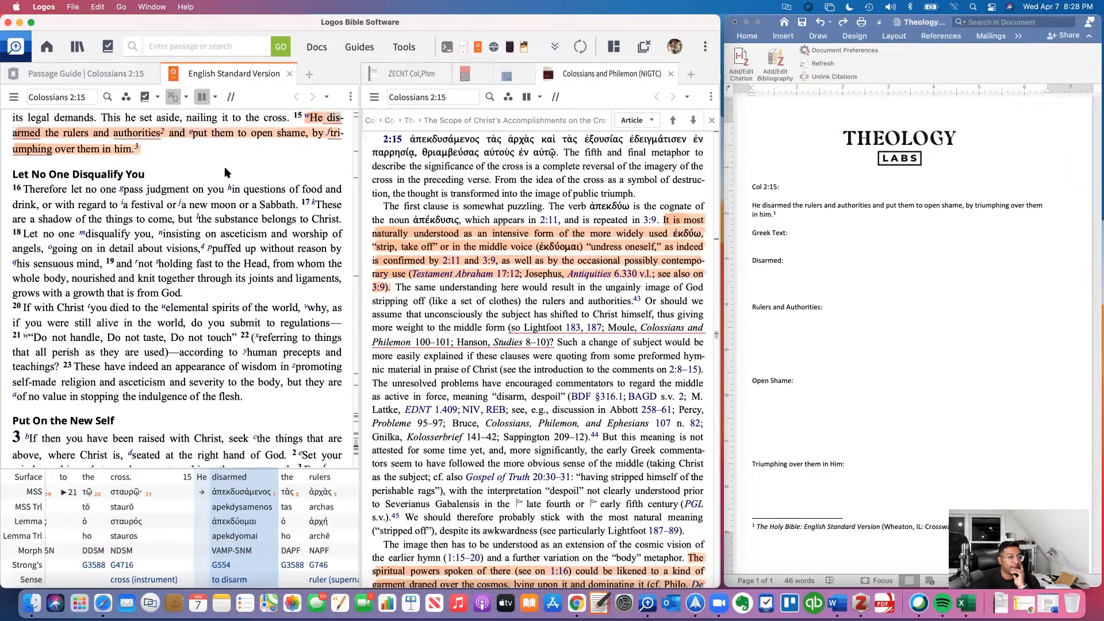
{"action": "scroll", "coordinate": [224, 167], "scroll_direction": "up", "scroll_amount": 2}
{"action": "scroll", "coordinate": [248, 192], "scroll_direction": "up", "scroll_amount": 2}
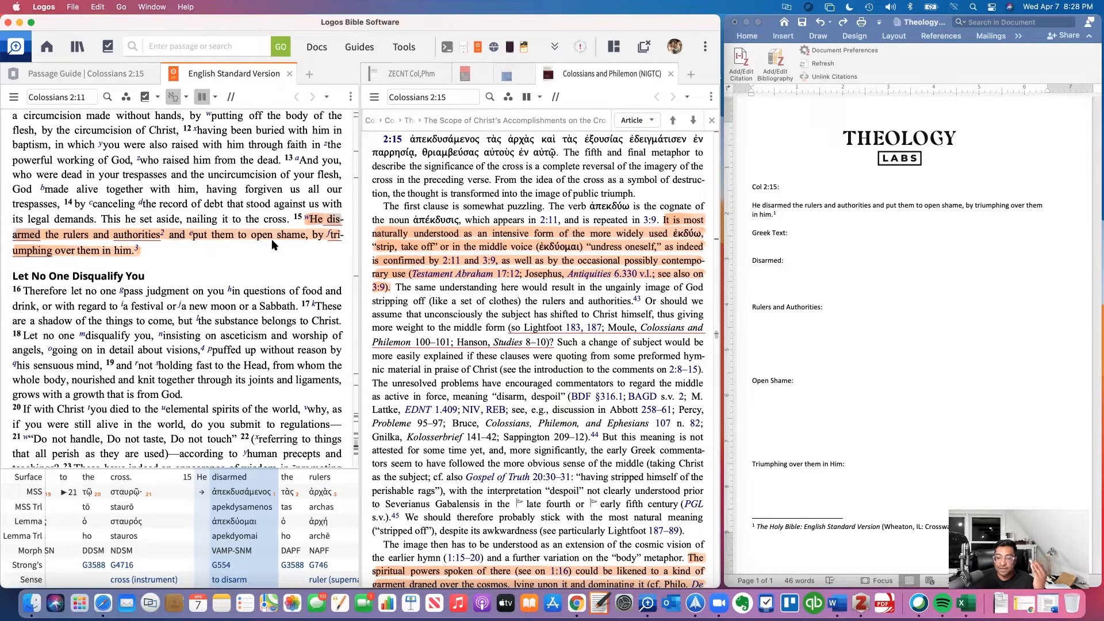
- Switch to the Word document and bold "disarmed", "rulers and authorities", "open shame" and "triumphing" in the quoted verse
{"action": "left_click", "coordinate": [805, 243]}
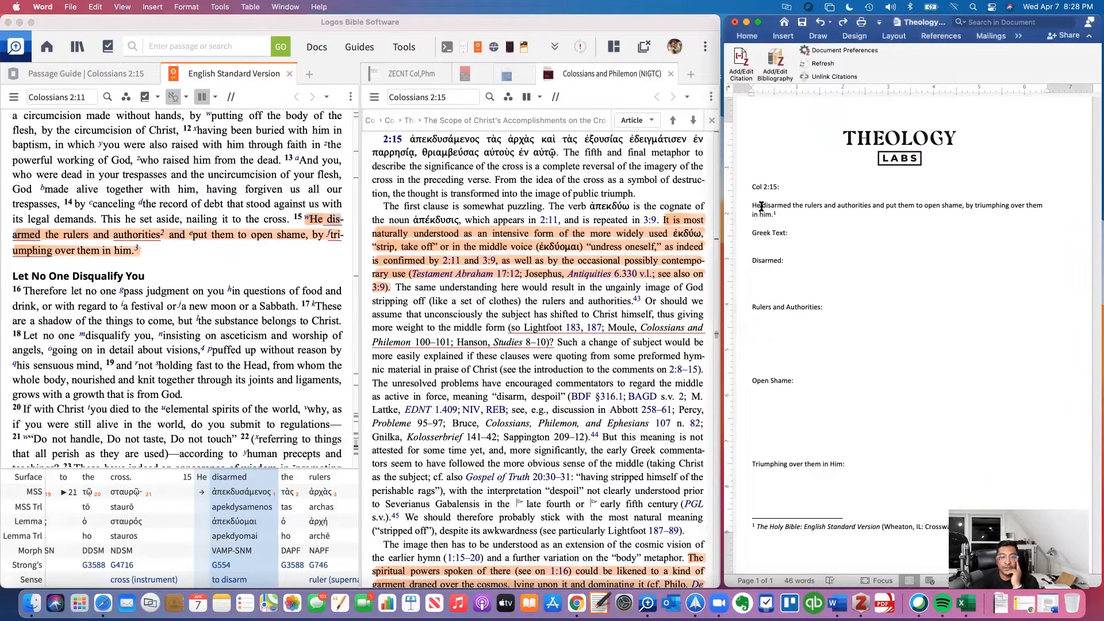
{"action": "left_click", "coordinate": [782, 206]}
{"action": "double_click", "coordinate": [783, 206]}
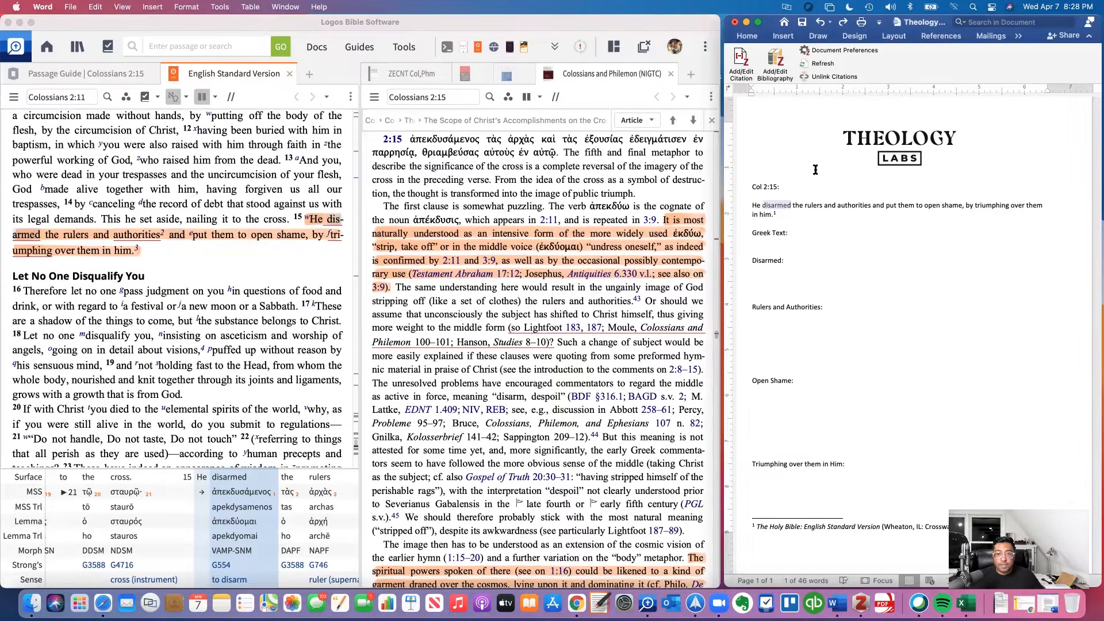
{"action": "key", "text": "super+b"}
{"action": "left_click_drag", "start_coordinate": [805, 205], "coordinate": [981, 208]}
{"action": "key", "text": "super+b"}
{"action": "key", "text": "Down"}
{"action": "key", "text": "super+b"}
{"action": "left_click", "coordinate": [808, 239]}
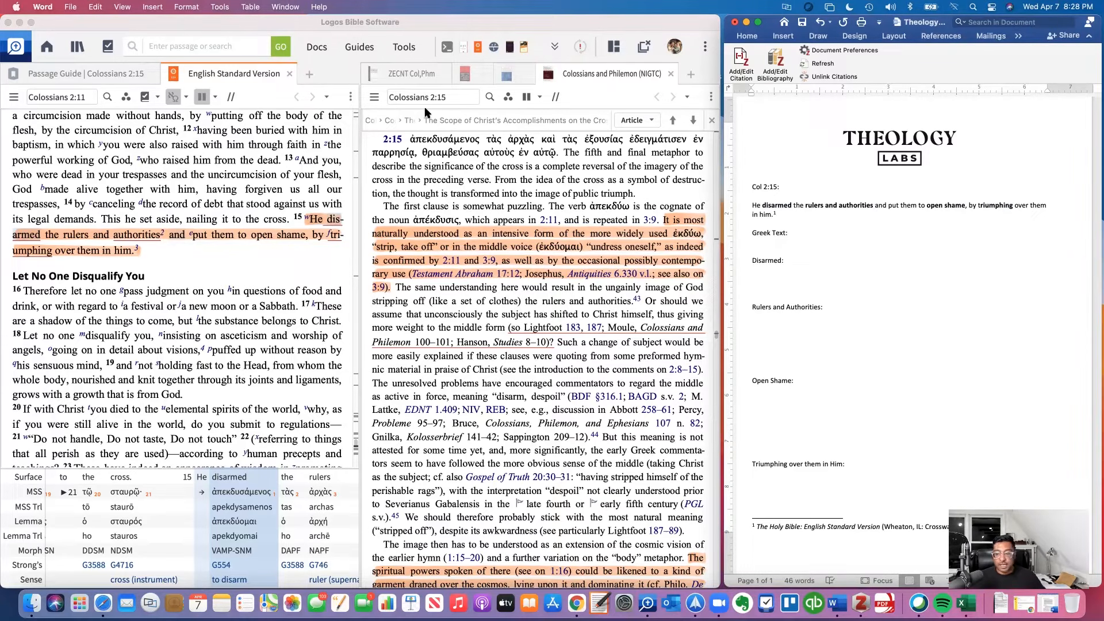
- Search the Logos library for "nestle aland" and open the Nestle-Aland Greek New Testament, 27th Edition, at Colossians 2:15
{"action": "left_click", "coordinate": [89, 25]}
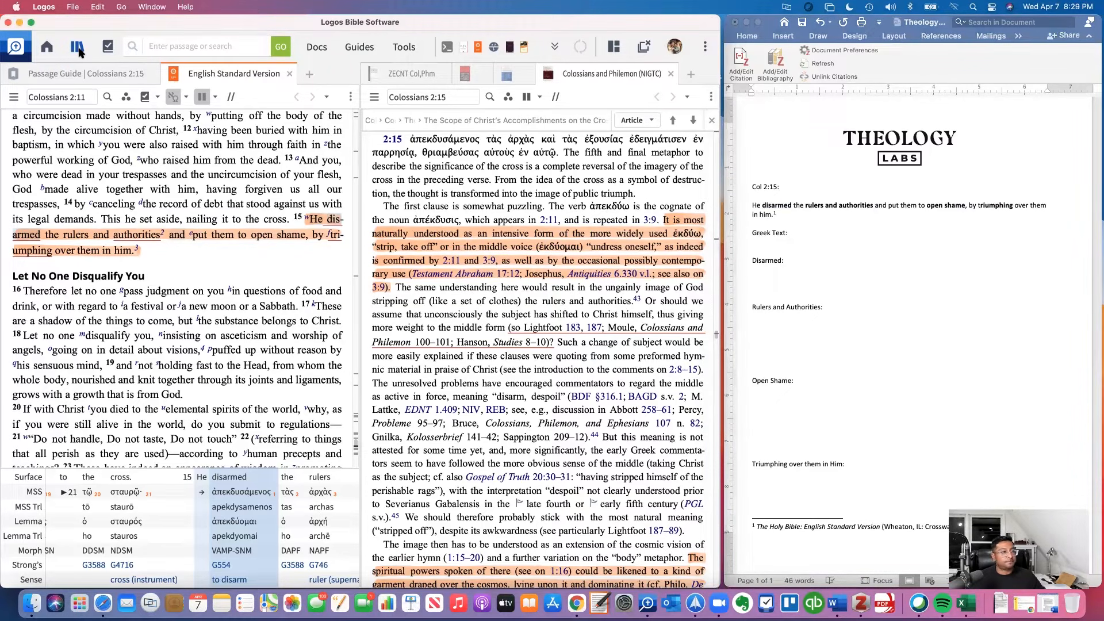
{"action": "left_click", "coordinate": [78, 50]}
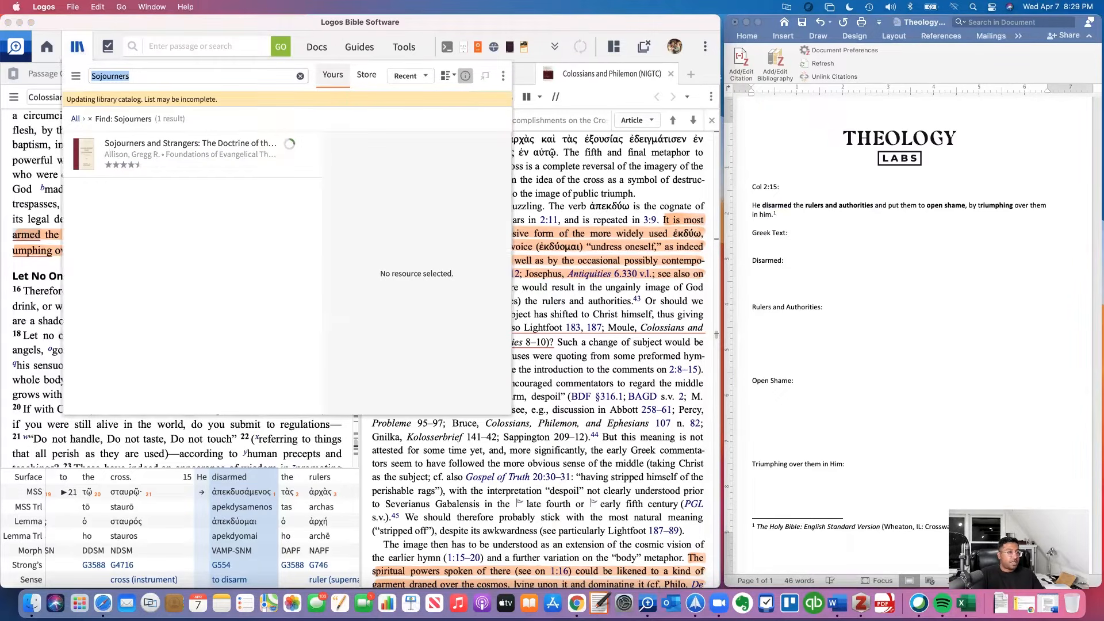
{"action": "type", "text": "nestle aland"}
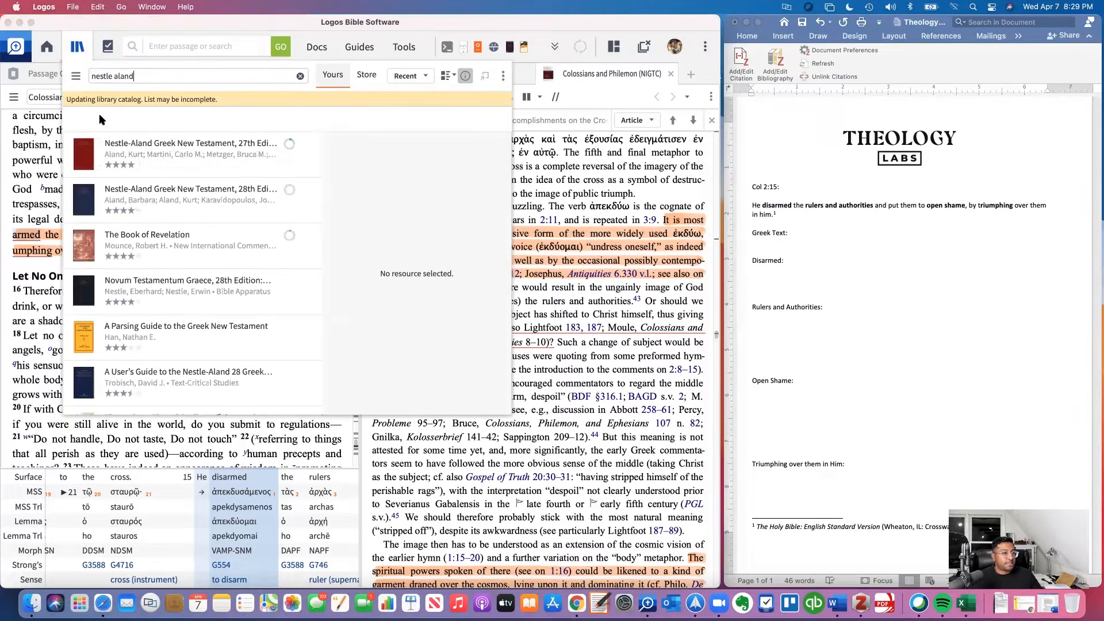
{"action": "left_click", "coordinate": [155, 142]}
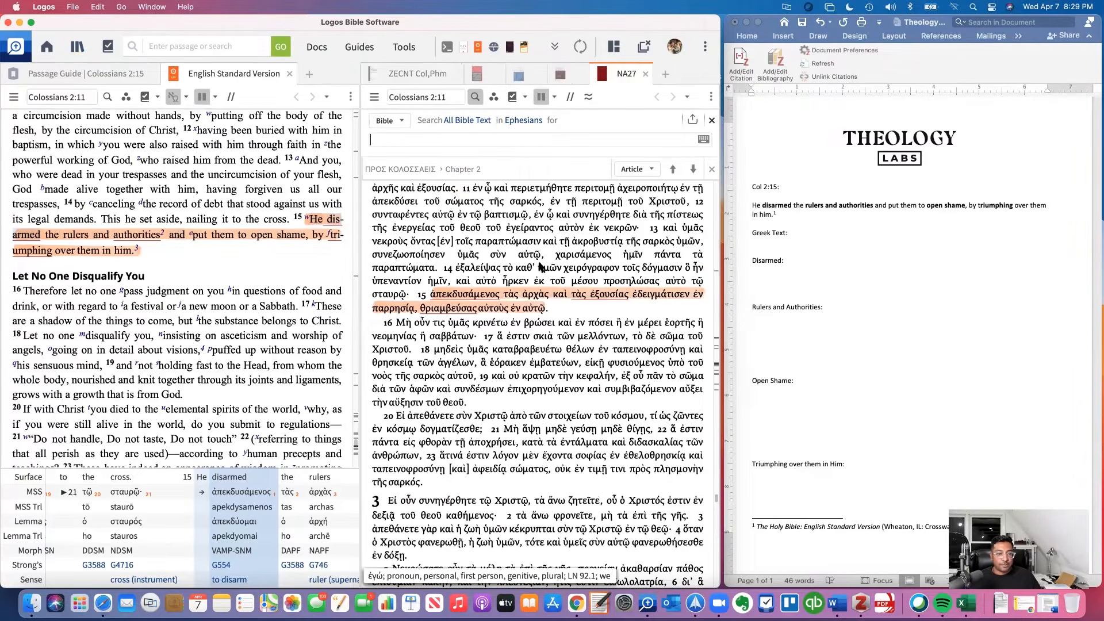
{"action": "scroll", "coordinate": [540, 266], "scroll_direction": "down", "scroll_amount": 1}
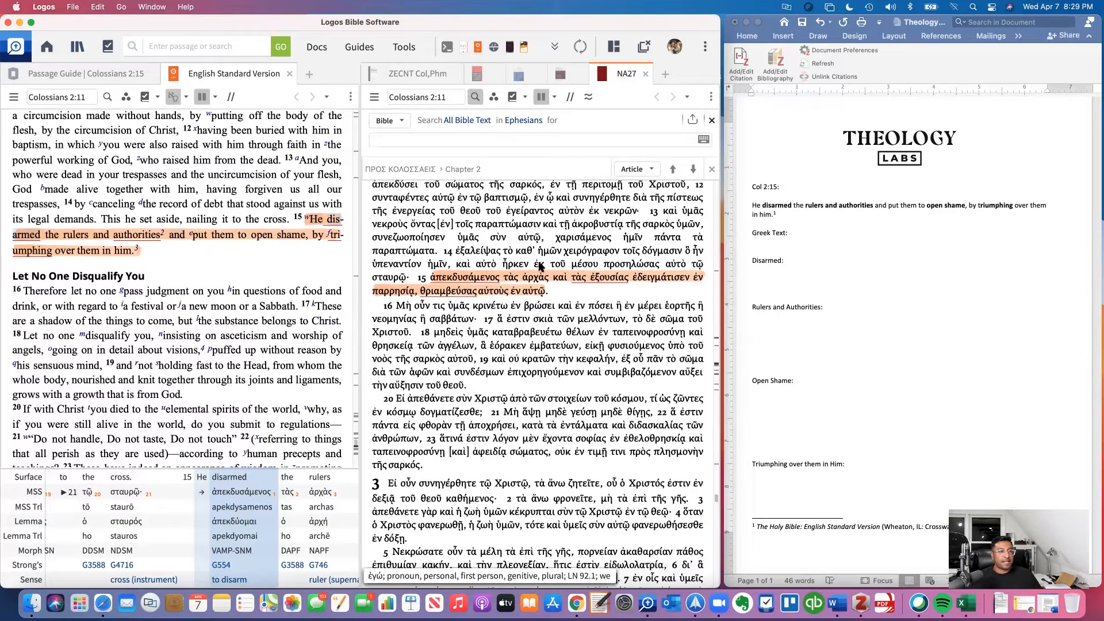
{"action": "scroll", "coordinate": [540, 267], "scroll_direction": "down", "scroll_amount": 1}
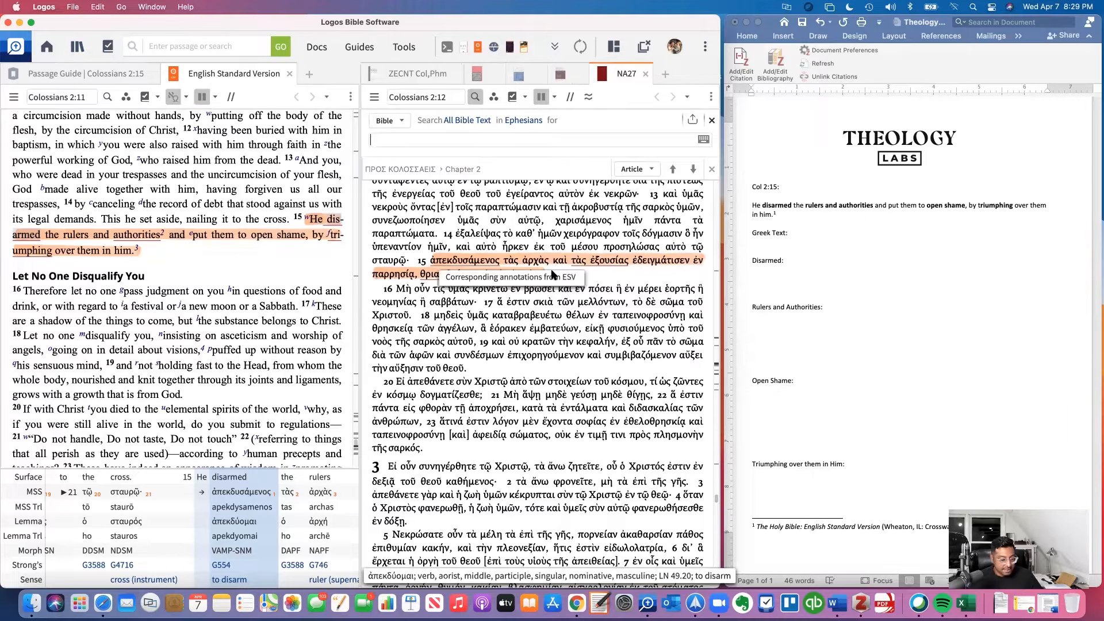
- Copy the Greek text of Colossians 2:15 from NA27 into the Word document under "Greek Text:", with its citation footnote
{"action": "left_click_drag", "start_coordinate": [431, 260], "coordinate": [550, 274]}
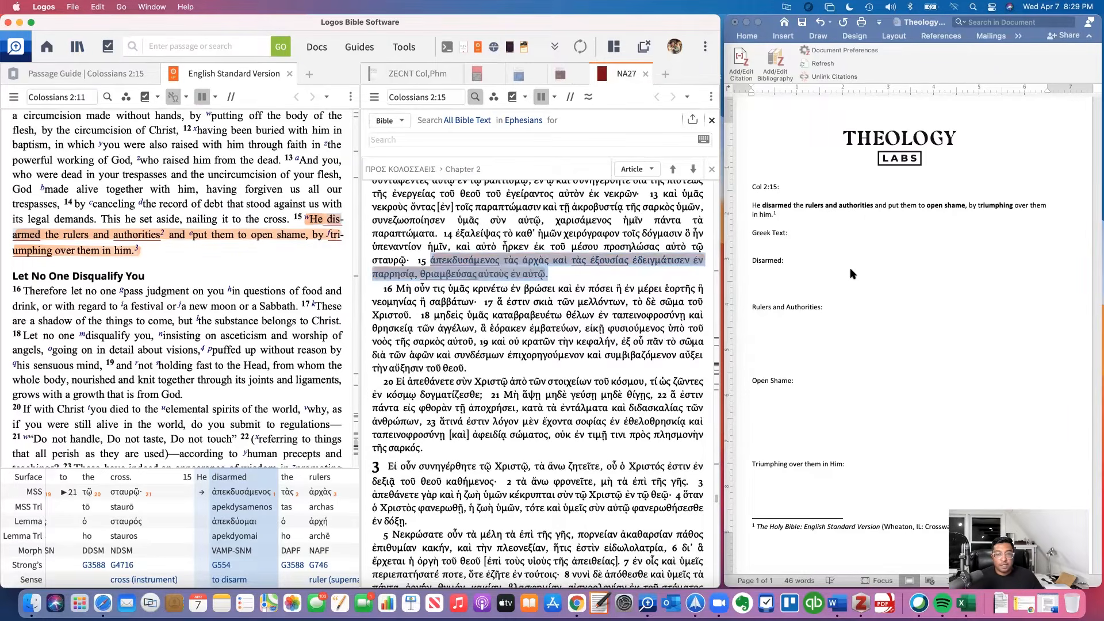
{"action": "left_click", "coordinate": [831, 240]}
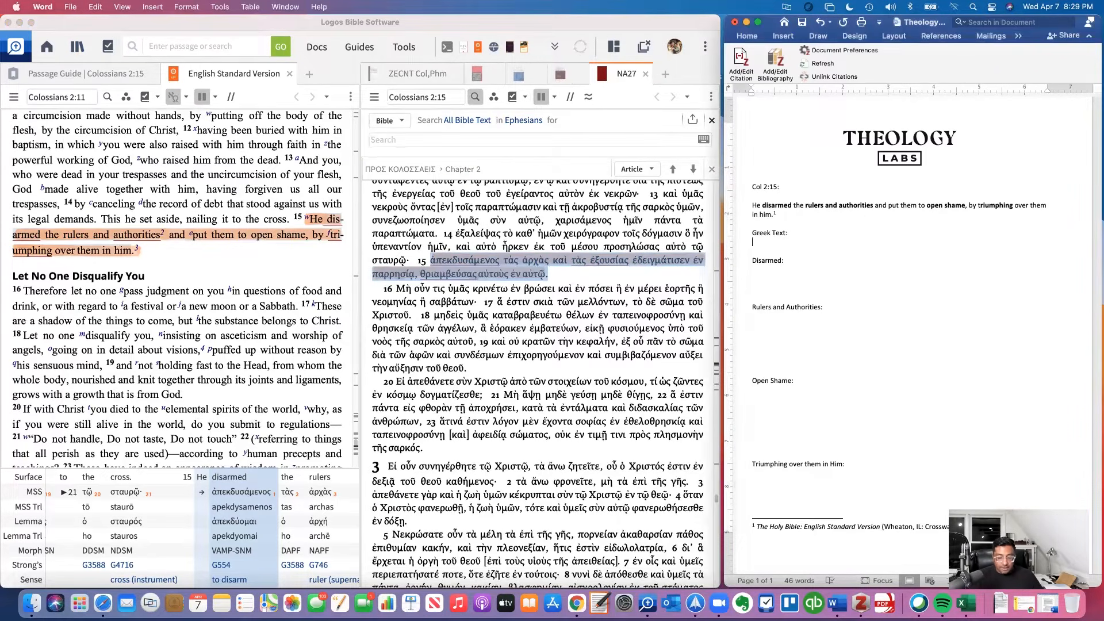
{"action": "key", "text": "Return"}
{"action": "key", "text": "super+v"}
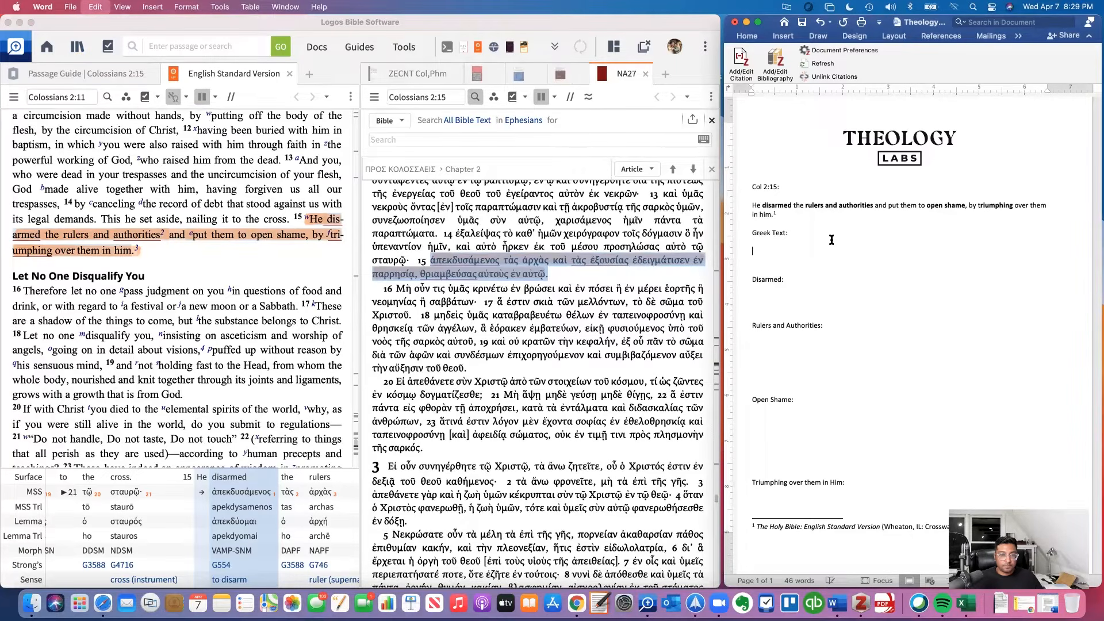
{"action": "type", "text": "ἀπεκδυσάμενος τὰς ἀρχὰς καὶ τὰς ἐξουσίας ἐδειγμάτισεν ἐν παρρησίᾳ, θριαμβεύσας αὐτοὺς ἐν αὐτῷ. 2"}
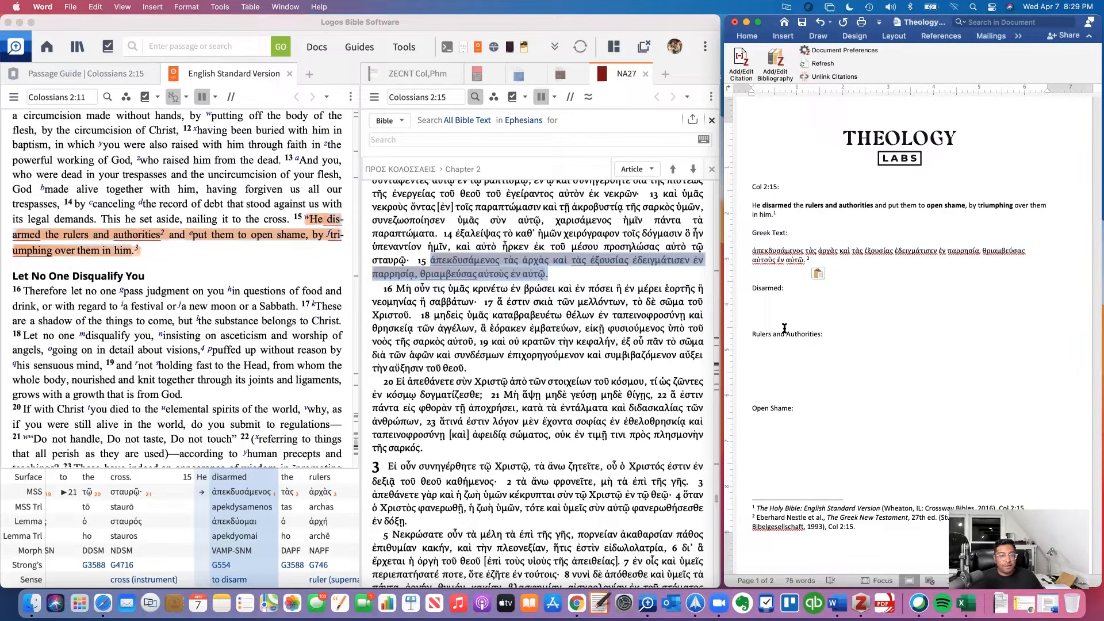
- Put the English Standard Version and the NA27 Greek text together in link set A
{"action": "left_click", "coordinate": [586, 276]}
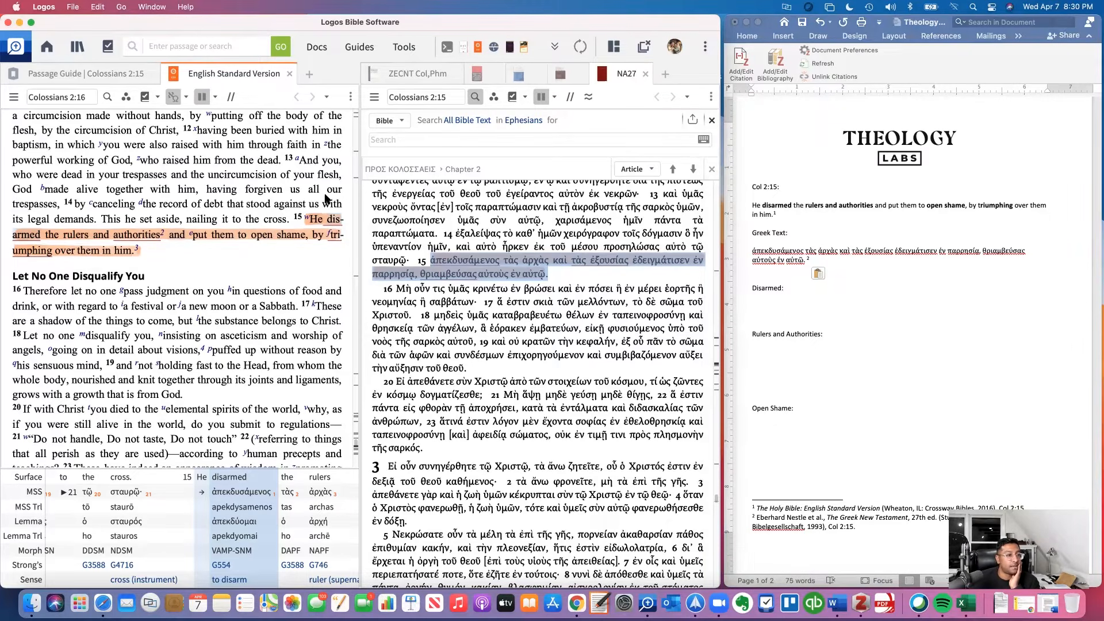
{"action": "left_click", "coordinate": [350, 98]}
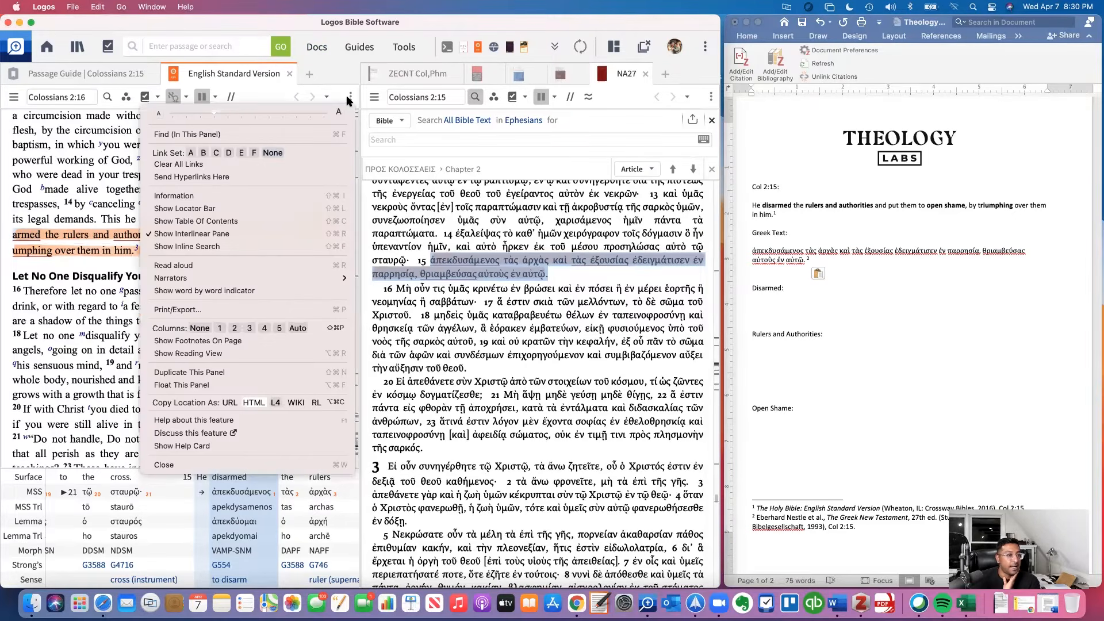
{"action": "left_click", "coordinate": [190, 153]}
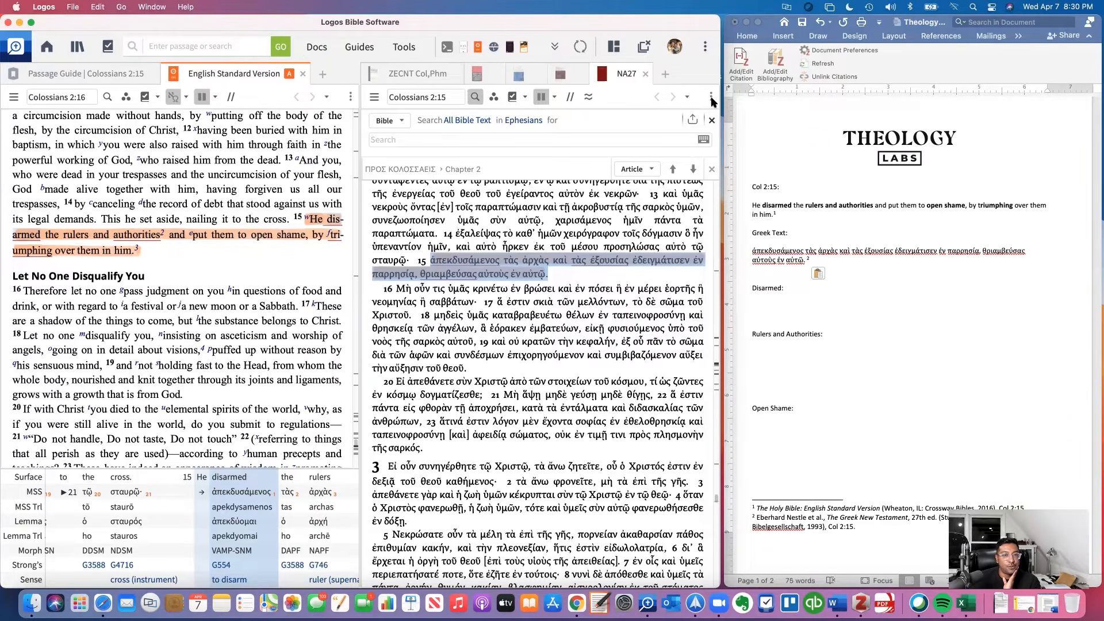
{"action": "left_click", "coordinate": [711, 98]}
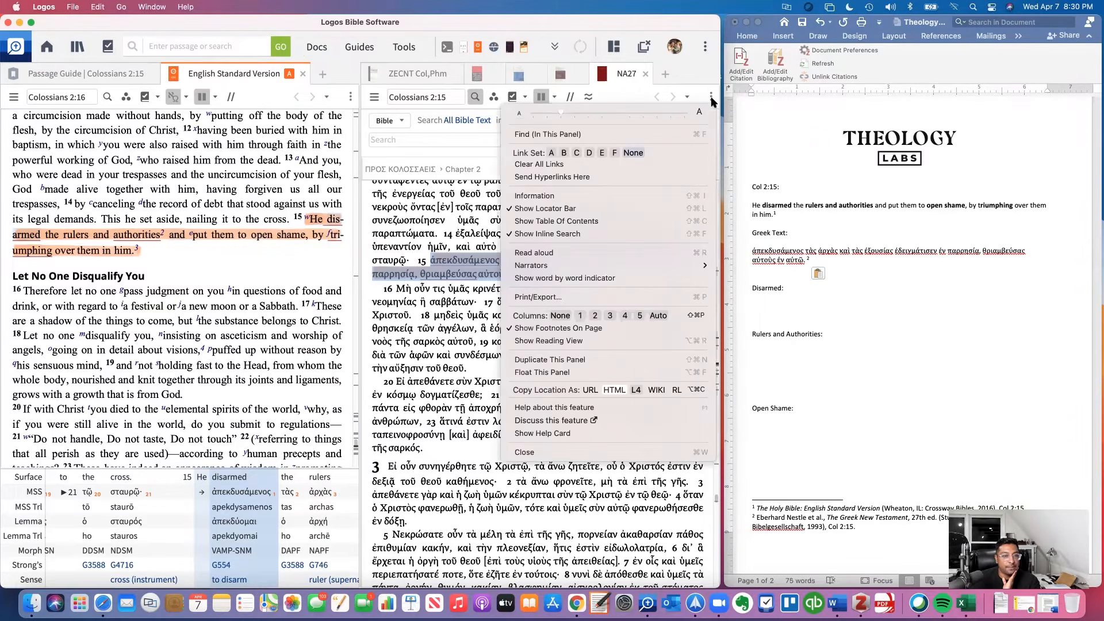
{"action": "left_click", "coordinate": [552, 153]}
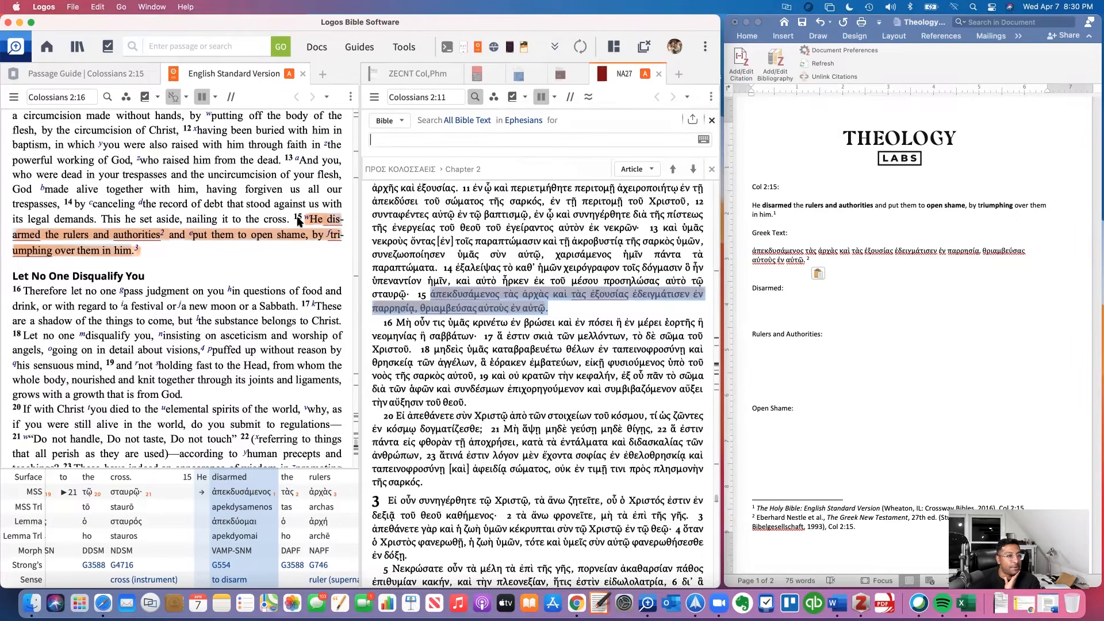
- Look up the Greek word behind "disarmed" in the ESV of Colossians 2:15 and bold ἀπεκδυσάμενος in the Word document's Greek text
{"action": "left_click_drag", "start_coordinate": [264, 220], "coordinate": [40, 237]}
{"action": "double_click", "coordinate": [40, 236]}
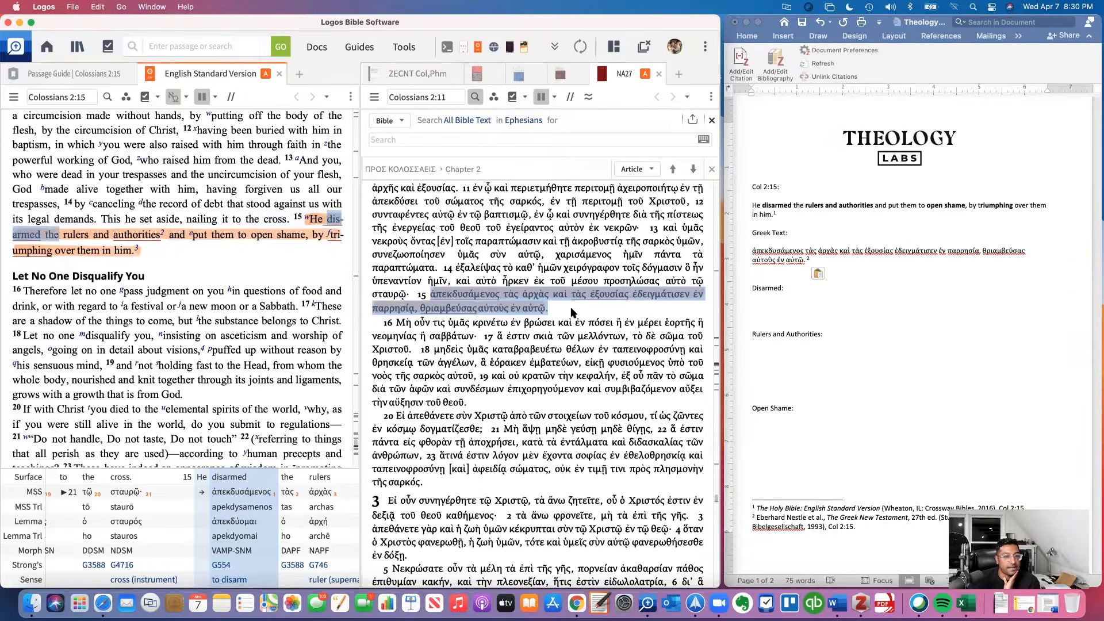
{"action": "left_click", "coordinate": [505, 312]}
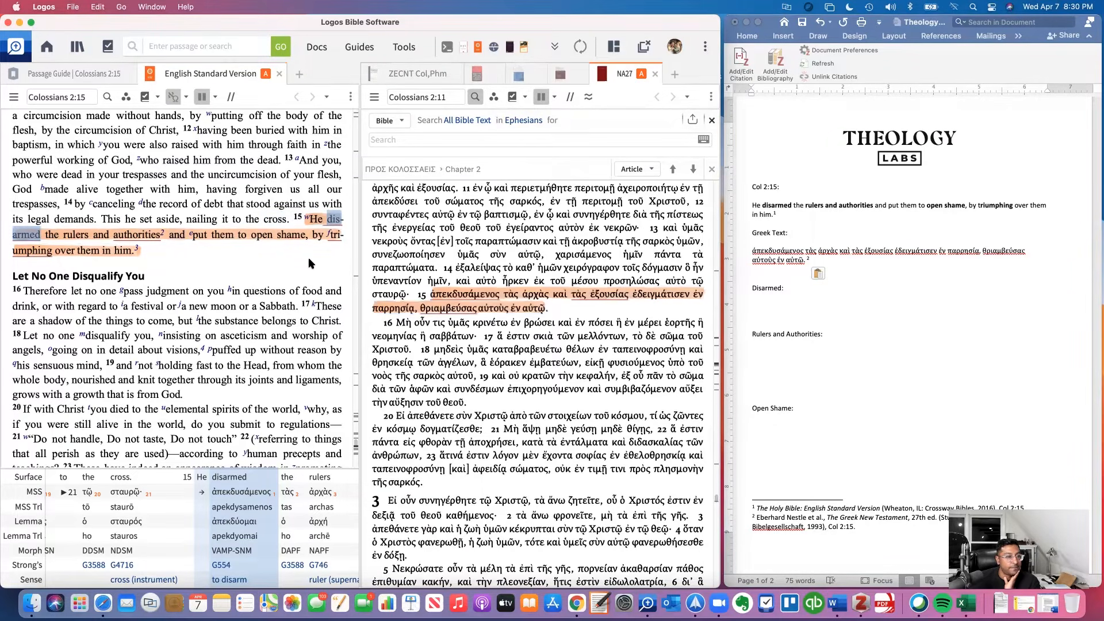
{"action": "left_click", "coordinate": [92, 245]}
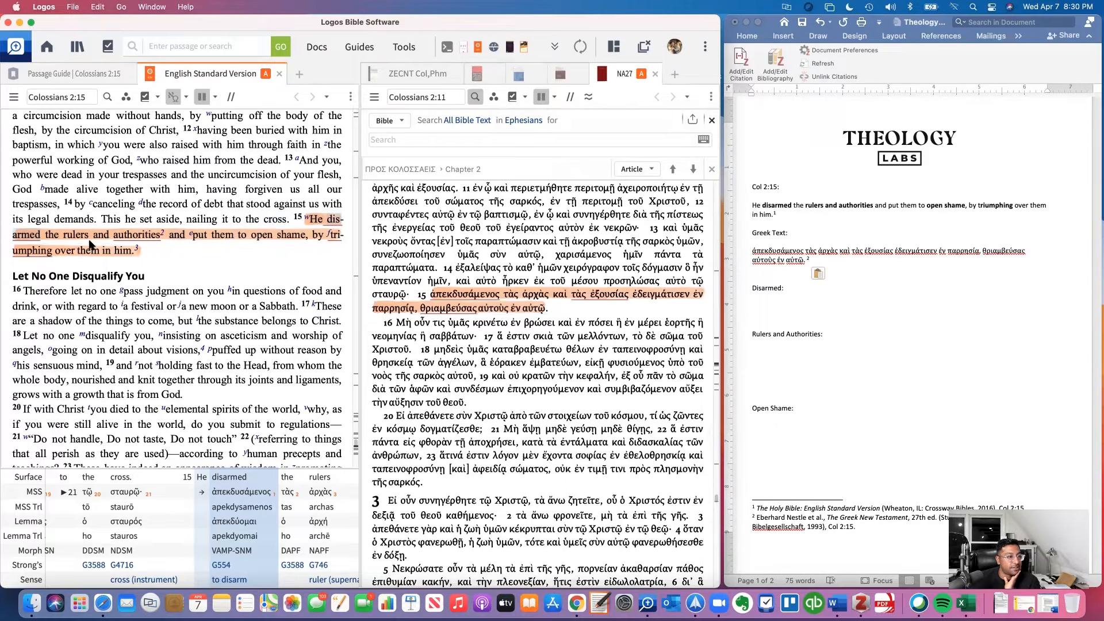
{"action": "double_click", "coordinate": [37, 239]}
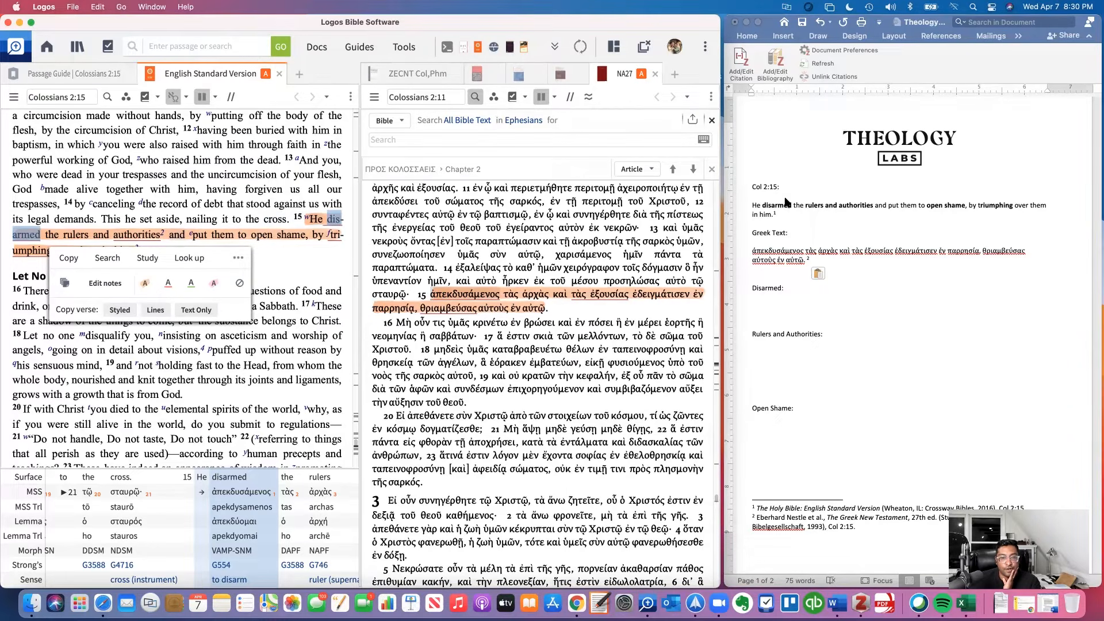
{"action": "left_click", "coordinate": [750, 253]}
{"action": "key", "text": "shift+alt+Right"}
{"action": "key", "text": "super+b"}
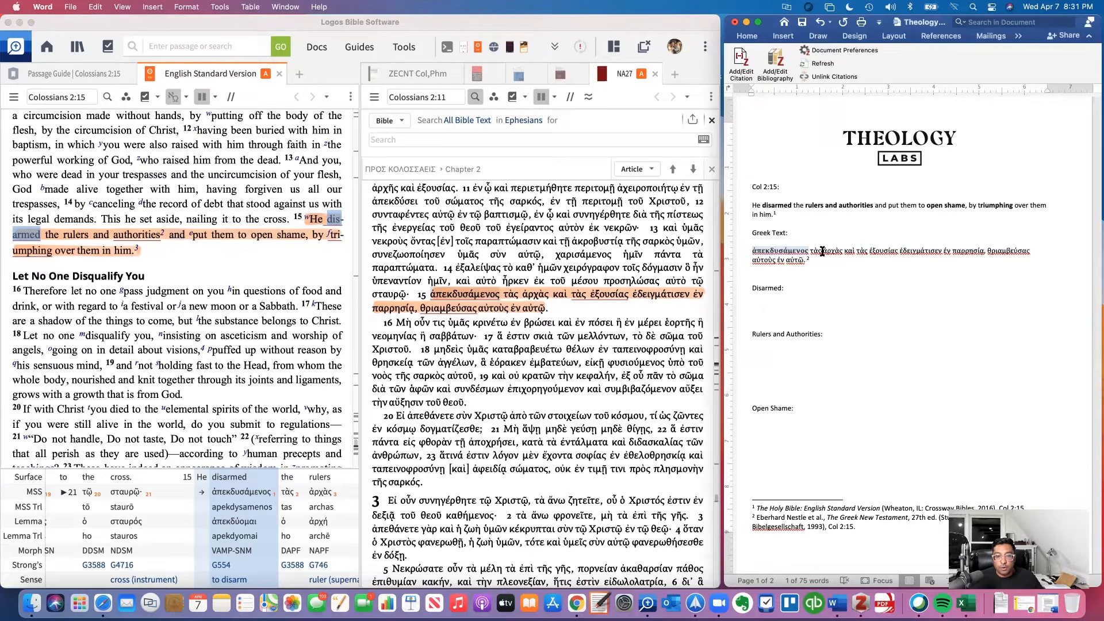
- Bold ἀρχὰς, ἐξουσίας and θριαμβεύσας in the Greek text of the verse in Word
{"action": "double_click", "coordinate": [841, 251]}
{"action": "key", "text": "super+b"}
{"action": "double_click", "coordinate": [895, 251]}
{"action": "key", "text": "super+b"}
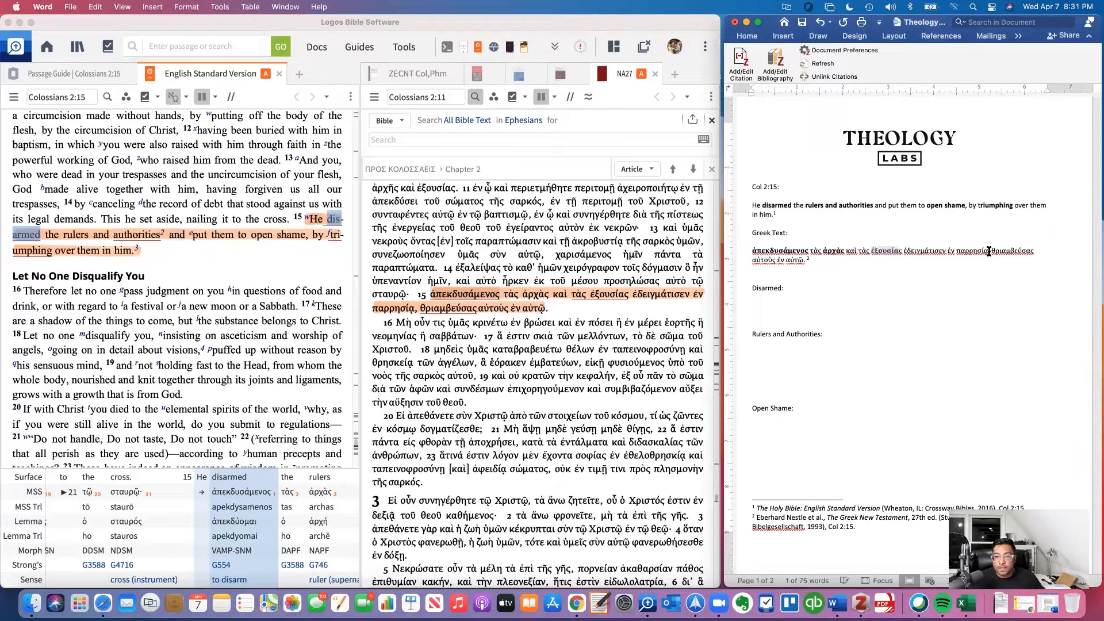
{"action": "double_click", "coordinate": [1036, 251]}
{"action": "key", "text": "super+b"}
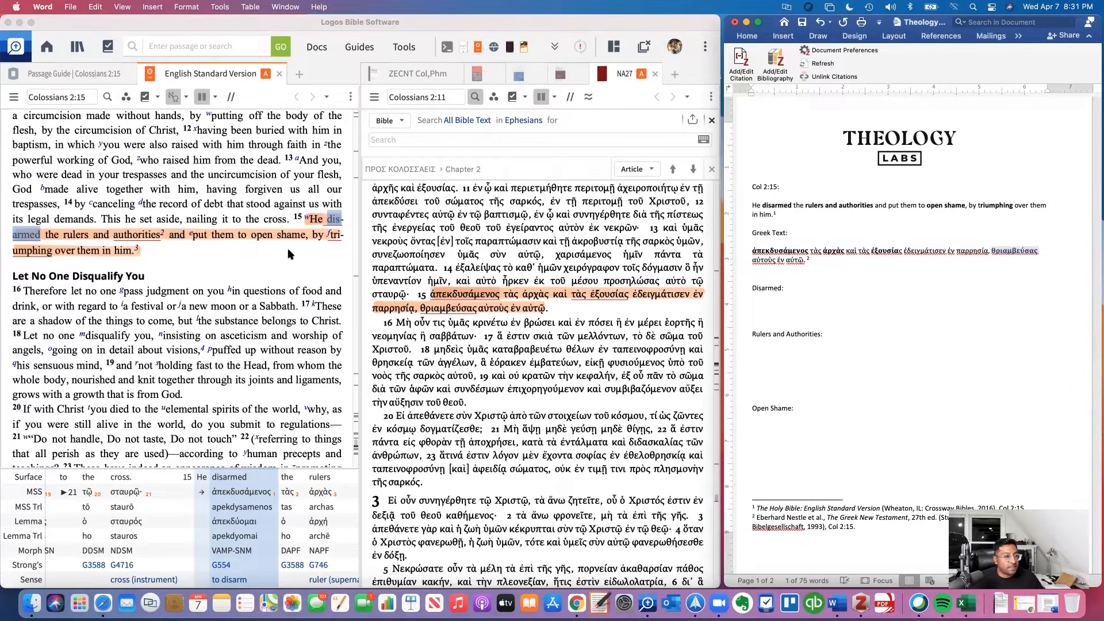
- Look up the Greek word behind "open" in the ESV verse and bold παρρησίᾳ in the Word document's Greek text
{"action": "left_click", "coordinate": [253, 241]}
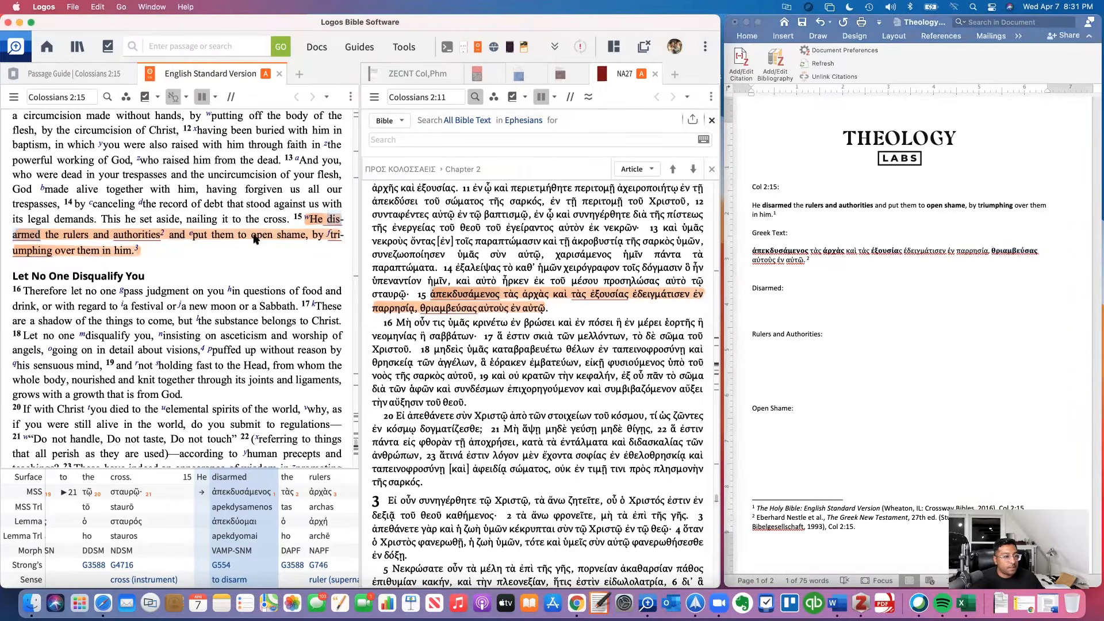
{"action": "left_click", "coordinate": [254, 237]}
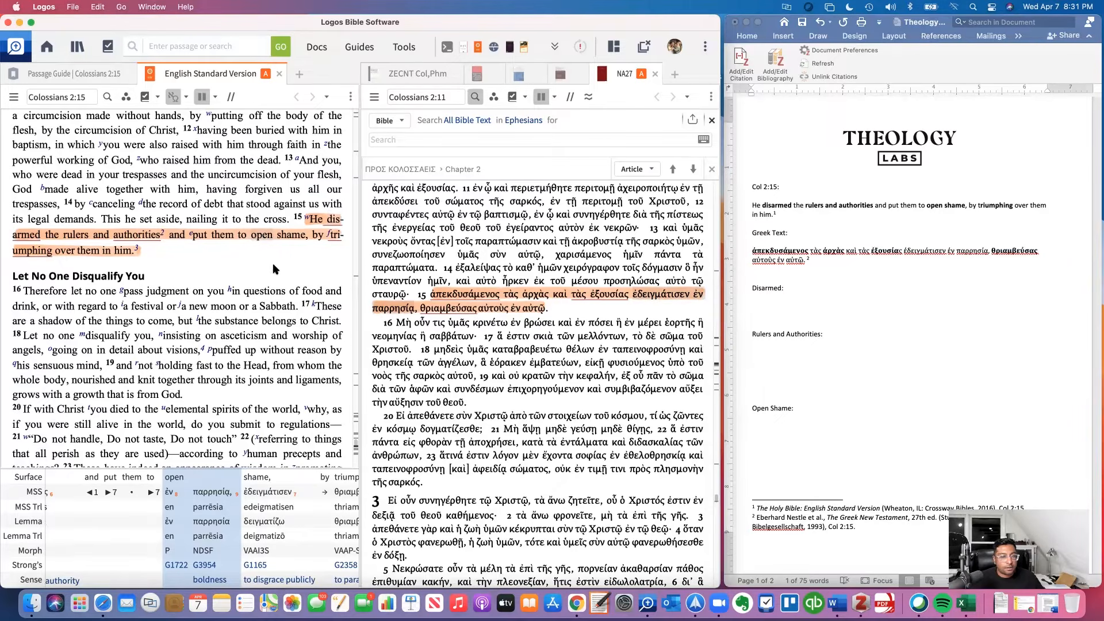
{"action": "left_click", "coordinate": [957, 251]}
{"action": "left_click_drag", "start_coordinate": [957, 252], "coordinate": [988, 252]}
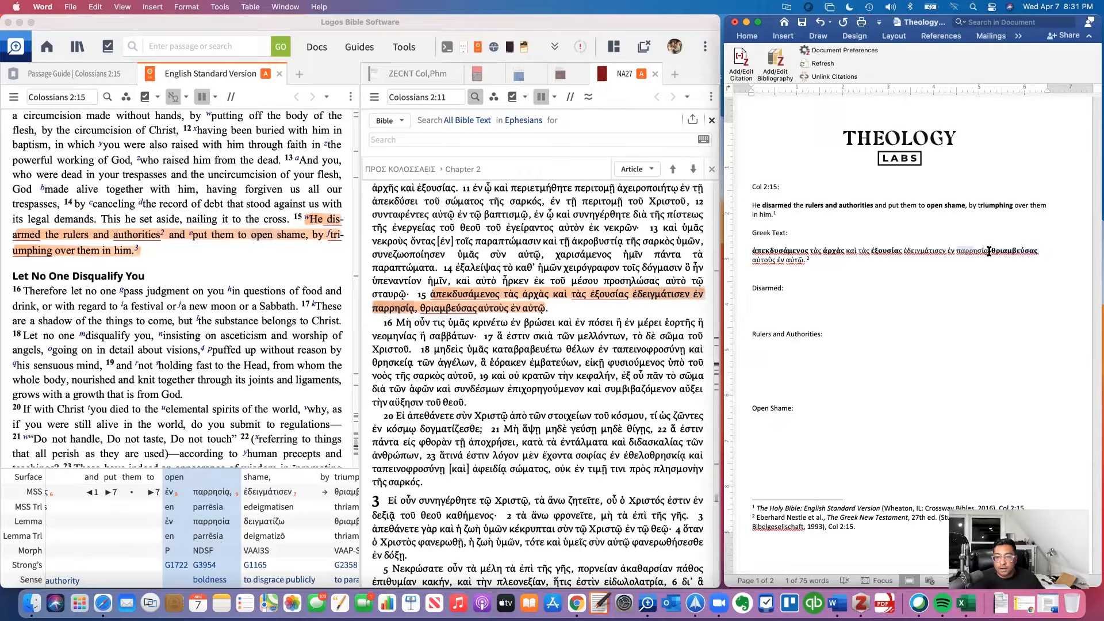
{"action": "key", "text": "super+b"}
{"action": "left_click", "coordinate": [973, 282]}
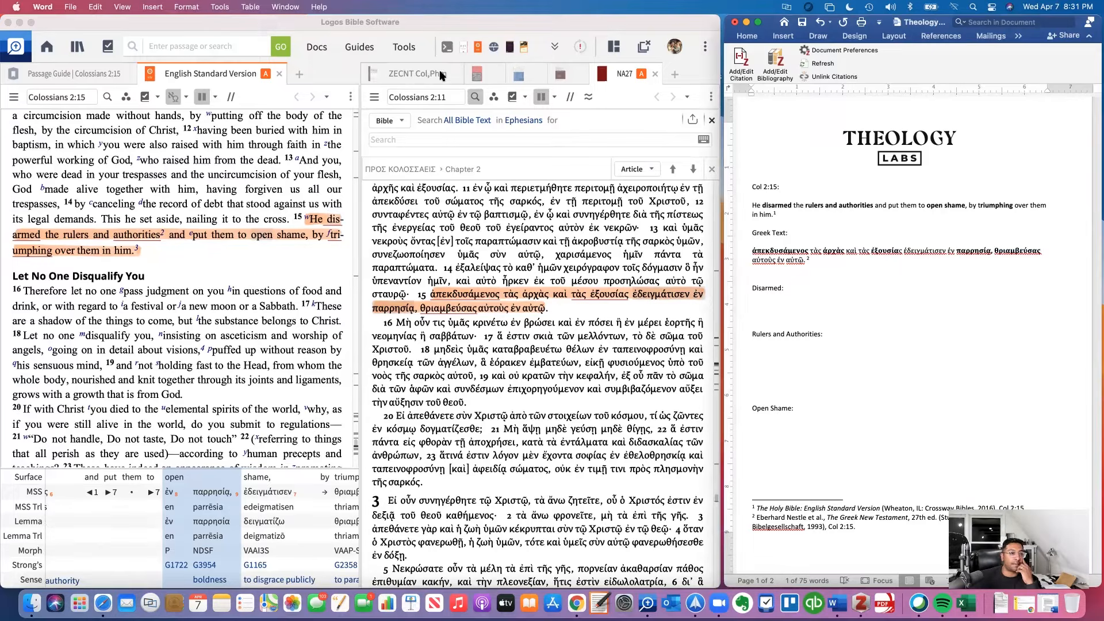
- Read the ZECNT Colossians and Philemon commentary's explanation of 2:15a on disarming the rulers and authorities, including the highlighted minority reading
{"action": "left_click", "coordinate": [417, 77]}
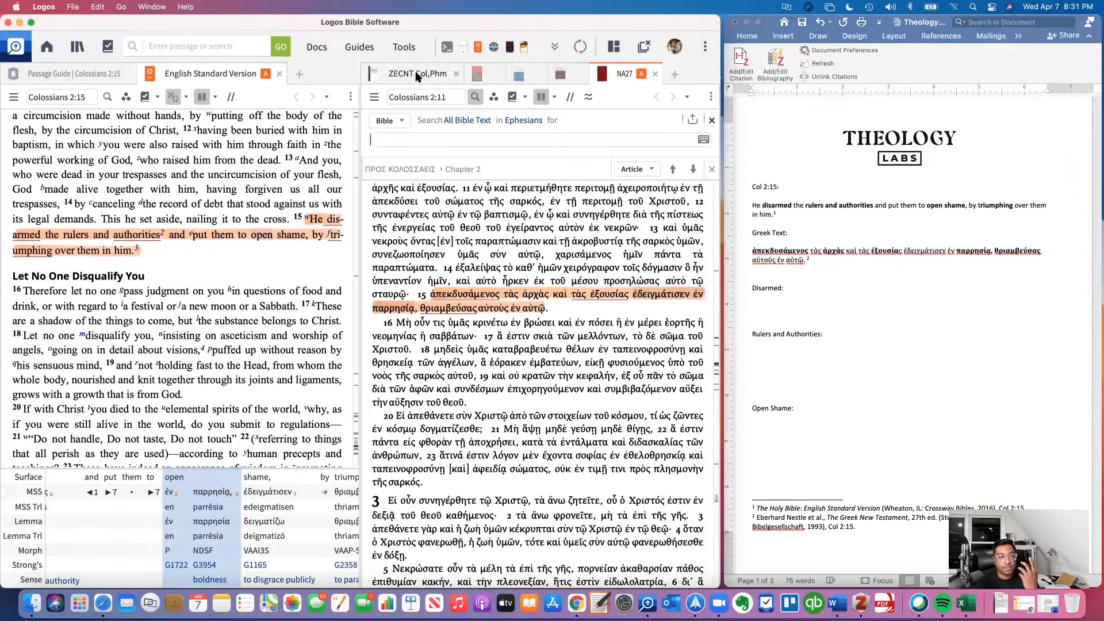
{"action": "left_click", "coordinate": [417, 77]}
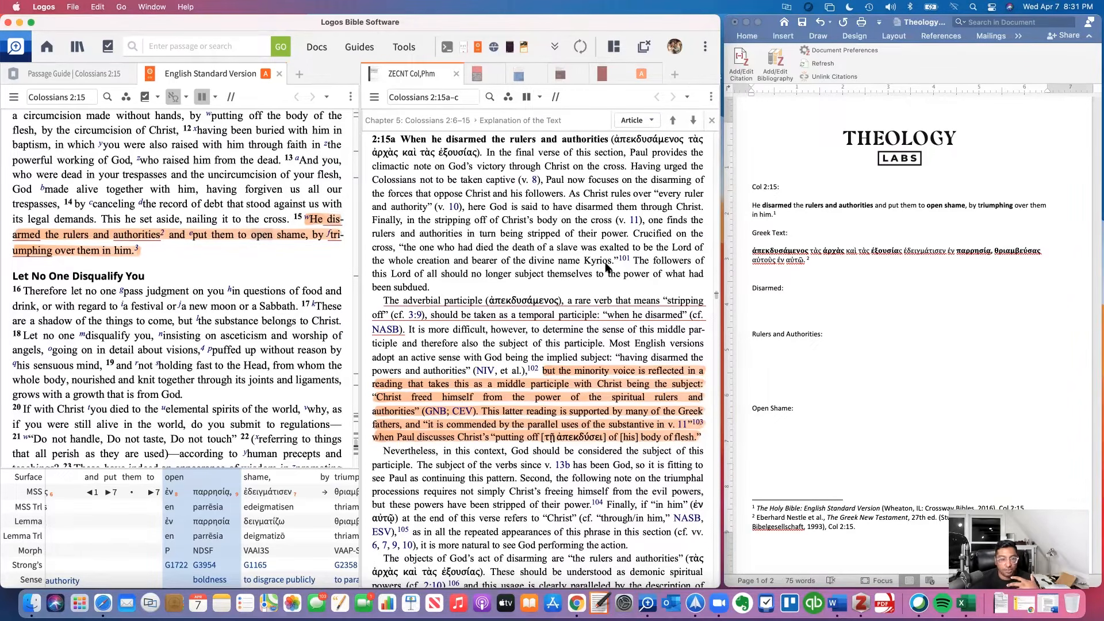
{"action": "scroll", "coordinate": [607, 267], "scroll_direction": "down", "scroll_amount": 1}
{"action": "scroll", "coordinate": [607, 266], "scroll_direction": "down", "scroll_amount": 2}
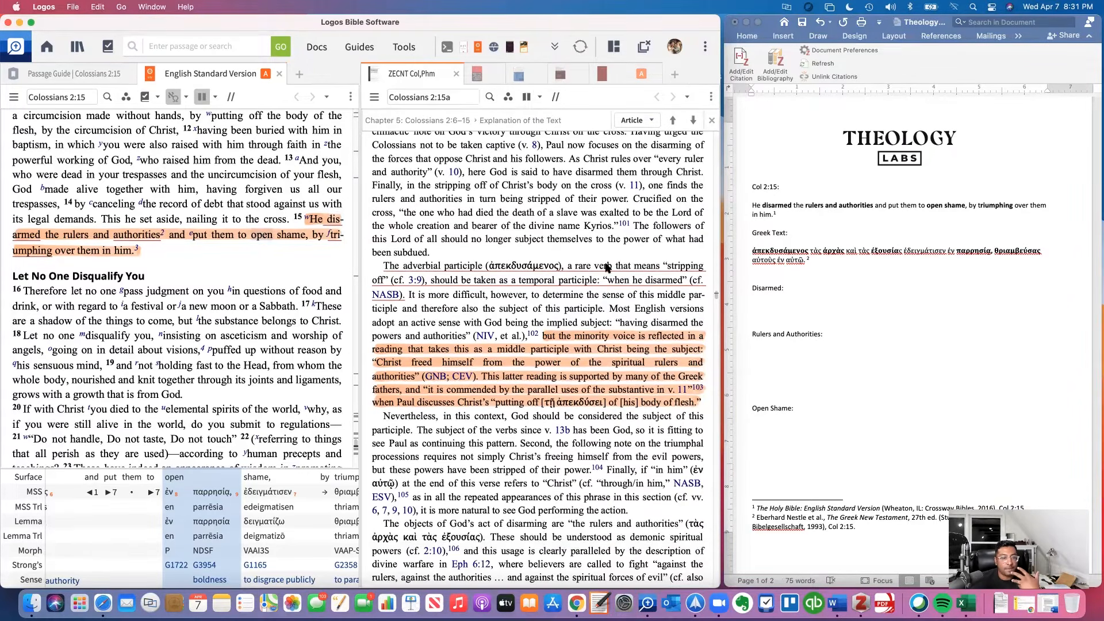
{"action": "scroll", "coordinate": [611, 278], "scroll_direction": "down", "scroll_amount": 2}
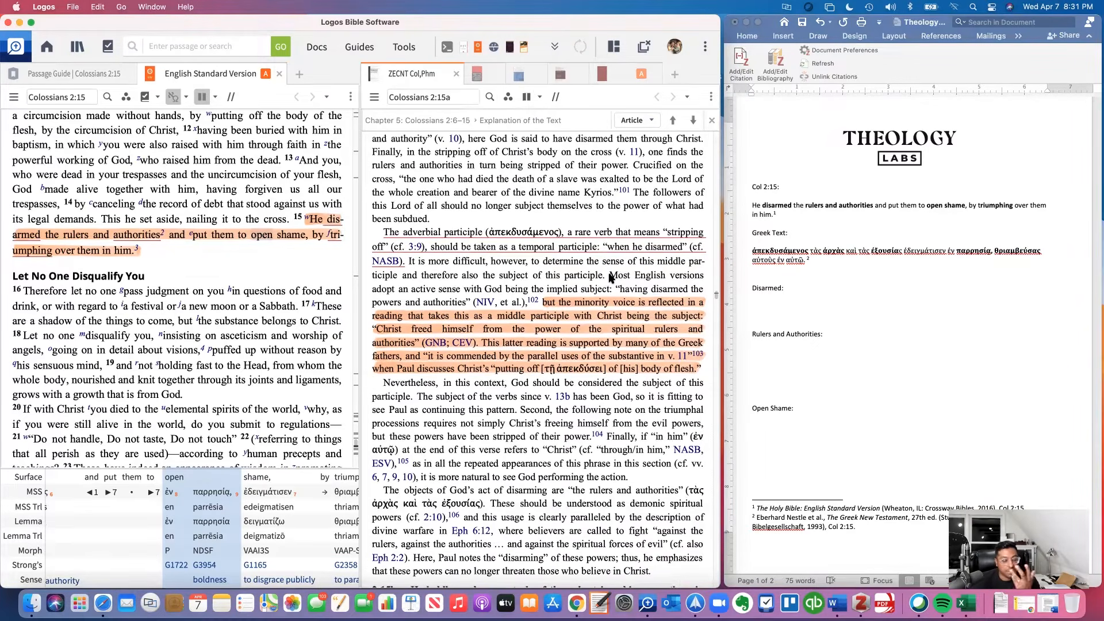
{"action": "scroll", "coordinate": [641, 307], "scroll_direction": "up", "scroll_amount": 1}
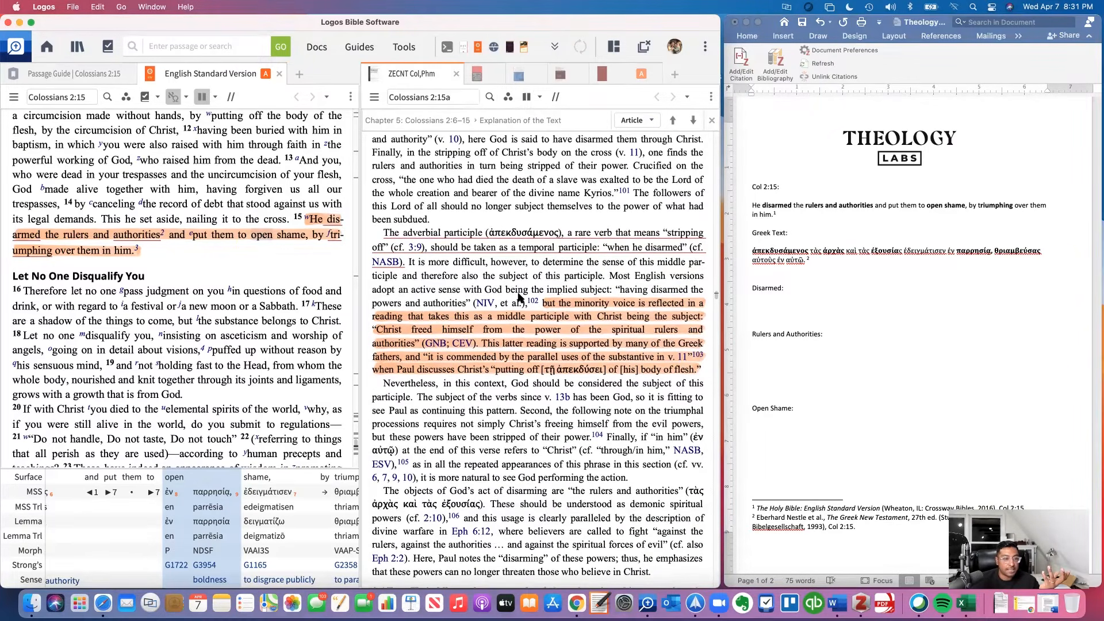
{"action": "scroll", "coordinate": [521, 297], "scroll_direction": "down", "scroll_amount": 2}
{"action": "scroll", "coordinate": [542, 298], "scroll_direction": "down", "scroll_amount": 1}
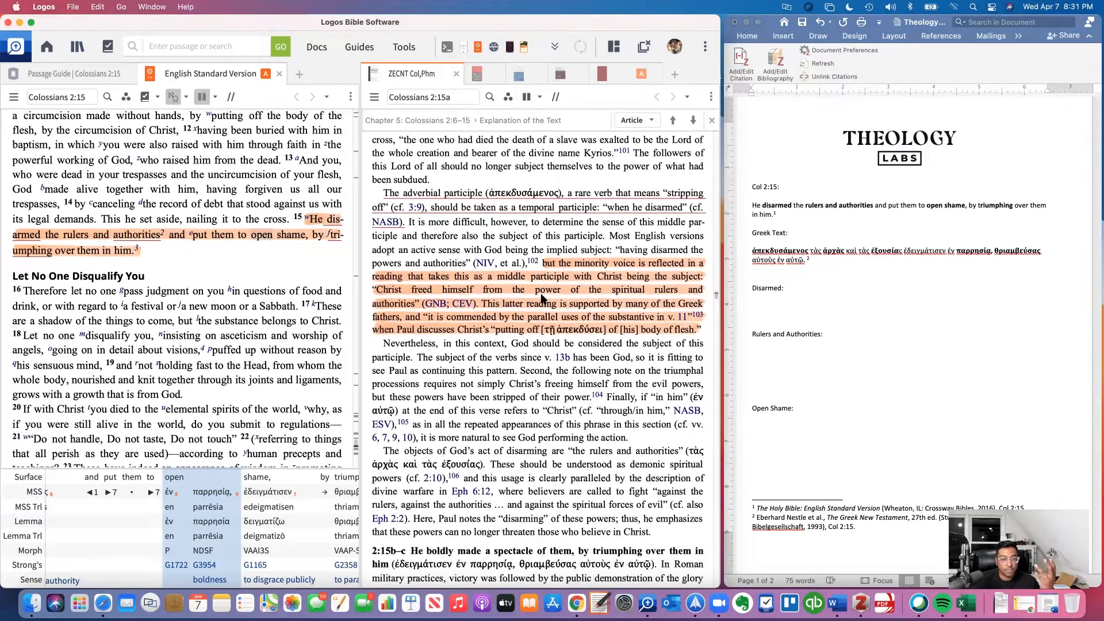
{"action": "scroll", "coordinate": [544, 299], "scroll_direction": "down", "scroll_amount": 2}
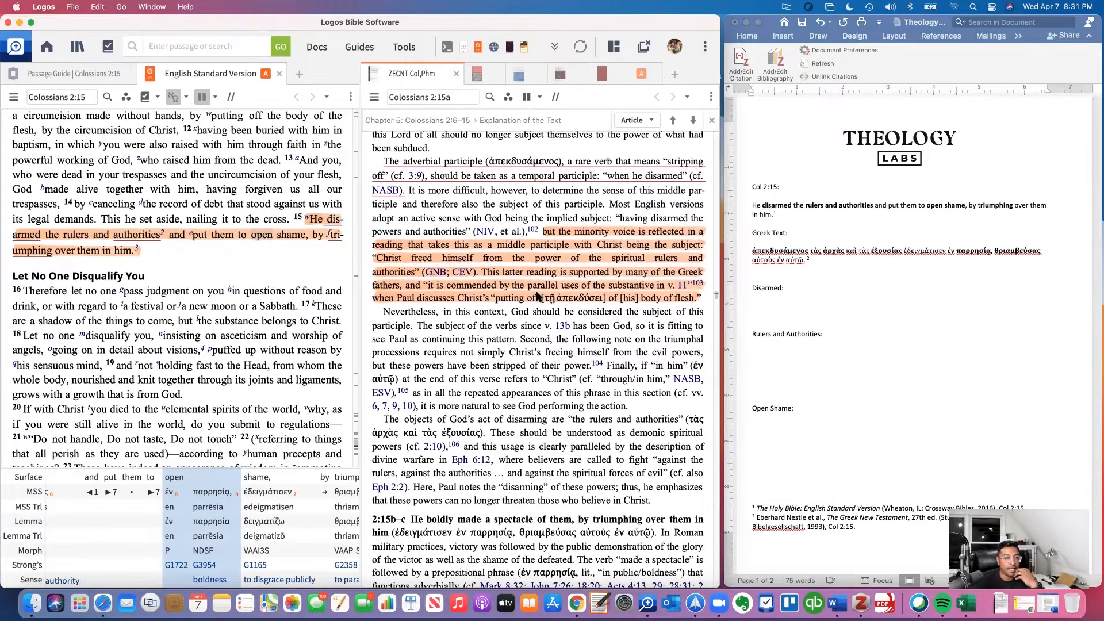
{"action": "scroll", "coordinate": [514, 268], "scroll_direction": "down", "scroll_amount": 1}
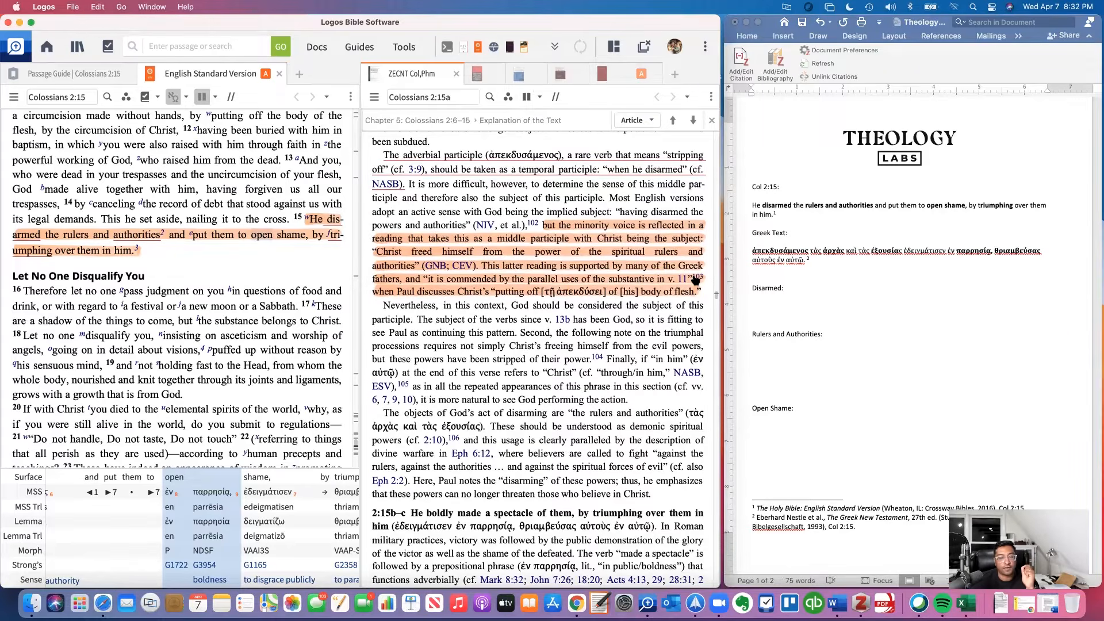
- Follow footnote 103 in the ZECNT commentary to page 191 of the CCGNT Col/Phm commentary, and return to the ESV
{"action": "mouse_move", "coordinate": [696, 279]}
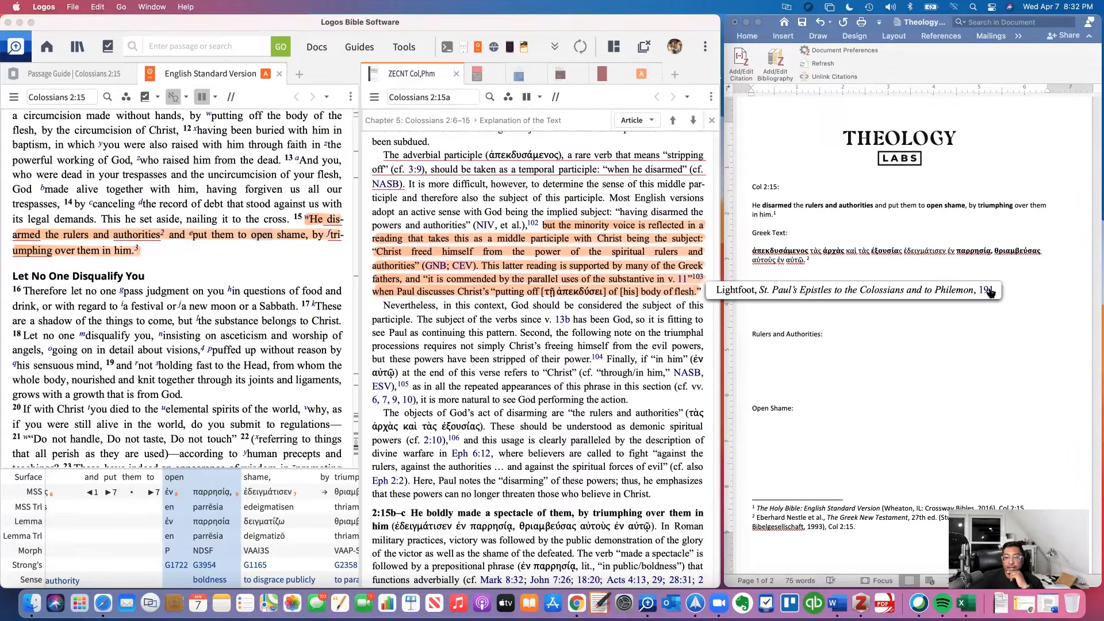
{"action": "mouse_move", "coordinate": [988, 293]}
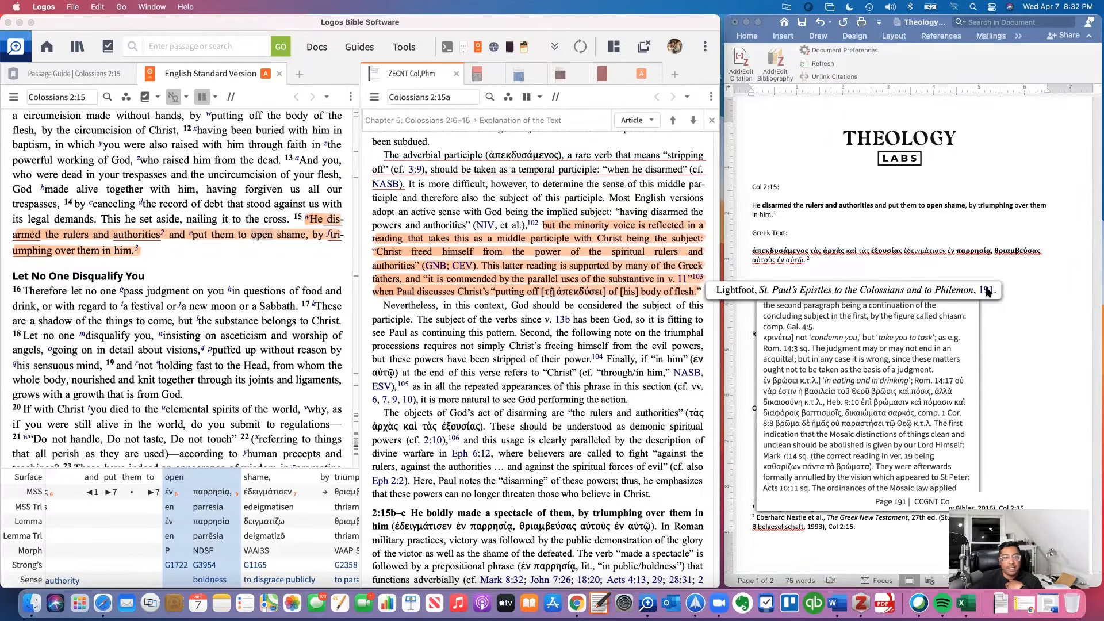
{"action": "left_click", "coordinate": [988, 292]}
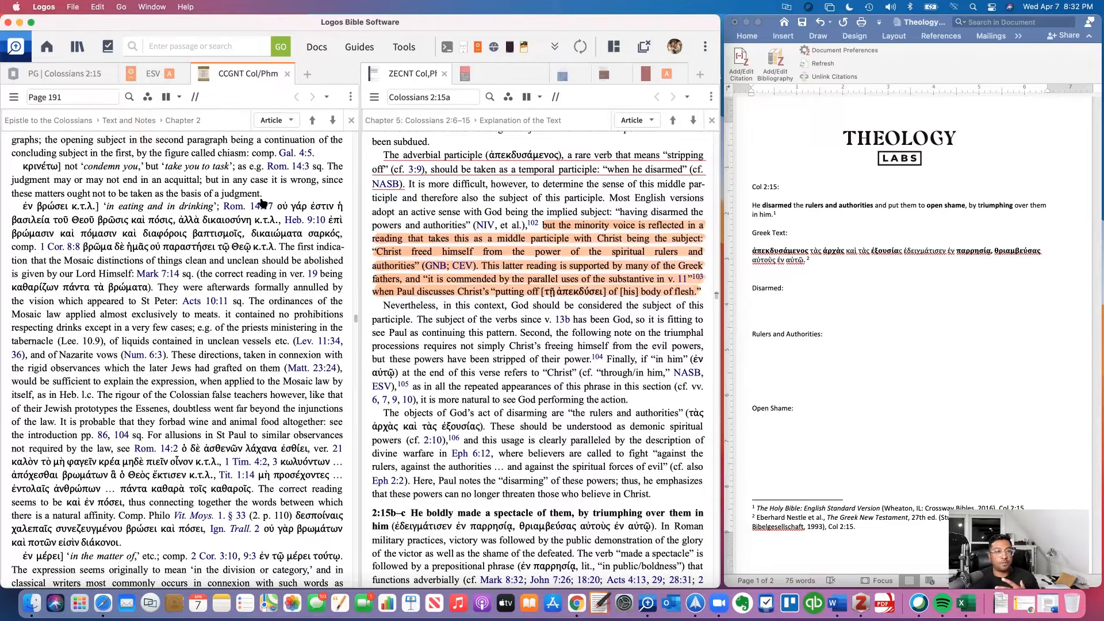
{"action": "mouse_move", "coordinate": [262, 202]}
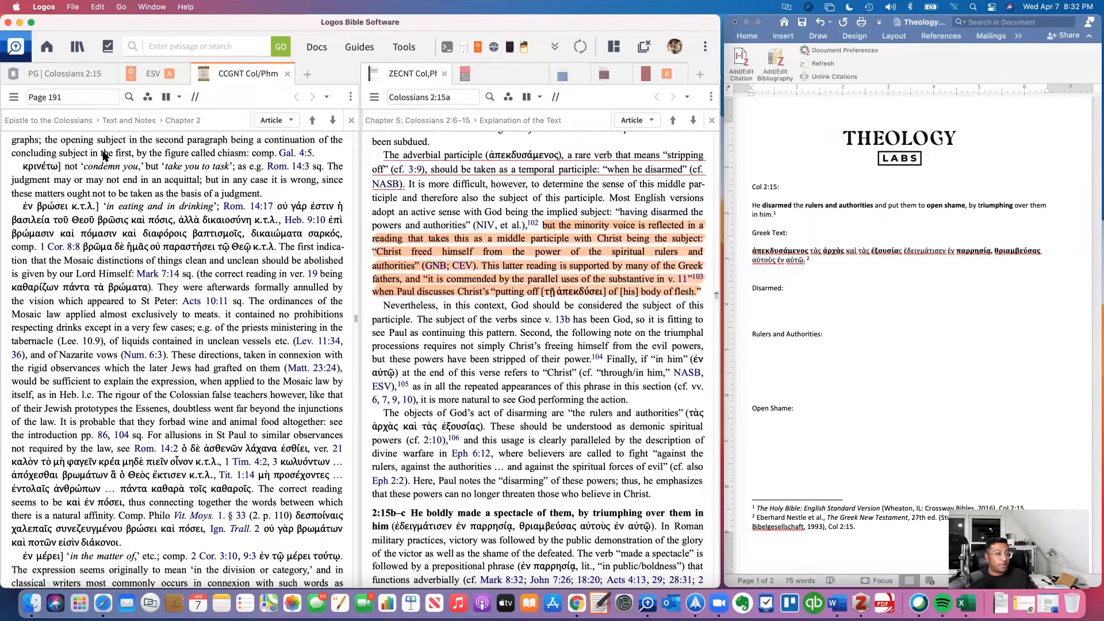
{"action": "left_click", "coordinate": [134, 73]}
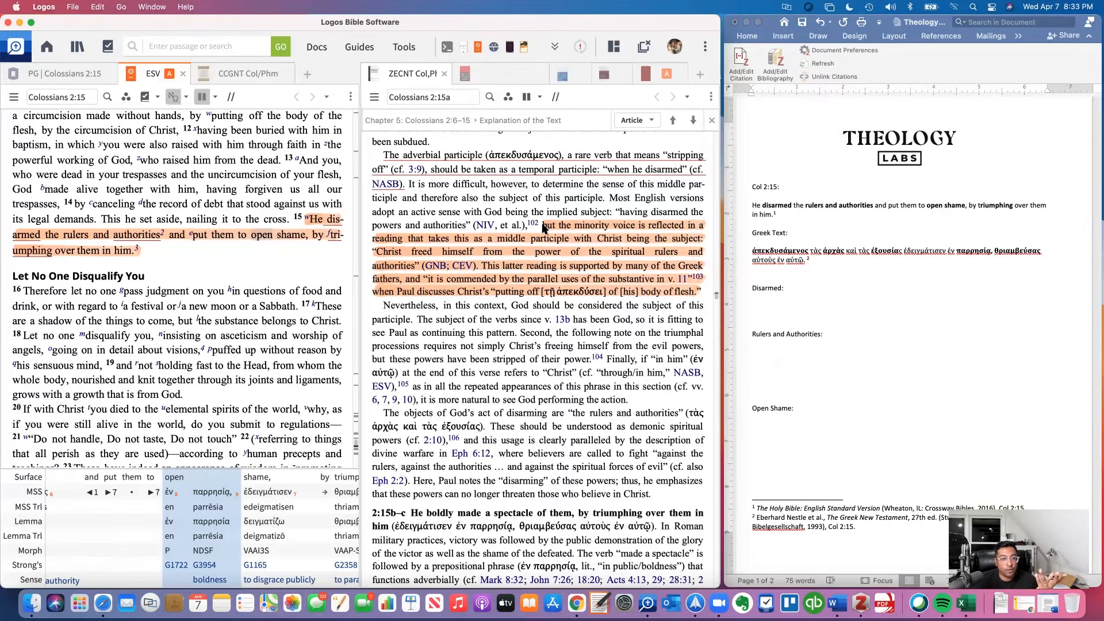
- Copy the highlighted ZECNT passage starting "but the minority voice is reflected" into Word under "Disarmed:", with its citation footnote
{"action": "left_click_drag", "start_coordinate": [543, 226], "coordinate": [593, 240]}
{"action": "left_click_drag", "start_coordinate": [685, 286], "coordinate": [702, 285]}
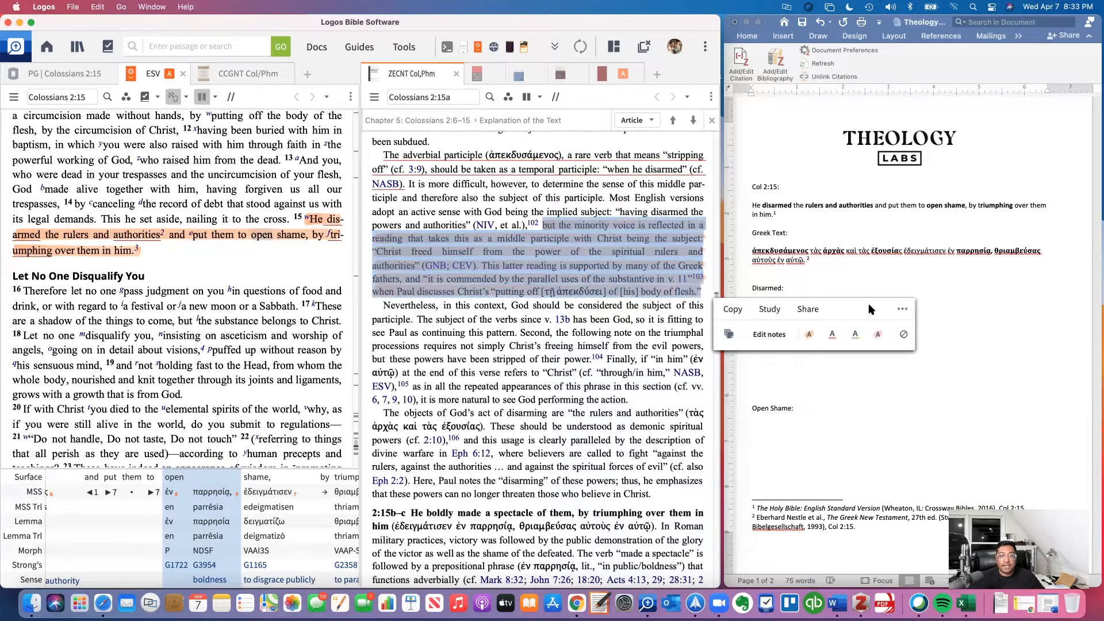
{"action": "left_click", "coordinate": [871, 304]}
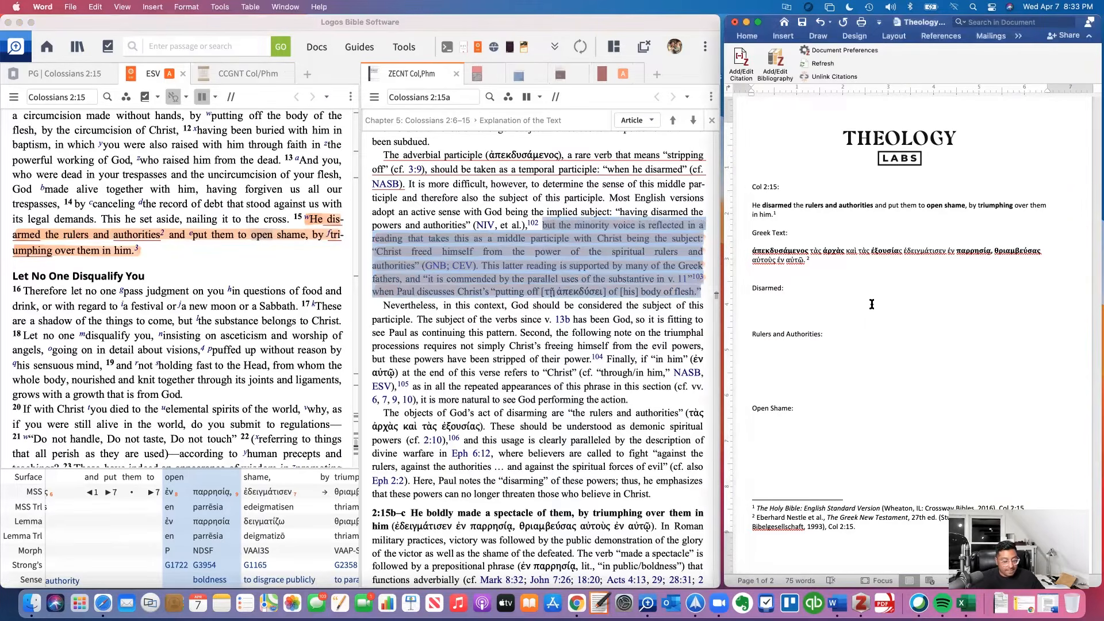
{"action": "type", "text": "but the minority voice is reflected in a reading that takes this as a middle participle with Christ being the subject: \"Christ freed himself from the power of the spiritual rulers and authorities\" (GNB; CEV). This latter reading is supported by many of the Greek fathers, and \"it is commended by the parallel uses of the substantive in v. 11\" when Paul discusses Christ’s \"putting off [τῇ ἀπεκδύσει] of [his] body of flesh.\"3"}
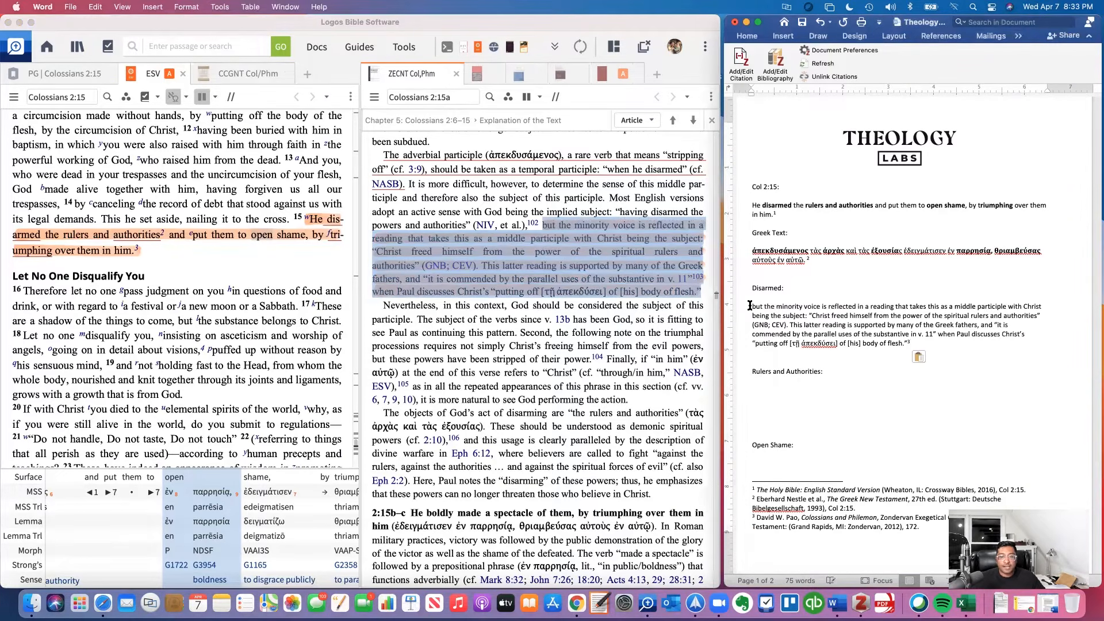
- Make the pasted commentary passage under "Disarmed:" the first item of a numbered list, and place the cursor at its end
{"action": "left_click", "coordinate": [748, 37]}
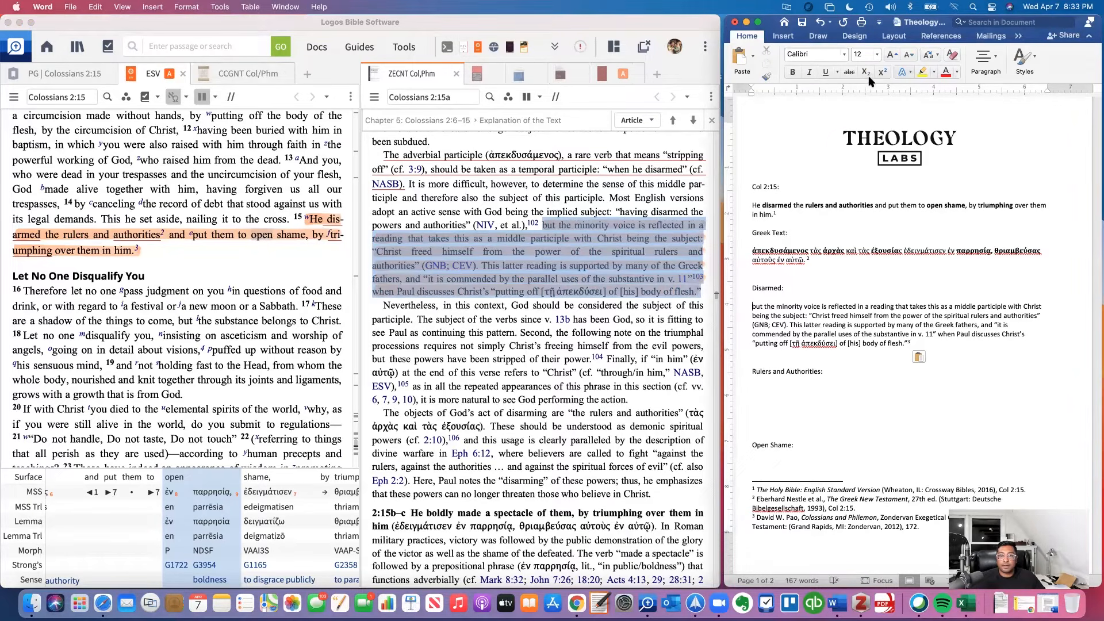
{"action": "left_click", "coordinate": [998, 62]}
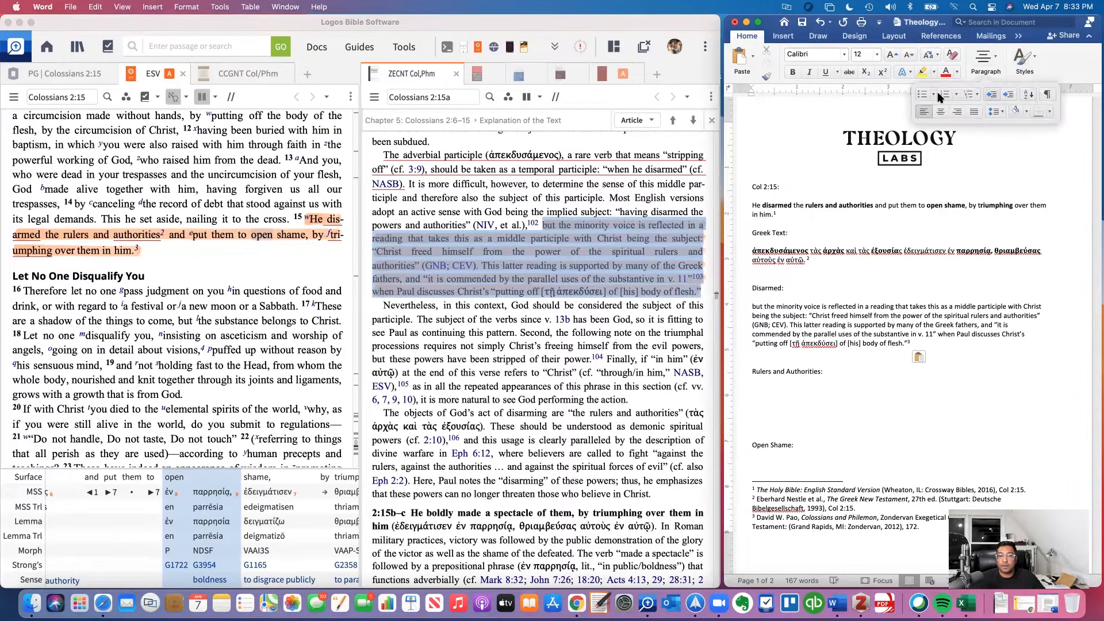
{"action": "left_click", "coordinate": [945, 95]}
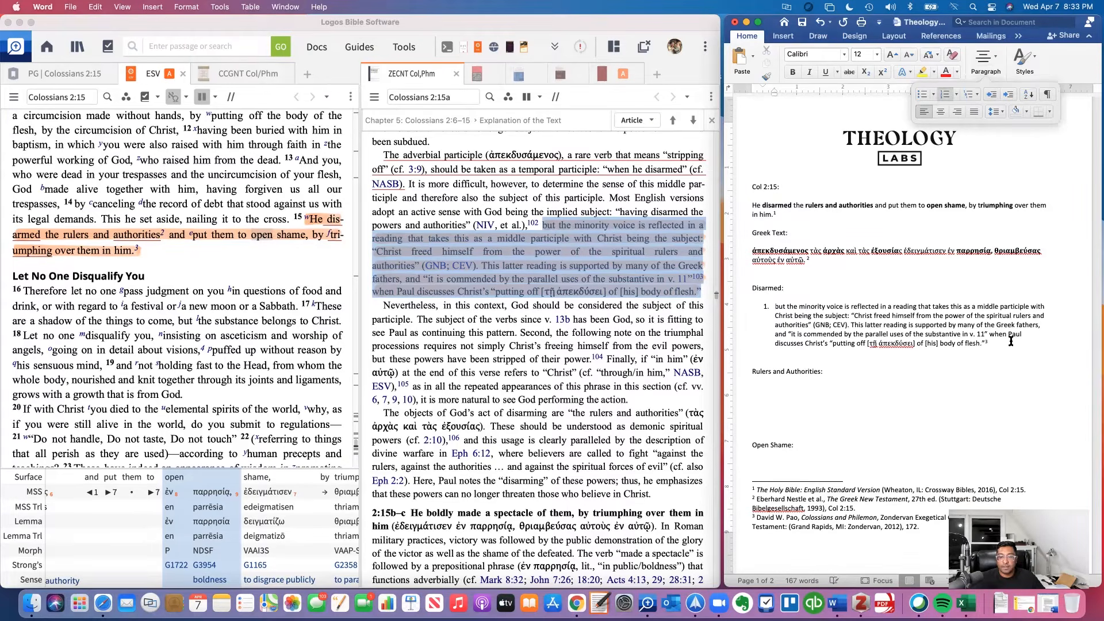
{"action": "left_click", "coordinate": [1012, 342]}
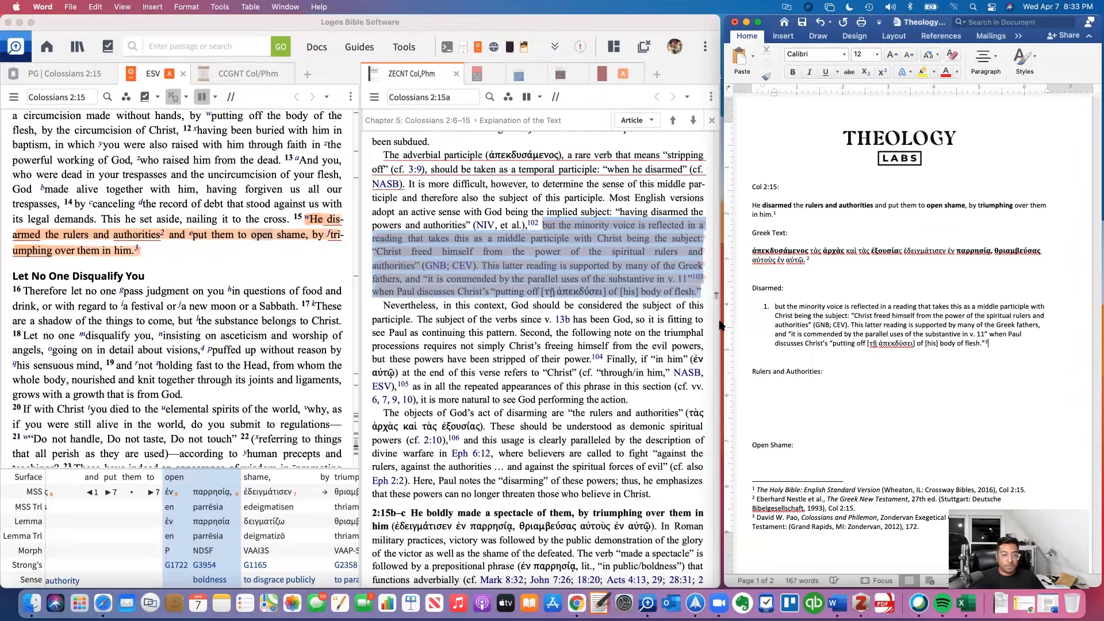
- Copy the highlighted Anchor Yale Colossians passage starting "The compound verb ap-ek-dyomai" into Word as item 2 under "Disarmed:", with its citation footnote
{"action": "left_click", "coordinate": [476, 83]}
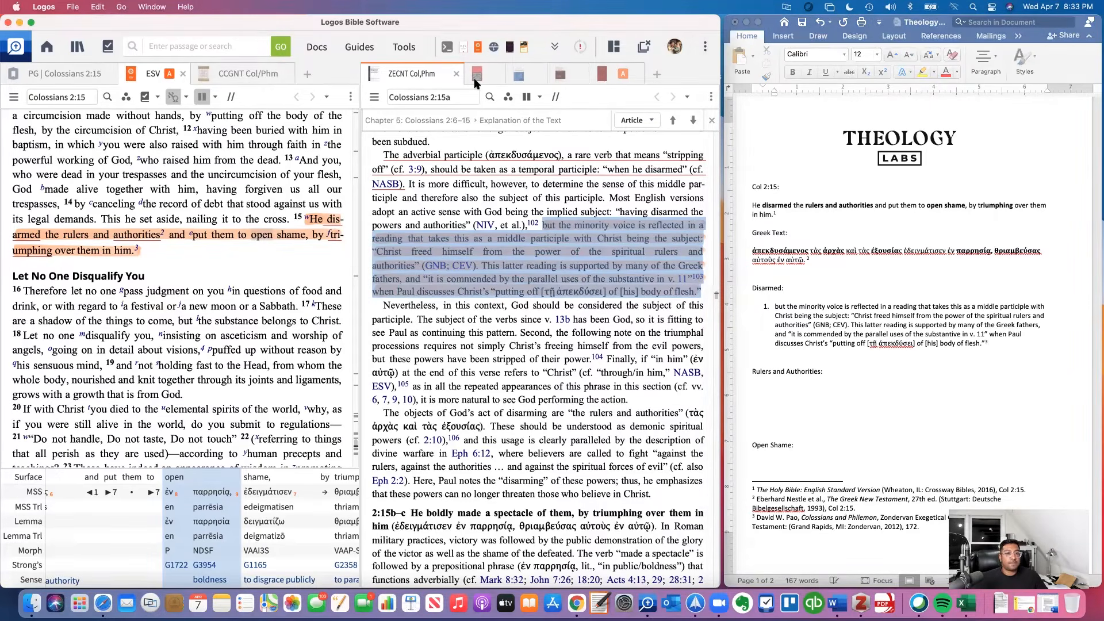
{"action": "left_click", "coordinate": [480, 78]}
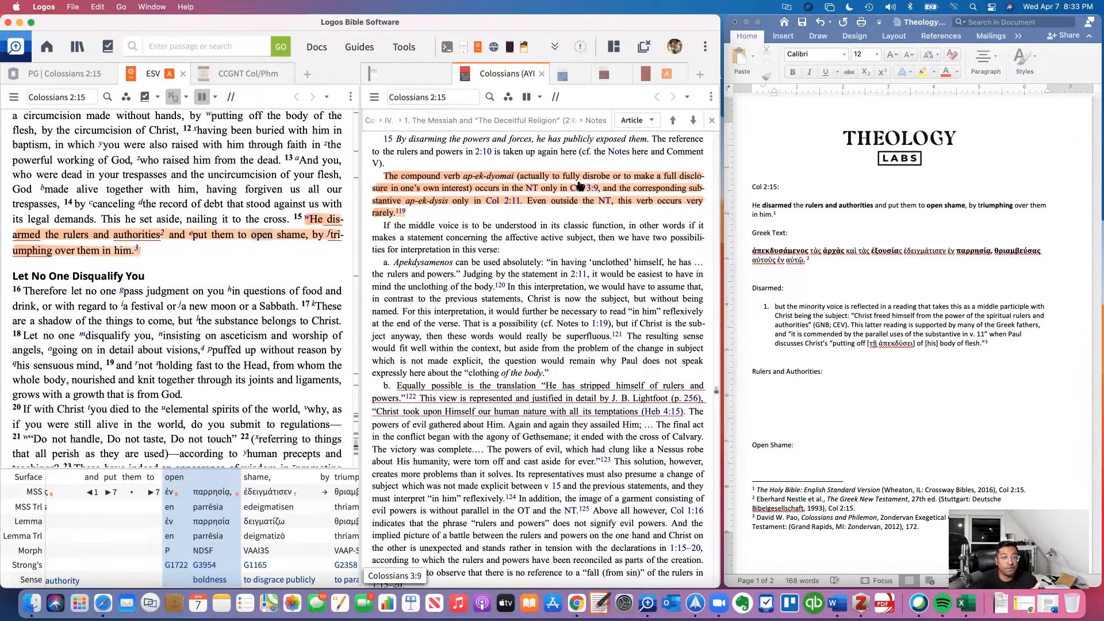
{"action": "mouse_move", "coordinate": [580, 185]}
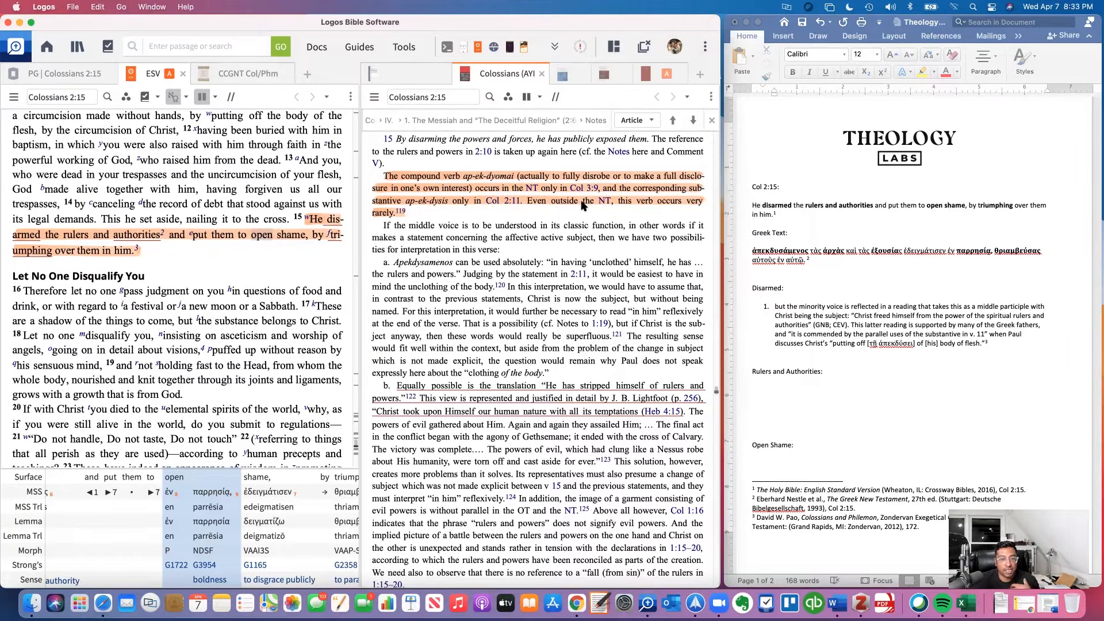
{"action": "left_click_drag", "start_coordinate": [383, 176], "coordinate": [448, 213]}
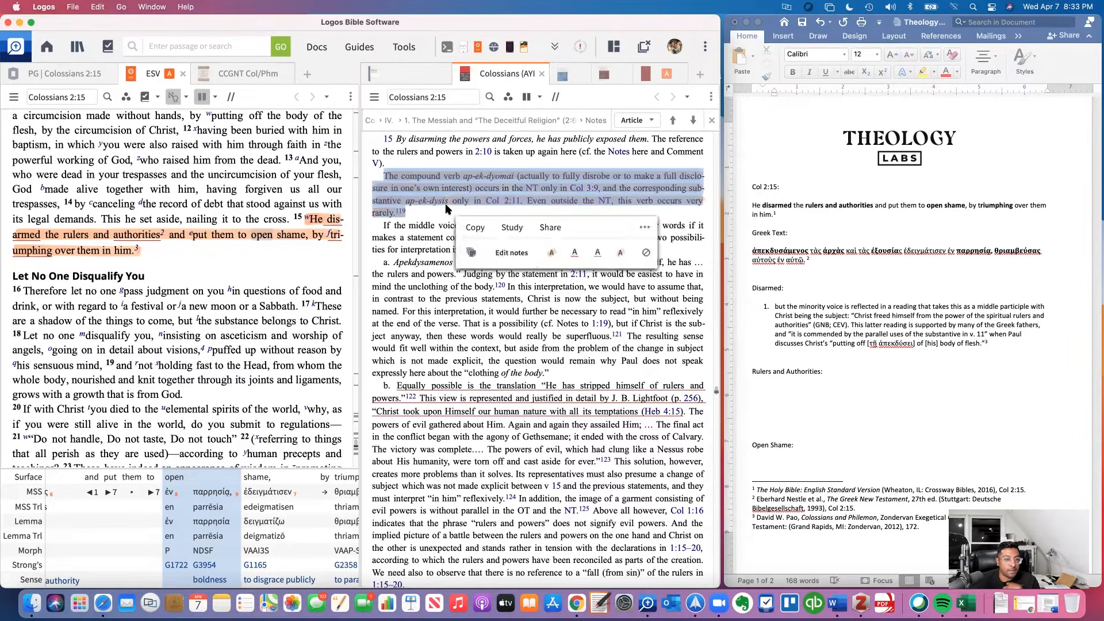
{"action": "left_click", "coordinate": [475, 227]}
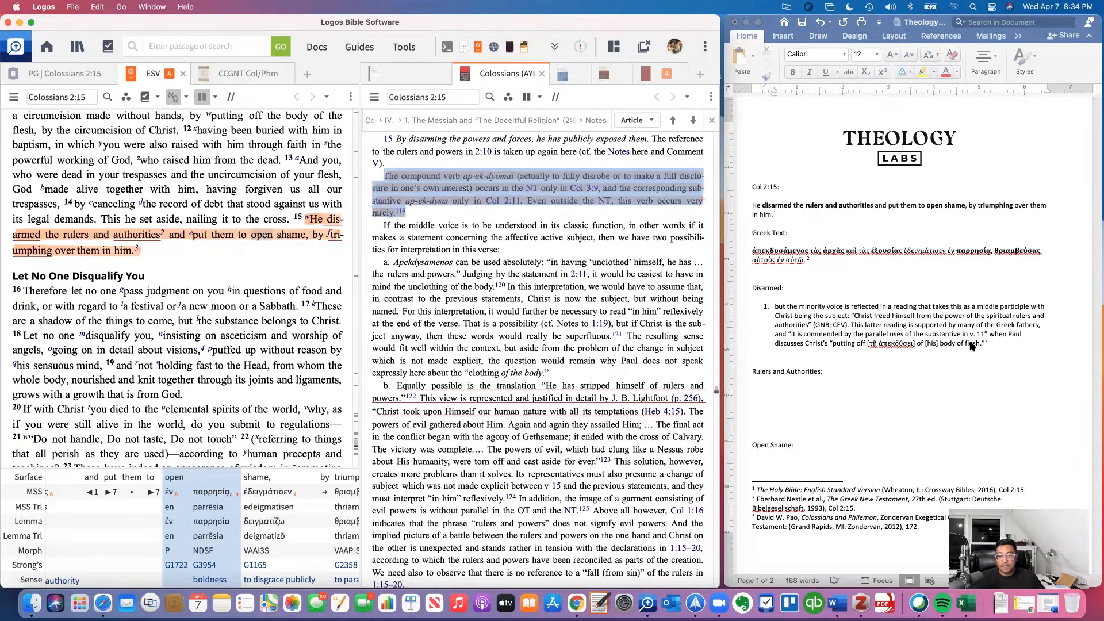
{"action": "left_click", "coordinate": [1002, 342]}
{"action": "key", "text": "Return"}
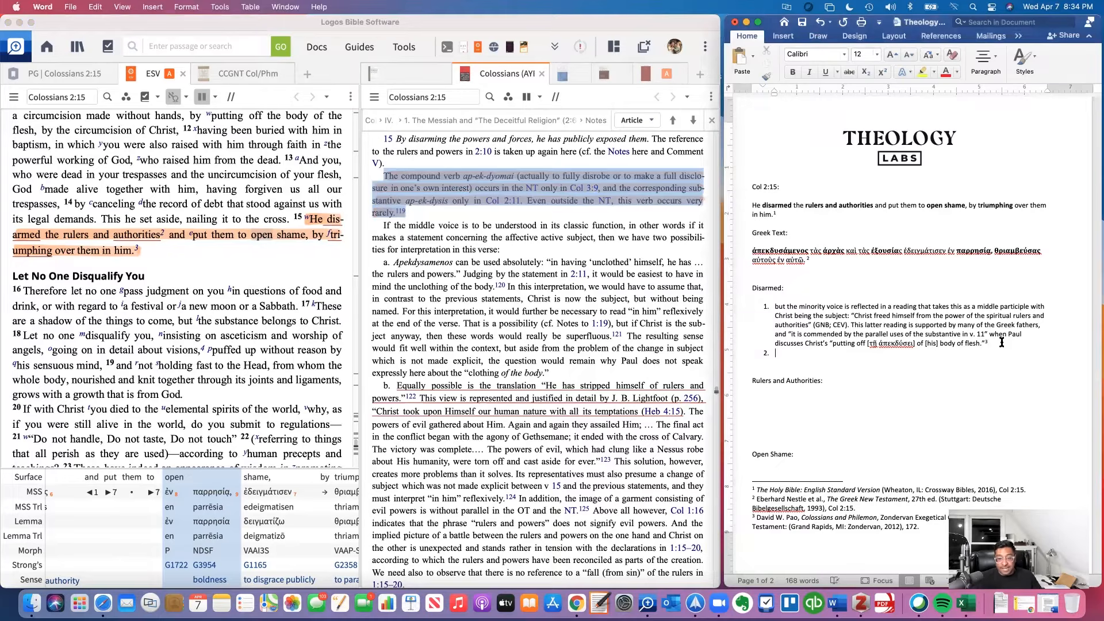
{"action": "key", "text": "super+v"}
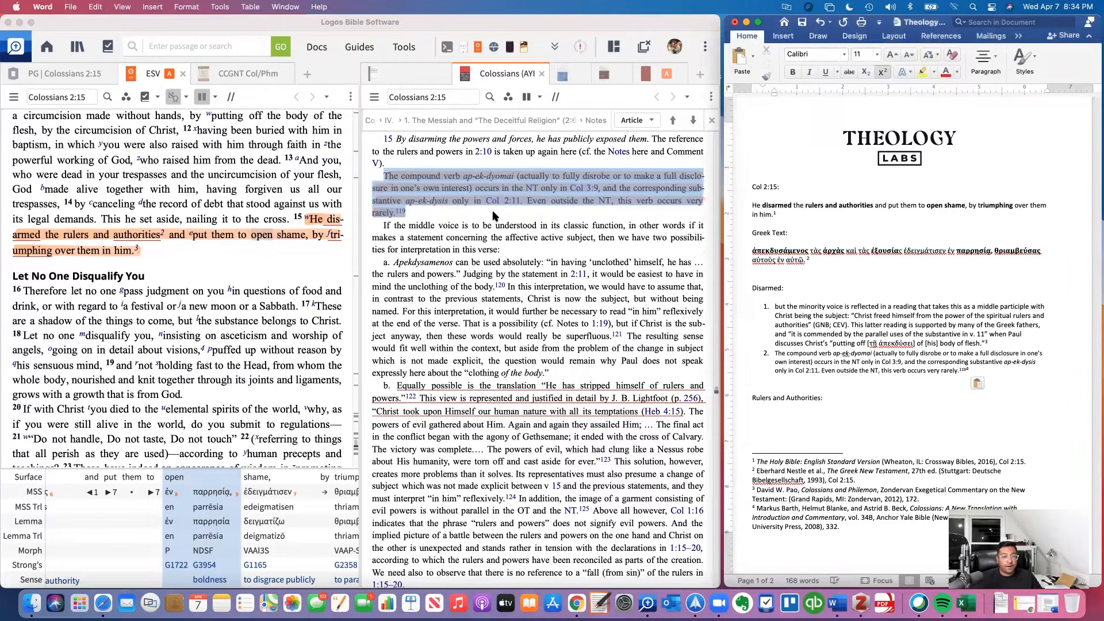
- Read the Anchor Yale notes on the possible middle-voice interpretations of 2:15, through the underlined passage citing Lightfoot
{"action": "left_click", "coordinate": [493, 220]}
{"action": "left_click", "coordinate": [406, 213]}
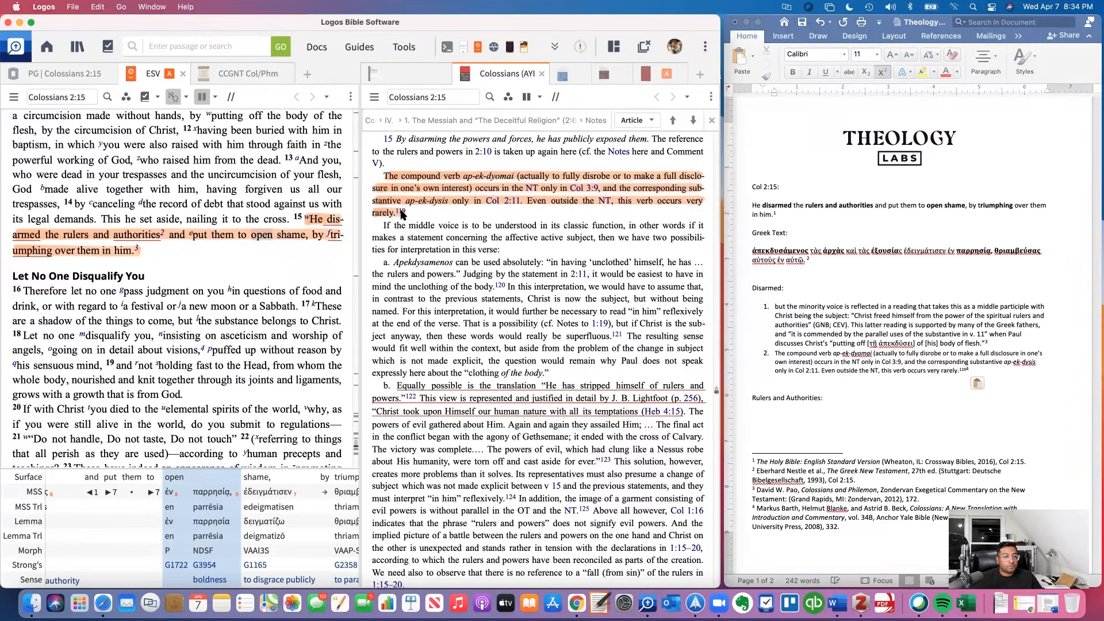
{"action": "mouse_move", "coordinate": [401, 214]}
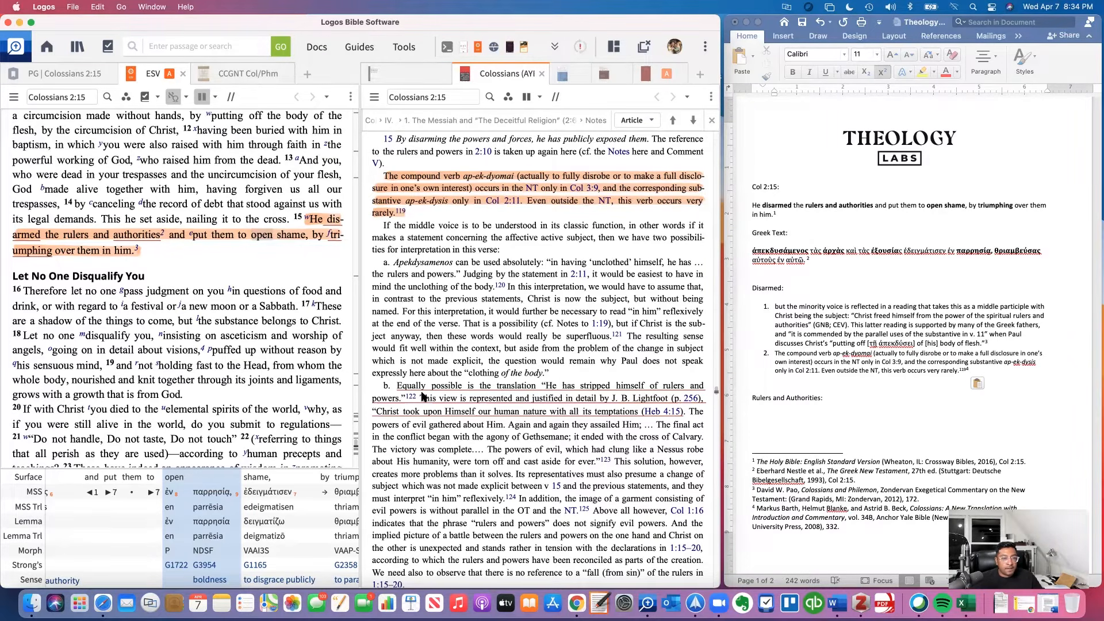
{"action": "scroll", "coordinate": [423, 393], "scroll_direction": "down", "scroll_amount": 1}
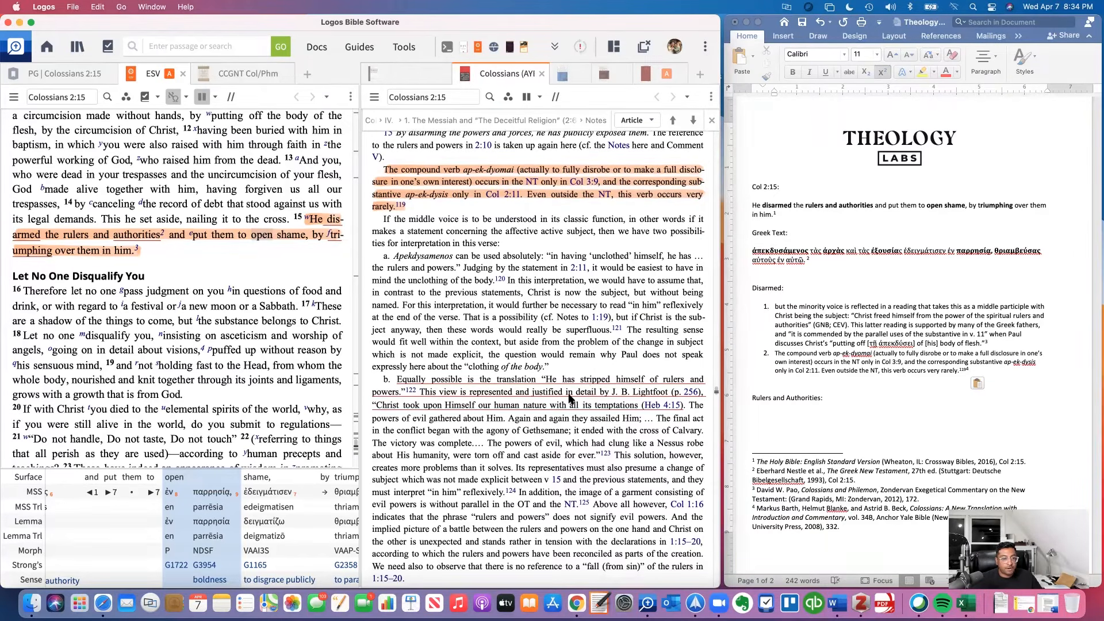
{"action": "scroll", "coordinate": [600, 396], "scroll_direction": "down", "scroll_amount": 2}
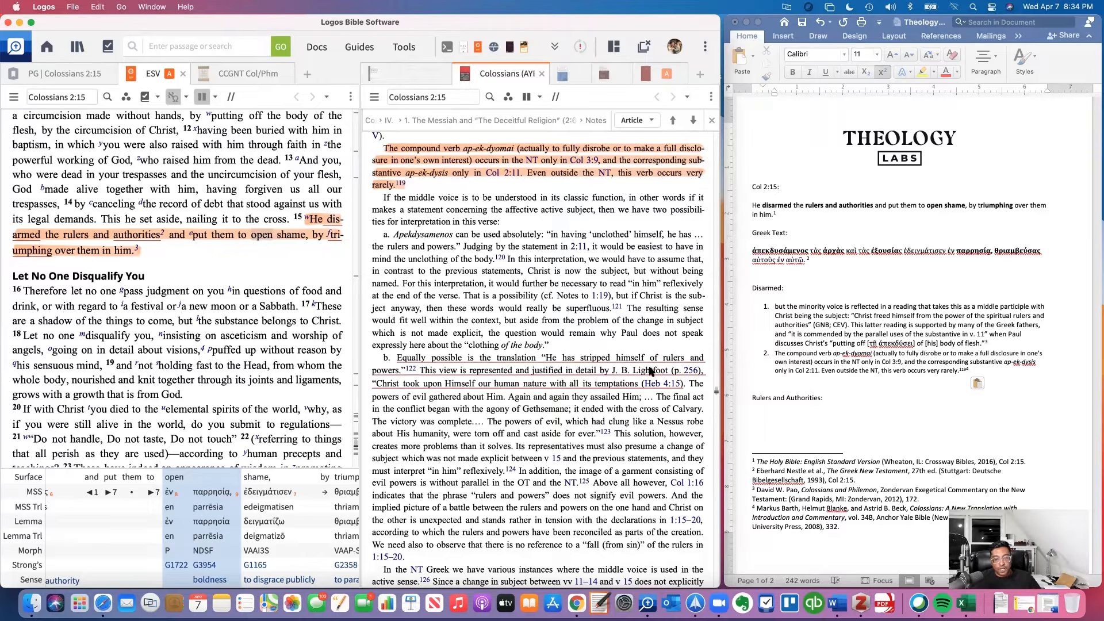
{"action": "mouse_move", "coordinate": [655, 386]}
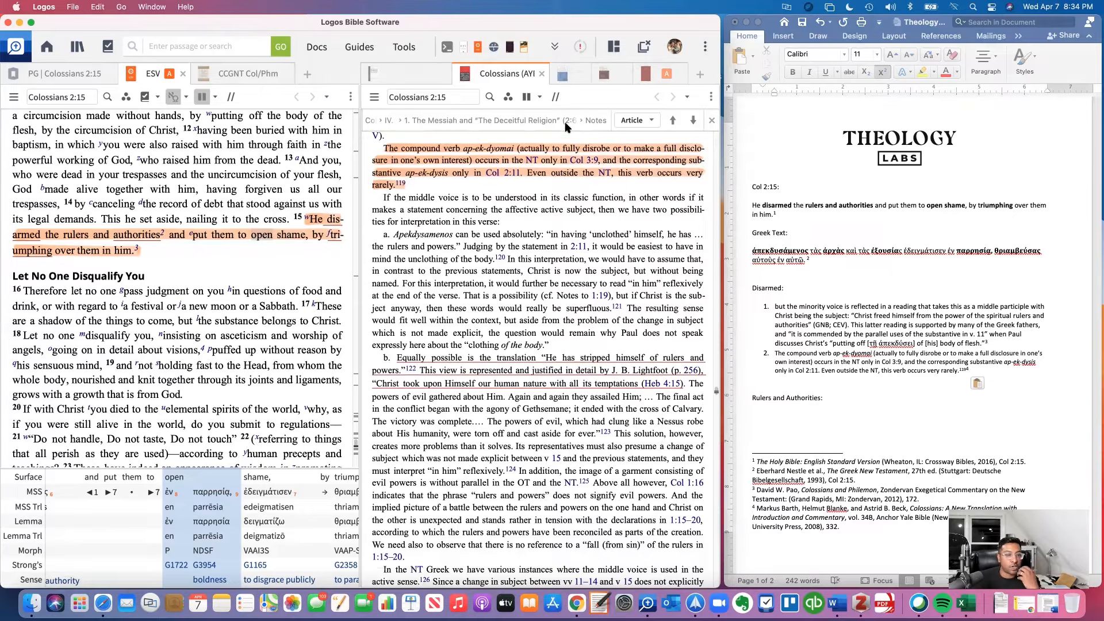
{"action": "mouse_move", "coordinate": [563, 77]}
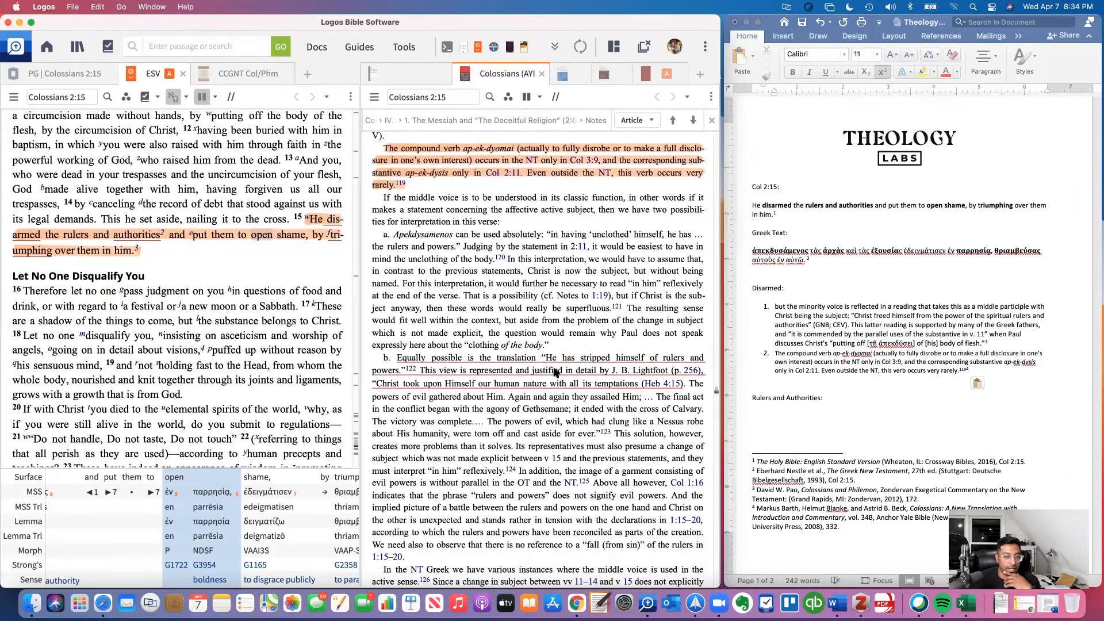
- Add the sub-item "Lightfood reference:" under item 1 in Word and paste beneath it the Anchor Yale passage starting "Equally possible is the translation"
{"action": "left_click_drag", "start_coordinate": [397, 357], "coordinate": [684, 382]}
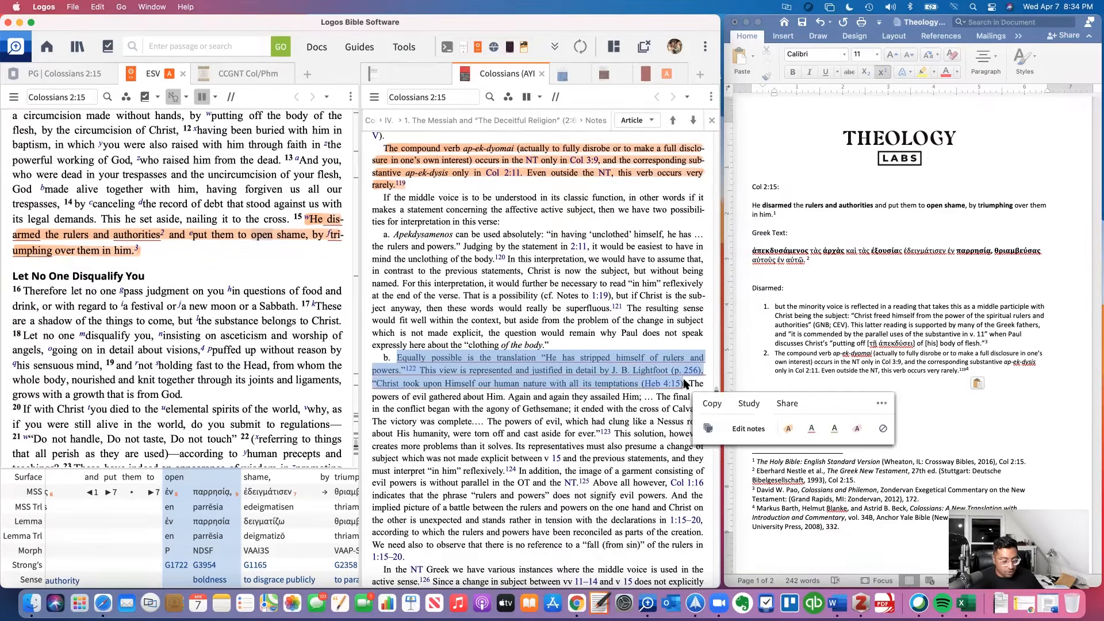
{"action": "left_click", "coordinate": [1001, 343]}
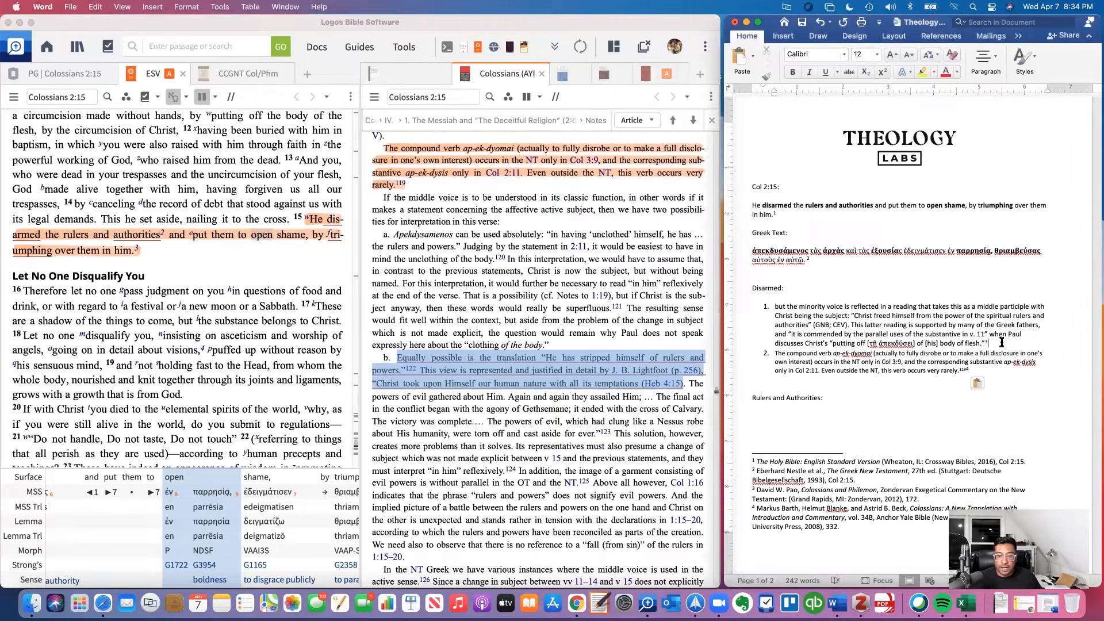
{"action": "key", "text": "Return"}
{"action": "key", "text": "Tab"}
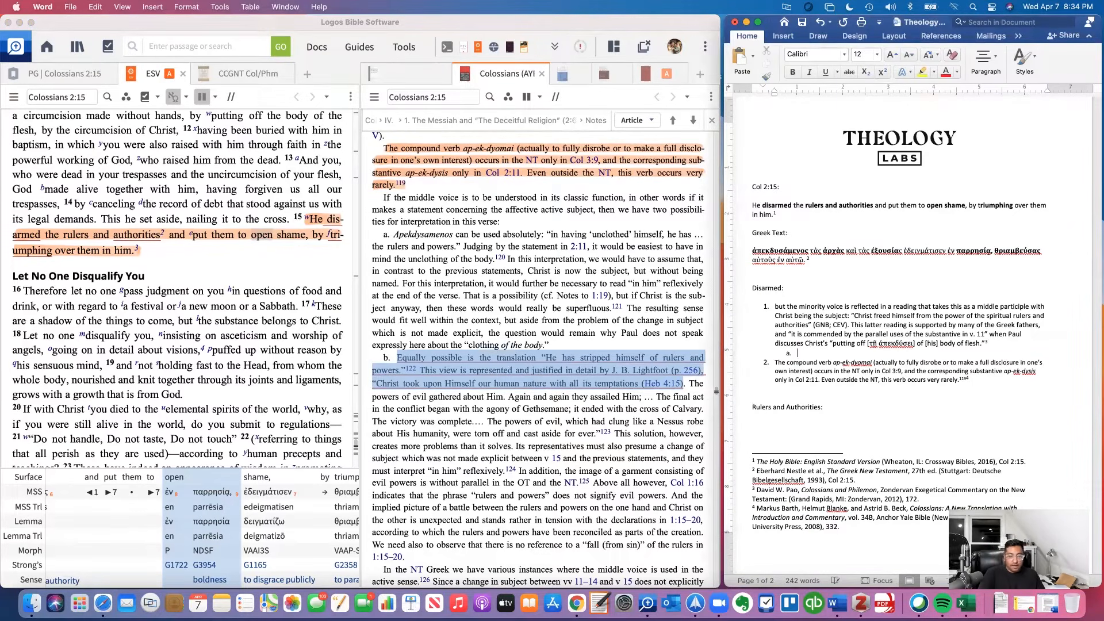
{"action": "type", "text": "Lightfoo"}
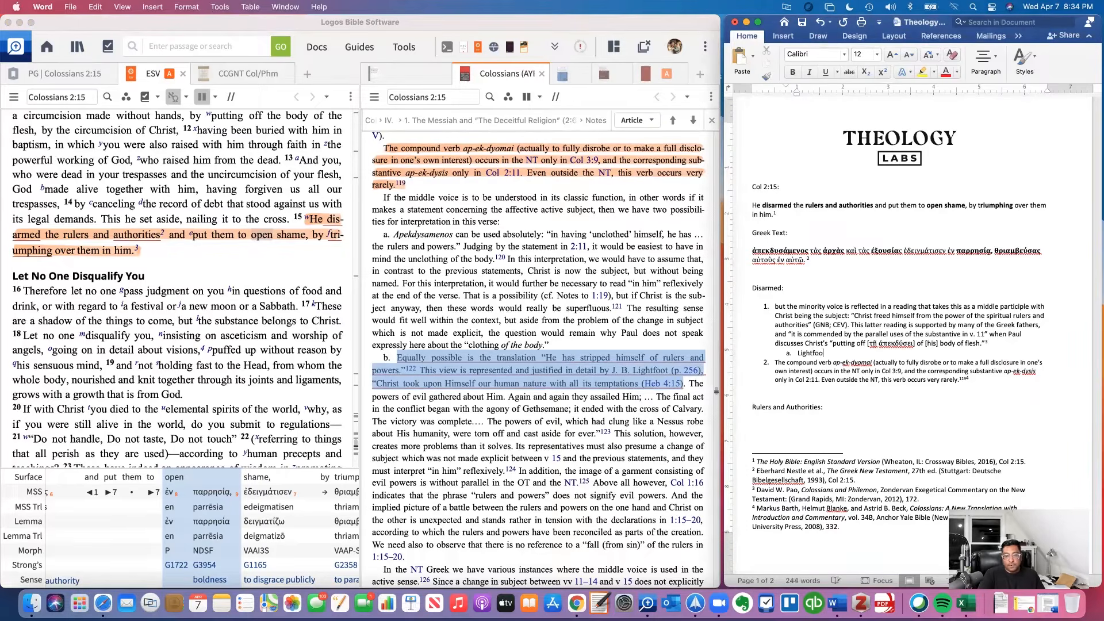
{"action": "key", "text": "Return"}
{"action": "key", "text": "Tab"}
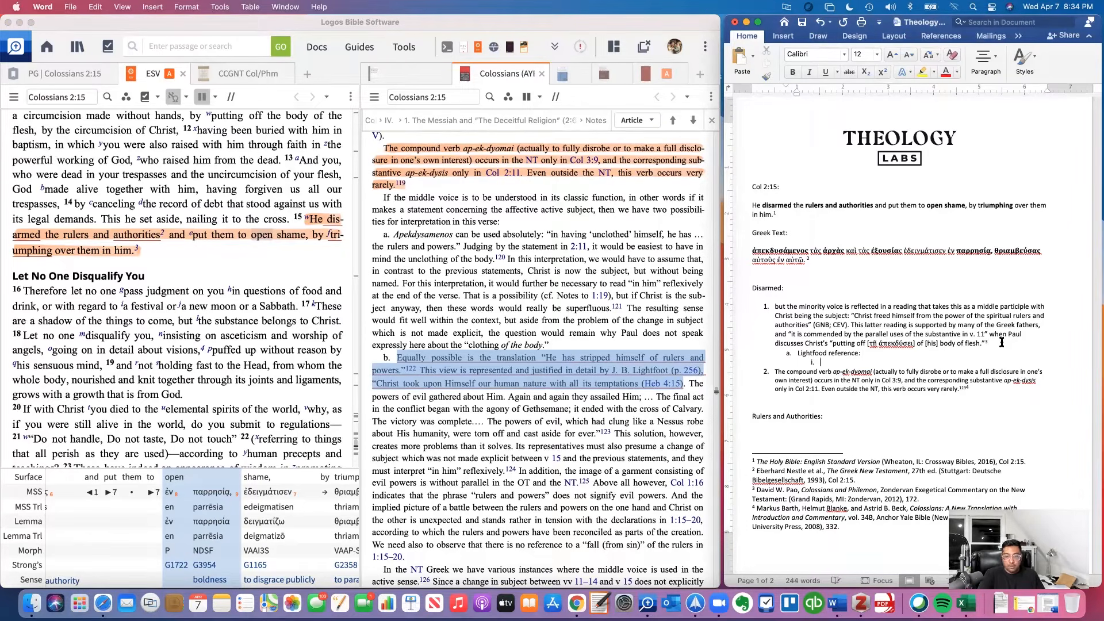
{"action": "key", "text": "super+v"}
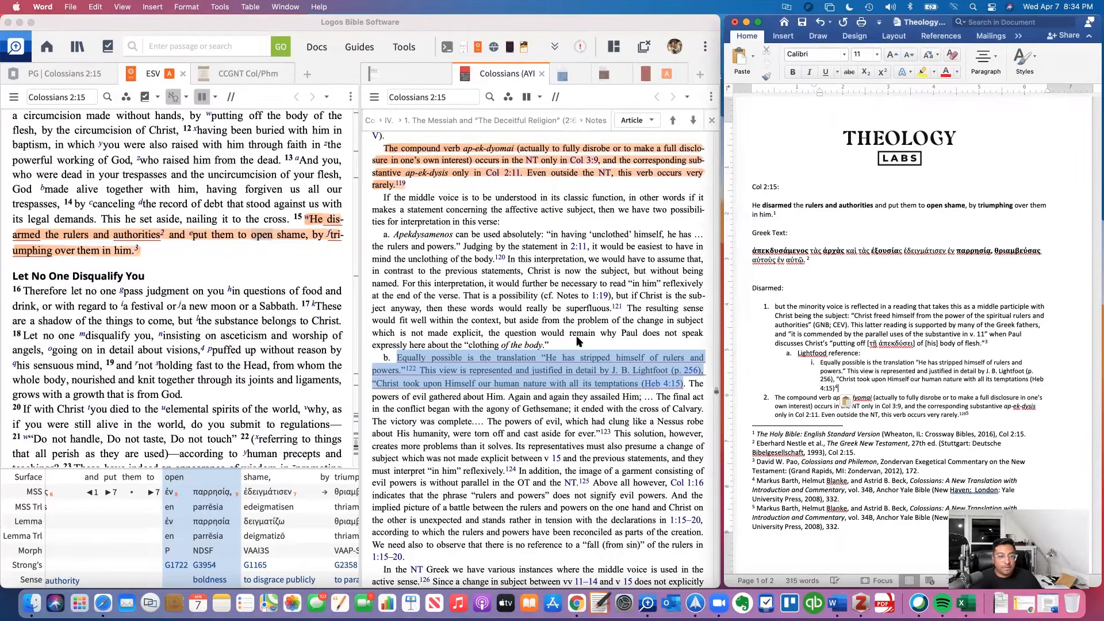
{"action": "left_click", "coordinate": [578, 341]}
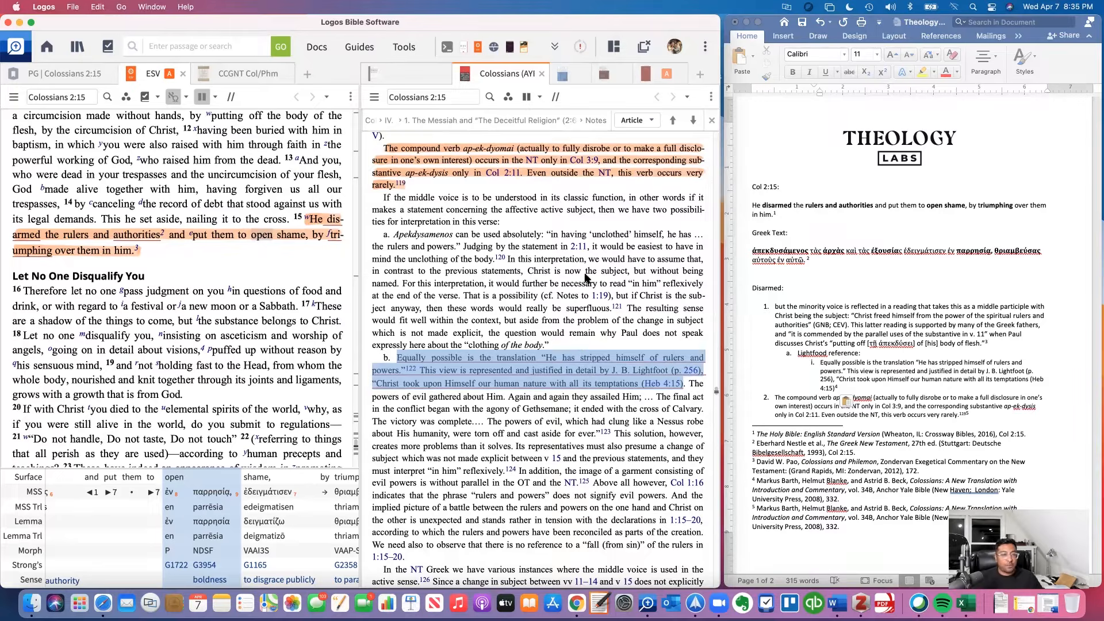
{"action": "left_click", "coordinate": [573, 234]}
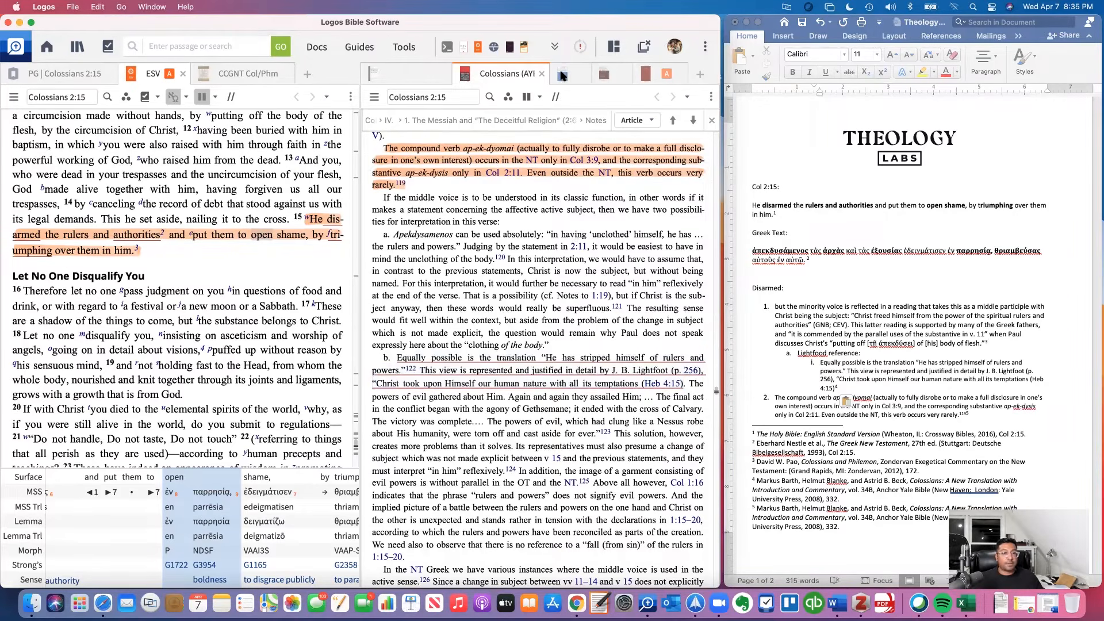
- Skim the Colossians and Philemon commentary's discussion of the verb apekdyomai and the interpreters' views on it
{"action": "left_click", "coordinate": [563, 77]}
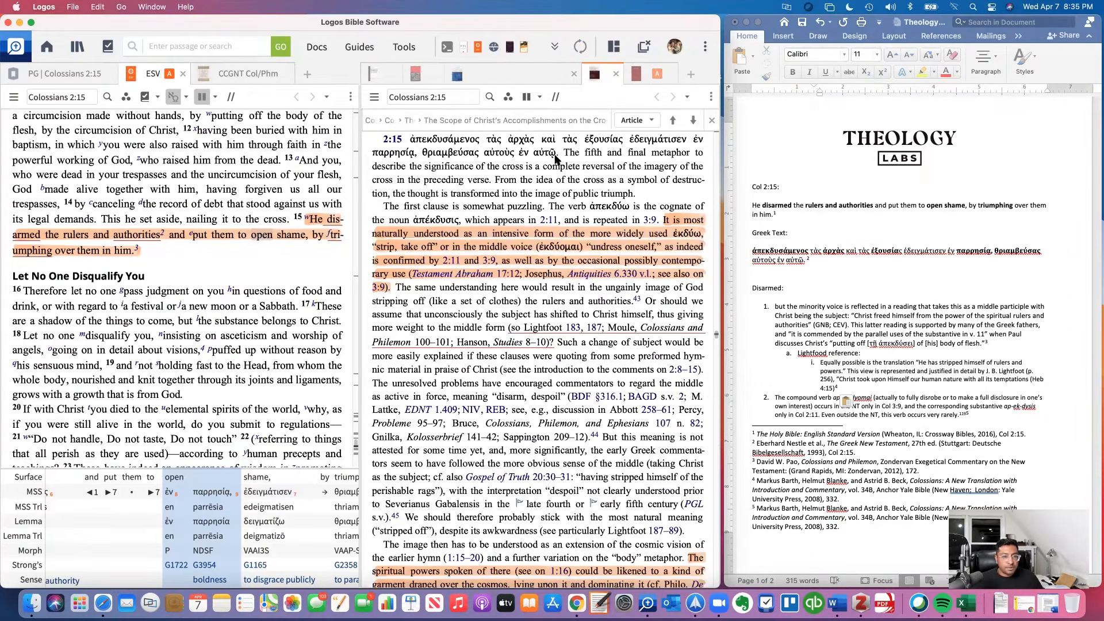
{"action": "left_click", "coordinate": [458, 74]}
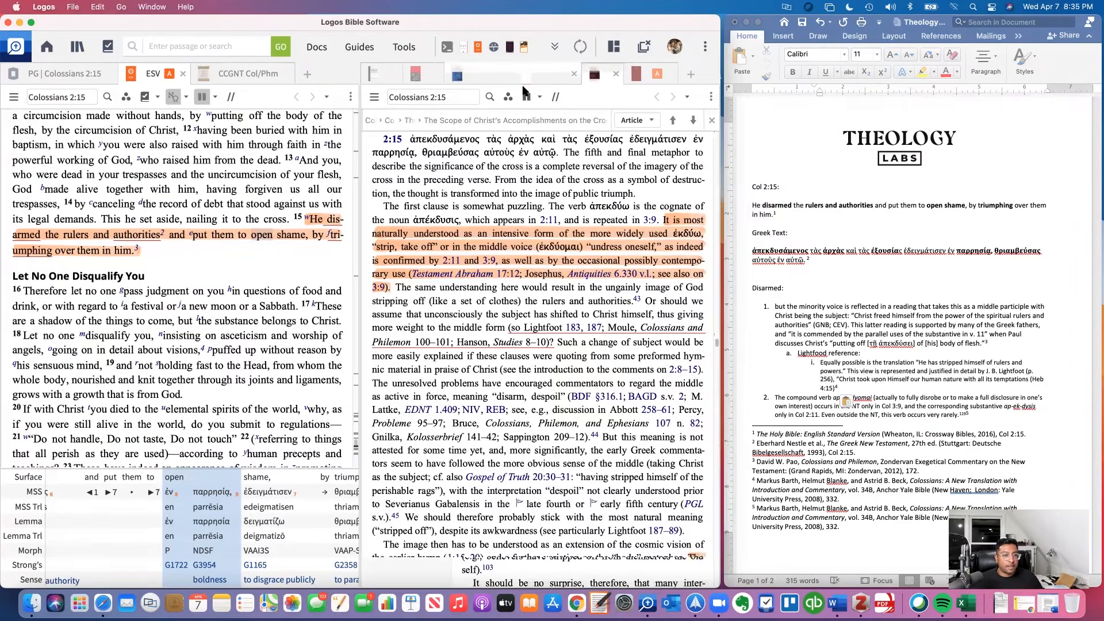
{"action": "scroll", "coordinate": [594, 266], "scroll_direction": "down", "scroll_amount": 3}
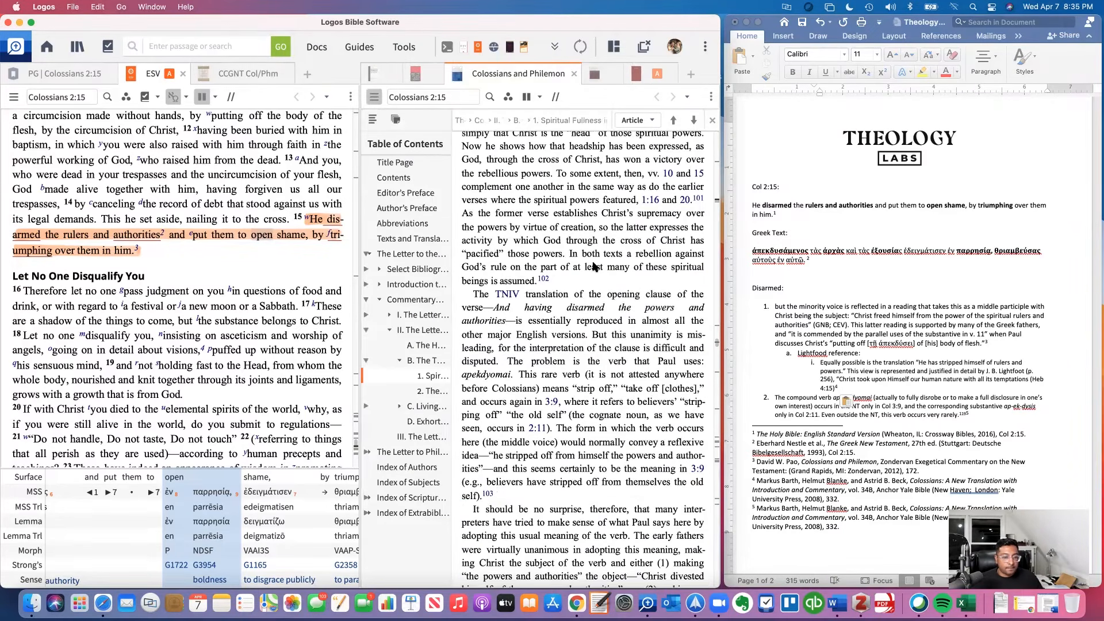
{"action": "scroll", "coordinate": [594, 265], "scroll_direction": "down", "scroll_amount": 9}
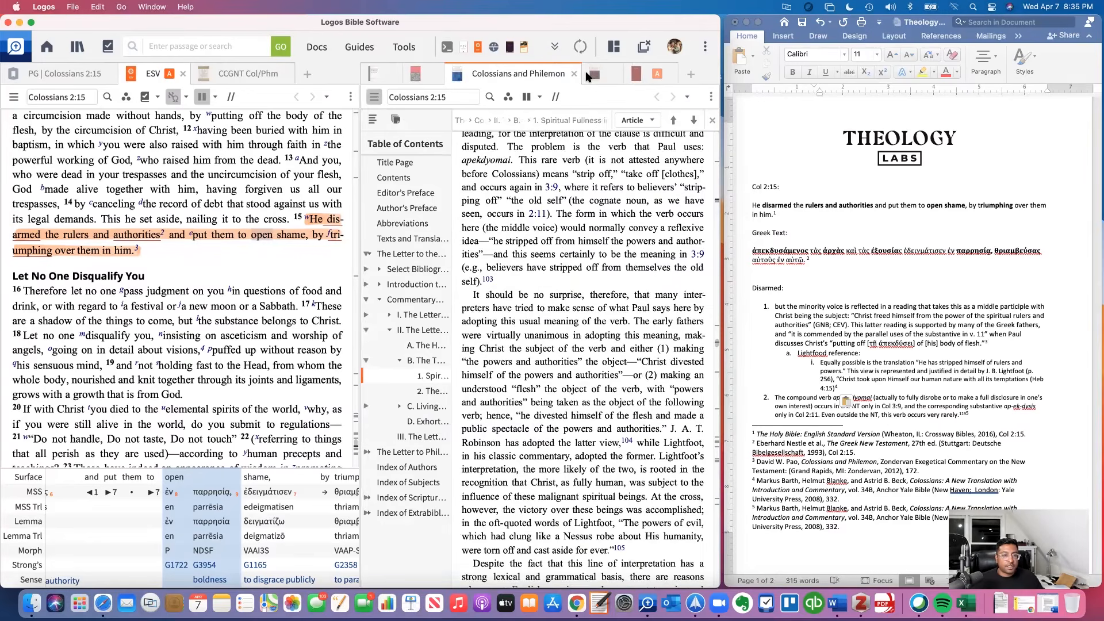
- Read the NIGTC commentary's explanation of the first clause of 2:15, including the highlighted meaning of the verb
{"action": "left_click", "coordinate": [592, 75]}
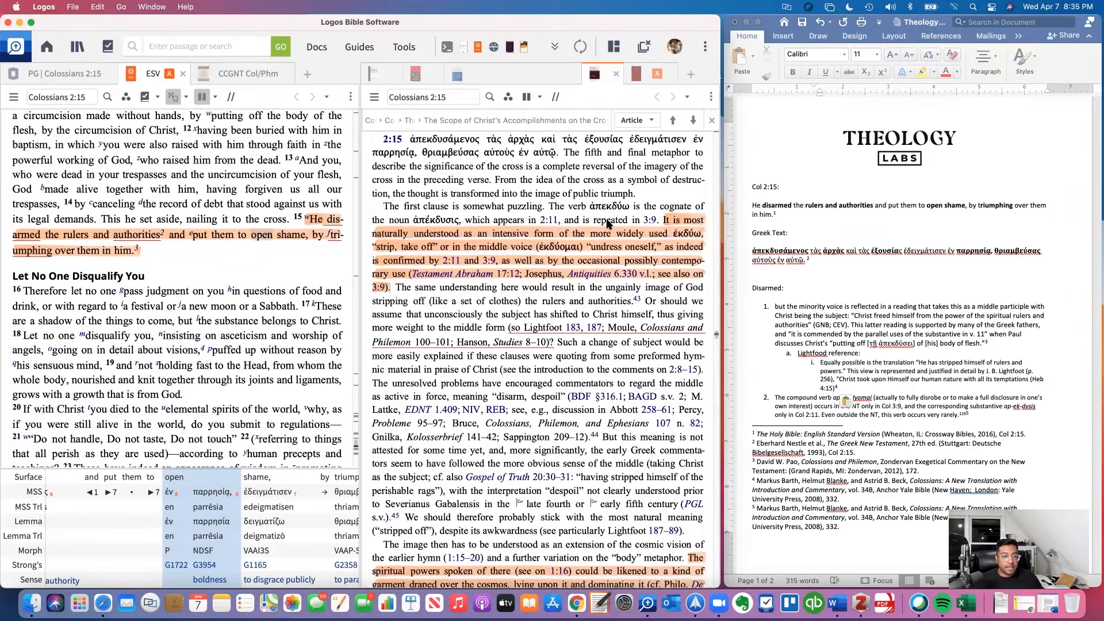
{"action": "scroll", "coordinate": [609, 227], "scroll_direction": "down", "scroll_amount": 1}
{"action": "scroll", "coordinate": [608, 230], "scroll_direction": "down", "scroll_amount": 2}
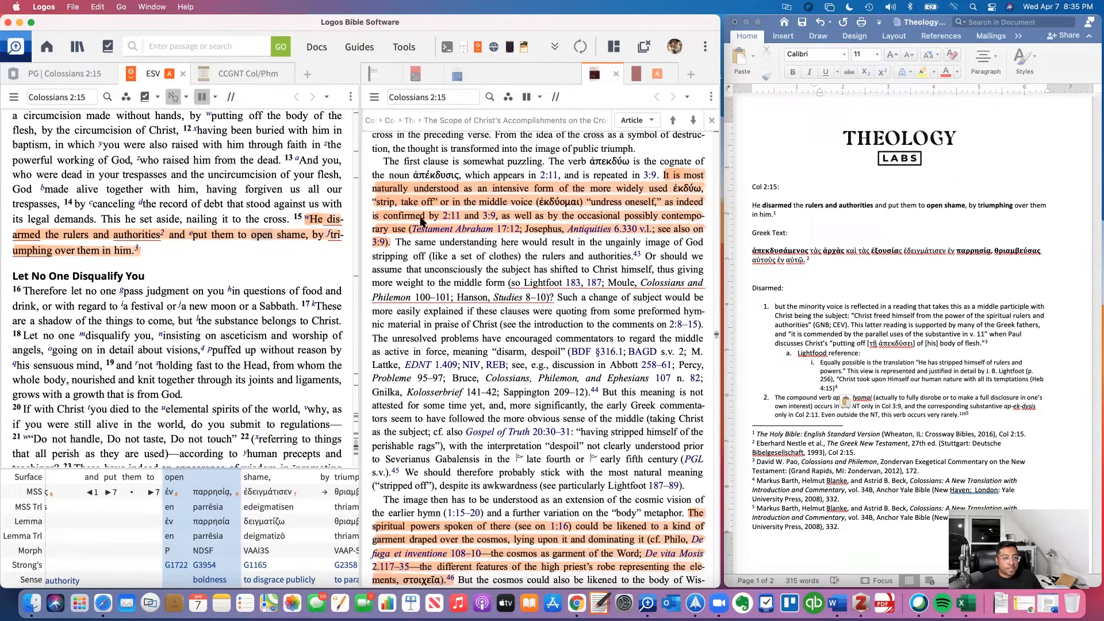
{"action": "scroll", "coordinate": [621, 229], "scroll_direction": "down", "scroll_amount": 1}
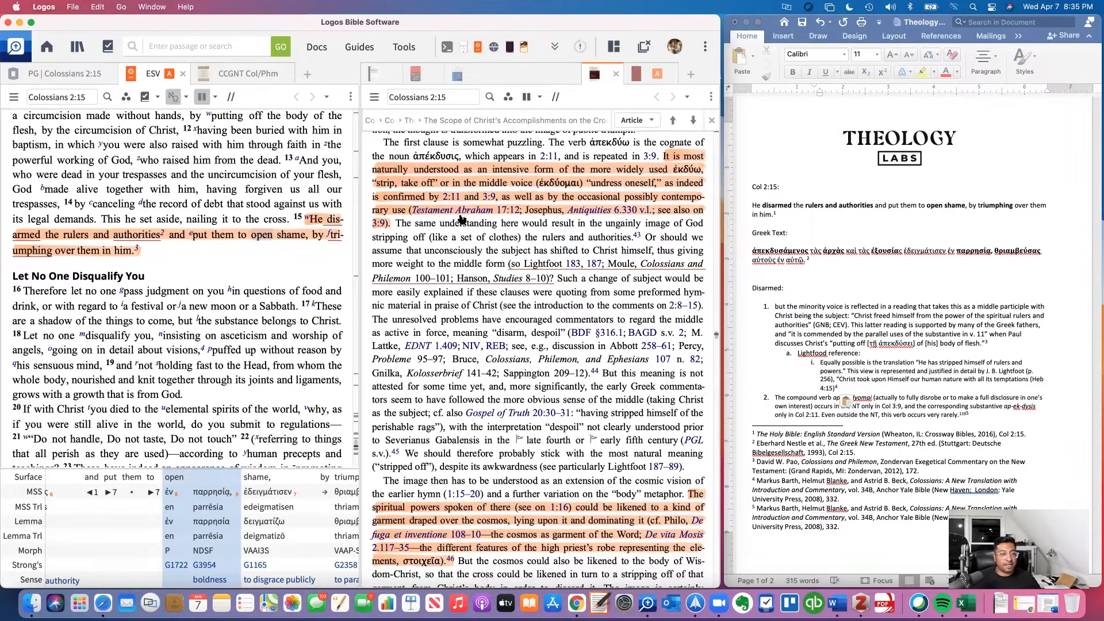
- Preview the cited Testament Abraham 17:12 and Josephus references in the NIGTC commentary, and open Antiquities 6.330
{"action": "mouse_move", "coordinate": [443, 213]}
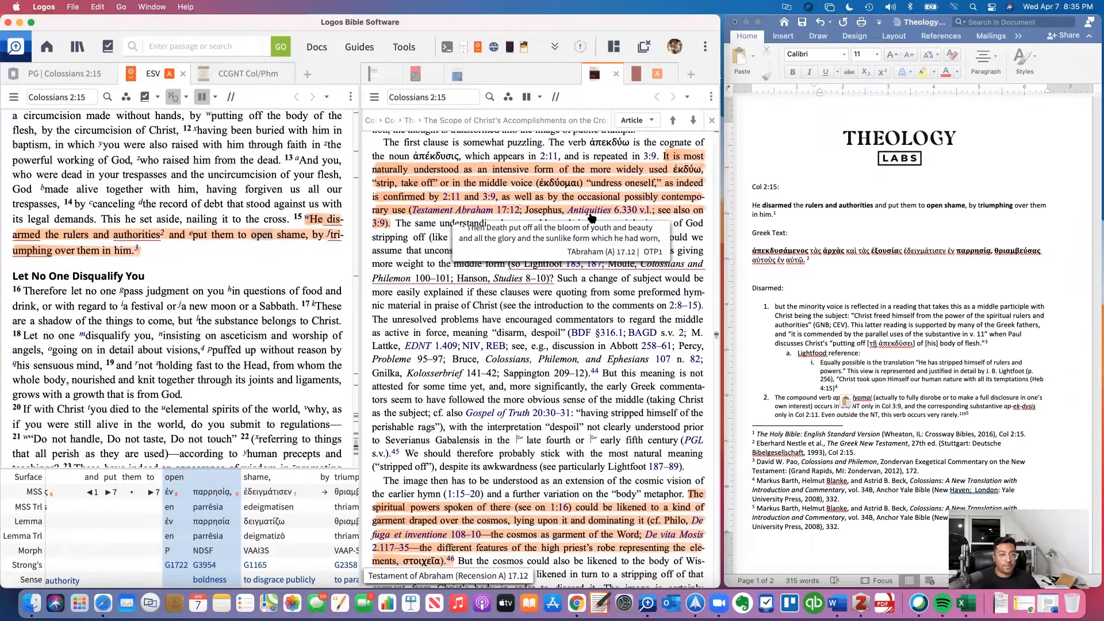
{"action": "mouse_move", "coordinate": [598, 213]}
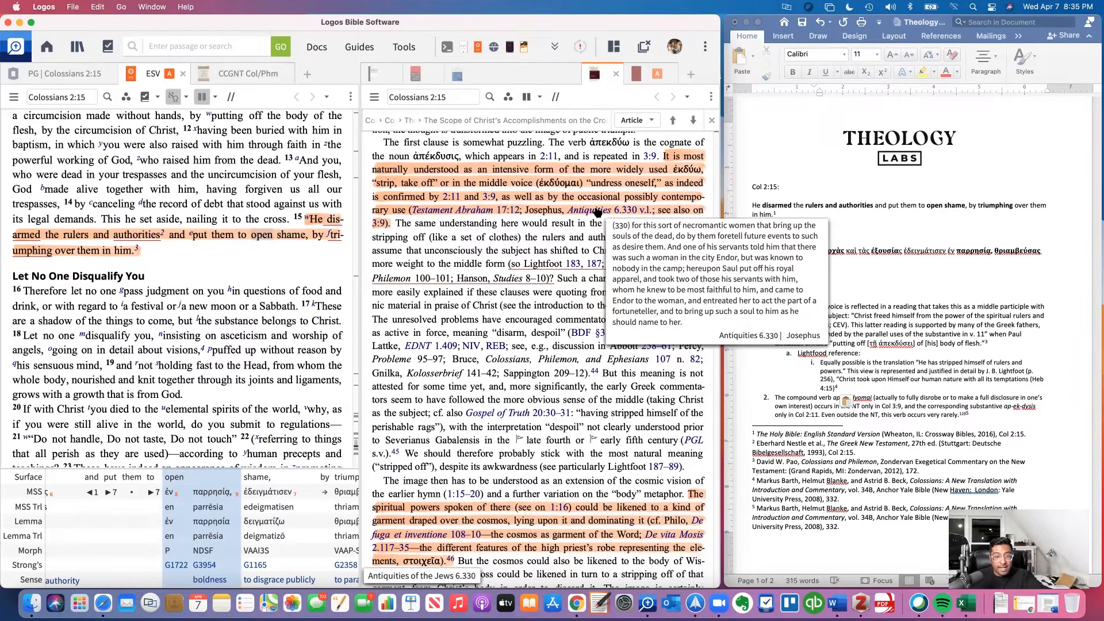
{"action": "scroll", "coordinate": [598, 212], "scroll_direction": "down", "scroll_amount": 1}
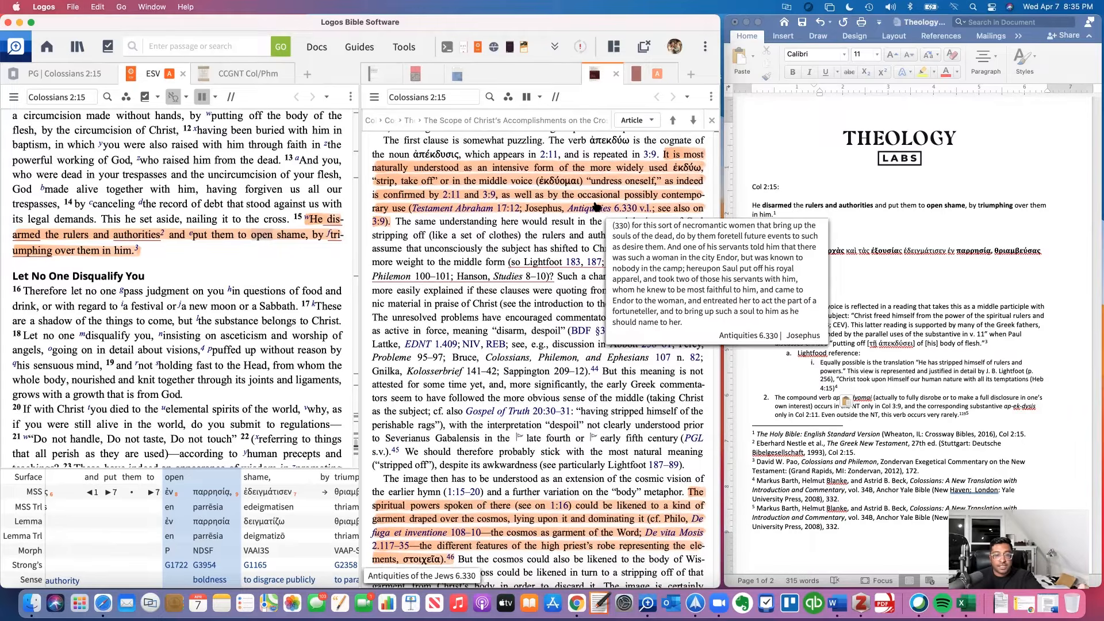
{"action": "scroll", "coordinate": [597, 206], "scroll_direction": "down", "scroll_amount": 1}
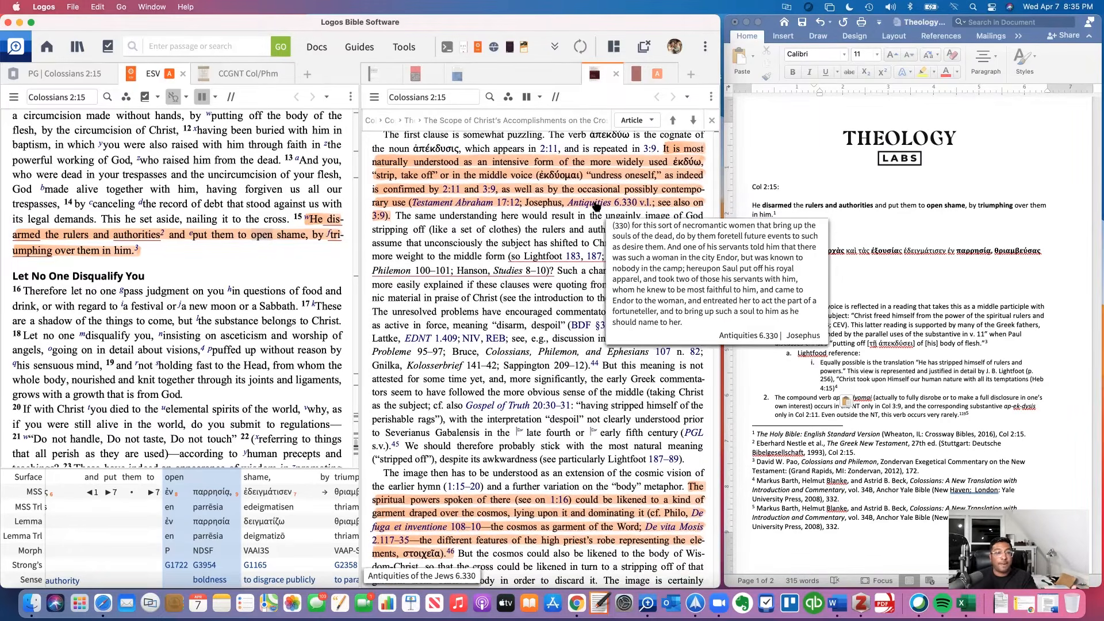
{"action": "scroll", "coordinate": [596, 207], "scroll_direction": "up", "scroll_amount": 1}
{"action": "scroll", "coordinate": [596, 206], "scroll_direction": "up", "scroll_amount": 1}
{"action": "left_click", "coordinate": [596, 205]}
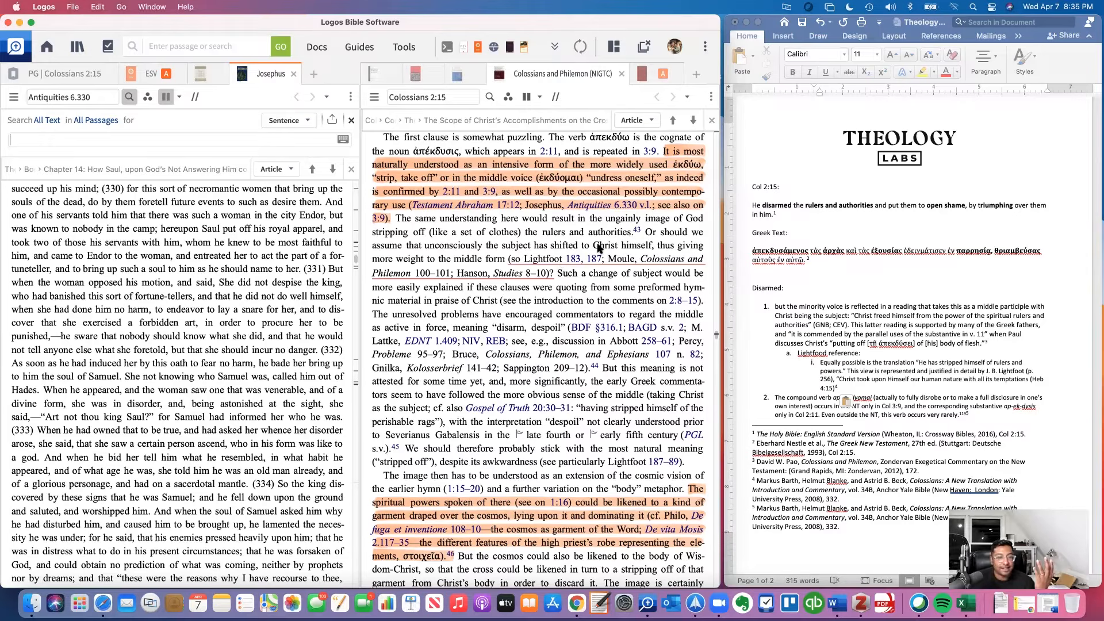
- Copy the NIGTC passage starting "Or should we assume that unconsciously" into Word as the second entry under "Lightfood reference:", with its citation footnote
{"action": "left_click_drag", "start_coordinate": [646, 232], "coordinate": [553, 278]}
{"action": "key", "text": "super+c"}
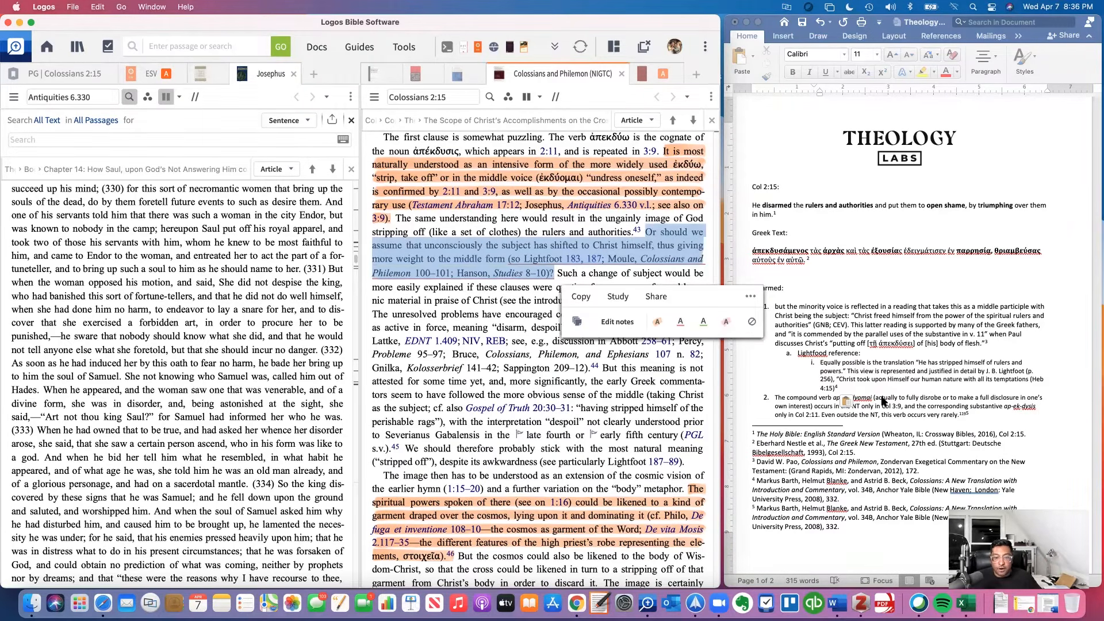
{"action": "left_click", "coordinate": [874, 386]}
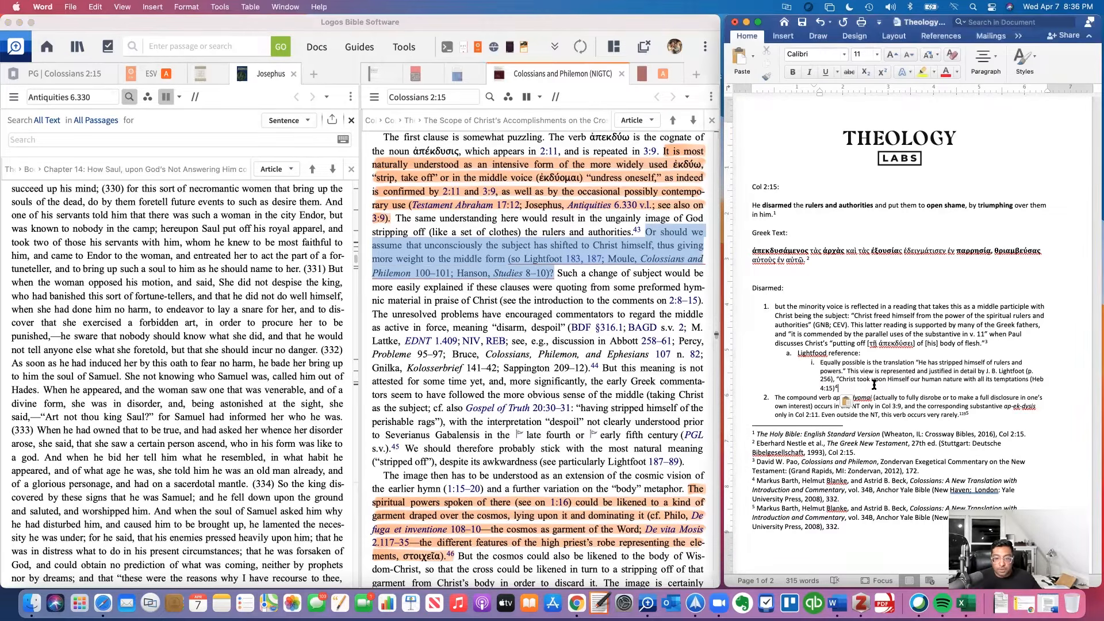
{"action": "key", "text": "Return"}
{"action": "key", "text": "super+v"}
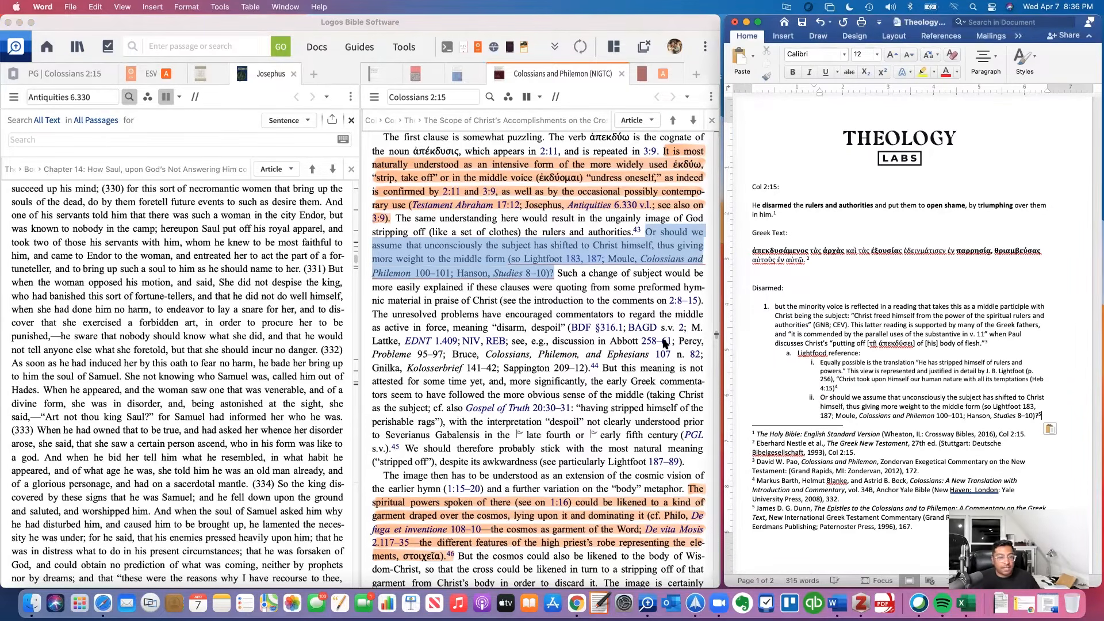
- Read on in the NIGTC commentary to the highlighted garment imagery, and locate item 2 of the "Disarmed:" list in Word
{"action": "scroll", "coordinate": [611, 336], "scroll_direction": "down", "scroll_amount": 4}
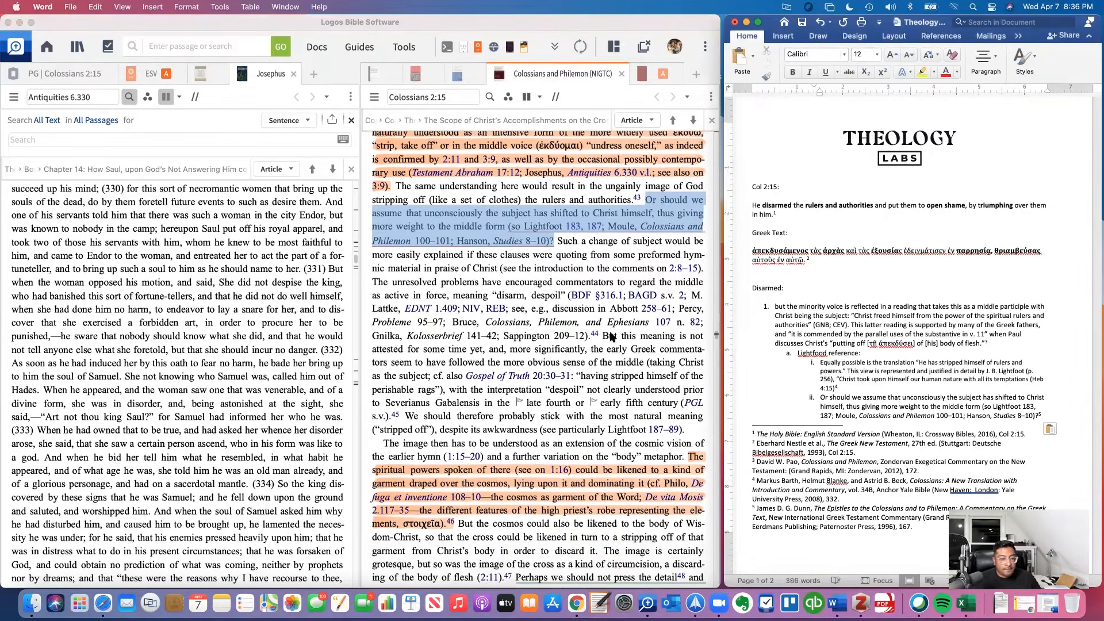
{"action": "scroll", "coordinate": [662, 415], "scroll_direction": "down", "scroll_amount": 3}
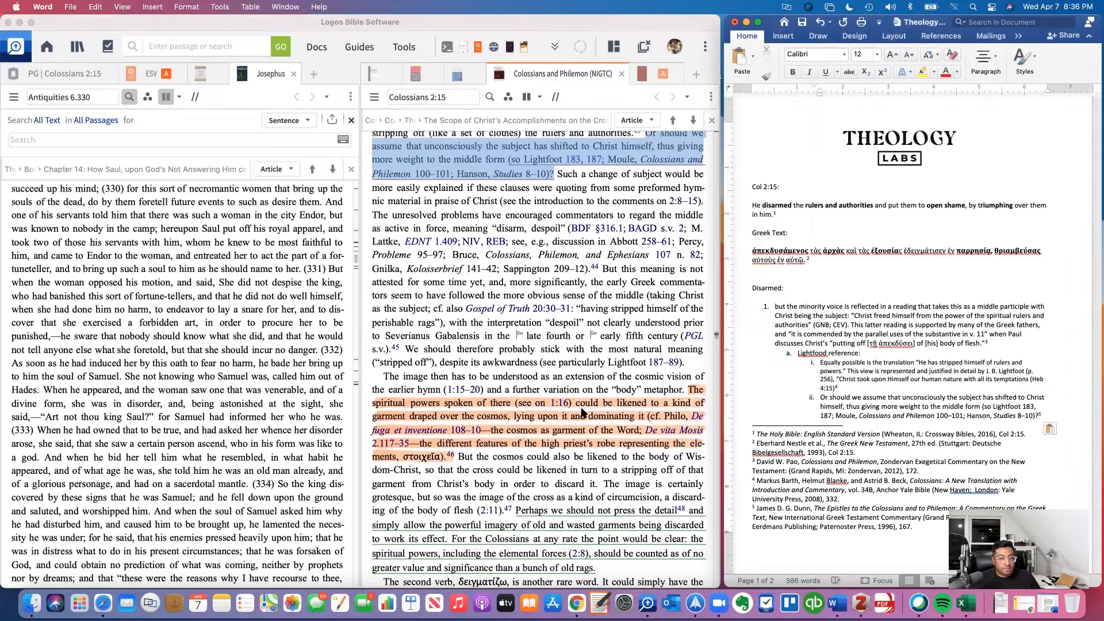
{"action": "scroll", "coordinate": [688, 400], "scroll_direction": "down", "scroll_amount": 1}
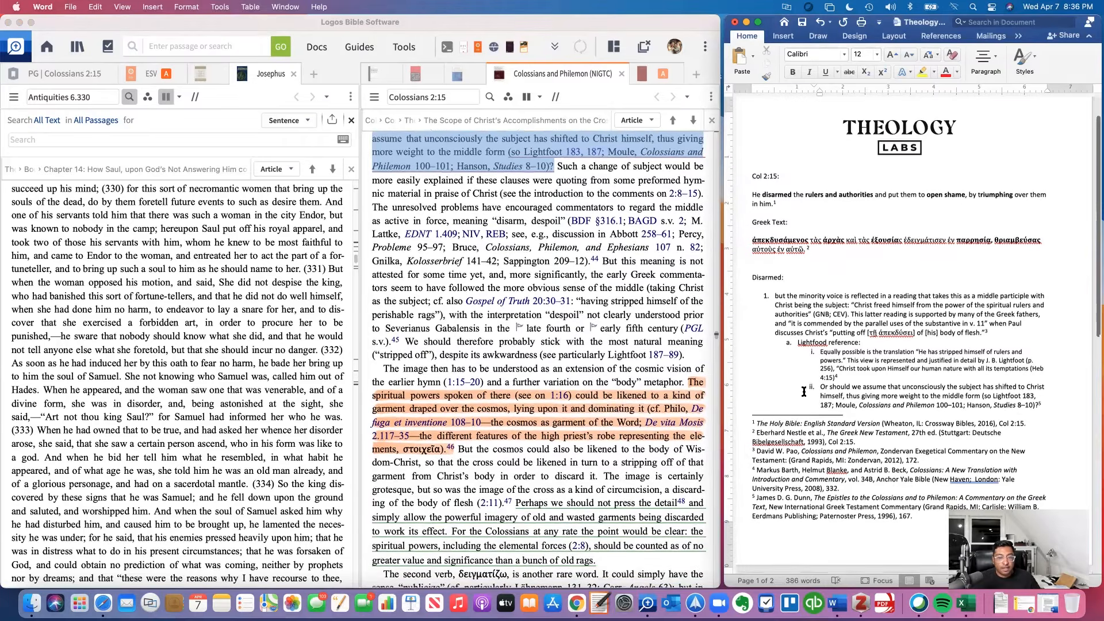
{"action": "scroll", "coordinate": [802, 394], "scroll_direction": "down", "scroll_amount": 3}
{"action": "scroll", "coordinate": [803, 394], "scroll_direction": "down", "scroll_amount": 5}
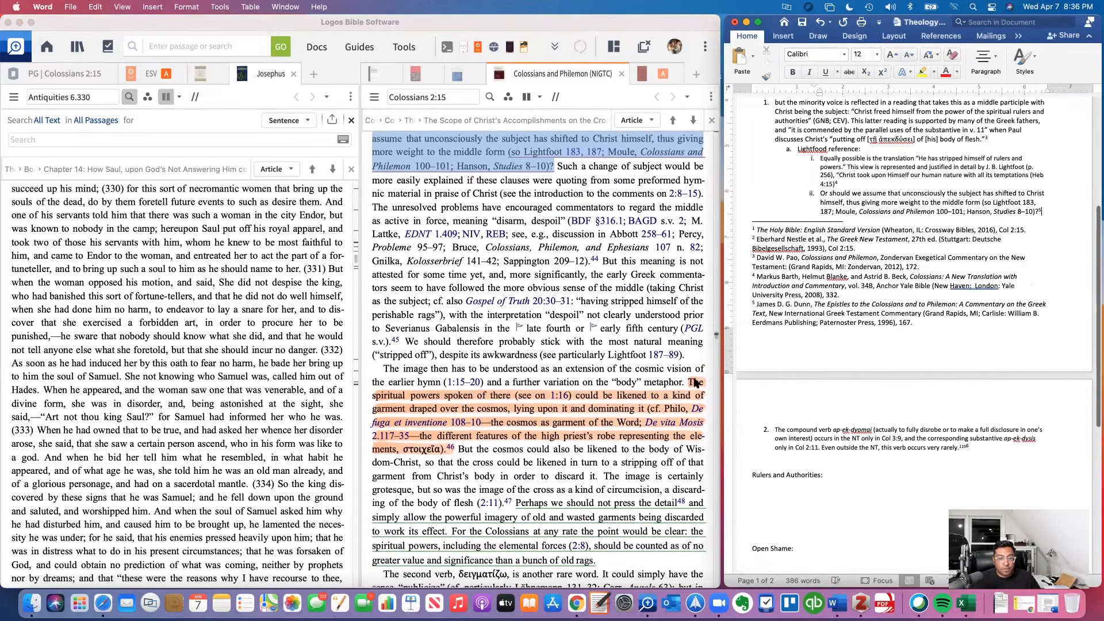
- Copy the highlighted commentary passage from "The spiritual powers spoken of there" through "στοιχεῖα" into the Word document under "Rulers and Authorities:"
{"action": "left_click", "coordinate": [681, 413]}
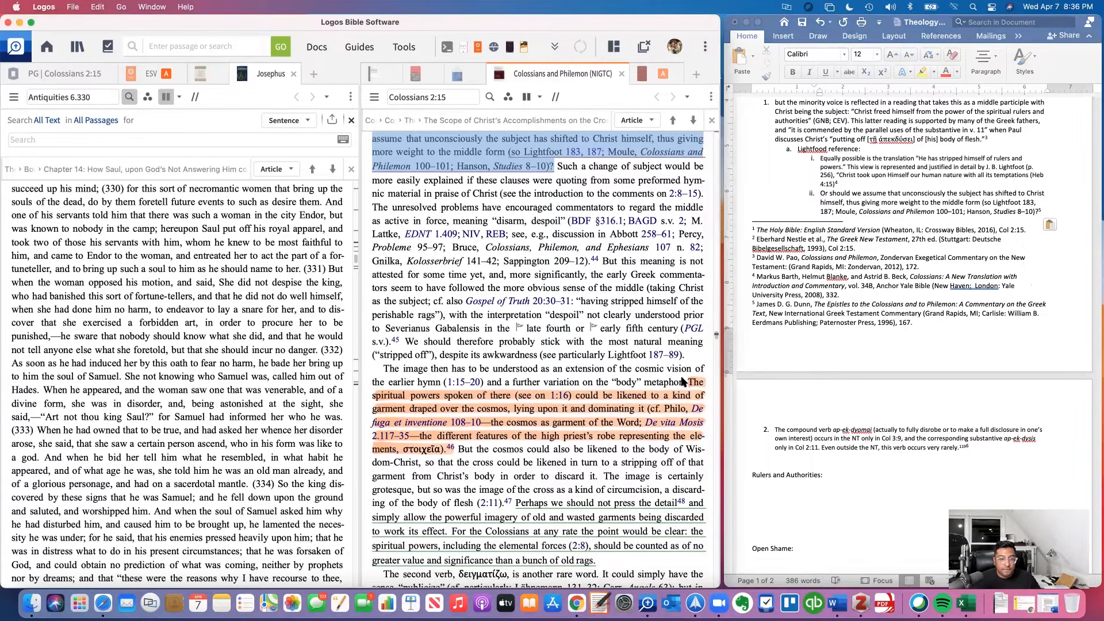
{"action": "left_click_drag", "start_coordinate": [682, 381], "coordinate": [510, 396]}
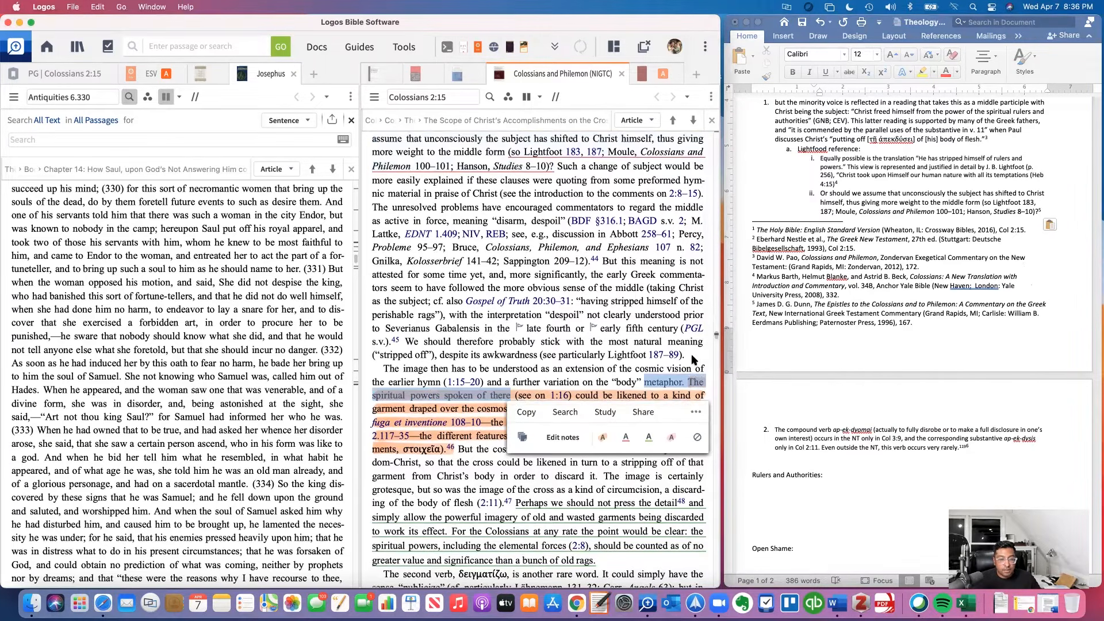
{"action": "left_click", "coordinate": [686, 381]}
{"action": "left_click_drag", "start_coordinate": [685, 380], "coordinate": [454, 448]}
{"action": "left_click", "coordinate": [806, 490]}
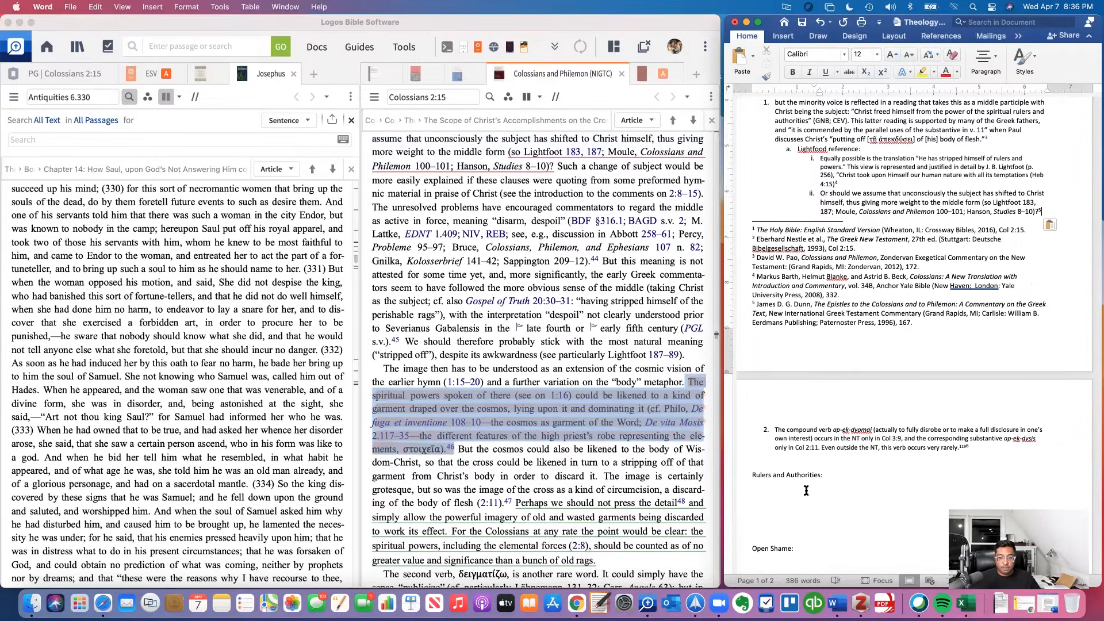
{"action": "left_click", "coordinate": [806, 490]}
{"action": "type", "text": "The spiritual powers spoken of there (see on 1:16) could be likened to a kind of garment draped over the cosmos, lying upon it and dominating it (cf. Philo, De fuga et inventione 108–10—the cosmos as garment of the Word; De vita Mosis 2.117–35—the different features of the high priest's robe representing the elements, στοιχεῖα).7"}
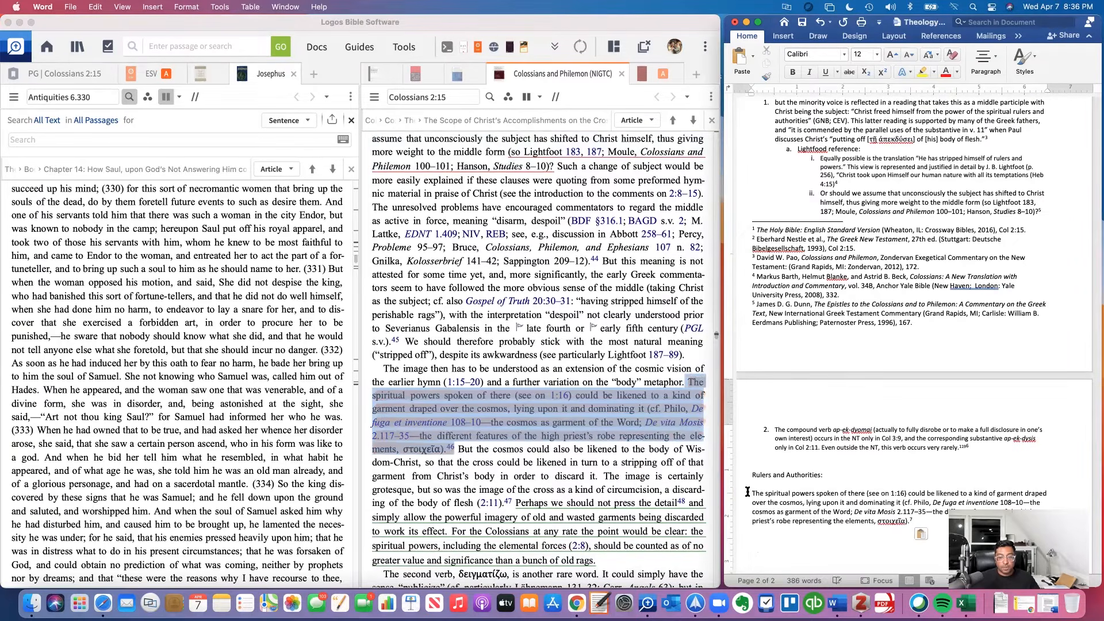
- Format the pasted spiritual powers paragraph as a numbered list item
{"action": "left_click", "coordinate": [996, 63]}
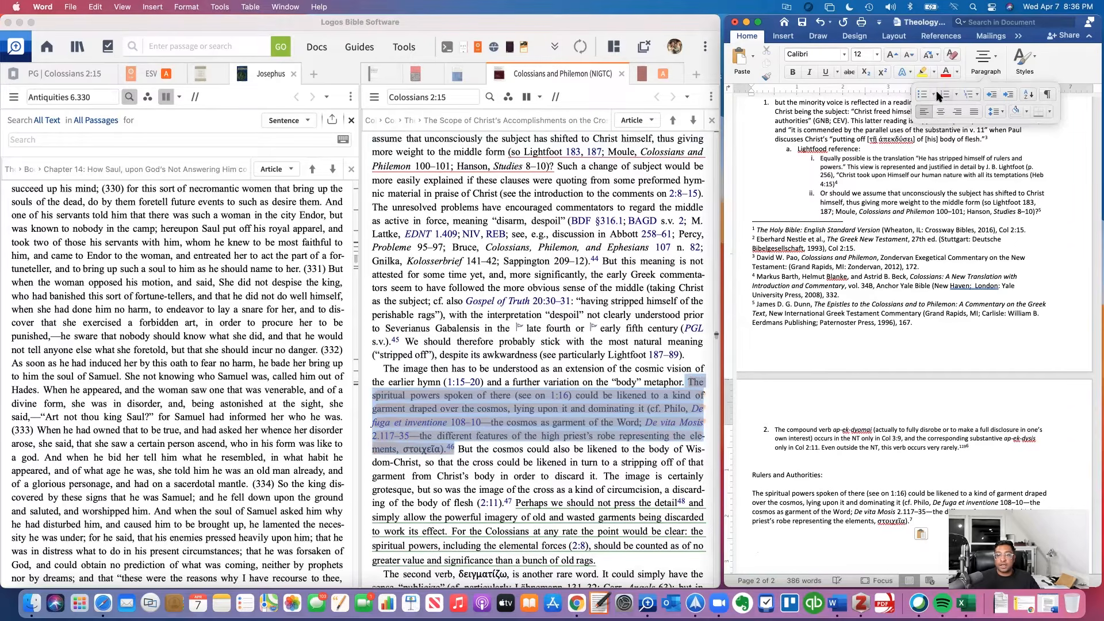
{"action": "left_click", "coordinate": [943, 94]}
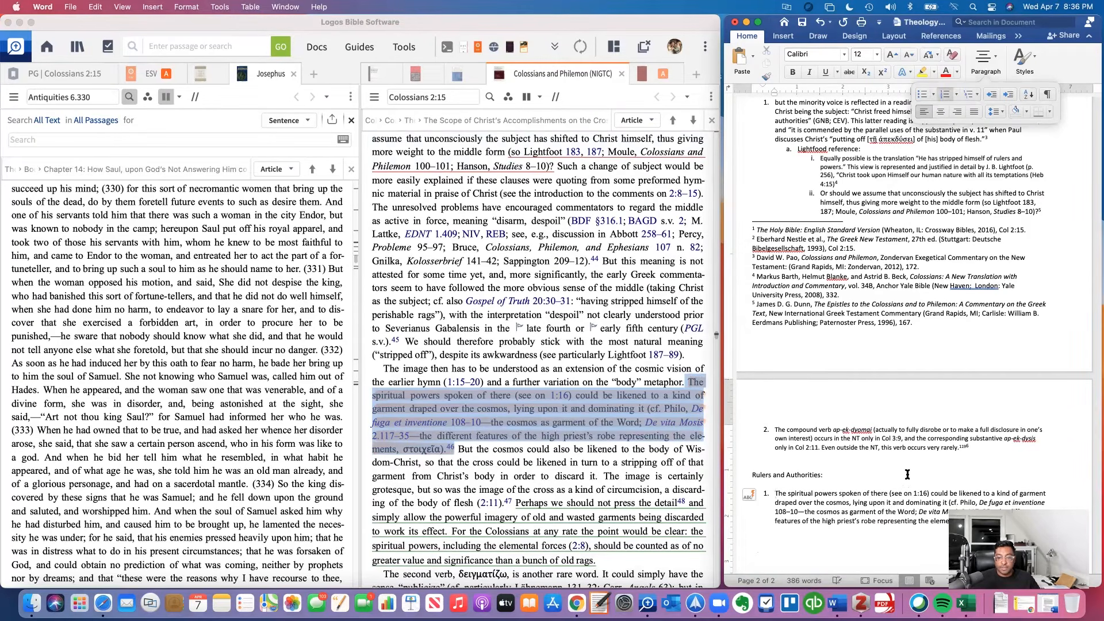
{"action": "left_click", "coordinate": [908, 475]}
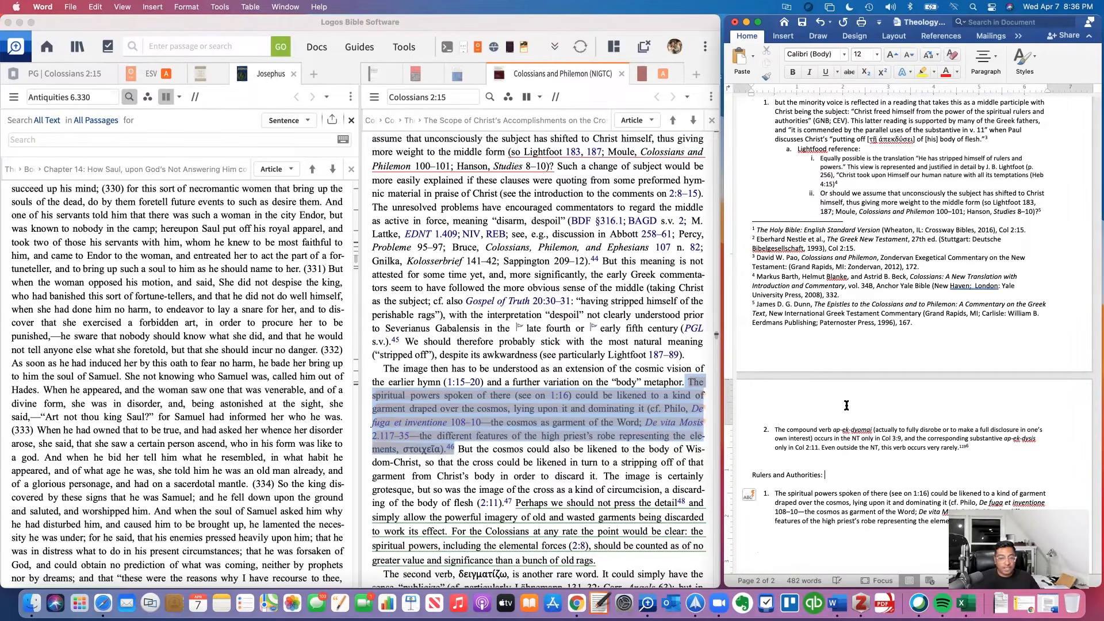
- In the Logos commentary, copy the underlined passage from "Perhaps we should not press the detail" through "a bunch of old rags."
{"action": "scroll", "coordinate": [593, 456], "scroll_direction": "down", "scroll_amount": 1}
{"action": "scroll", "coordinate": [594, 456], "scroll_direction": "down", "scroll_amount": 5}
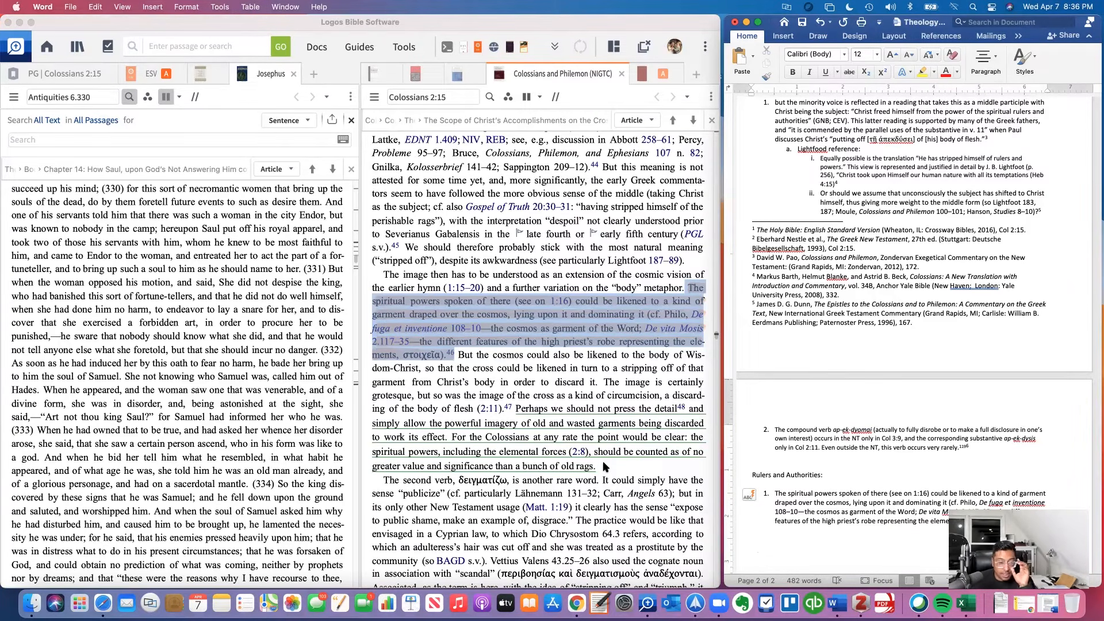
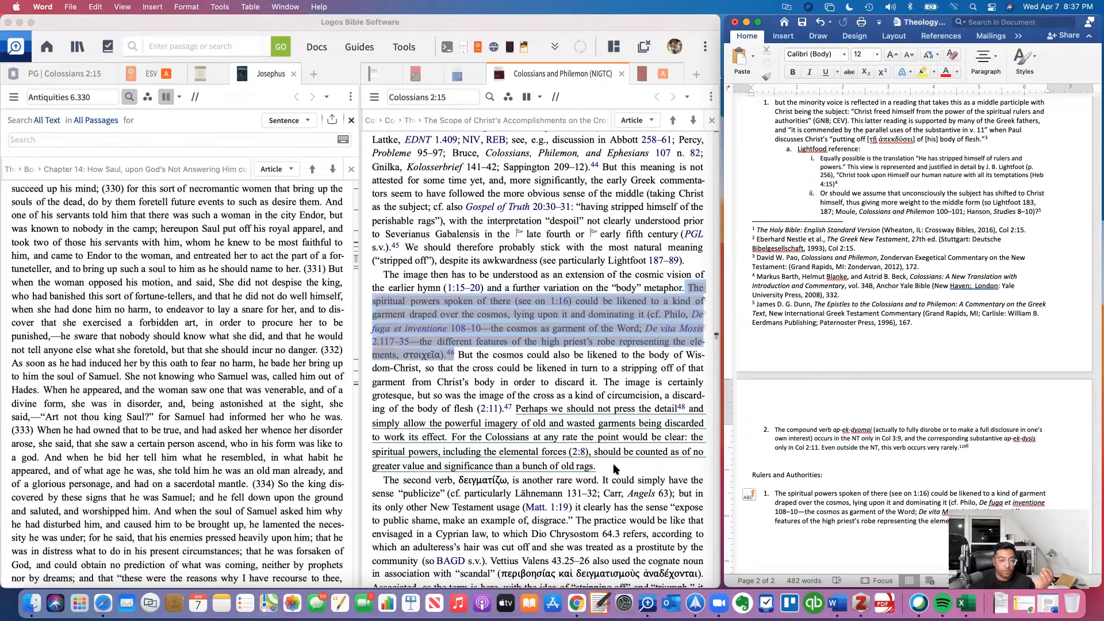
{"action": "left_click", "coordinate": [538, 426]}
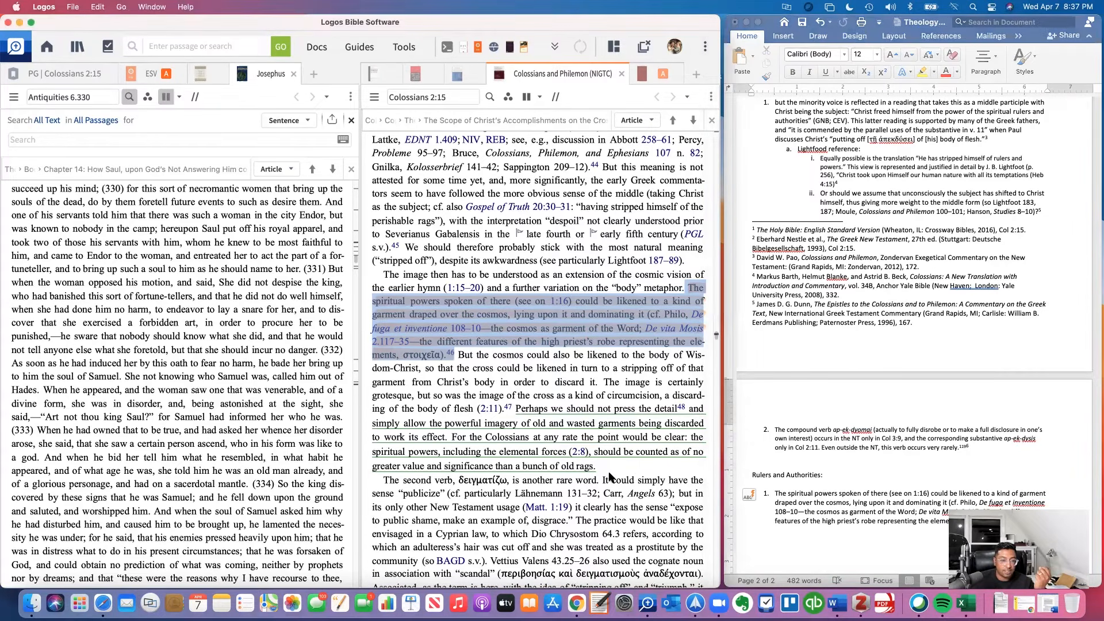
{"action": "left_click", "coordinate": [522, 413]}
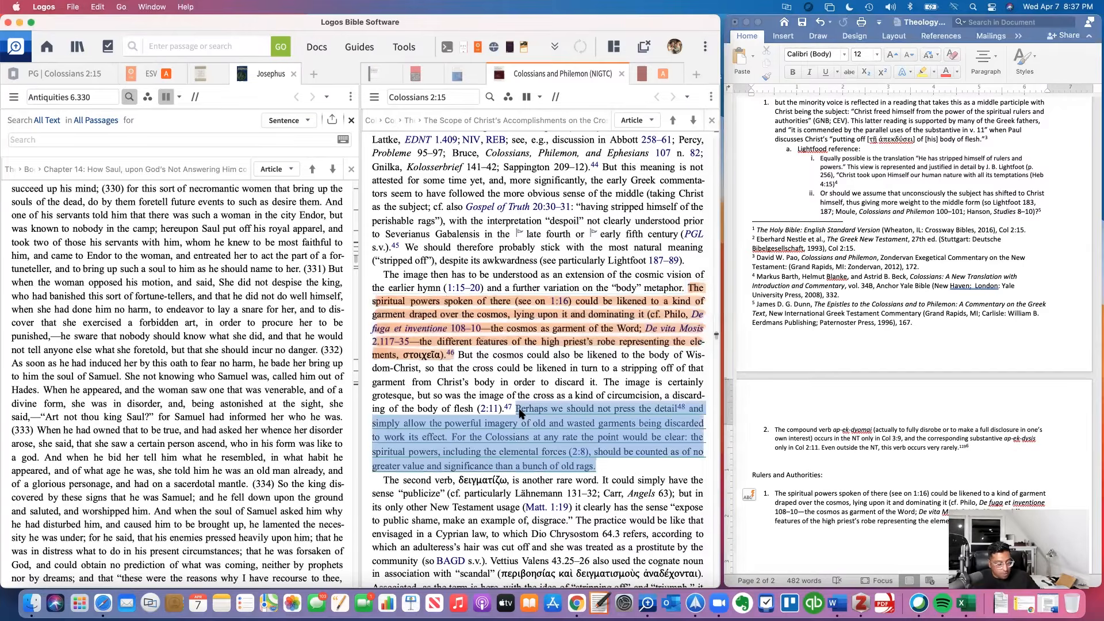
{"action": "key", "text": "super+c"}
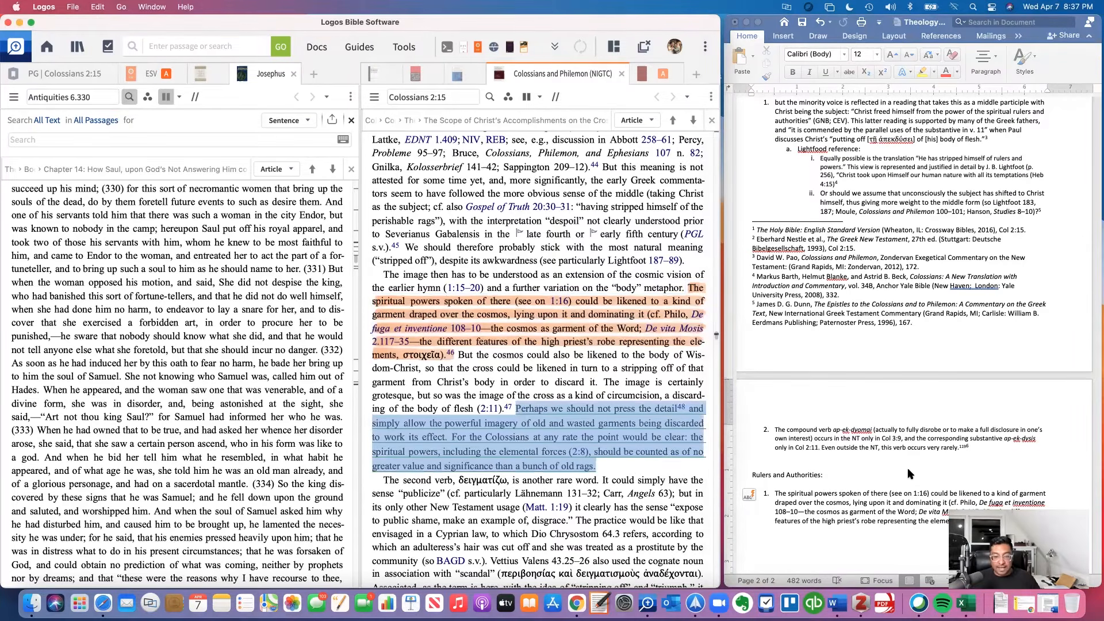
- In the Word document, add "Land the plane, agree with Dunn:" as a new paragraph below item 2, followed by the copied passage
{"action": "left_click", "coordinate": [975, 462]}
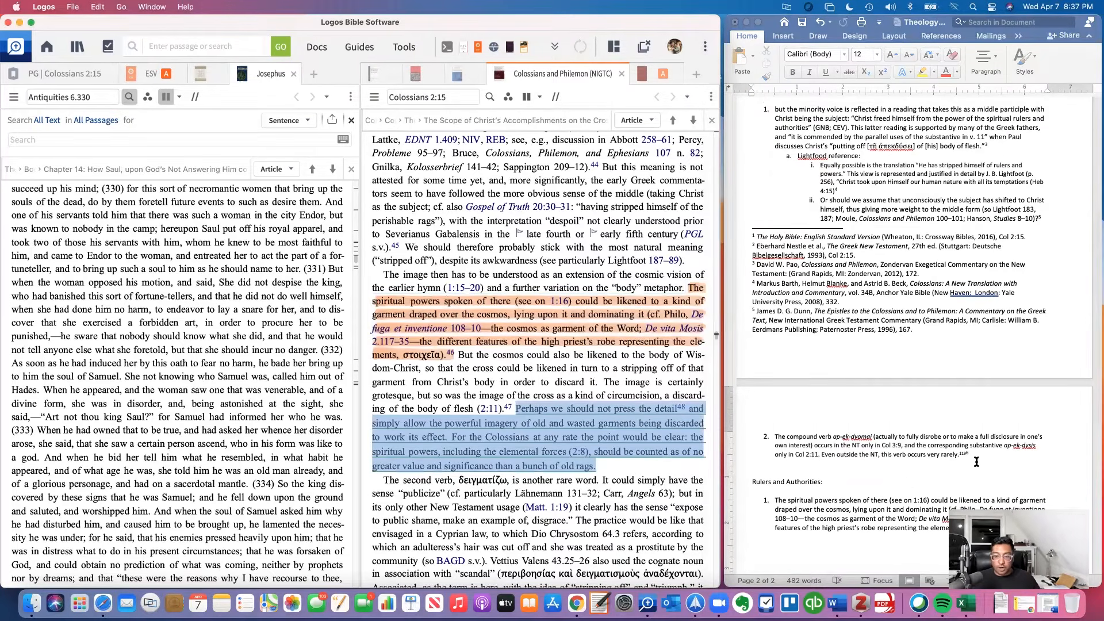
{"action": "key", "text": "Return"}
{"action": "key", "text": "Return"}
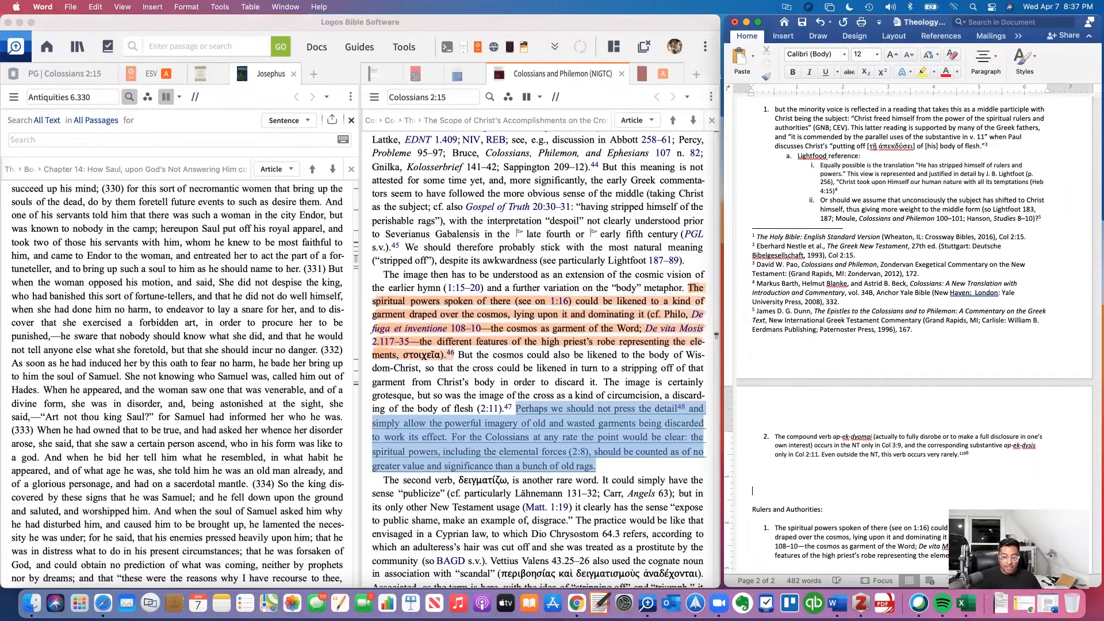
{"action": "type", "text": "Land the"}
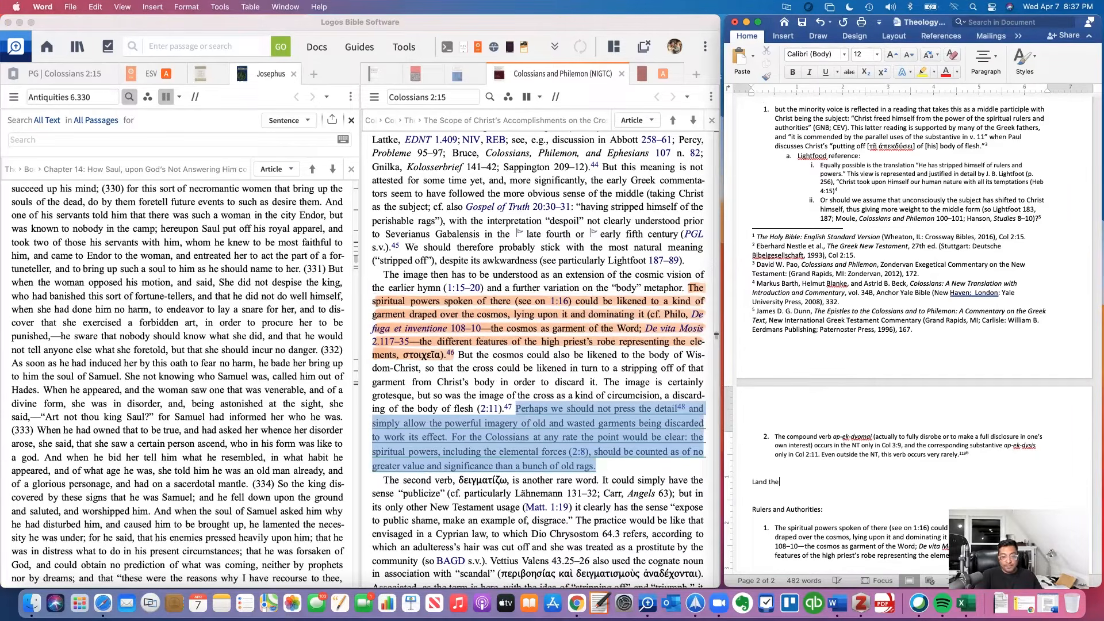
{"action": "type", "text": " plane, agree with Dunn:"}
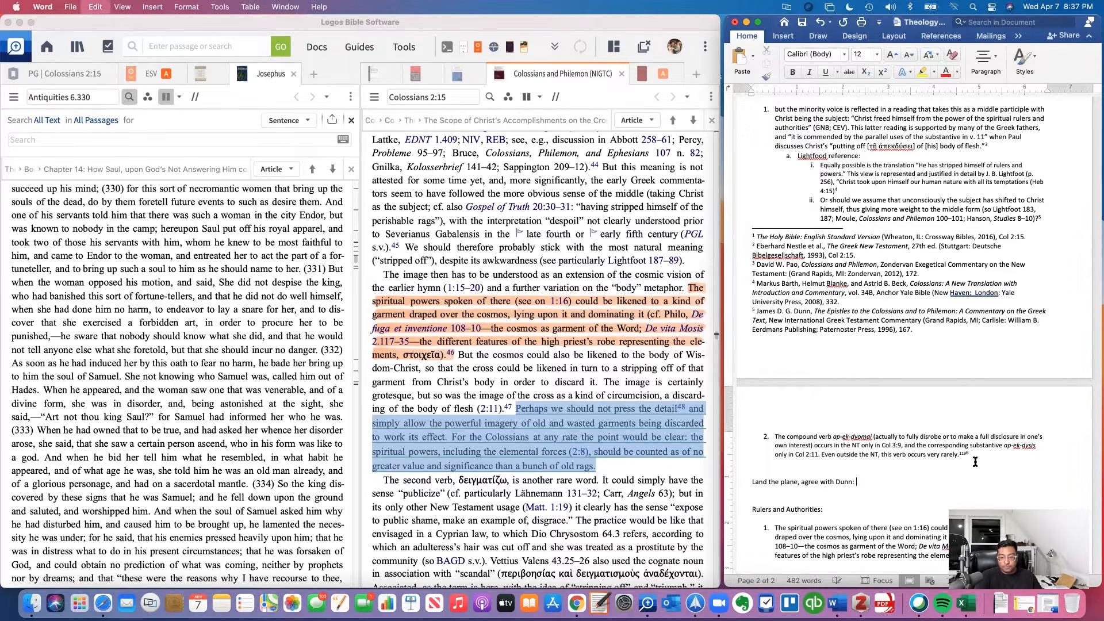
{"action": "key", "text": "super+v"}
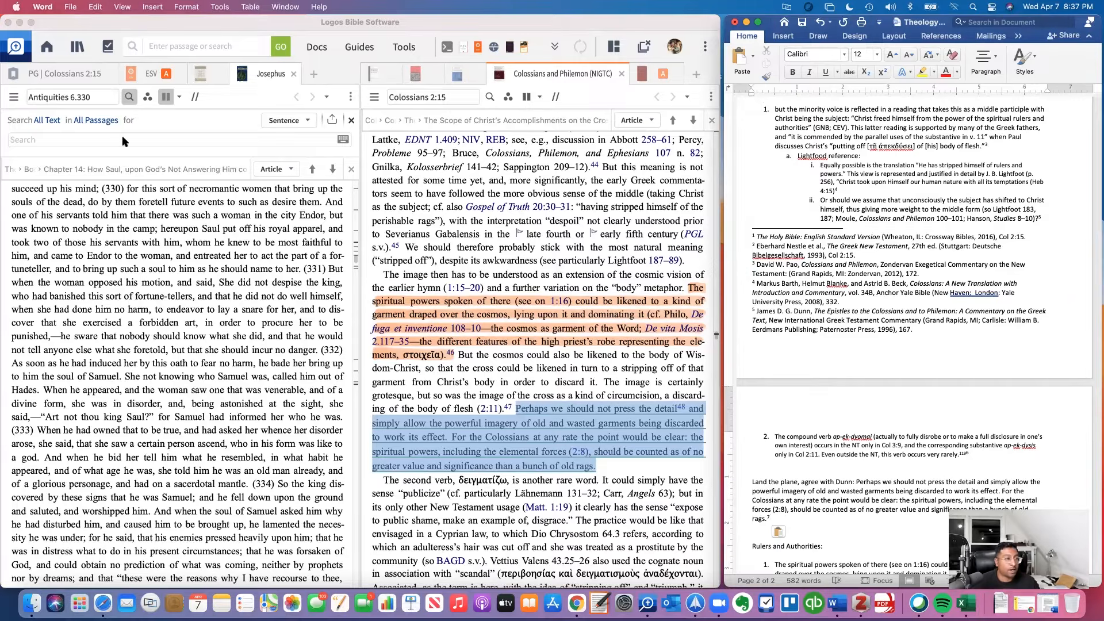
- In Logos, open a Bible Word Study on the Greek lemma behind "disarmed" in ESV Colossians 2:15, and open its NIDNTT entry
{"action": "left_click", "coordinate": [133, 76]}
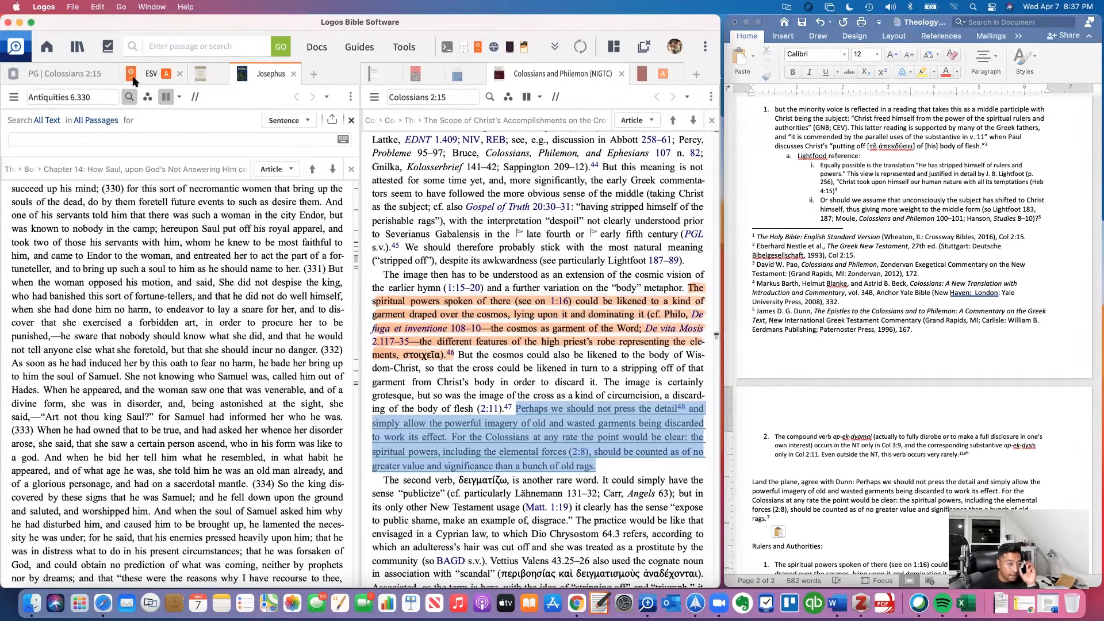
{"action": "left_click", "coordinate": [133, 76]}
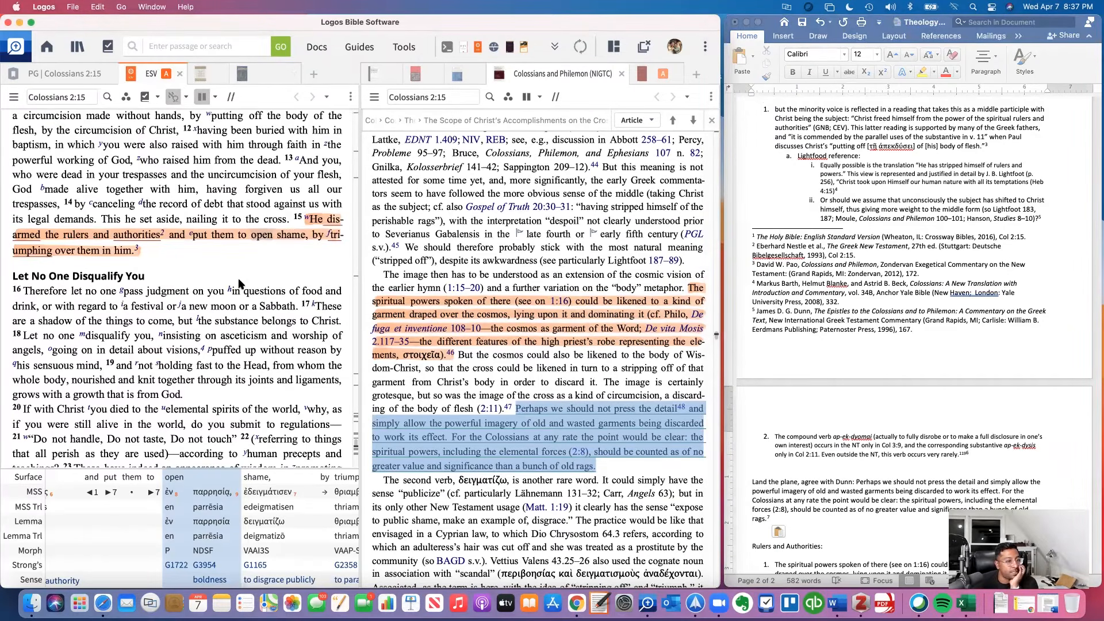
{"action": "left_click", "coordinate": [331, 224]}
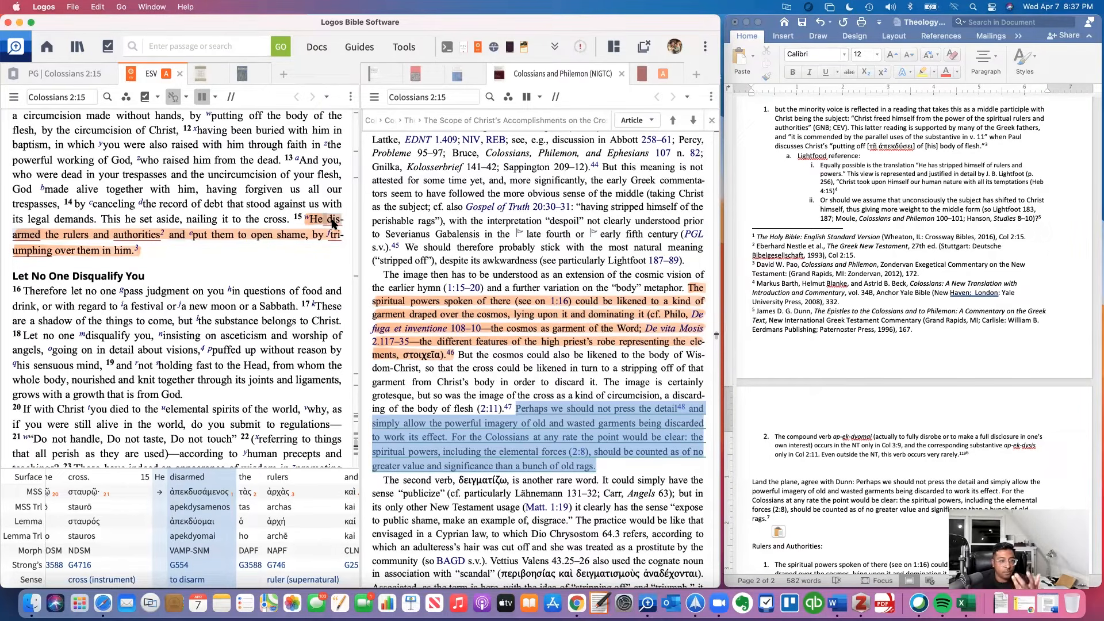
{"action": "right_click", "coordinate": [332, 219]}
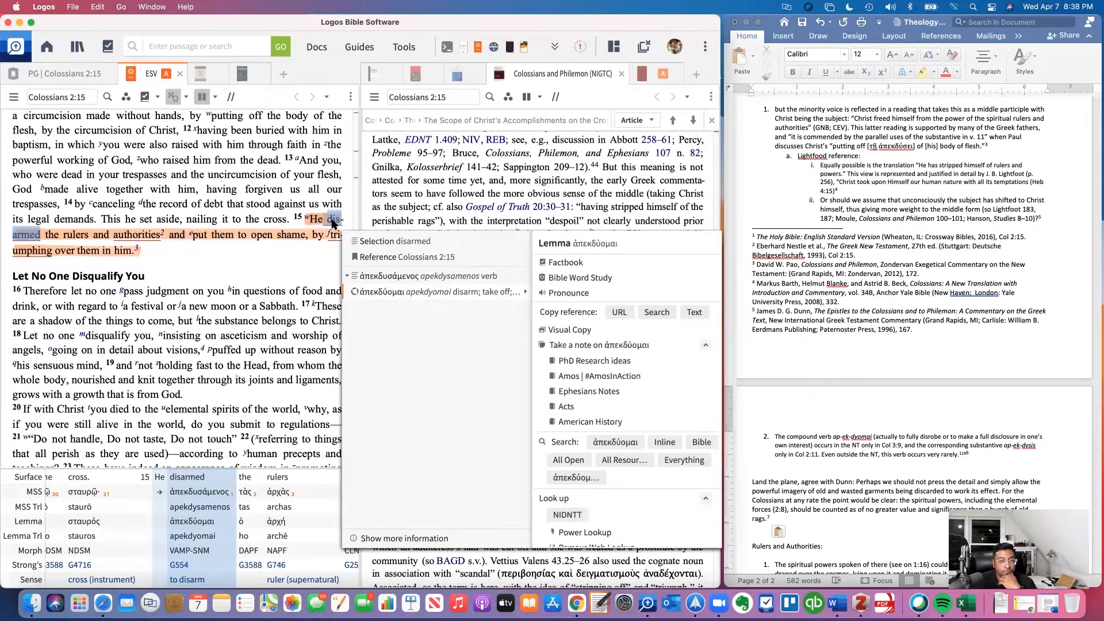
{"action": "left_click", "coordinate": [581, 279]}
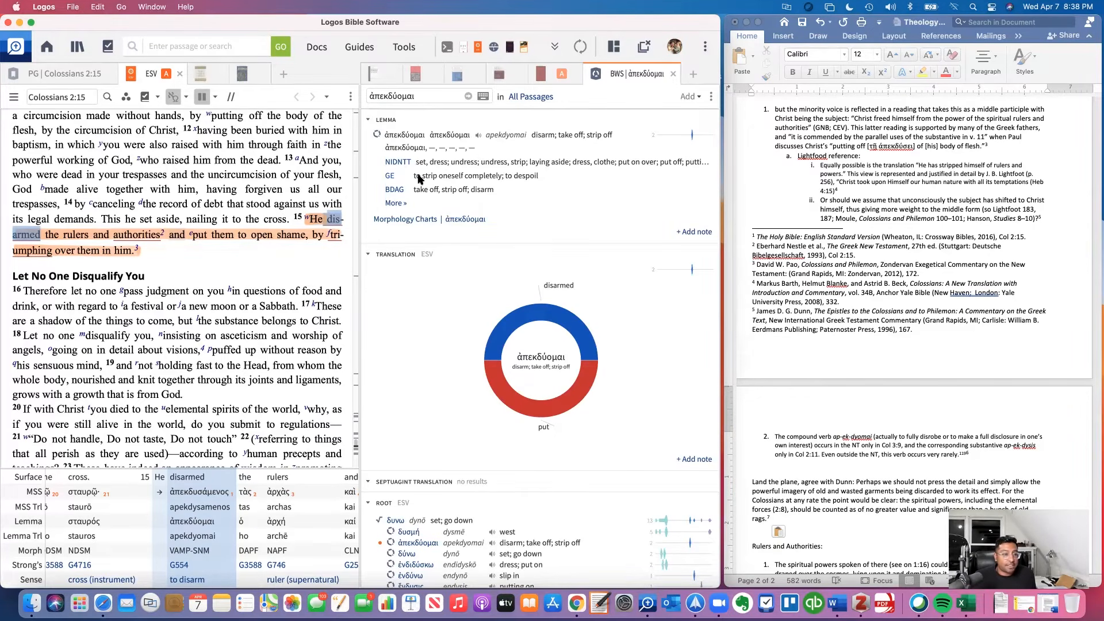
{"action": "mouse_move", "coordinate": [405, 164]}
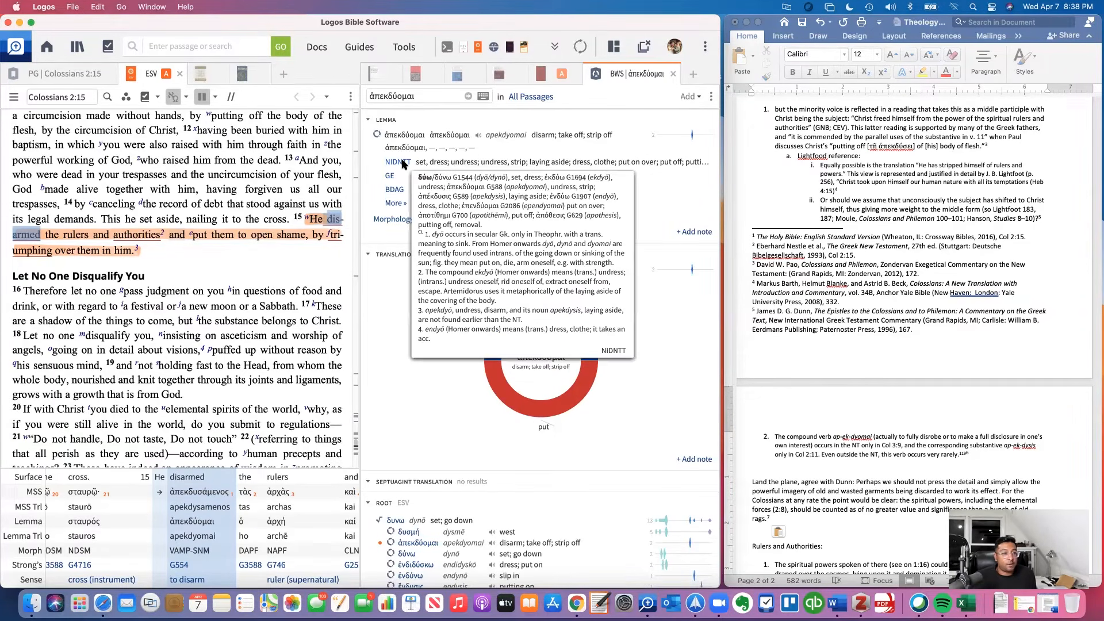
{"action": "left_click", "coordinate": [402, 163]}
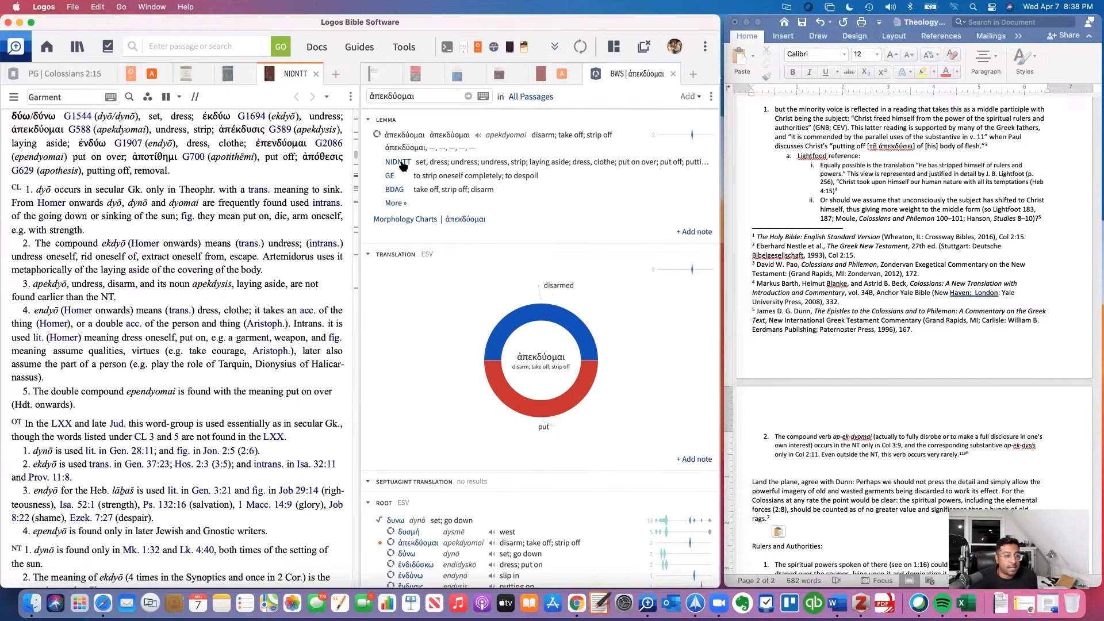
- Show the verses for the "disarmed" and "put" translations of ἀπεκδύομαι in the word study's translation ring
{"action": "scroll", "coordinate": [424, 181], "scroll_direction": "down", "scroll_amount": 1}
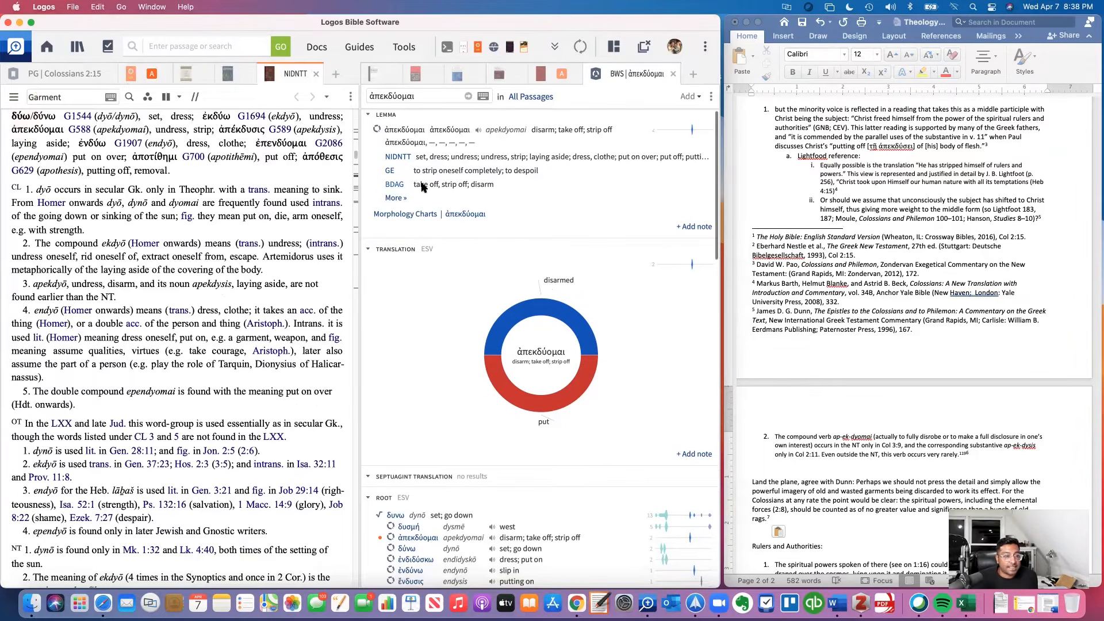
{"action": "scroll", "coordinate": [426, 183], "scroll_direction": "down", "scroll_amount": 1}
{"action": "scroll", "coordinate": [473, 216], "scroll_direction": "down", "scroll_amount": 2}
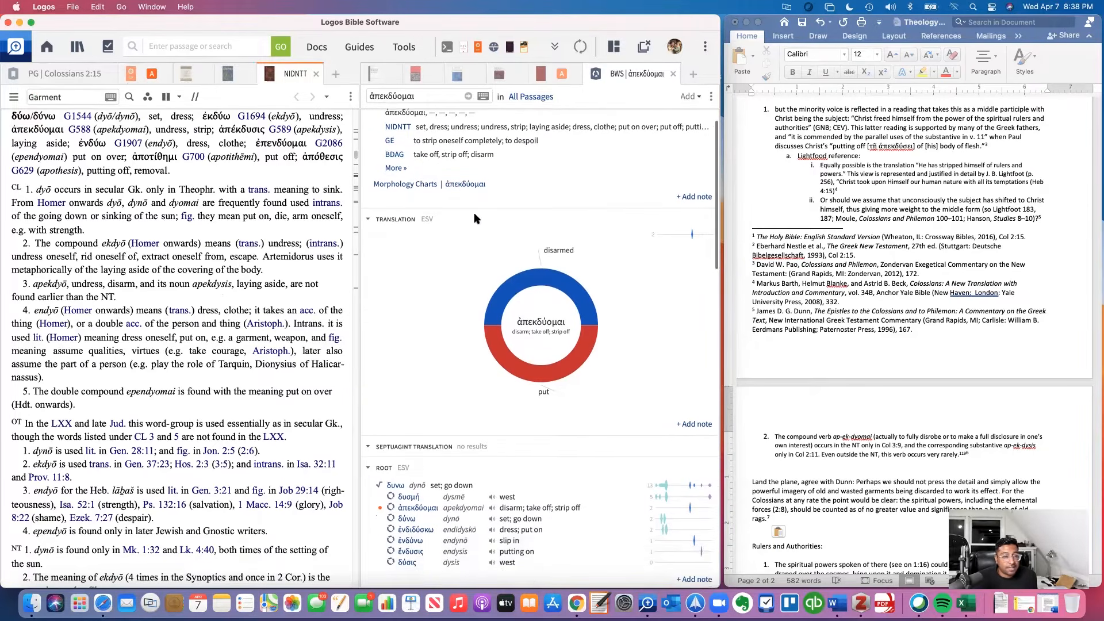
{"action": "scroll", "coordinate": [514, 260], "scroll_direction": "down", "scroll_amount": 1}
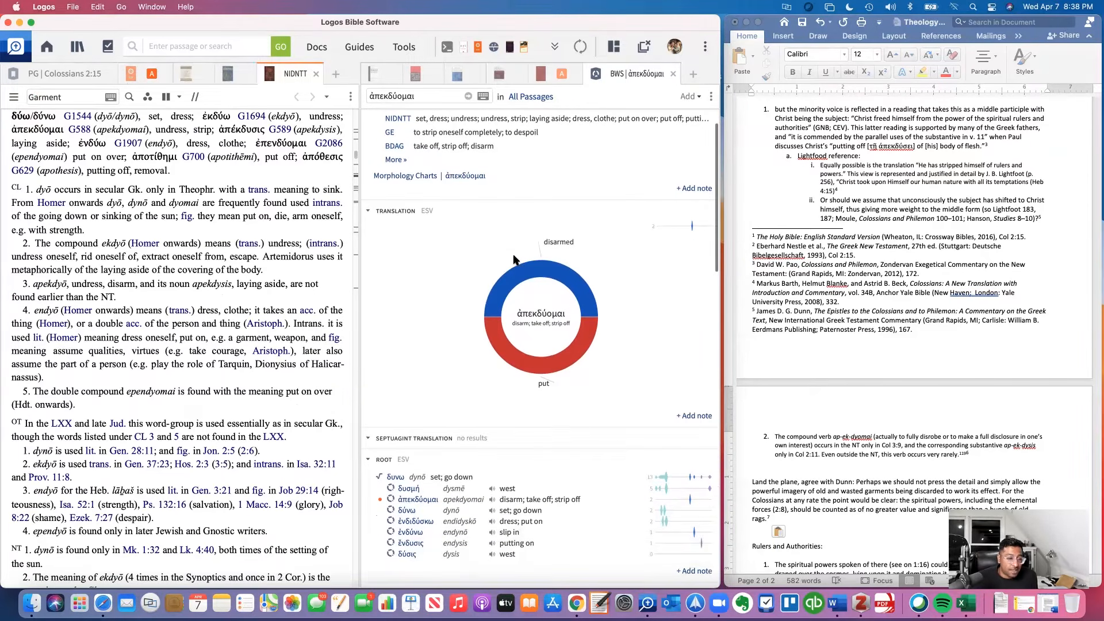
{"action": "left_click", "coordinate": [513, 293]}
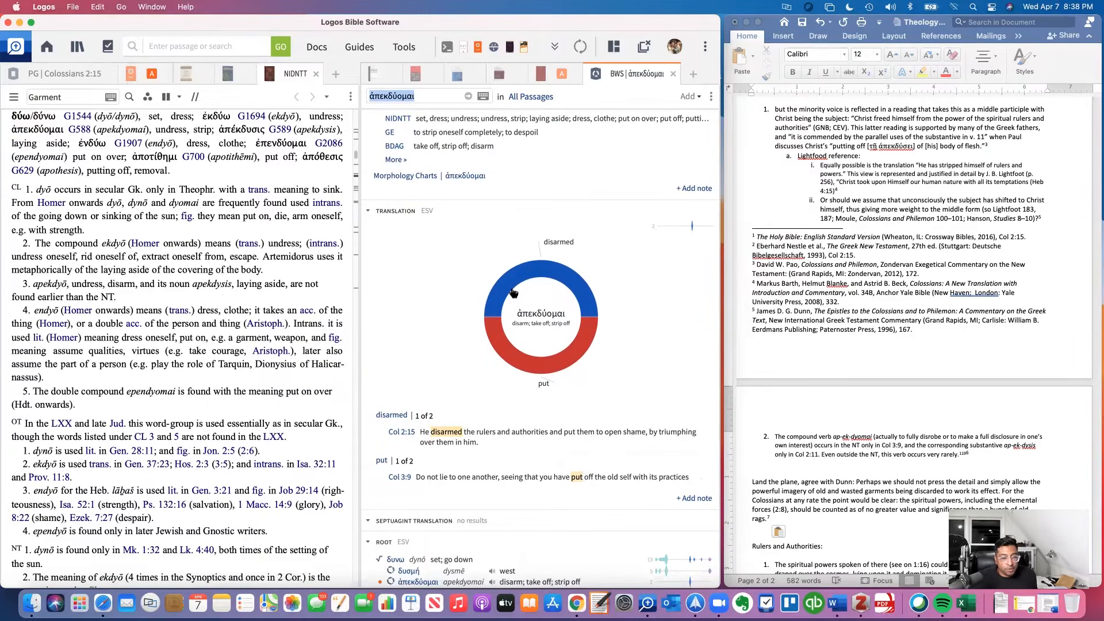
{"action": "mouse_move", "coordinate": [517, 354]}
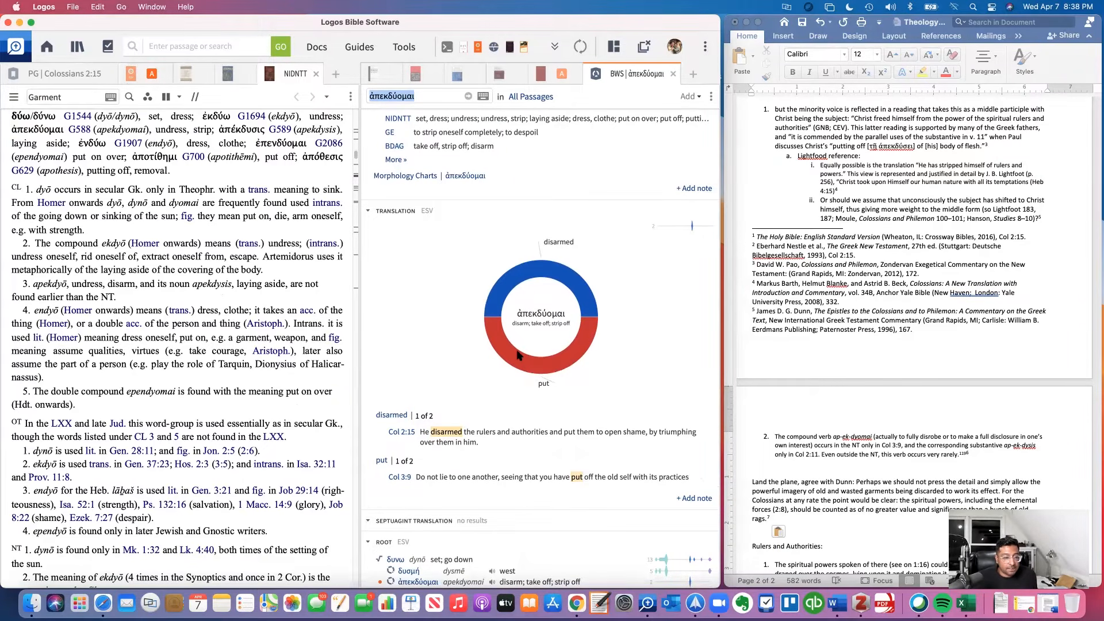
{"action": "left_click", "coordinate": [518, 355]}
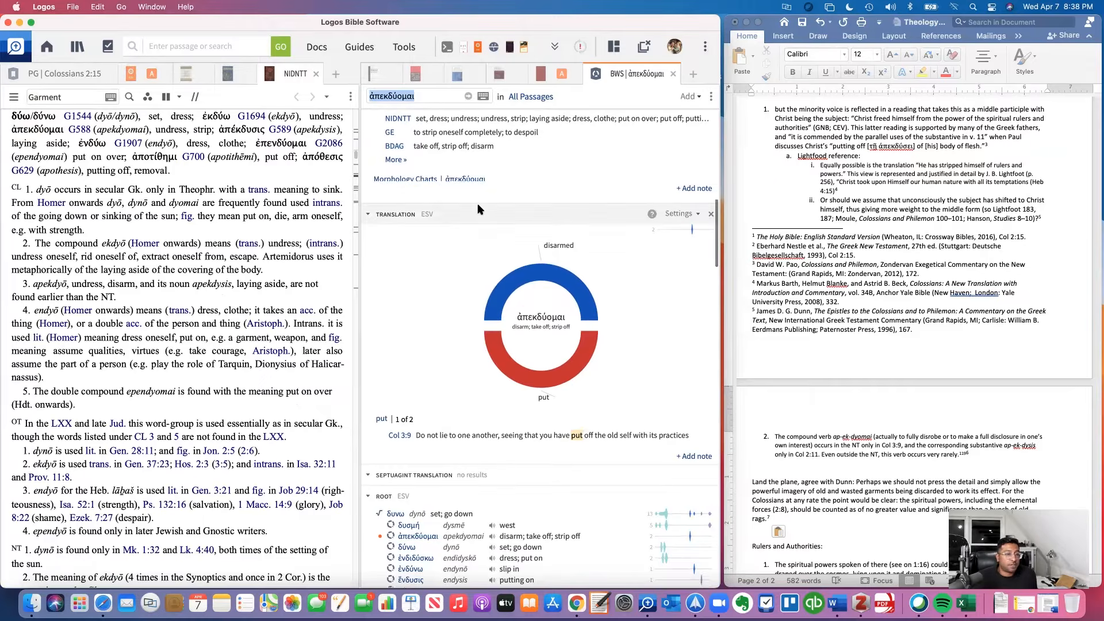
- Return to ESV Colossians 2:15 and open a Bible Word Study on παρρησία, the lemma behind "open"
{"action": "left_click", "coordinate": [151, 75]}
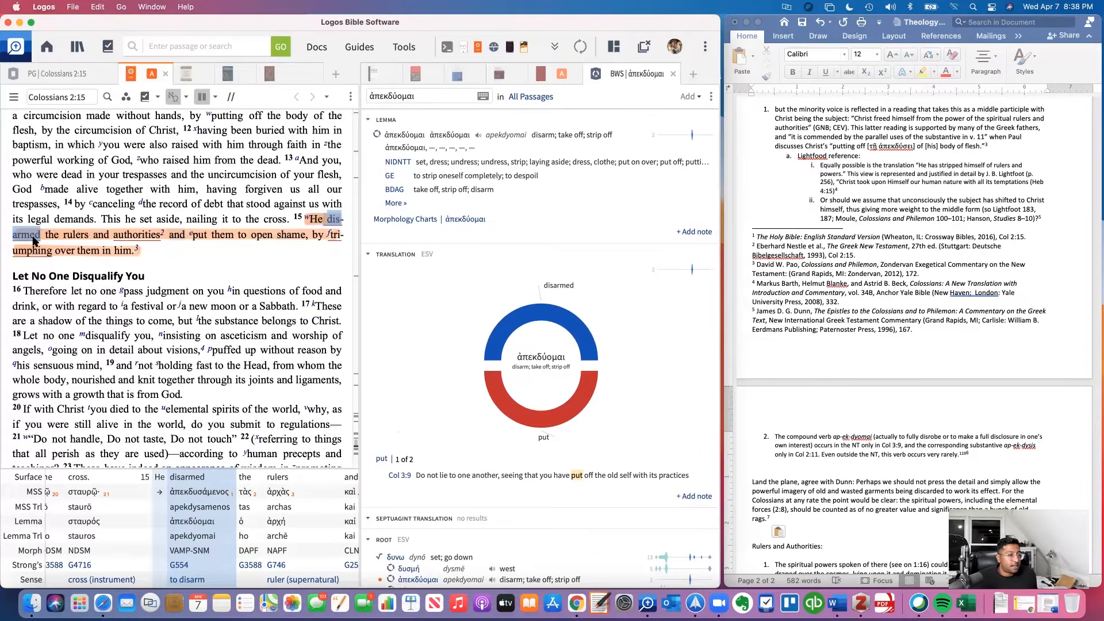
{"action": "left_click", "coordinate": [76, 236]}
{"action": "right_click", "coordinate": [270, 239]}
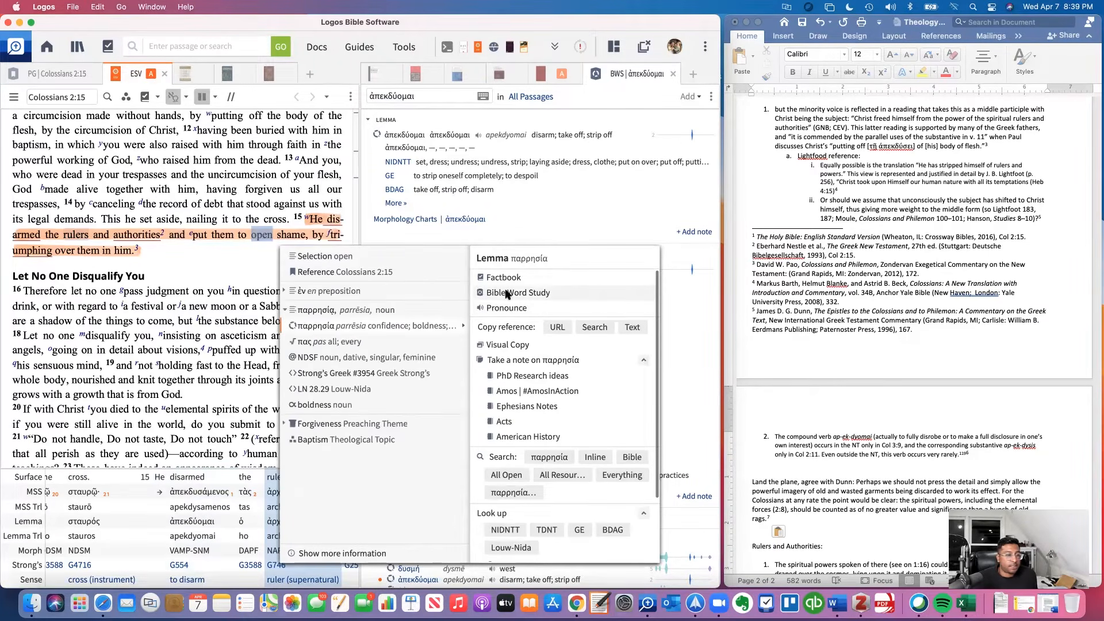
{"action": "left_click", "coordinate": [505, 294]}
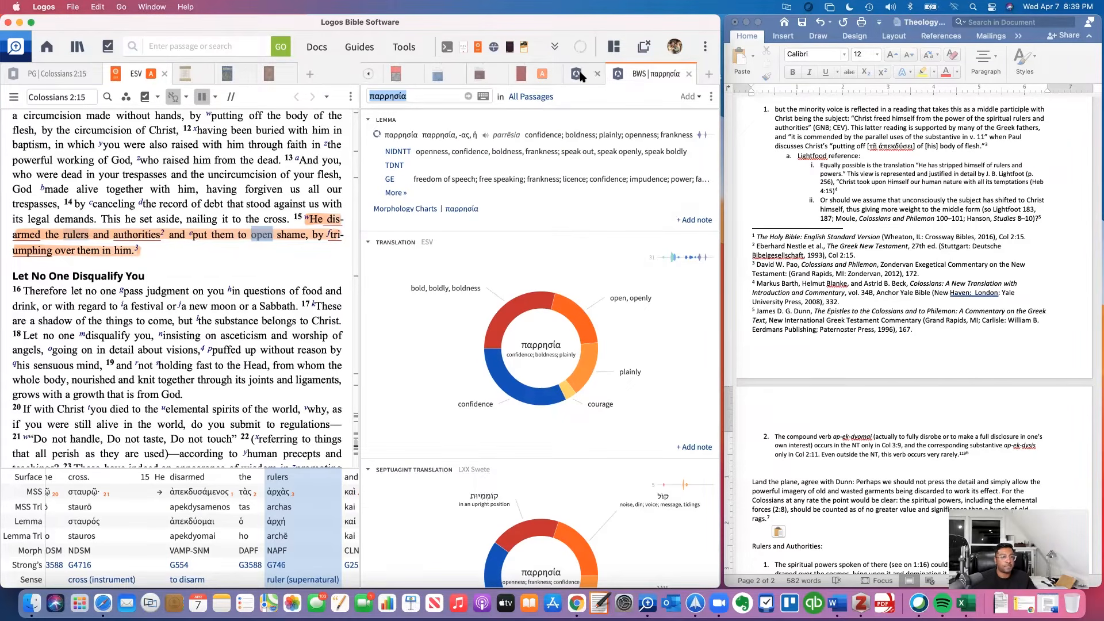
- Go back to the ἀπεκδύομαι word study and bring up its NIDNTT dictionary article
{"action": "left_click", "coordinate": [578, 75]}
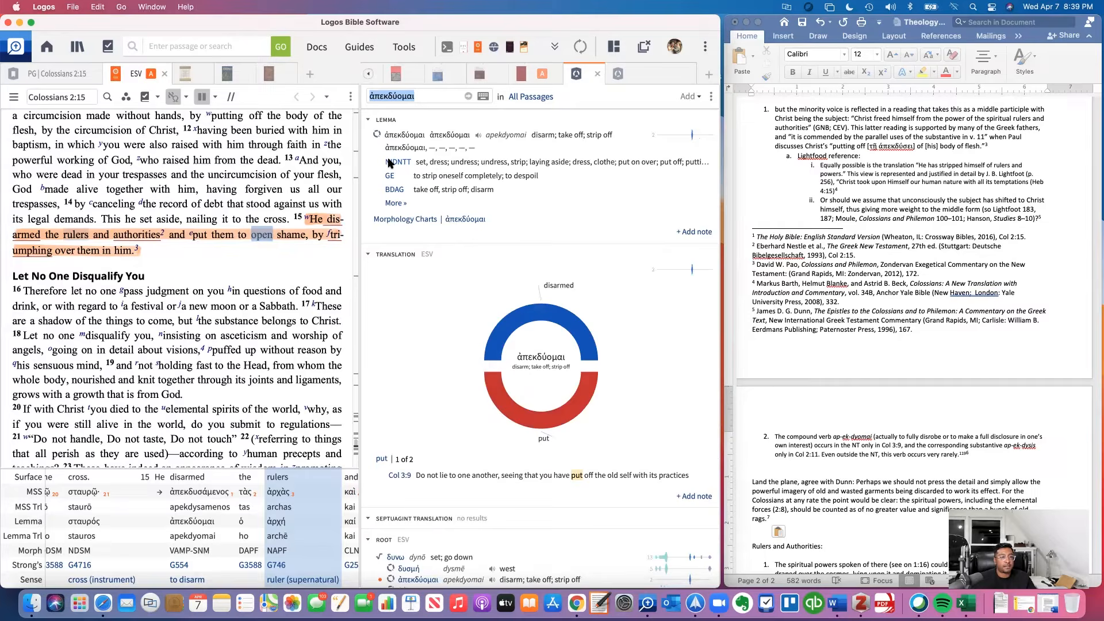
{"action": "left_click", "coordinate": [388, 163]}
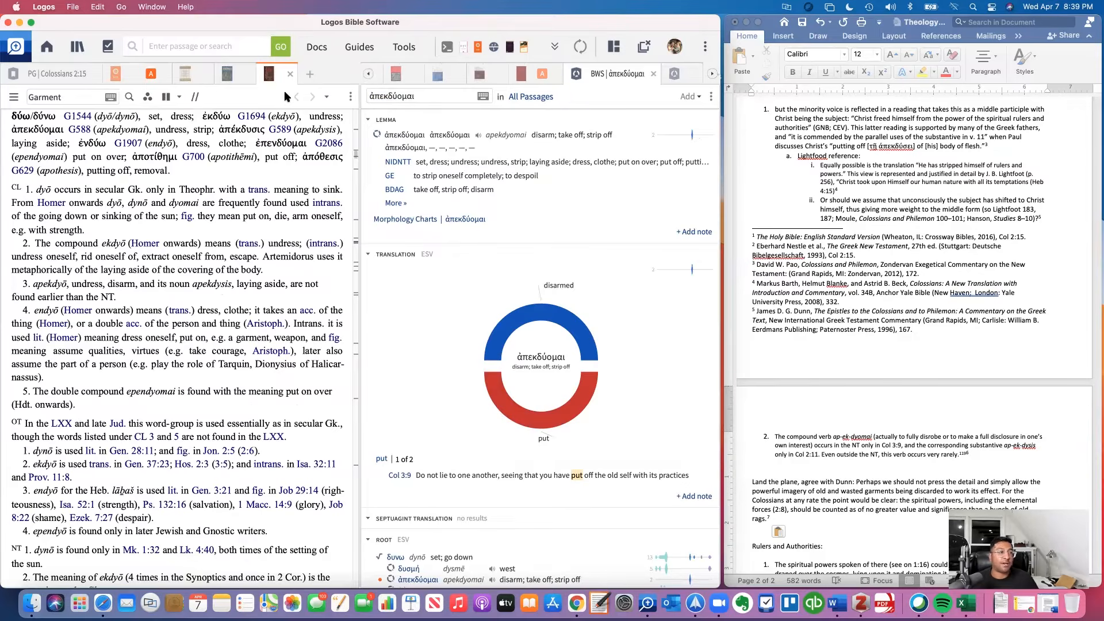
- Return to the ESV text of Colossians 2:15 beside the ἀπεκδύομαι word study
{"action": "left_click", "coordinate": [73, 77]}
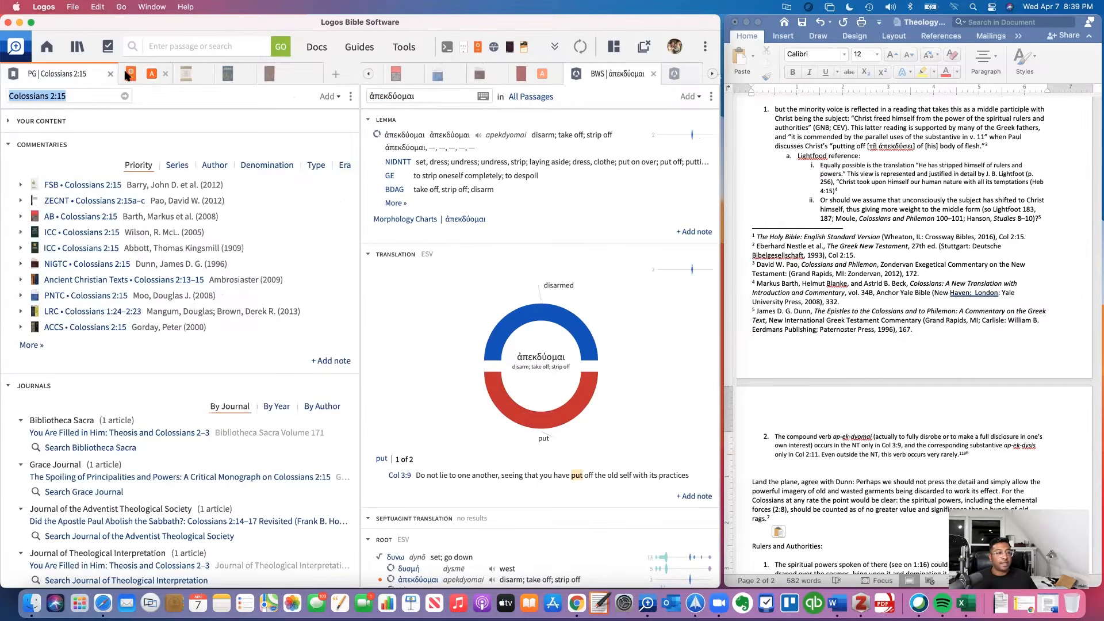
{"action": "left_click", "coordinate": [125, 76]}
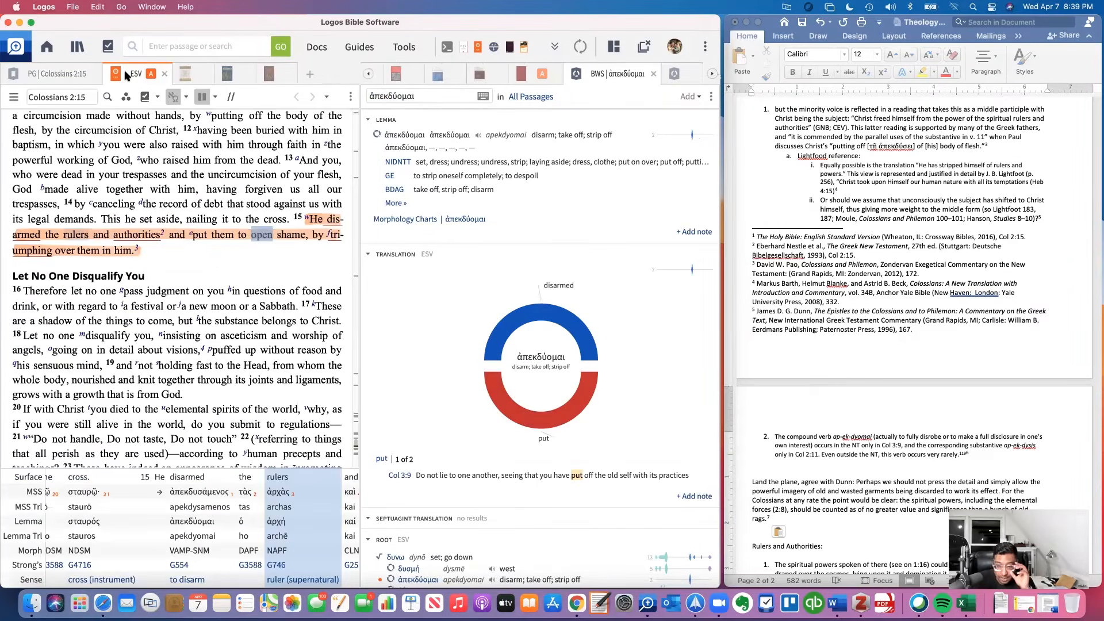
{"action": "mouse_move", "coordinate": [125, 75]}
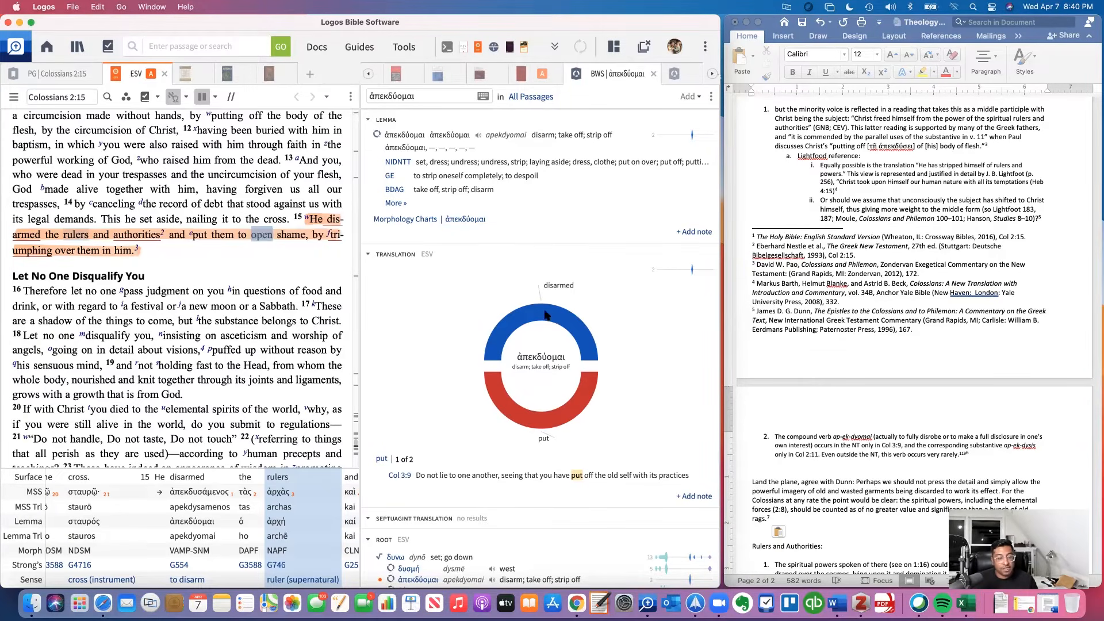
{"action": "mouse_move", "coordinate": [578, 316]}
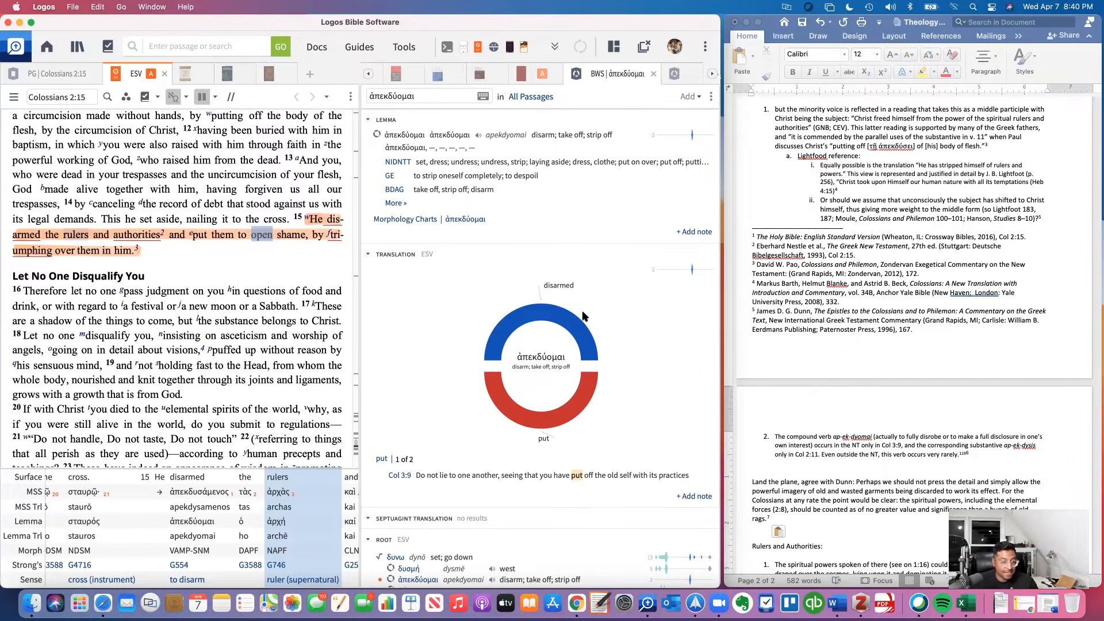
{"action": "left_click", "coordinate": [539, 320]}
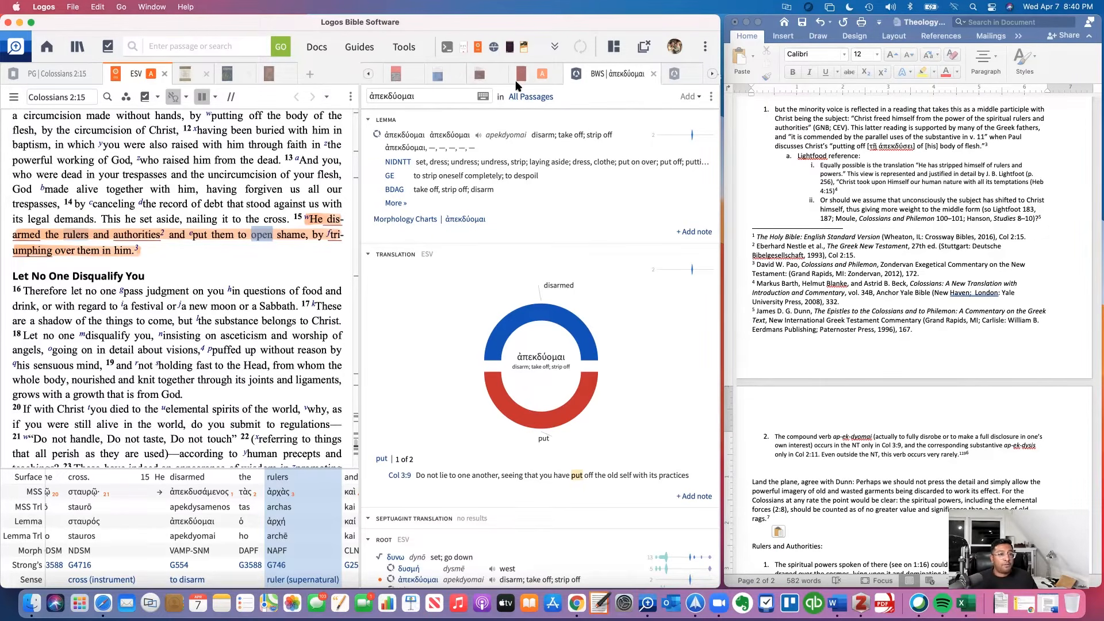
- Open the Factbook entry for ἐξουσία, the lemma behind "authorities" in Colossians 2:15, and read through its noun usage senses and references
{"action": "right_click", "coordinate": [130, 235]}
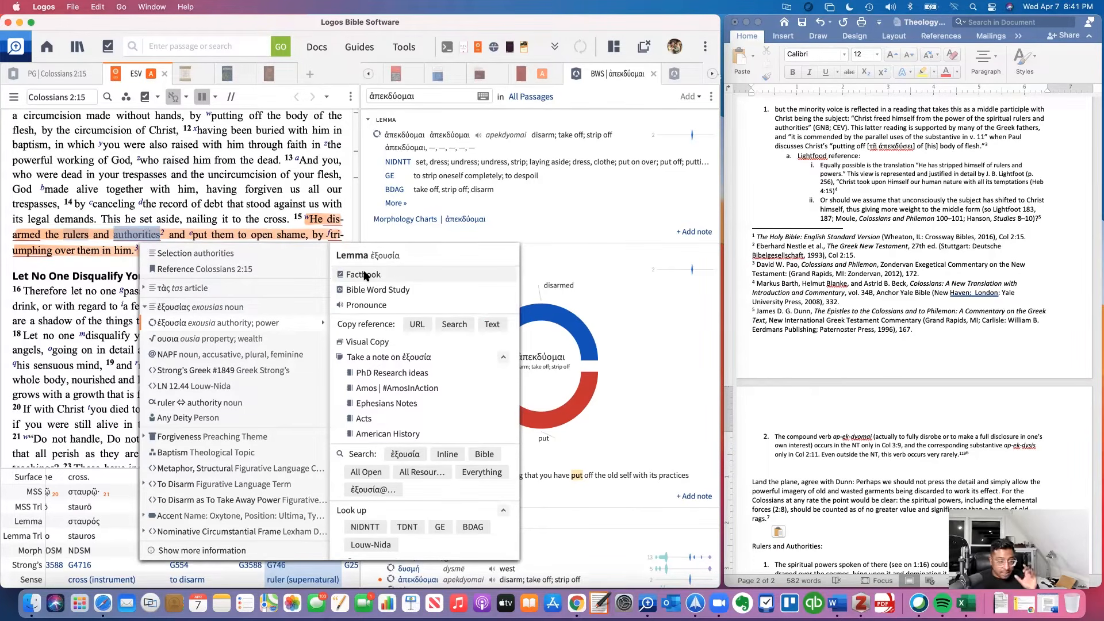
{"action": "left_click", "coordinate": [364, 275]}
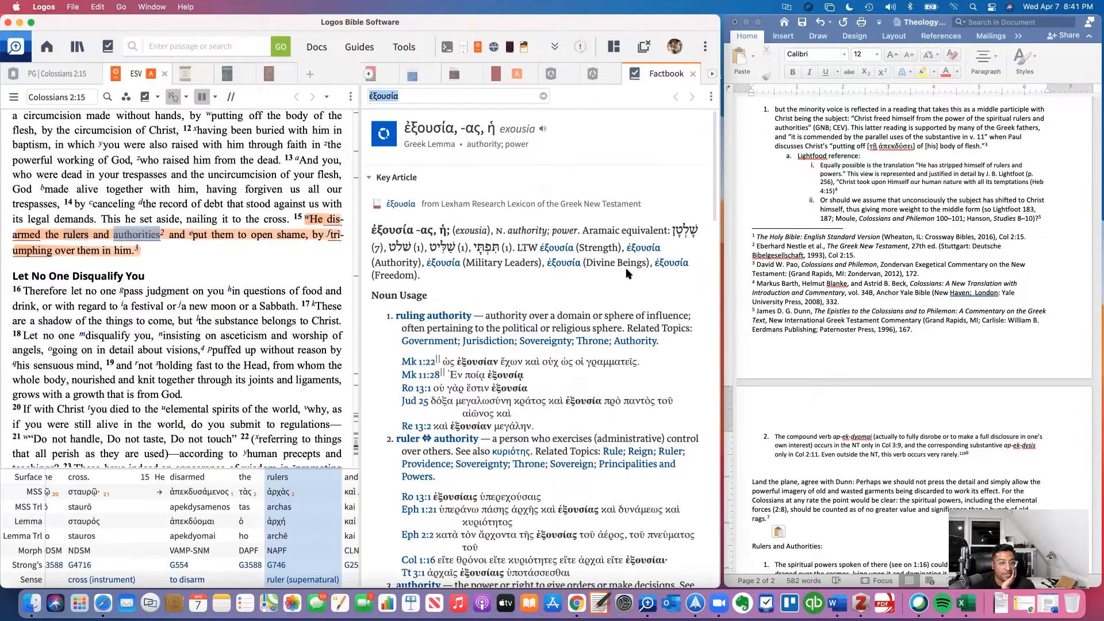
{"action": "scroll", "coordinate": [626, 269], "scroll_direction": "down", "scroll_amount": 3}
{"action": "scroll", "coordinate": [626, 269], "scroll_direction": "down", "scroll_amount": 4}
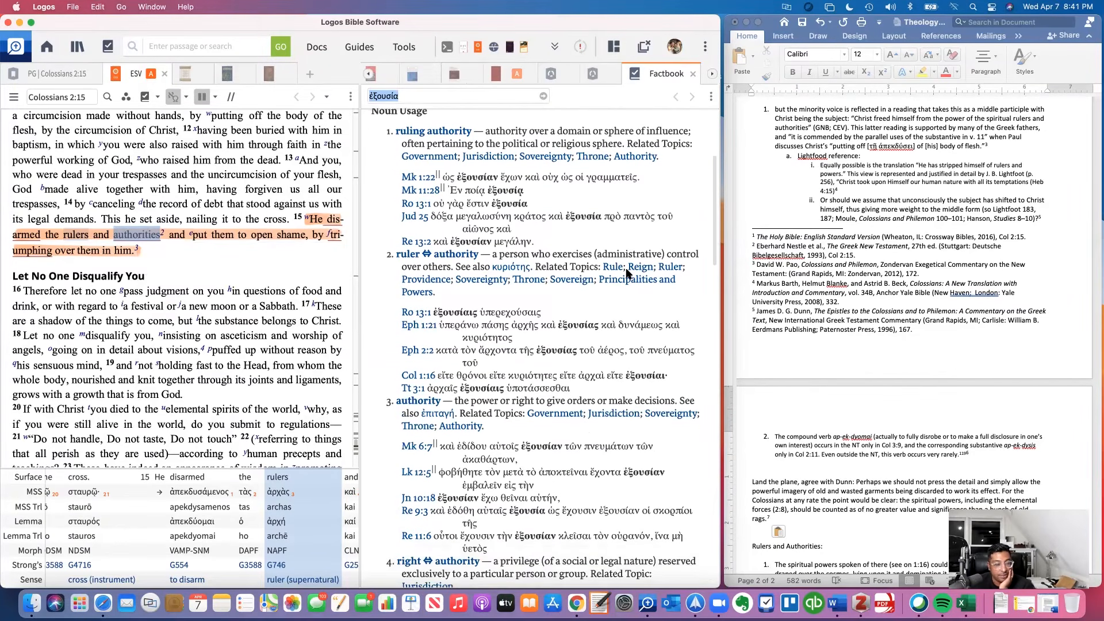
{"action": "scroll", "coordinate": [626, 270], "scroll_direction": "down", "scroll_amount": 9}
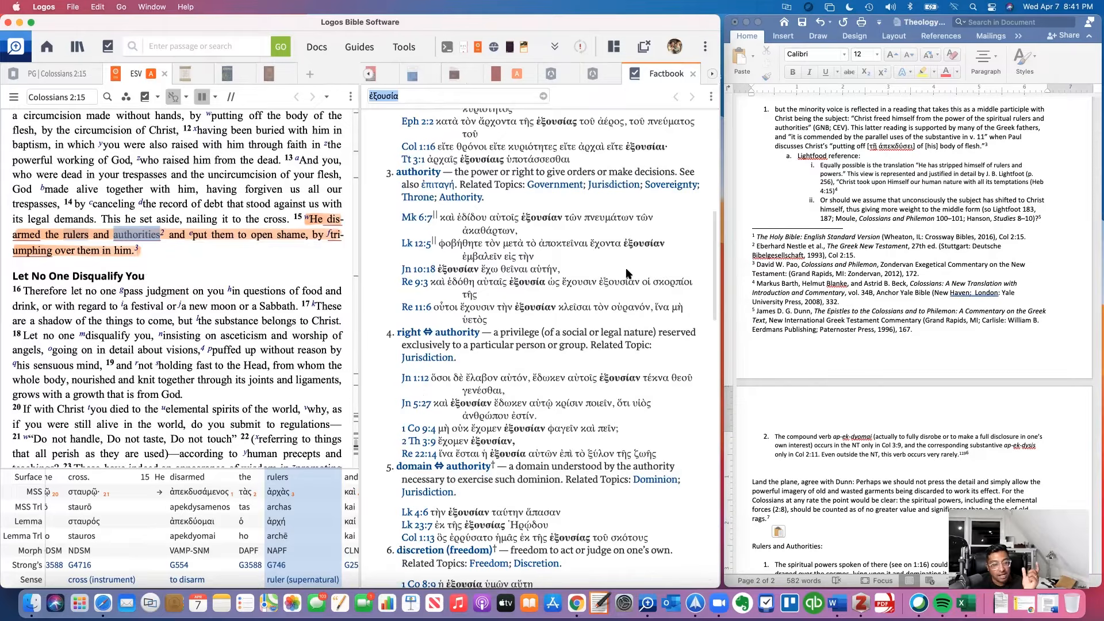
{"action": "scroll", "coordinate": [626, 271], "scroll_direction": "down", "scroll_amount": 1}
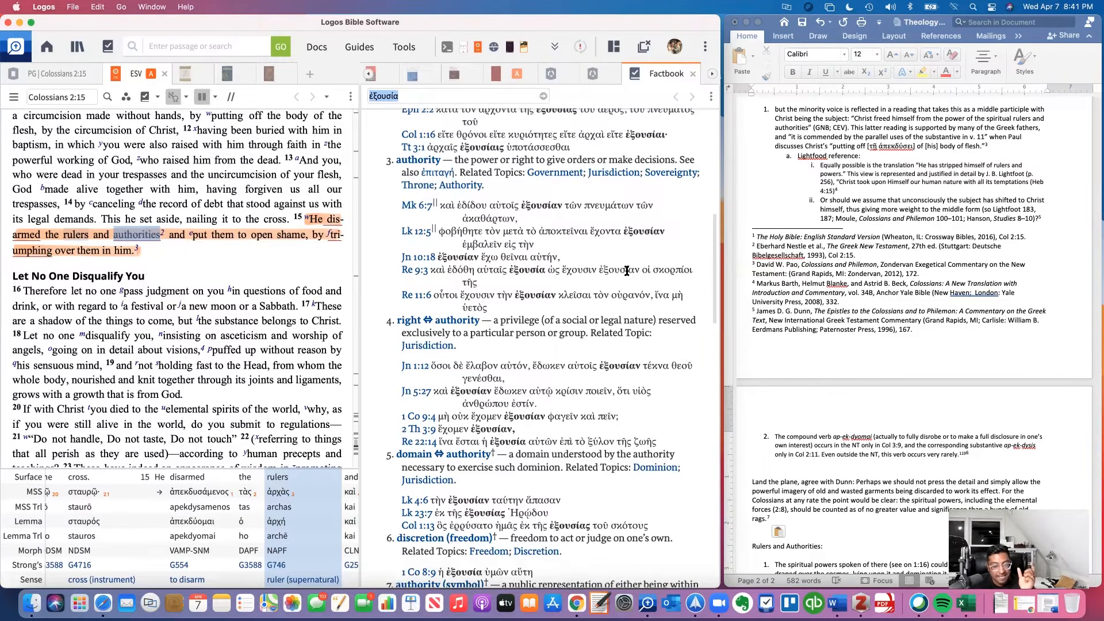
{"action": "scroll", "coordinate": [626, 270], "scroll_direction": "down", "scroll_amount": 7}
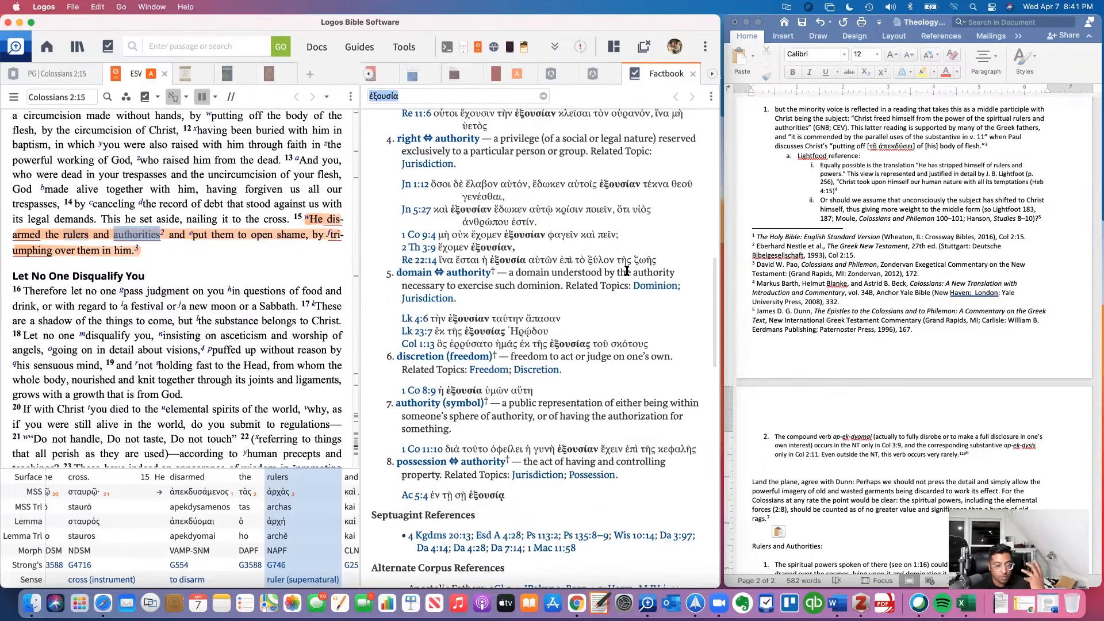
{"action": "scroll", "coordinate": [517, 396], "scroll_direction": "down", "scroll_amount": 7}
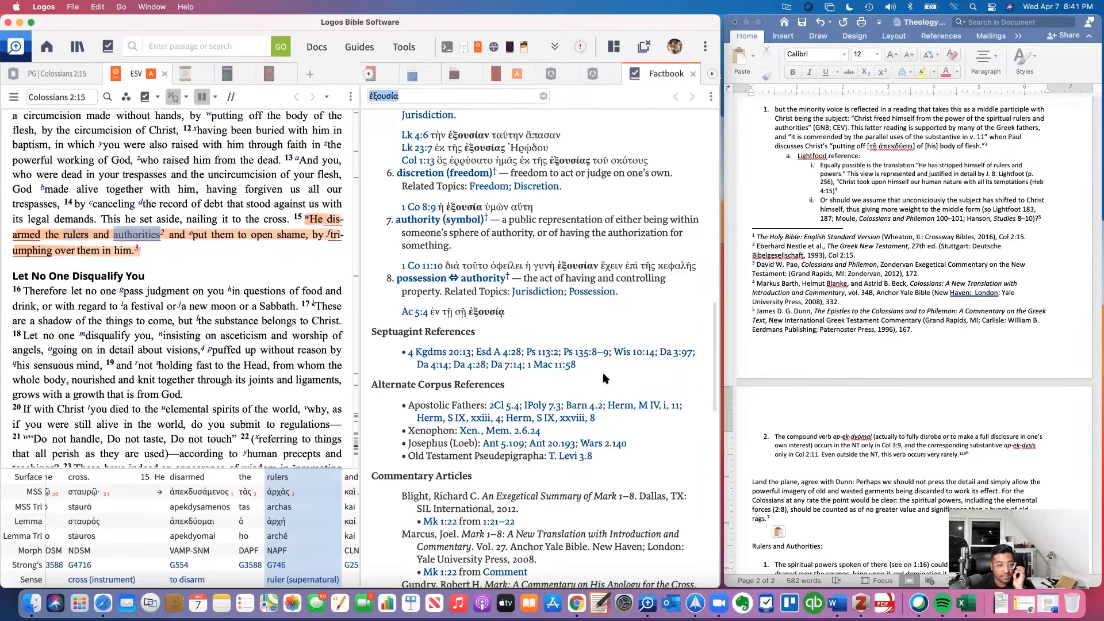
{"action": "scroll", "coordinate": [602, 379], "scroll_direction": "up", "scroll_amount": 3}
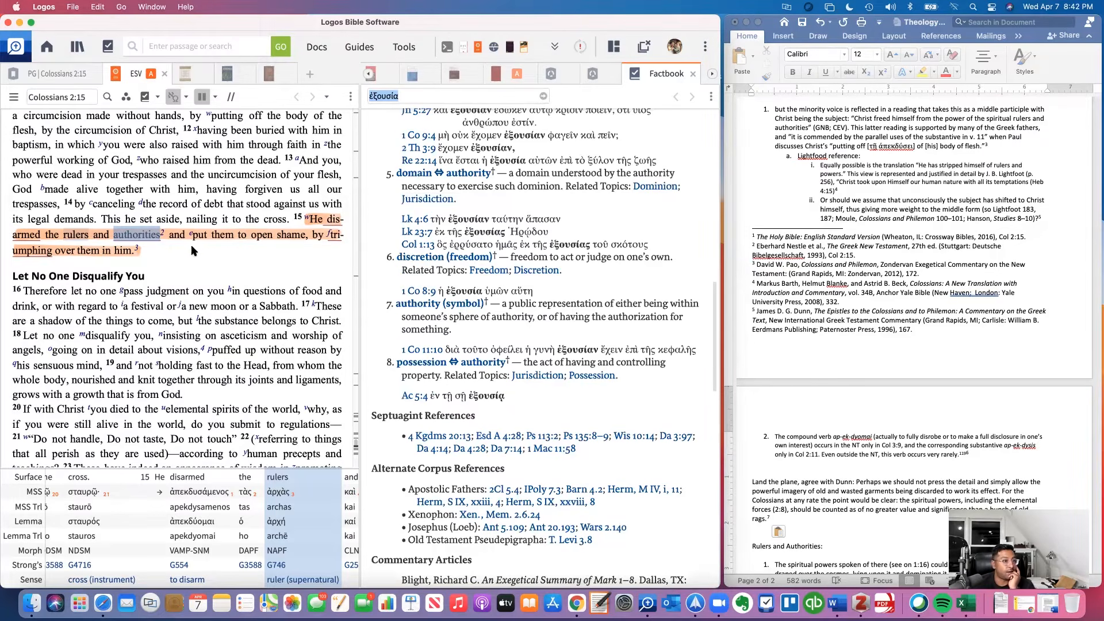
- Open a Bible Word Study on ἐξουσία from "authorities" in ESV Colossians 2:15
{"action": "right_click", "coordinate": [136, 234]}
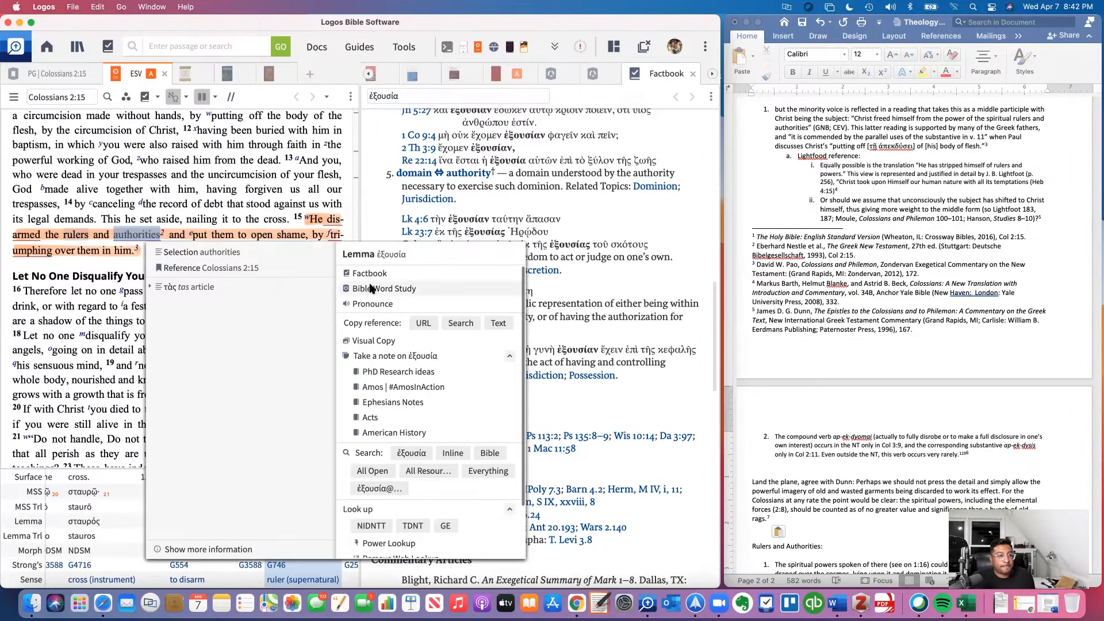
{"action": "left_click", "coordinate": [369, 290]}
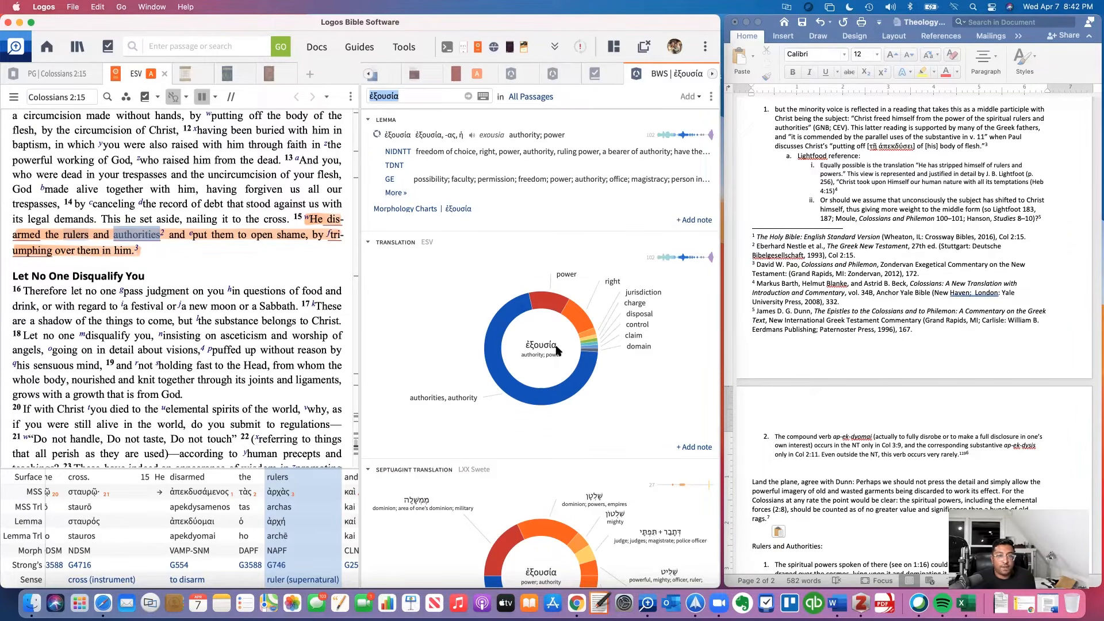
- Minimize the Word notes document and let Logos fill the whole screen
{"action": "left_click", "coordinate": [1035, 36]}
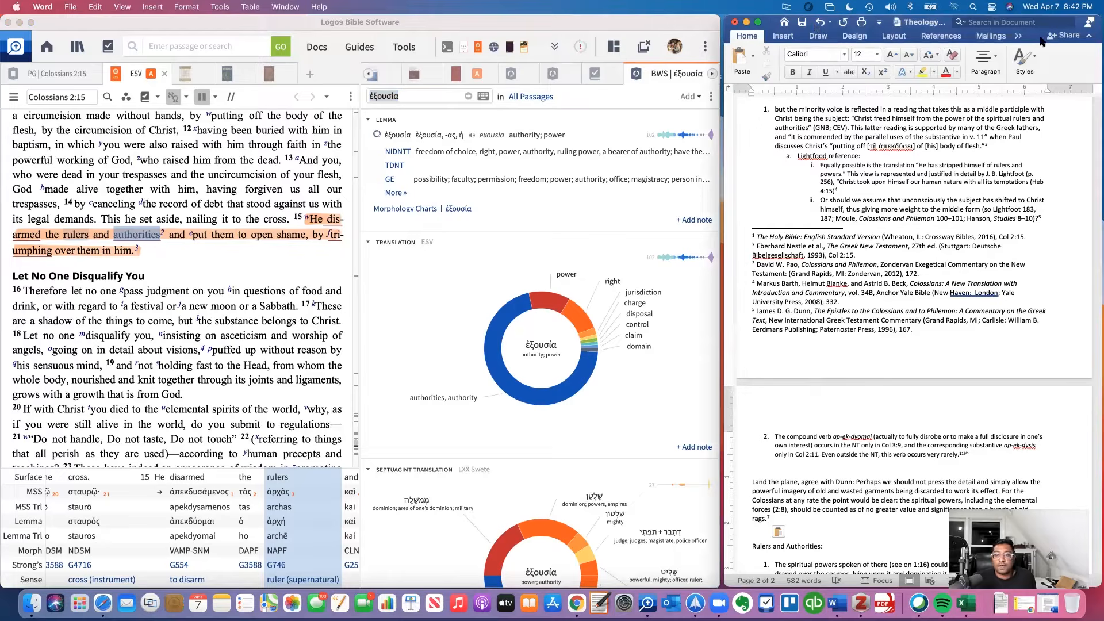
{"action": "left_click_drag", "start_coordinate": [749, 24], "coordinate": [750, 62]}
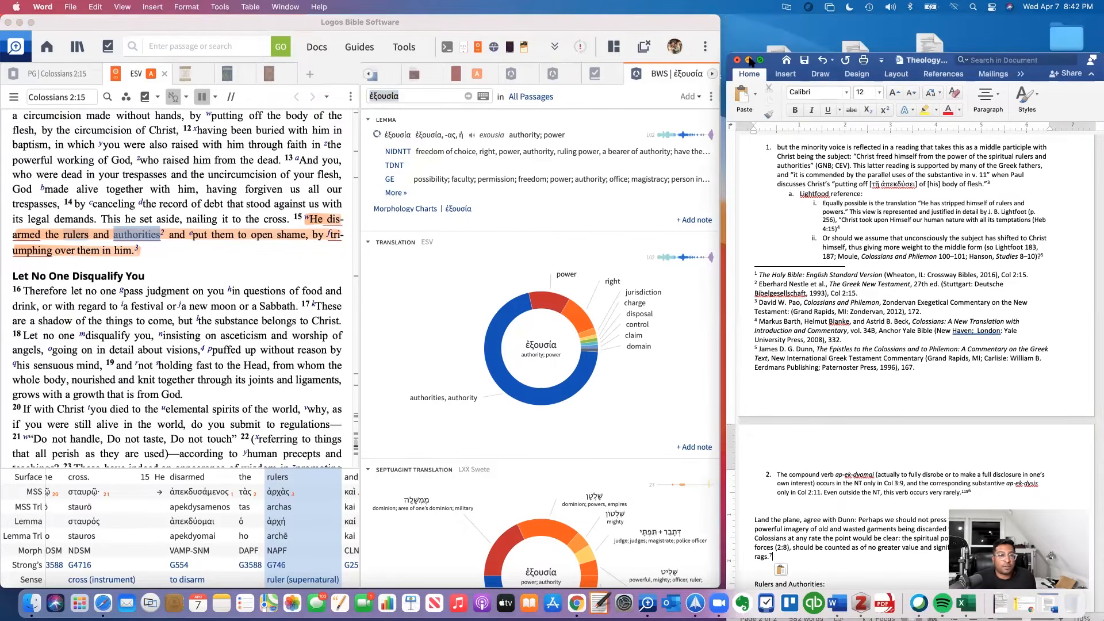
{"action": "key", "text": "super+m"}
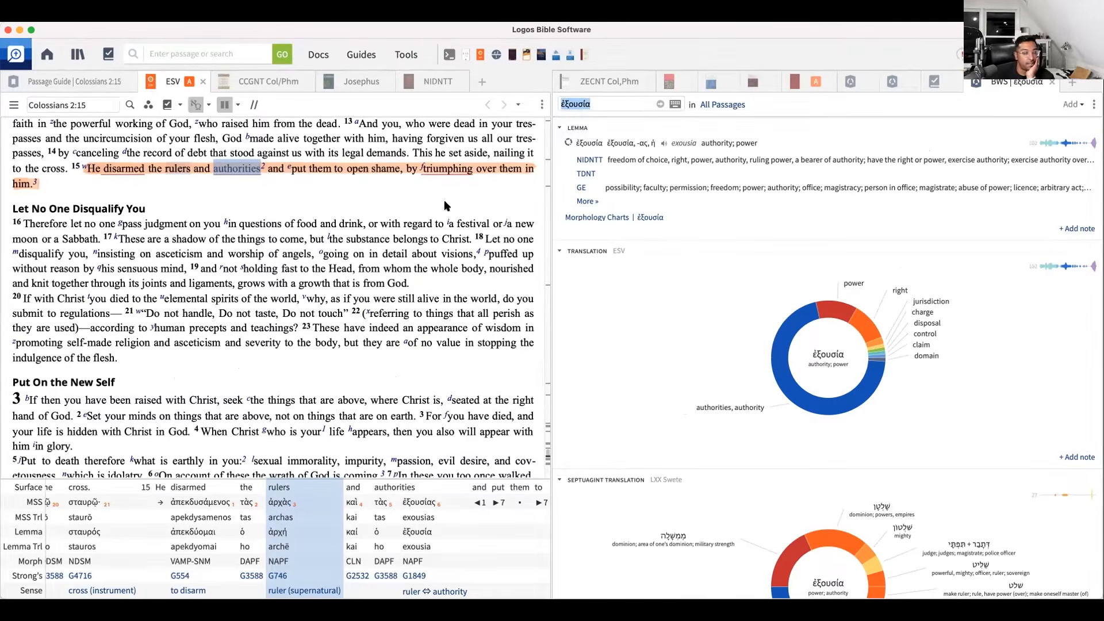
- Bring up the Factbook entry for ἐξουσία again from "authorities" in the ESV text and review its key article
{"action": "left_click", "coordinate": [165, 85]}
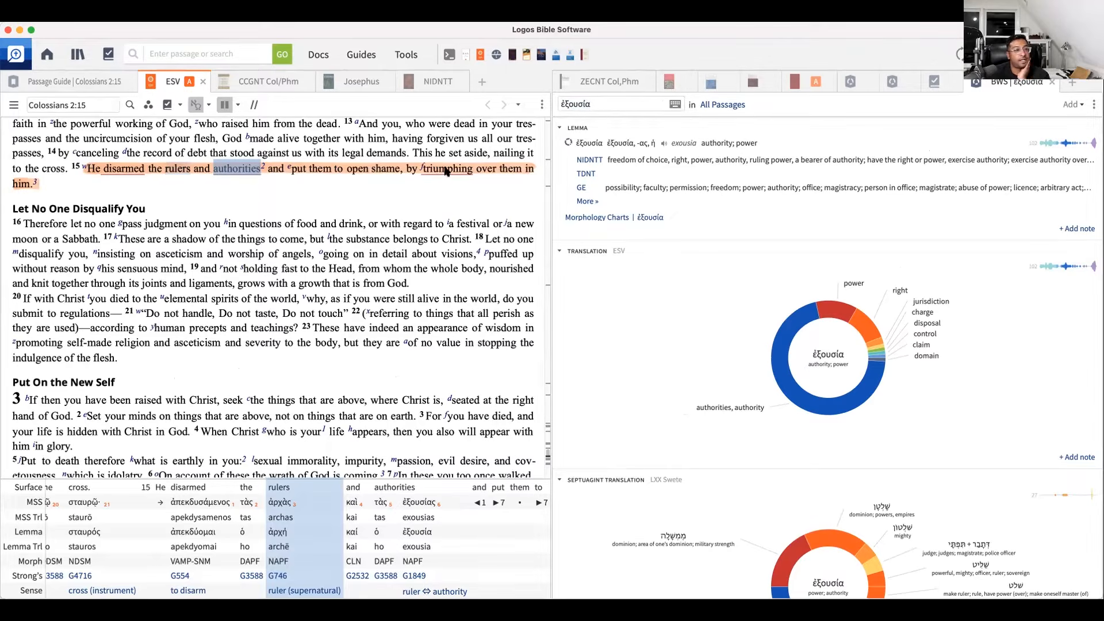
{"action": "right_click", "coordinate": [232, 168]}
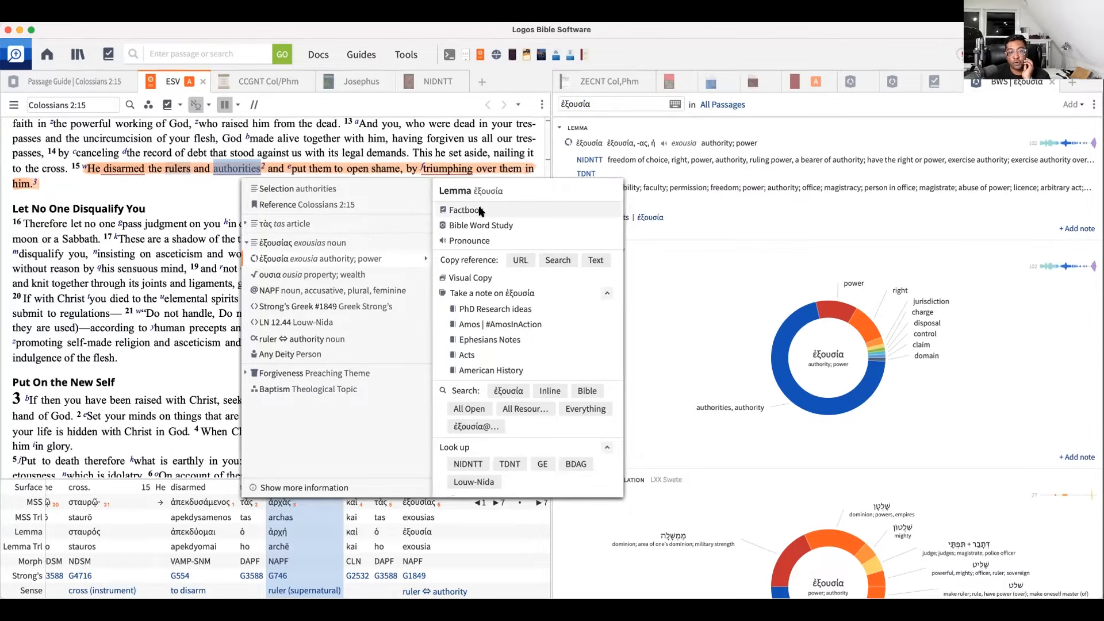
{"action": "left_click", "coordinate": [480, 211]}
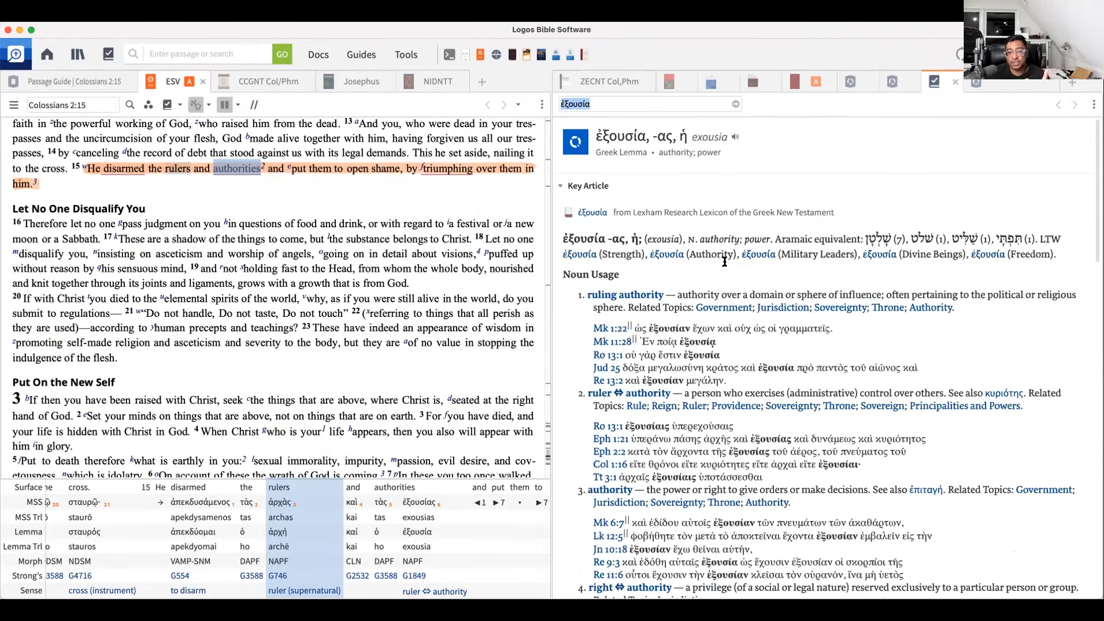
{"action": "scroll", "coordinate": [724, 262], "scroll_direction": "down", "scroll_amount": 1}
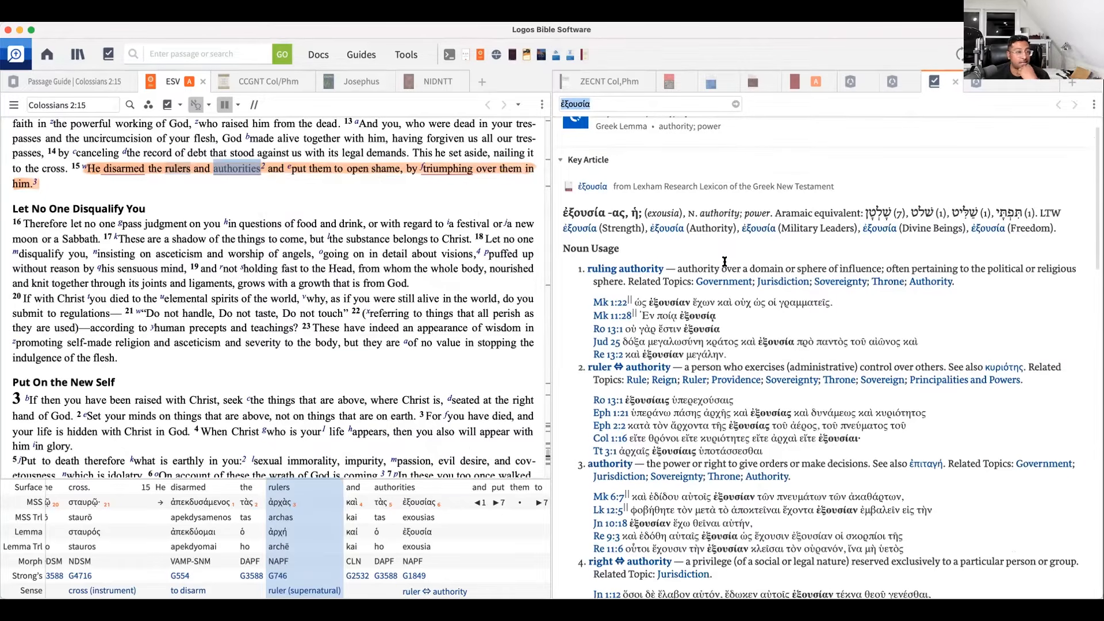
- In the ἀπεκδύομαι word study, look up g:oikos, load the Greek lemma οἶκος (house), and review its ESV and Septuagint translation charts
{"action": "left_click", "coordinate": [851, 91]}
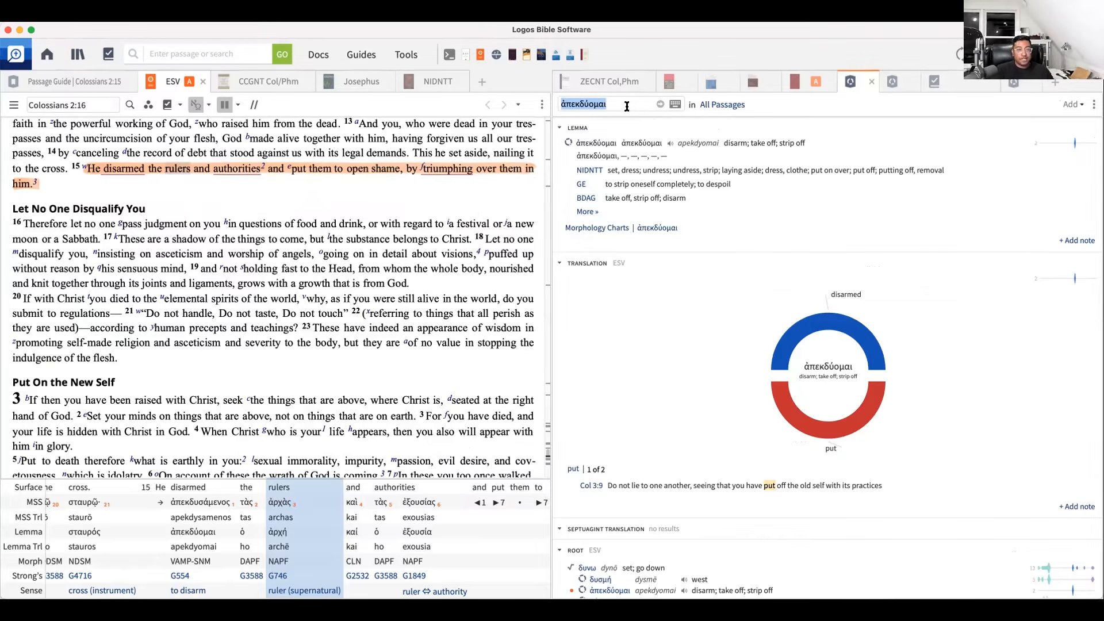
{"action": "type", "text": "g"}
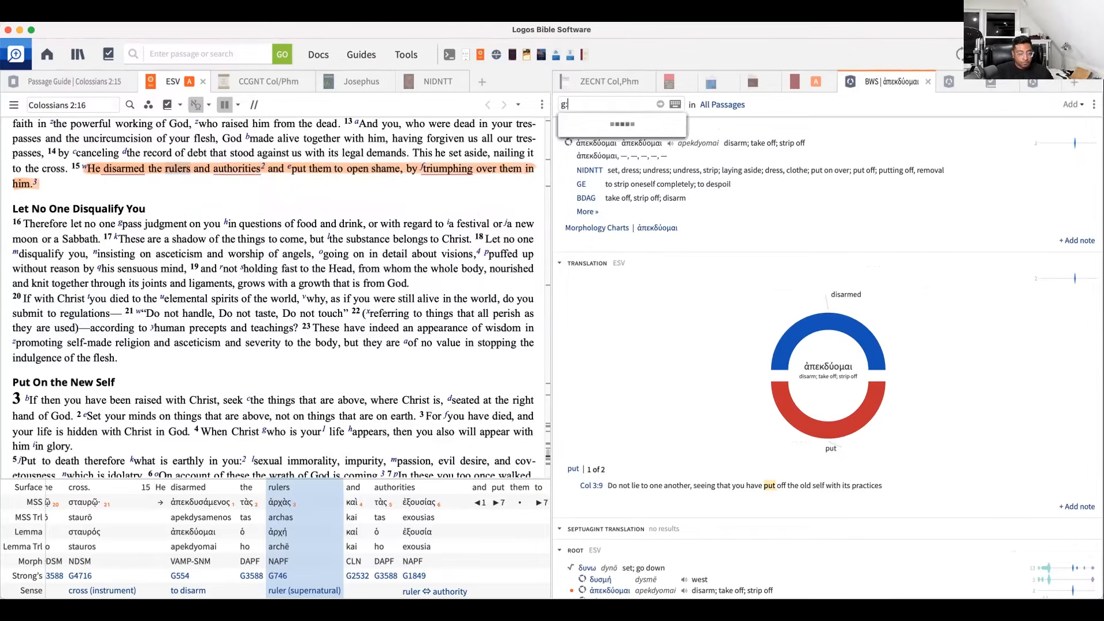
{"action": "type", "text": ":"}
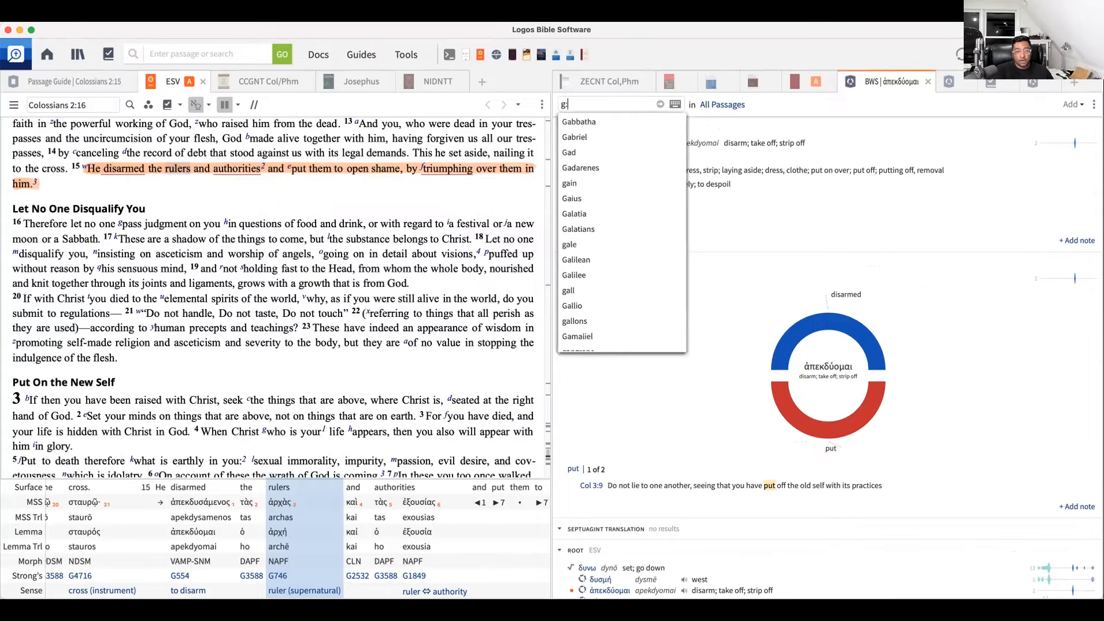
{"action": "type", "text": "oikos"}
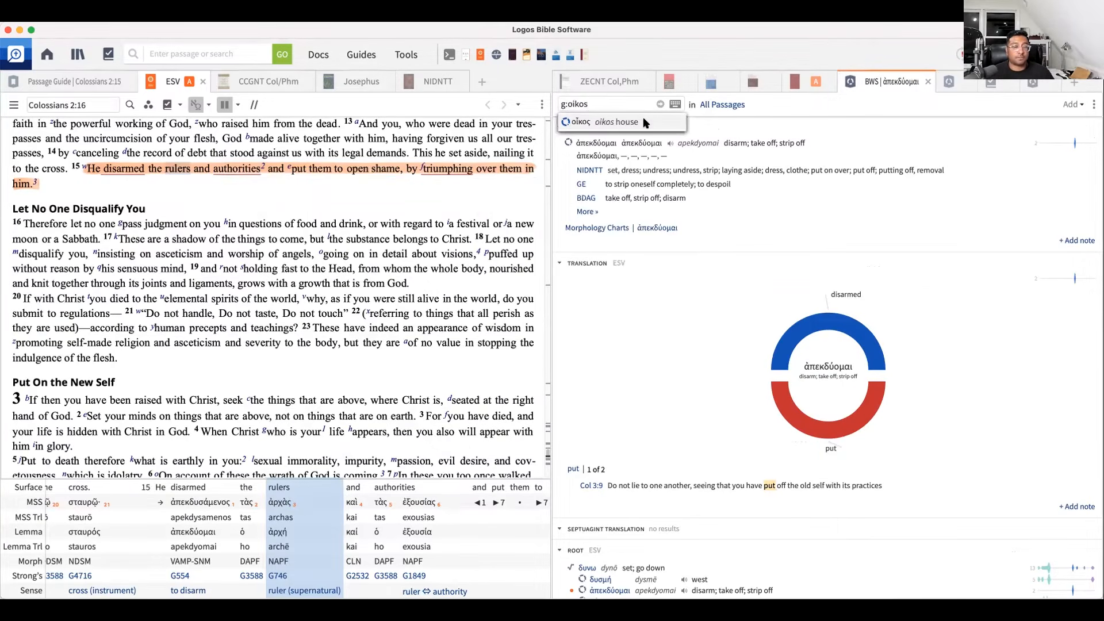
{"action": "left_click", "coordinate": [643, 119]}
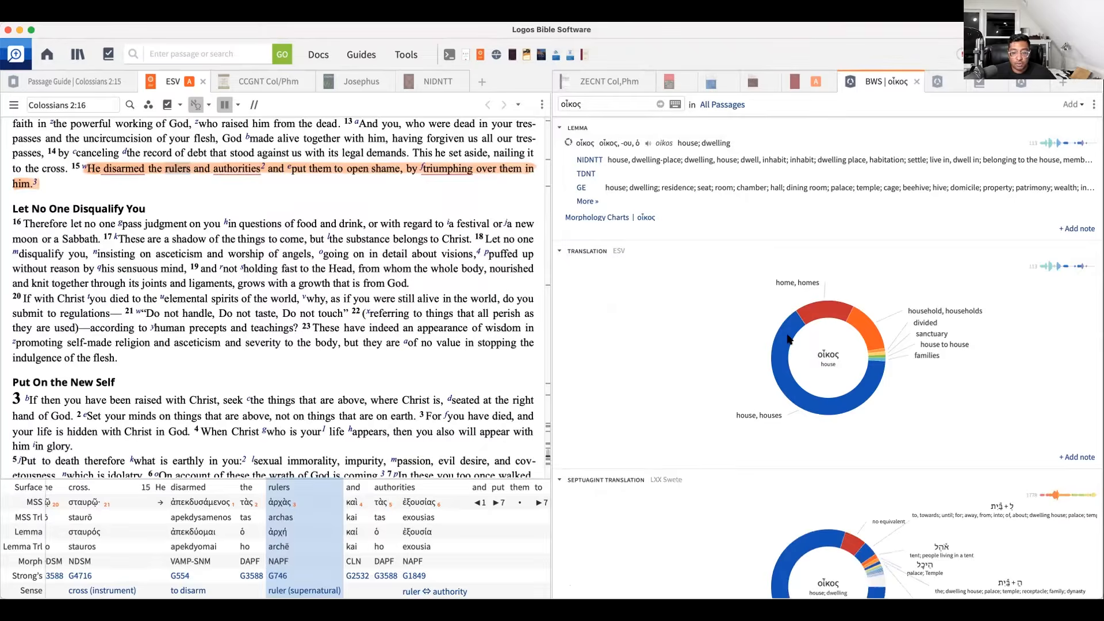
{"action": "scroll", "coordinate": [788, 340], "scroll_direction": "down", "scroll_amount": 5}
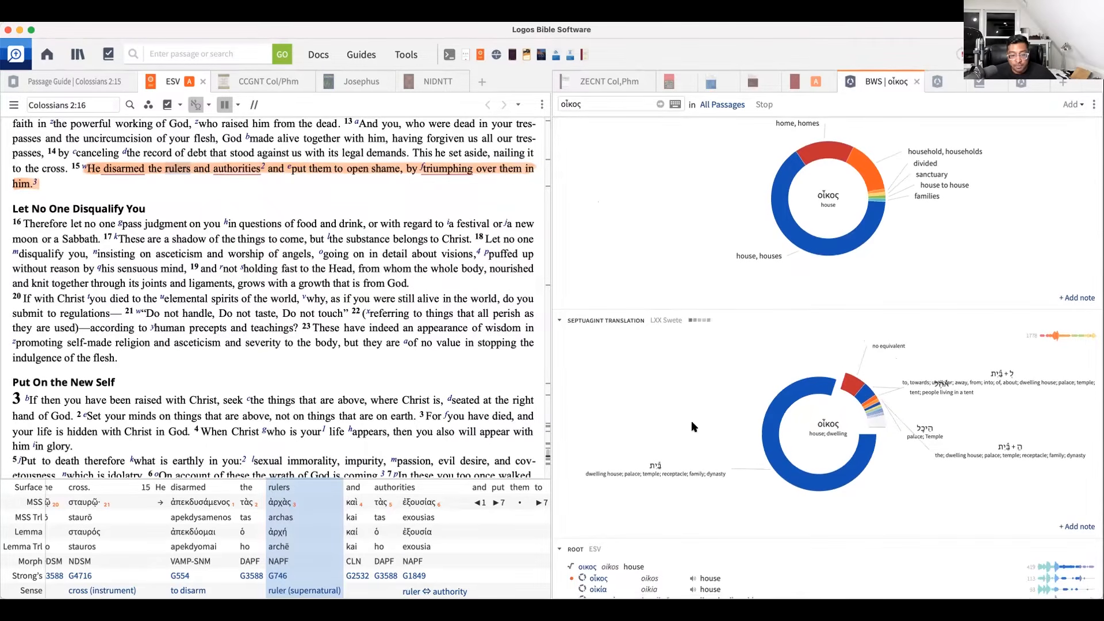
{"action": "scroll", "coordinate": [706, 422], "scroll_direction": "up", "scroll_amount": 3}
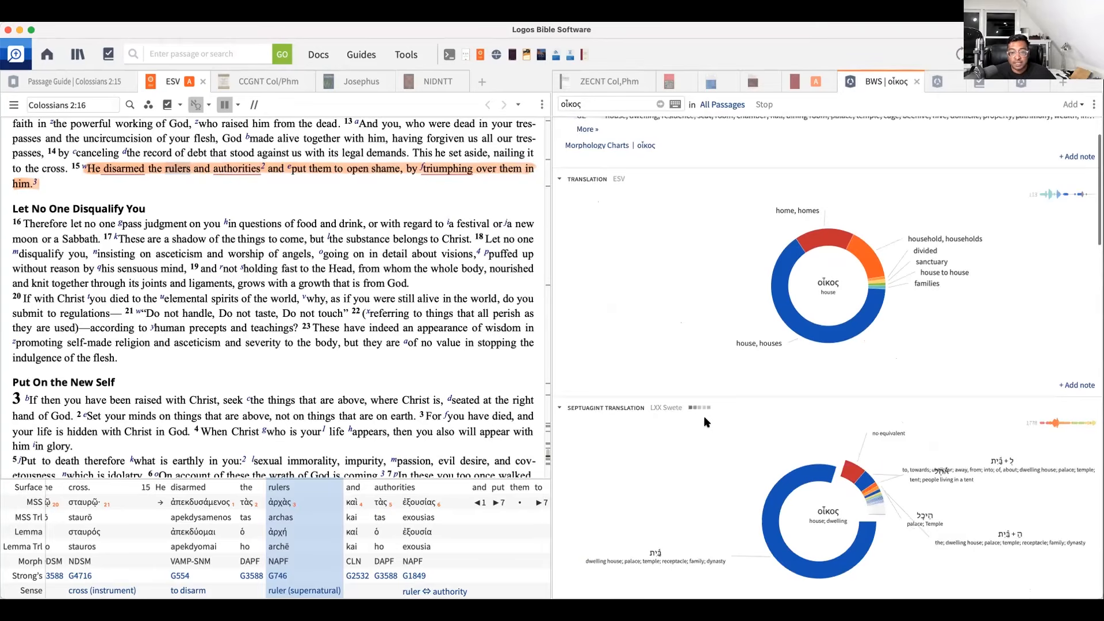
{"action": "scroll", "coordinate": [763, 314], "scroll_direction": "up", "scroll_amount": 1}
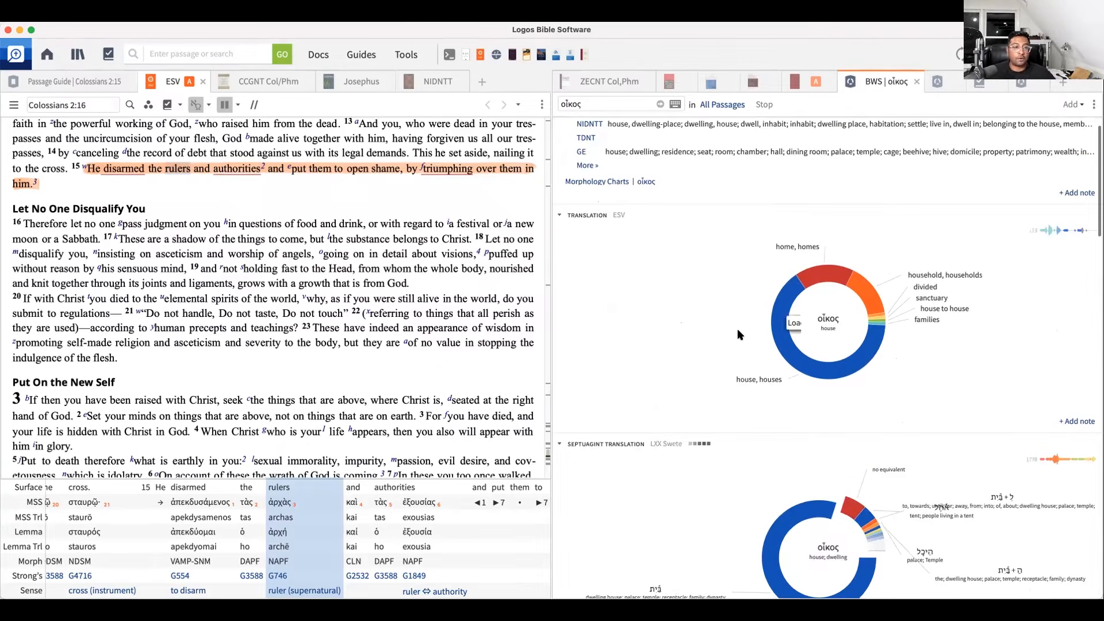
- Replace the word study's lemma with h:bayit and choose the first Hebrew match, meaning dwelling house, palace or temple
{"action": "double_click", "coordinate": [584, 101]}
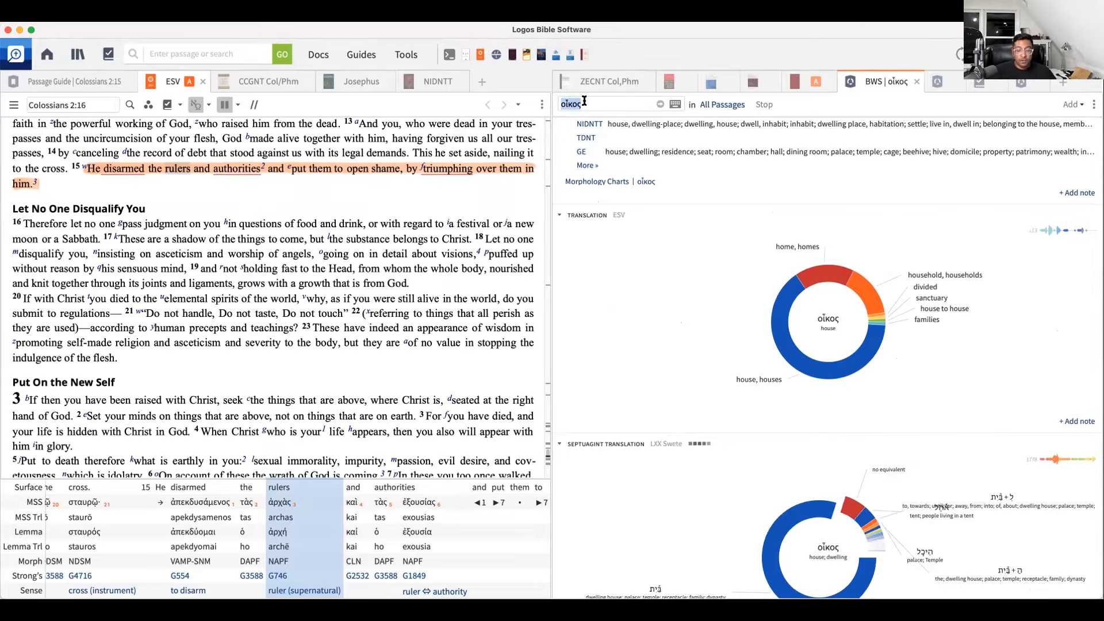
{"action": "type", "text": "h"}
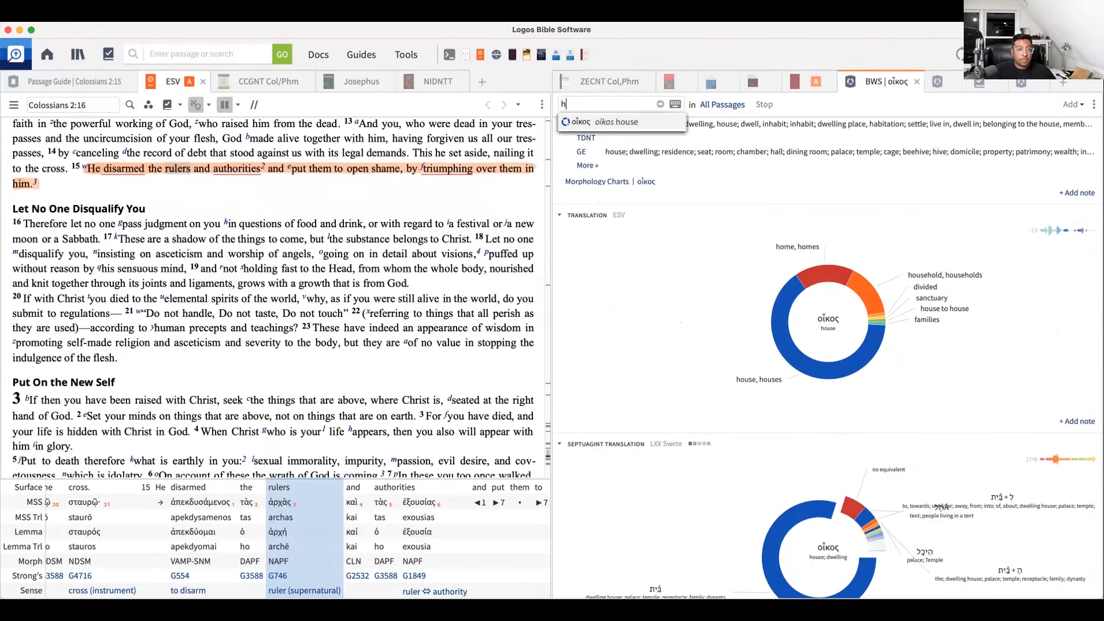
{"action": "type", "text": ":bayi"}
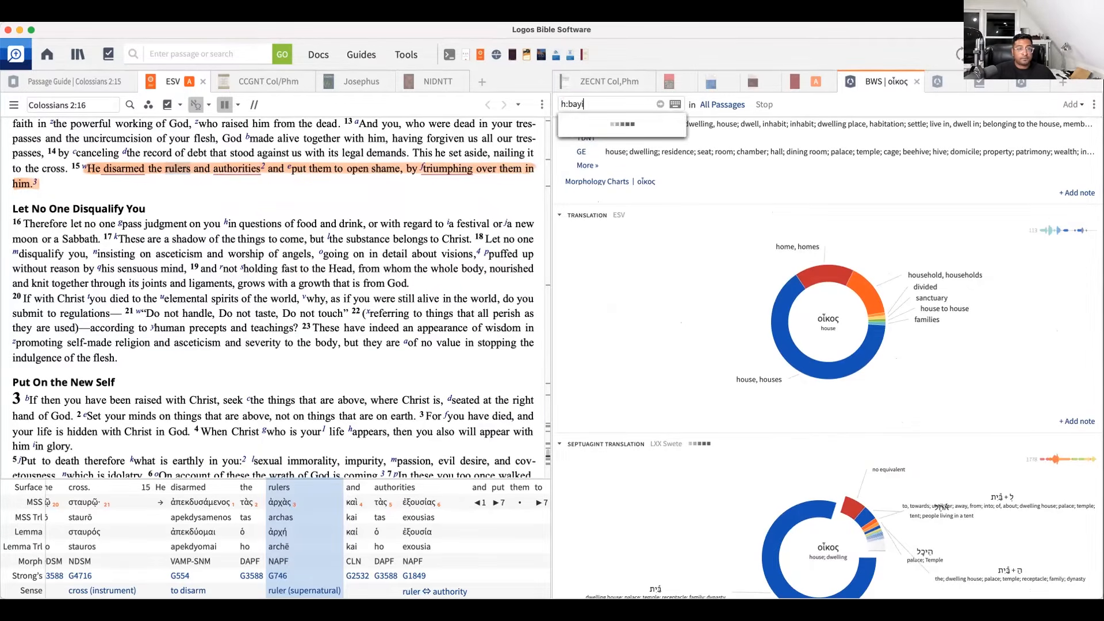
{"action": "type", "text": "t"}
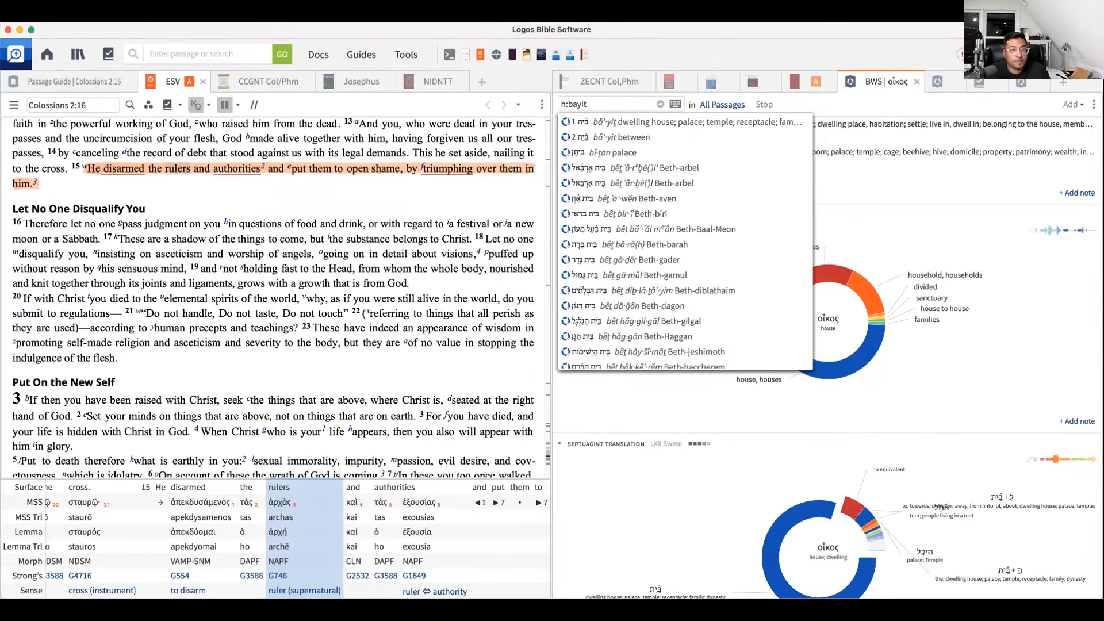
{"action": "left_click", "coordinate": [631, 124]}
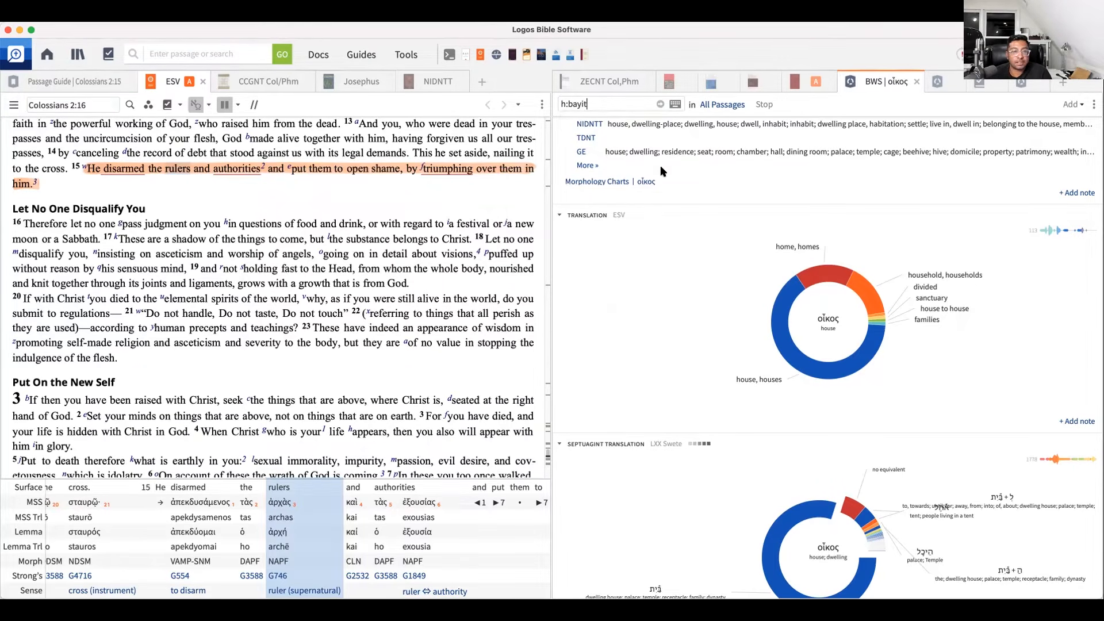
- Load the Hebrew lemma for h:bayit in the word study and list the verses behind "house, houses" in the ESV translation chart
{"action": "key", "text": "Return"}
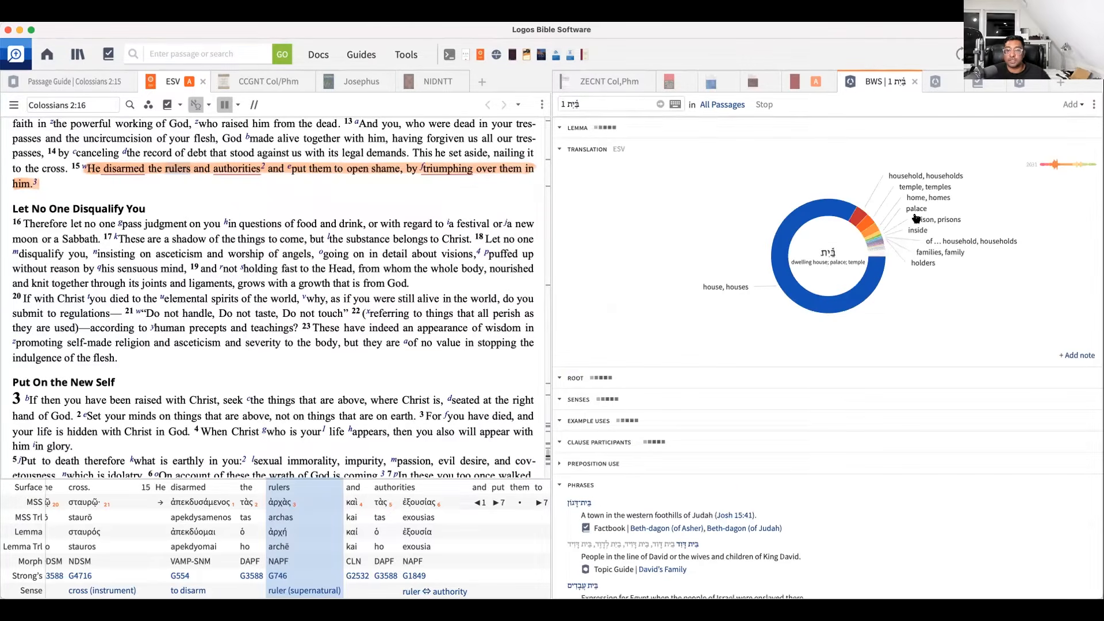
{"action": "left_click", "coordinate": [795, 303]}
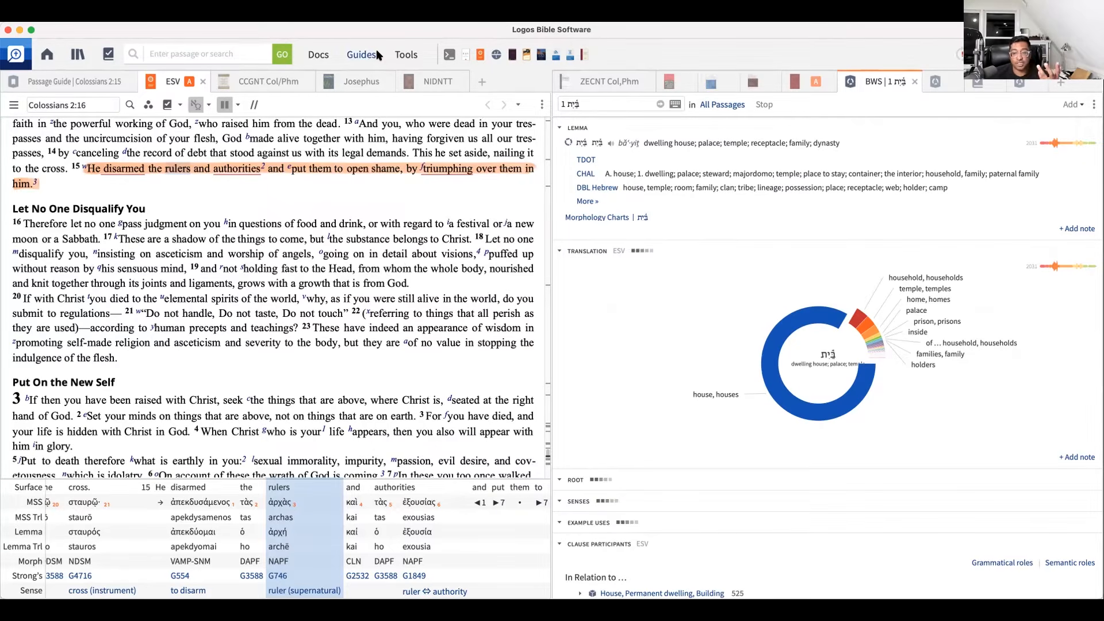
- Create a new bibliography document and fill it with citations for the resources used in the study
{"action": "left_click", "coordinate": [320, 54]}
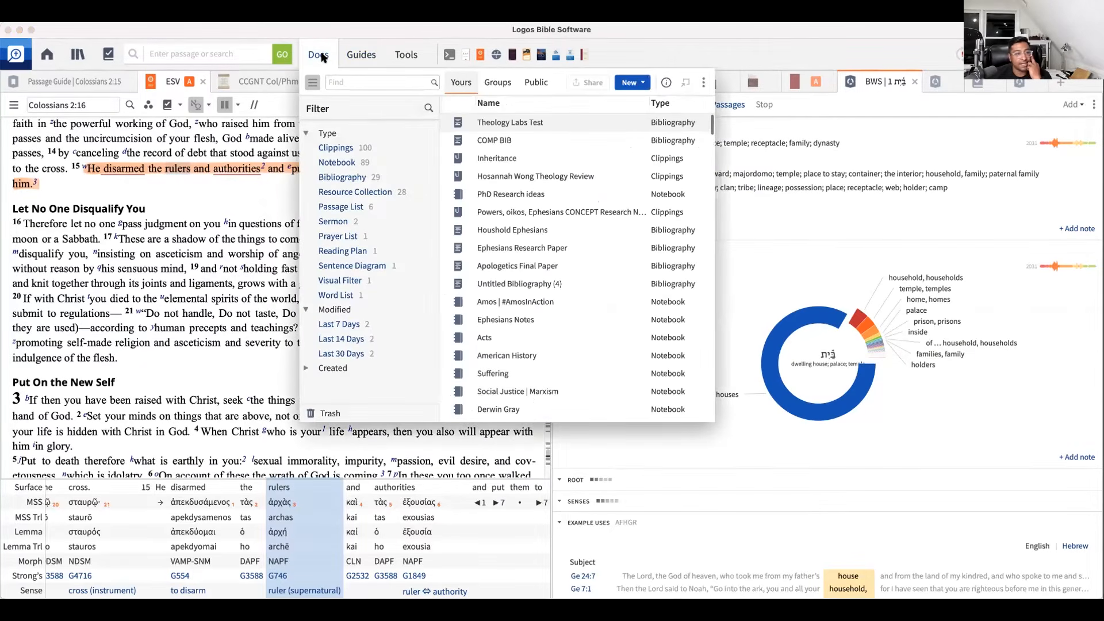
{"action": "left_click", "coordinate": [632, 83]}
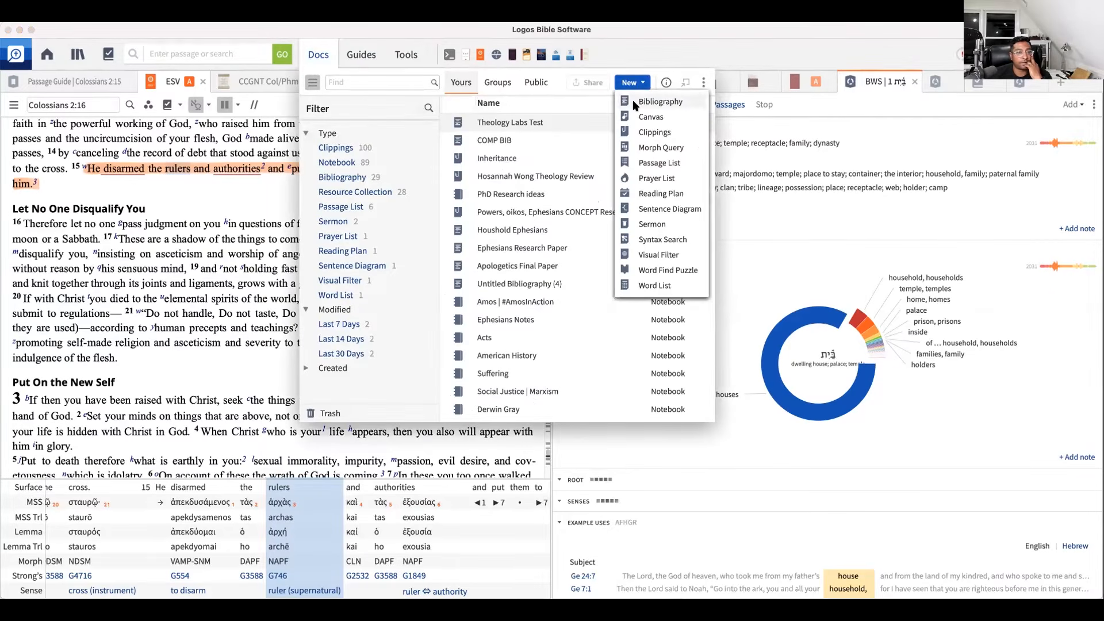
{"action": "left_click", "coordinate": [635, 104]}
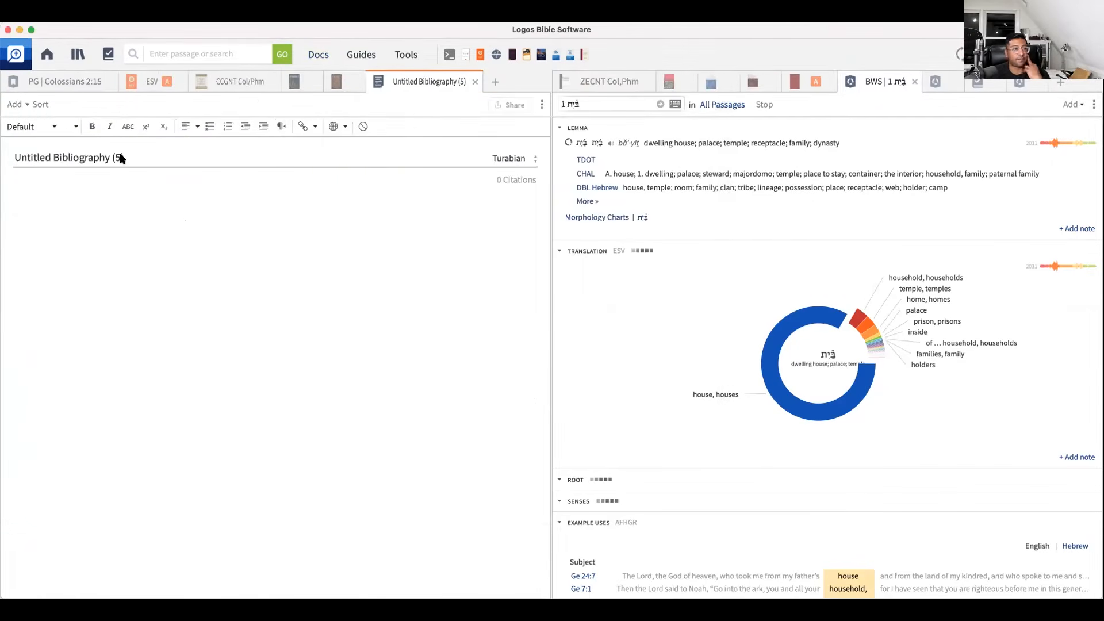
{"action": "left_click", "coordinate": [15, 106]}
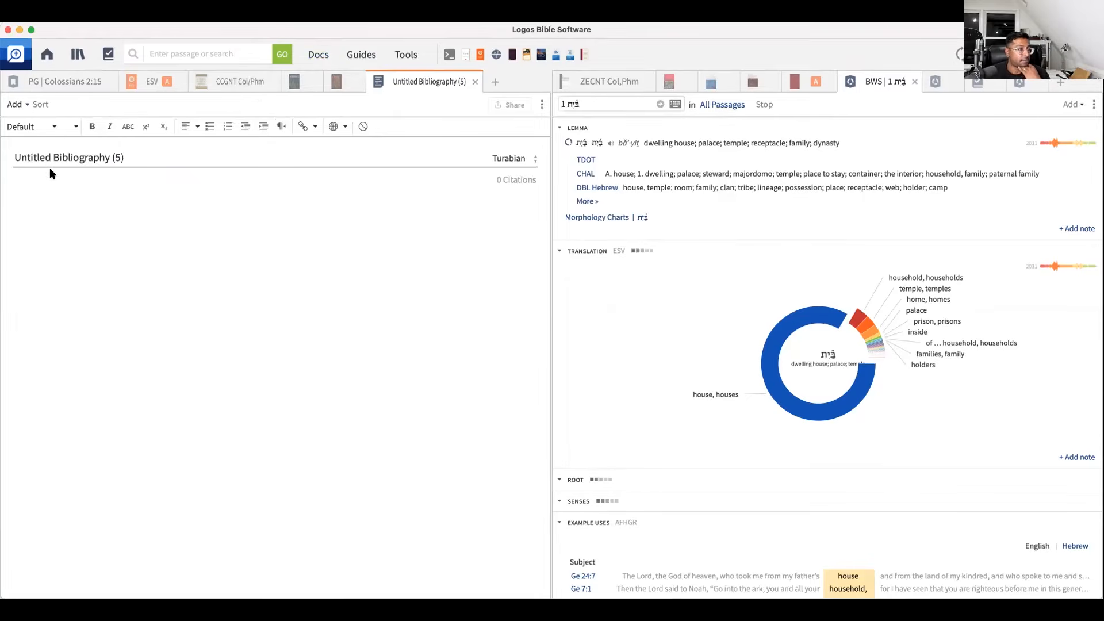
{"action": "left_click", "coordinate": [58, 156]}
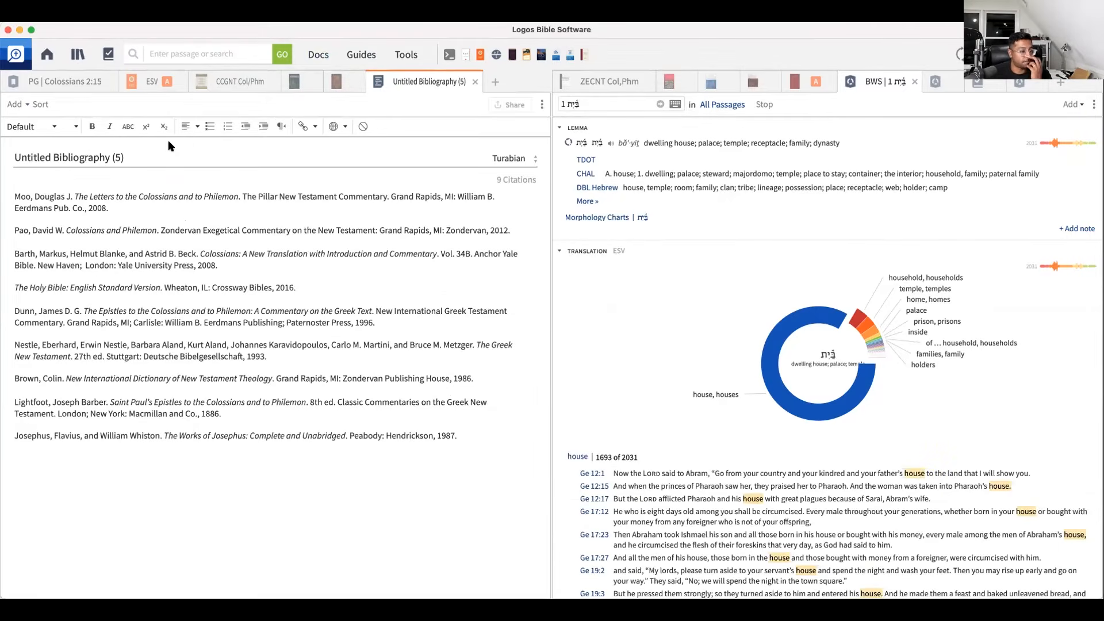
- Sort the bibliography citations alphabetically by author and bring up the document's Print/Export option
{"action": "triple_click", "coordinate": [97, 155]}
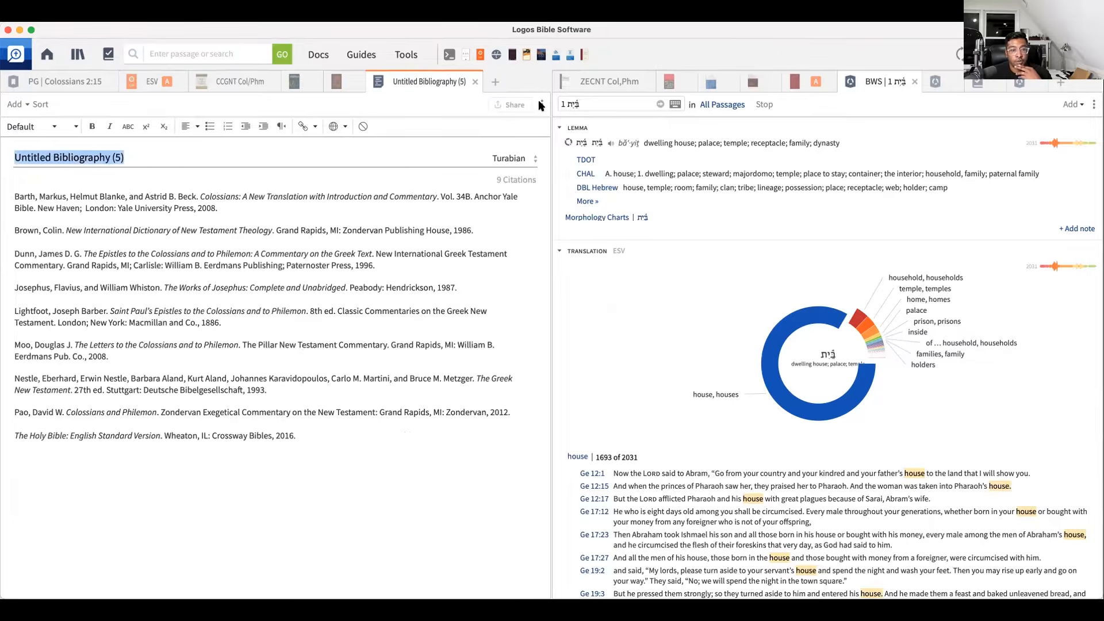
{"action": "left_click", "coordinate": [541, 105]}
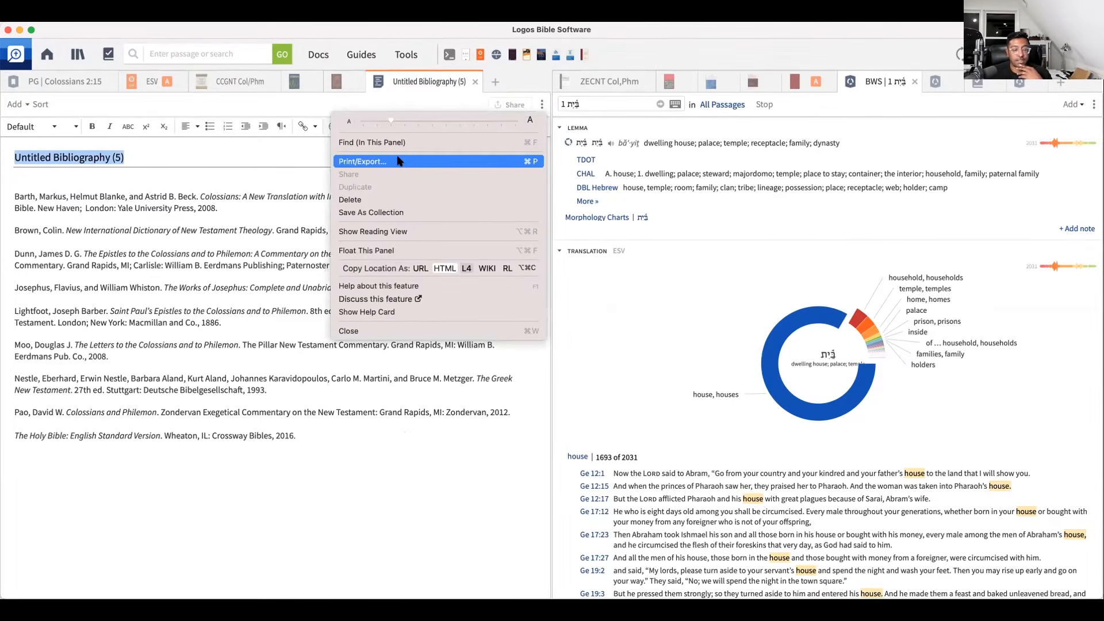
{"action": "left_click", "coordinate": [397, 161]}
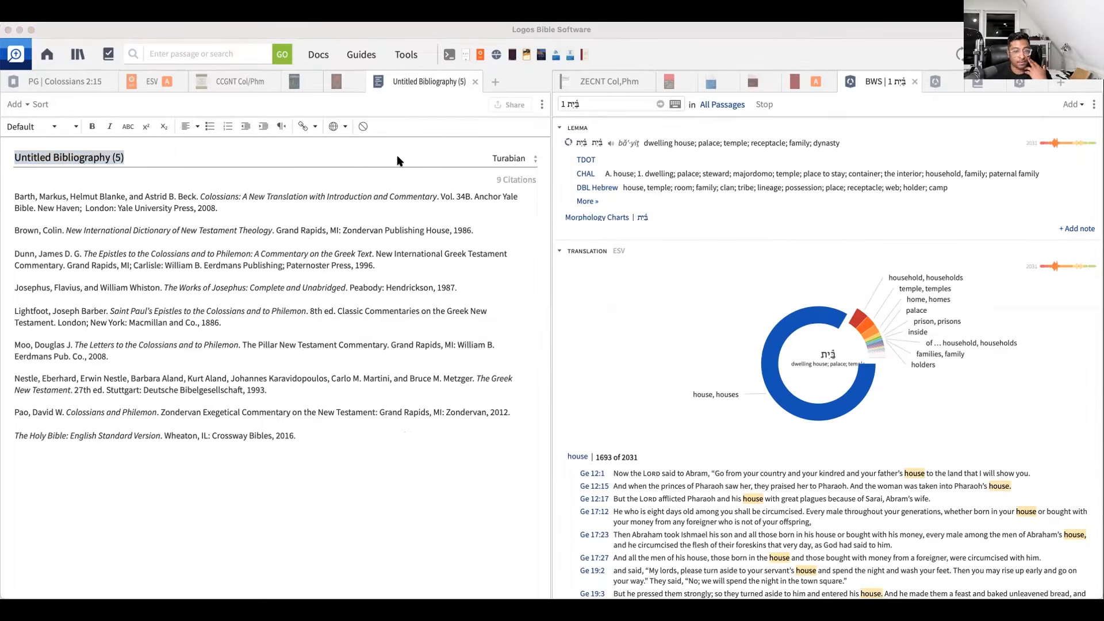
{"action": "left_click", "coordinate": [126, 52]}
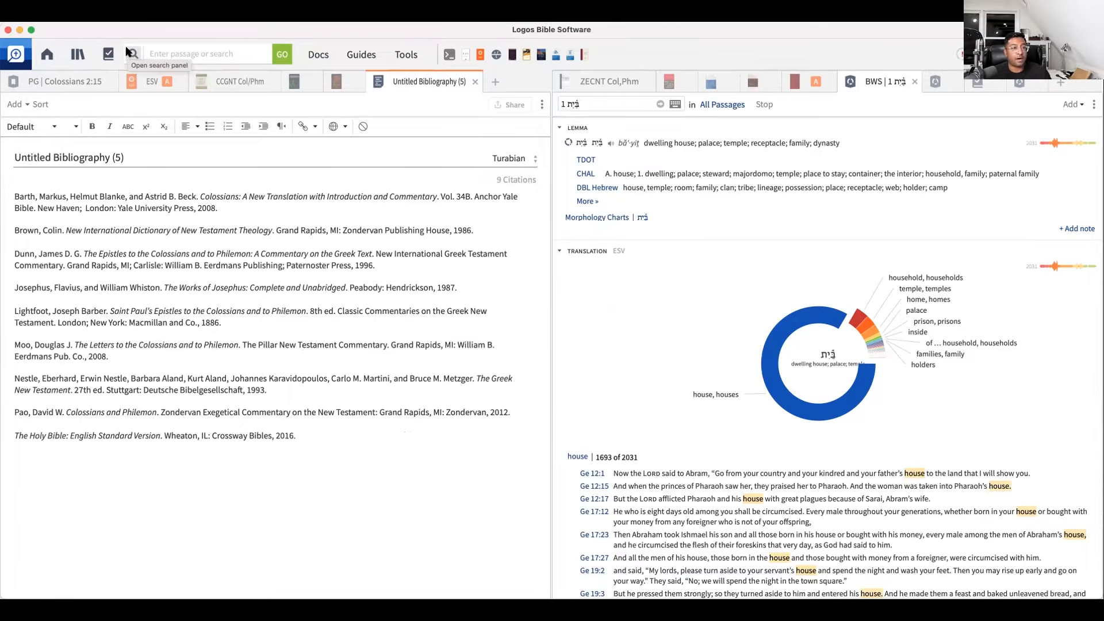
- Look over the παρρησία and ἐξουσία word studies and return to the Hebrew word study for "house"
{"action": "left_click", "coordinate": [934, 84]}
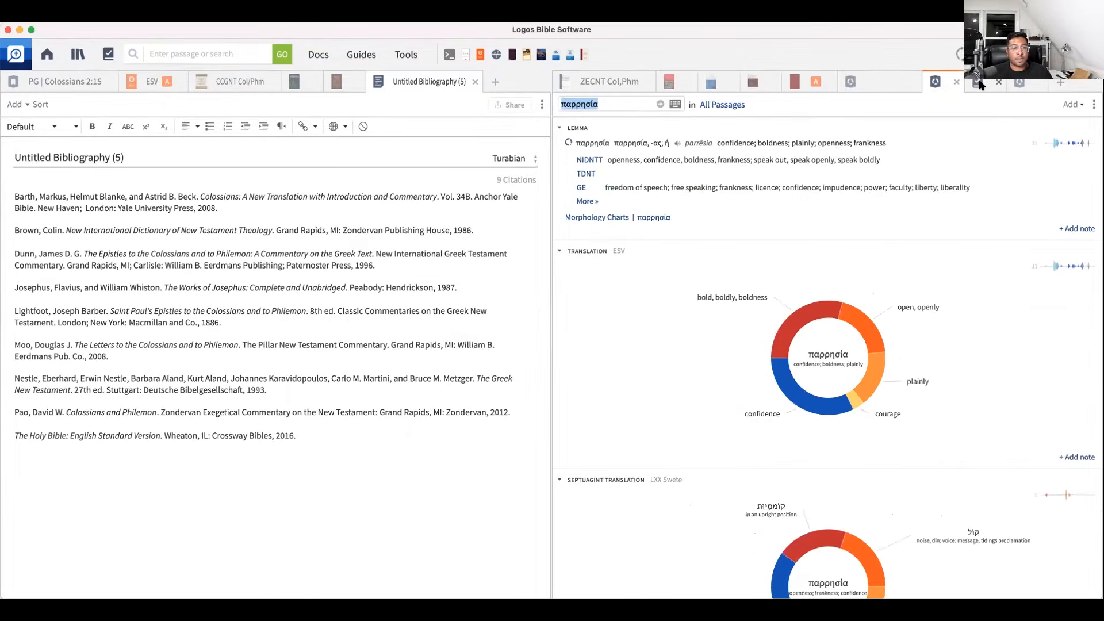
{"action": "left_click", "coordinate": [1043, 82]}
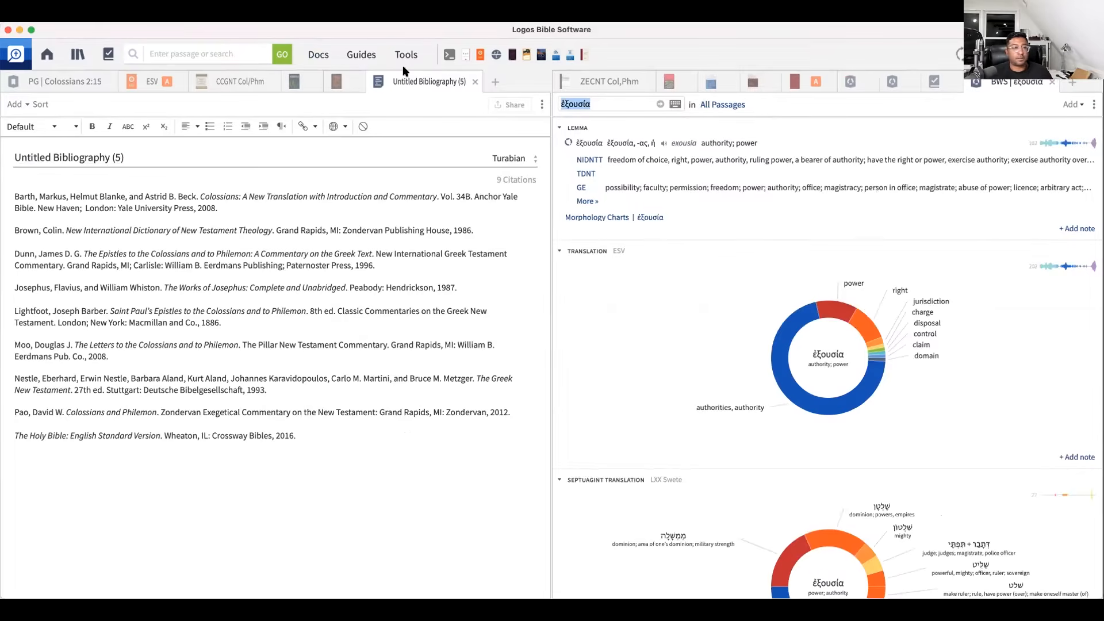
{"action": "left_click", "coordinate": [852, 85]}
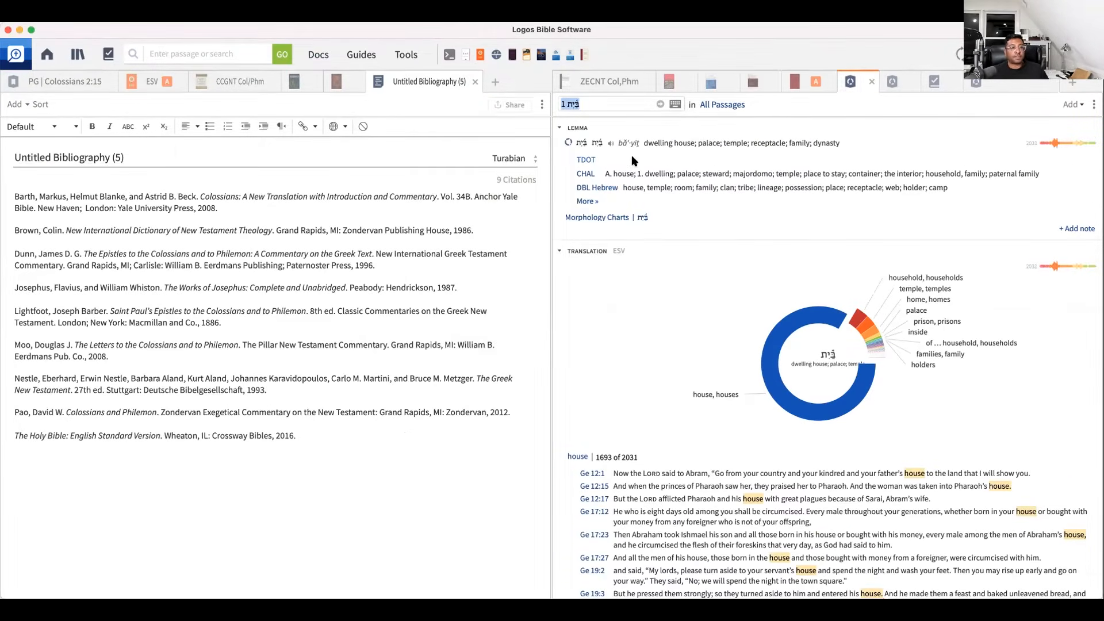
- Open the TDOT article on bayith from the word study and read from its etymology through "Designation for Family, Clan, or Tribe"
{"action": "left_click", "coordinate": [586, 160]}
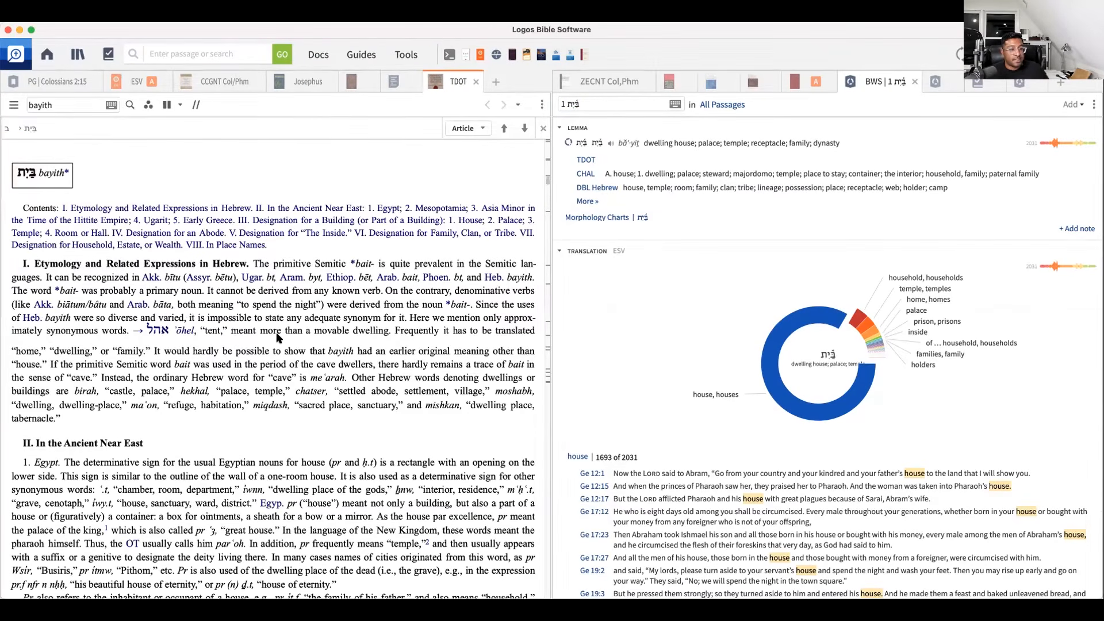
{"action": "scroll", "coordinate": [197, 339], "scroll_direction": "down", "scroll_amount": 2}
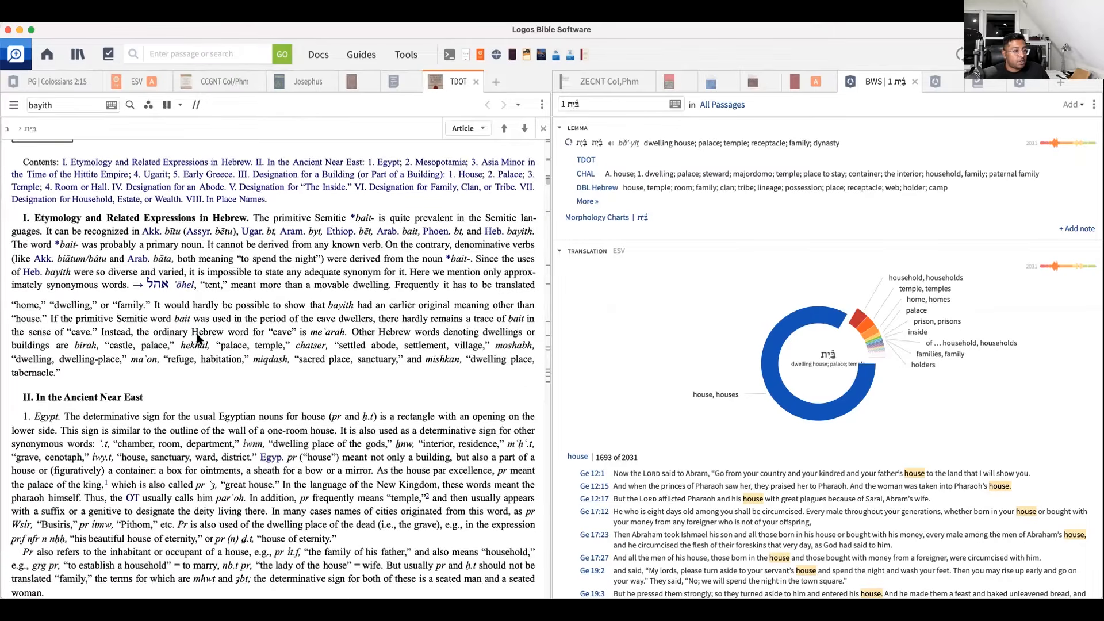
{"action": "scroll", "coordinate": [198, 339], "scroll_direction": "down", "scroll_amount": 1}
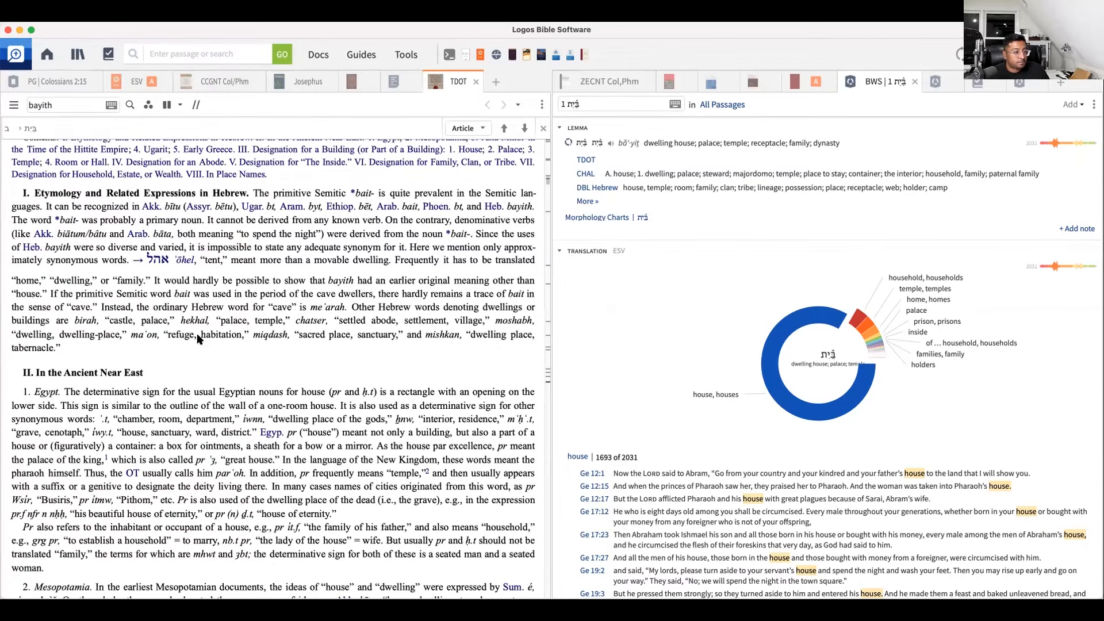
{"action": "scroll", "coordinate": [197, 340], "scroll_direction": "down", "scroll_amount": 3}
{"action": "scroll", "coordinate": [197, 339], "scroll_direction": "down", "scroll_amount": 10}
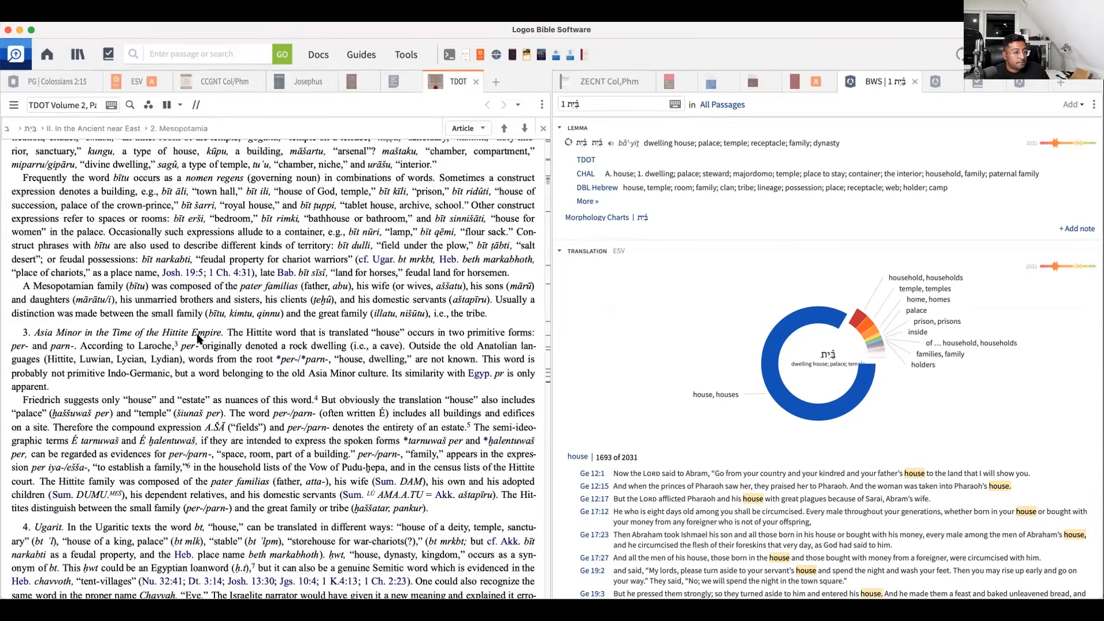
{"action": "scroll", "coordinate": [197, 339], "scroll_direction": "down", "scroll_amount": 5}
{"action": "scroll", "coordinate": [197, 339], "scroll_direction": "down", "scroll_amount": 7}
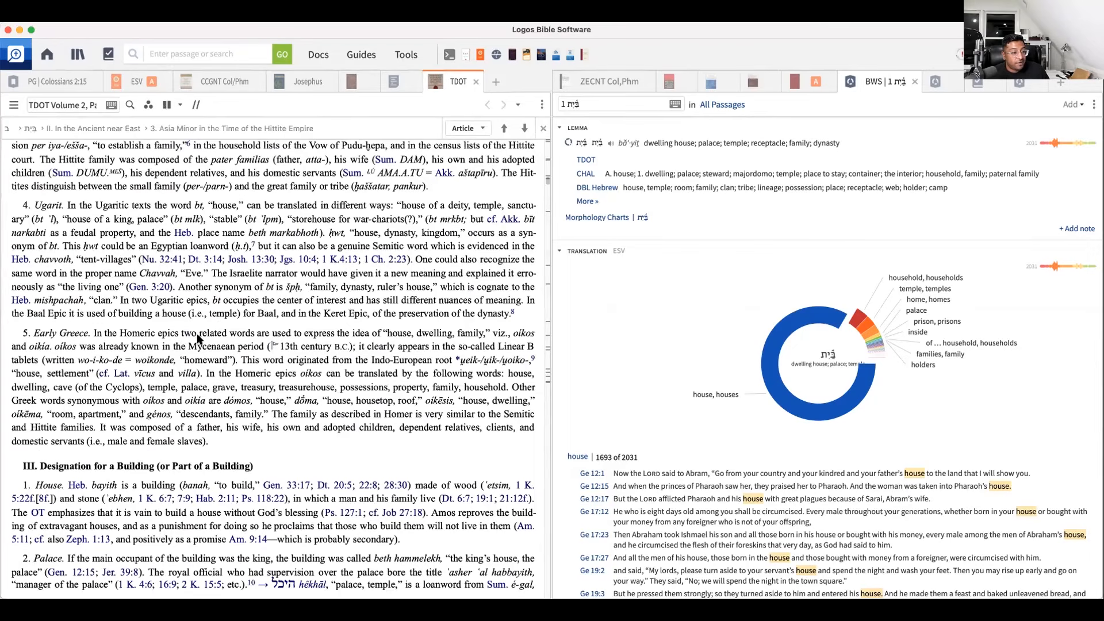
{"action": "scroll", "coordinate": [197, 340], "scroll_direction": "down", "scroll_amount": 5}
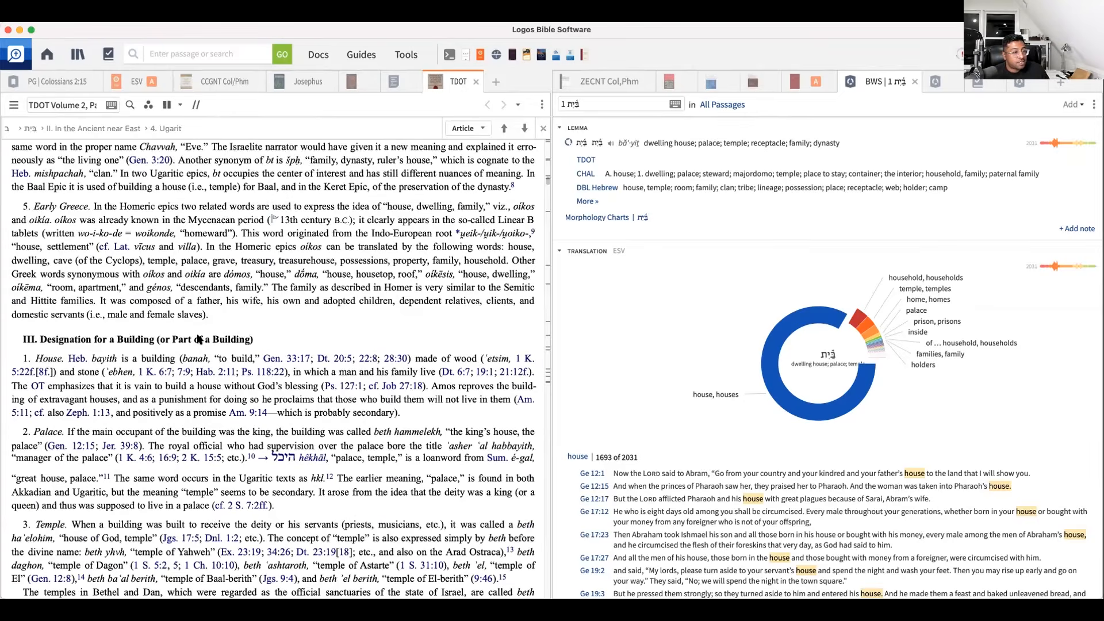
{"action": "scroll", "coordinate": [197, 339], "scroll_direction": "down", "scroll_amount": 7}
{"action": "scroll", "coordinate": [197, 339], "scroll_direction": "down", "scroll_amount": 7}
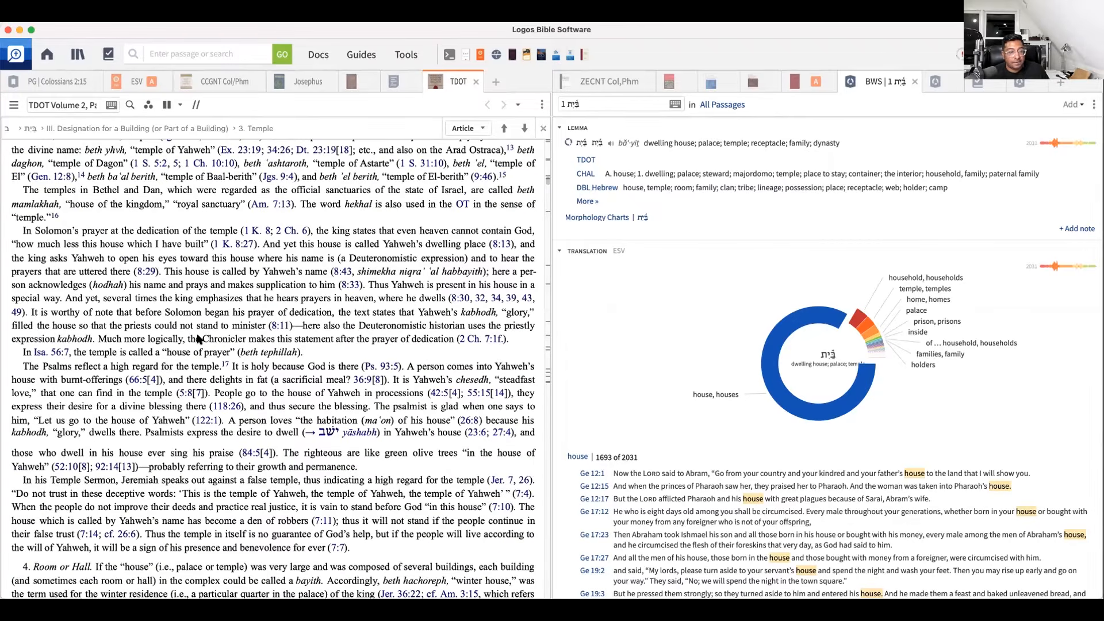
{"action": "scroll", "coordinate": [197, 339], "scroll_direction": "down", "scroll_amount": 1}
{"action": "scroll", "coordinate": [197, 339], "scroll_direction": "down", "scroll_amount": 2}
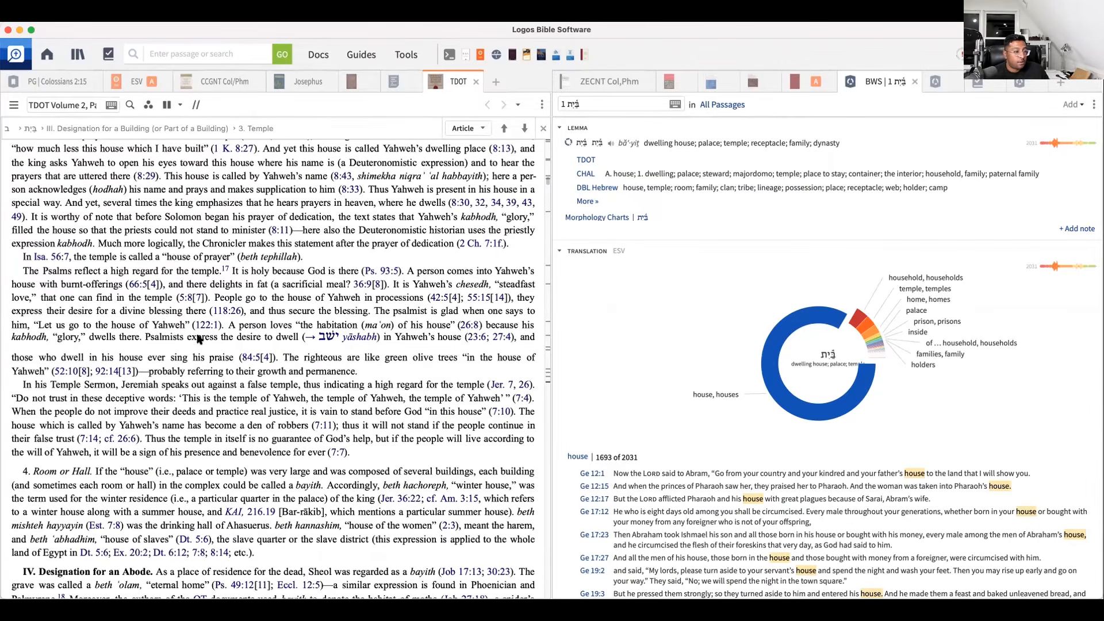
{"action": "scroll", "coordinate": [197, 340], "scroll_direction": "down", "scroll_amount": 4}
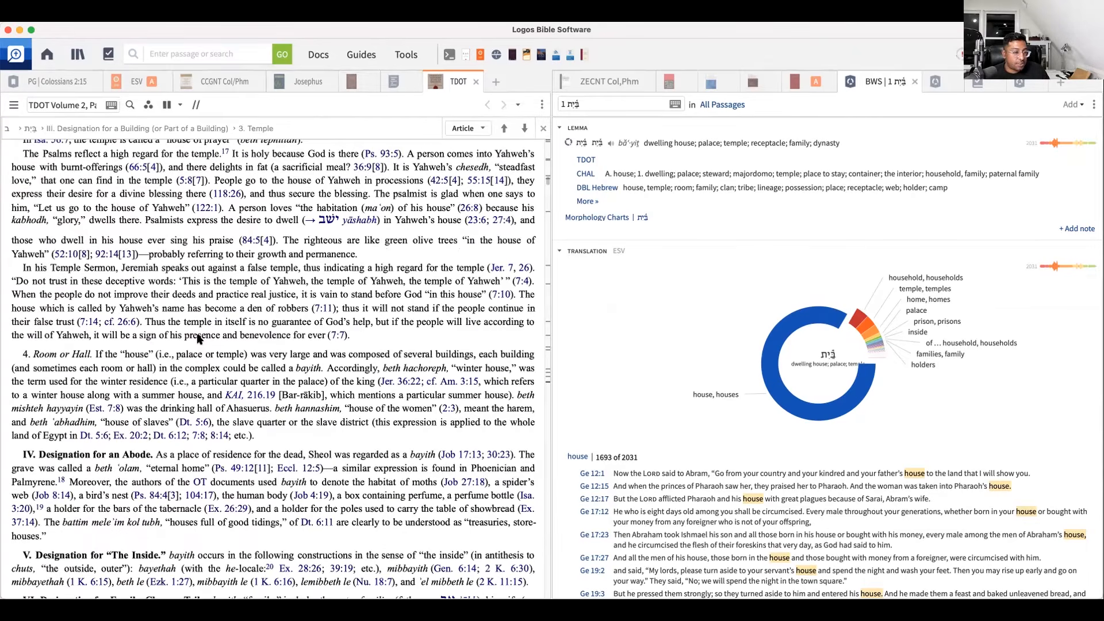
{"action": "scroll", "coordinate": [197, 339], "scroll_direction": "down", "scroll_amount": 1}
{"action": "scroll", "coordinate": [198, 340], "scroll_direction": "down", "scroll_amount": 1}
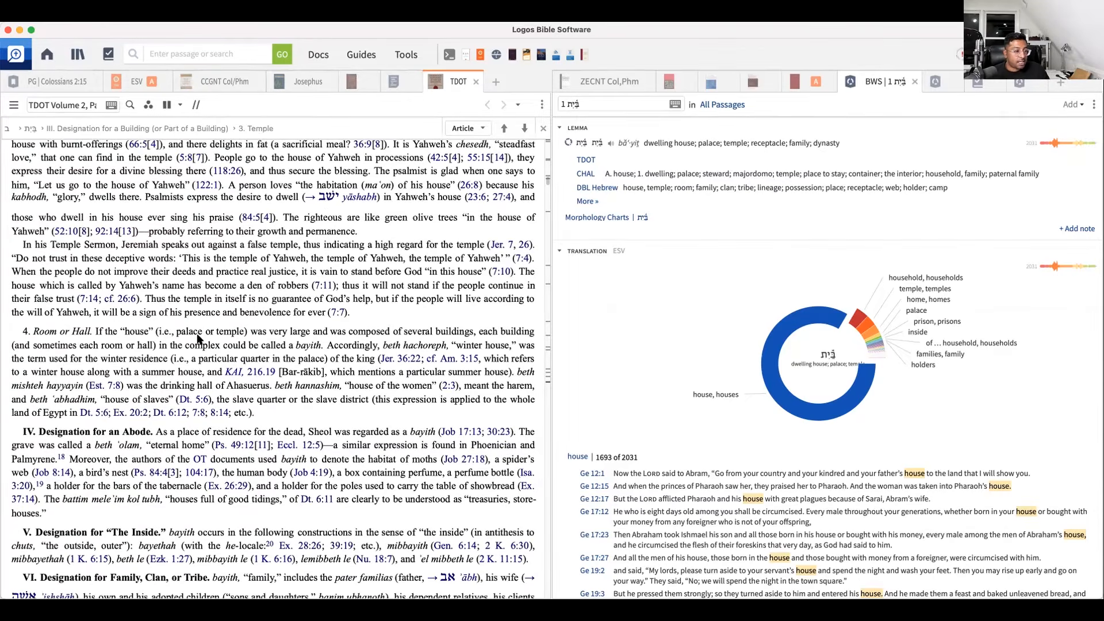
{"action": "scroll", "coordinate": [198, 339], "scroll_direction": "down", "scroll_amount": 3}
{"action": "scroll", "coordinate": [197, 339], "scroll_direction": "down", "scroll_amount": 1}
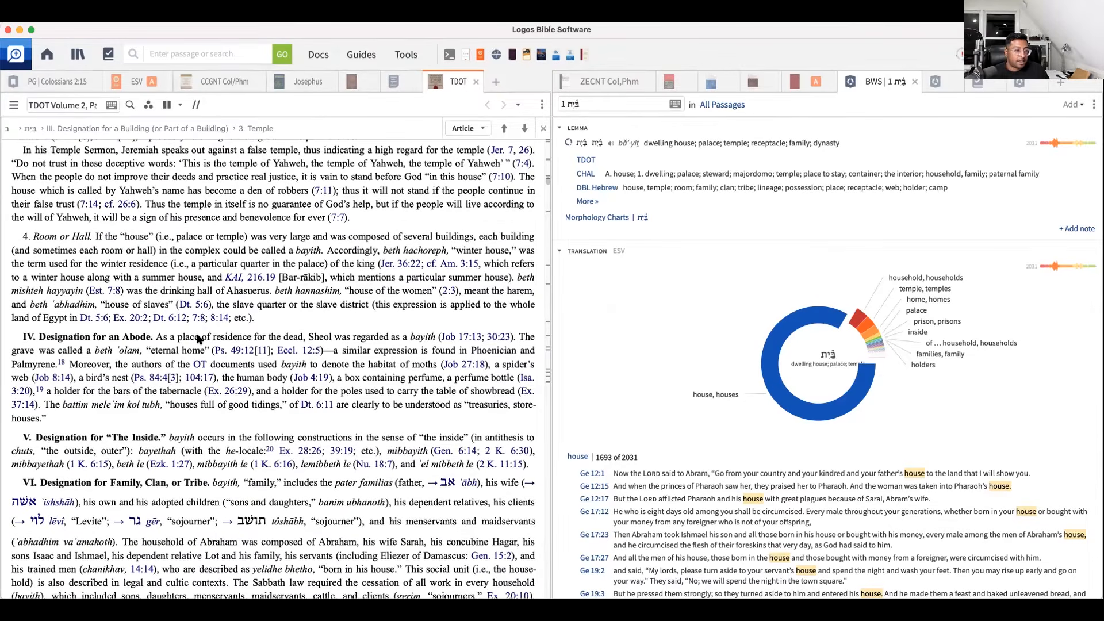
{"action": "scroll", "coordinate": [197, 339], "scroll_direction": "down", "scroll_amount": 4}
{"action": "scroll", "coordinate": [198, 339], "scroll_direction": "down", "scroll_amount": 3}
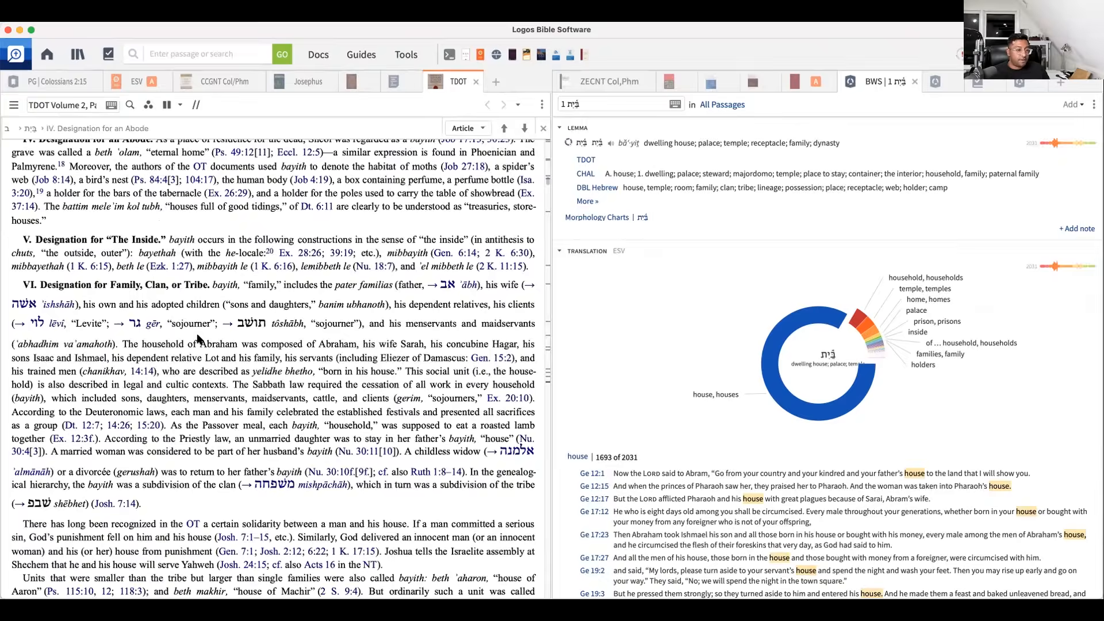
{"action": "scroll", "coordinate": [197, 339], "scroll_direction": "down", "scroll_amount": 4}
{"action": "scroll", "coordinate": [198, 339], "scroll_direction": "down", "scroll_amount": 3}
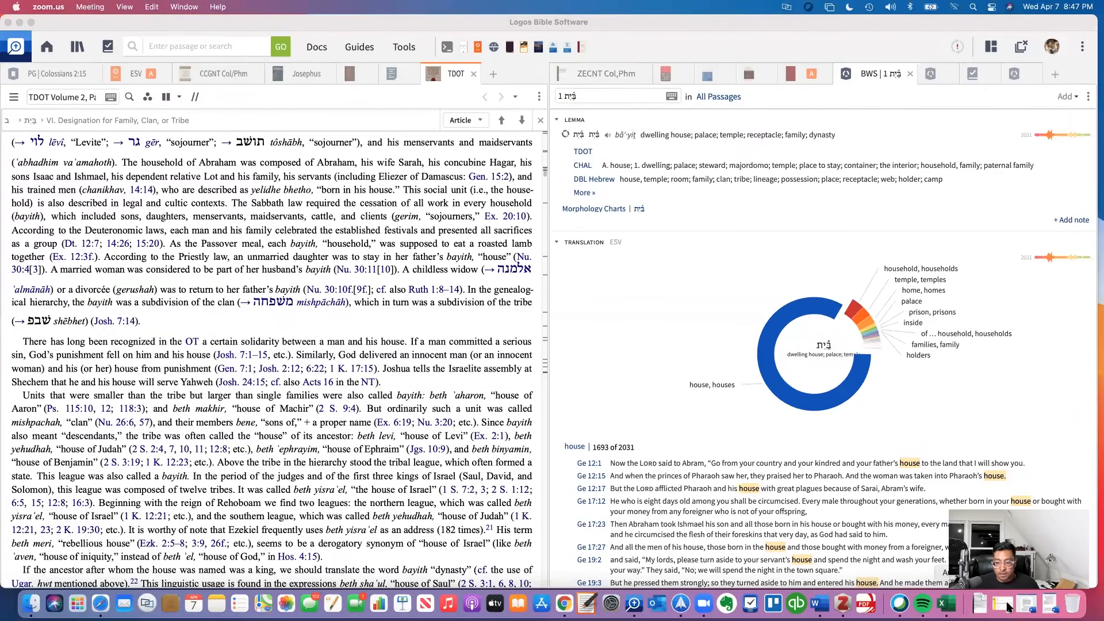
- Switch to Chrome, search for "knowing Jesus through the old testament" in a new window, and open the book's Google Books preview
{"action": "left_click", "coordinate": [1007, 607]}
{"action": "left_click", "coordinate": [176, 27]}
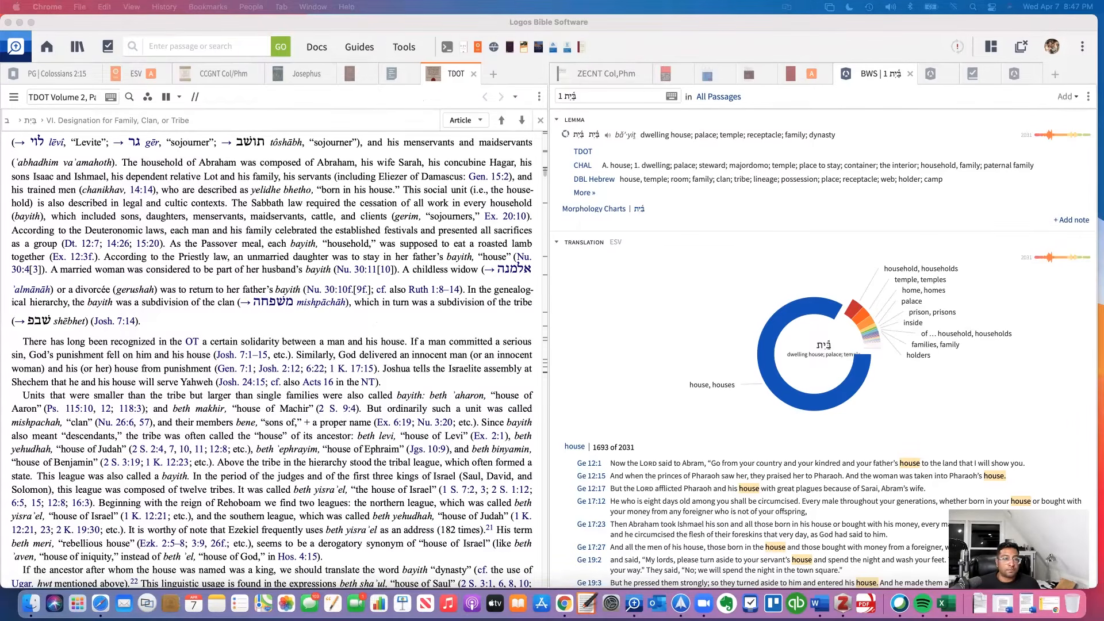
{"action": "key", "text": "super+n"}
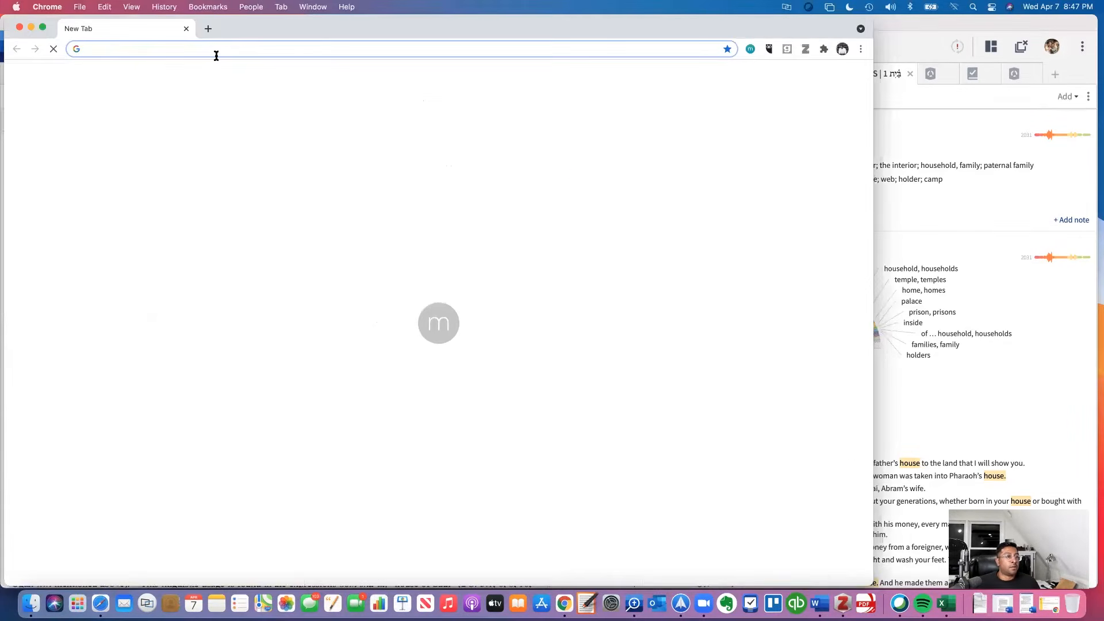
{"action": "left_click", "coordinate": [218, 52]}
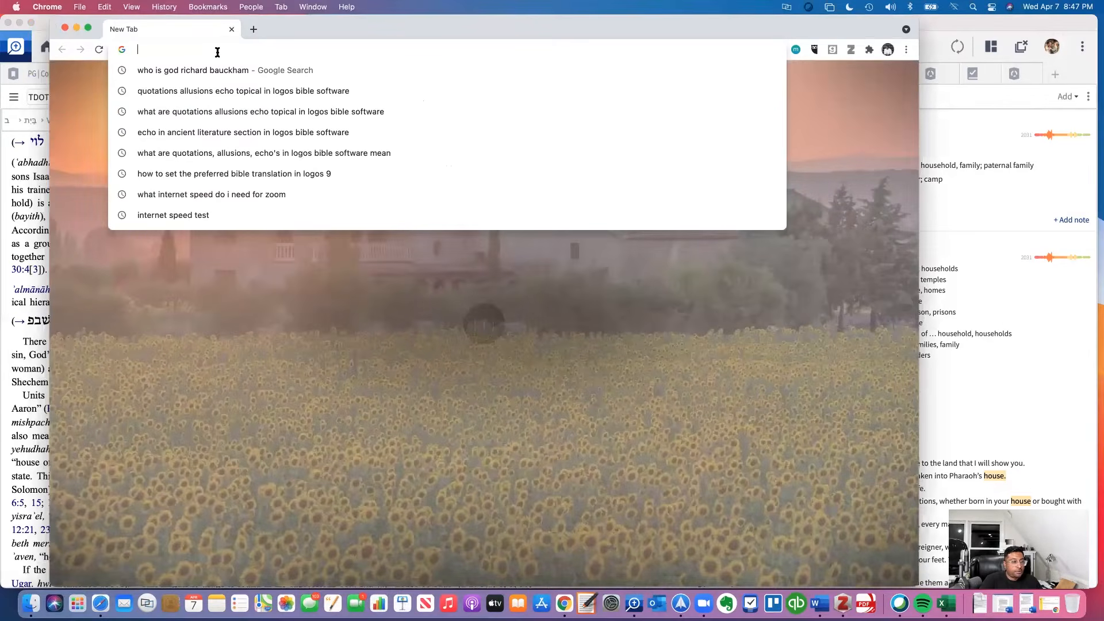
{"action": "type", "text": "knowing Jesus through the old testament"}
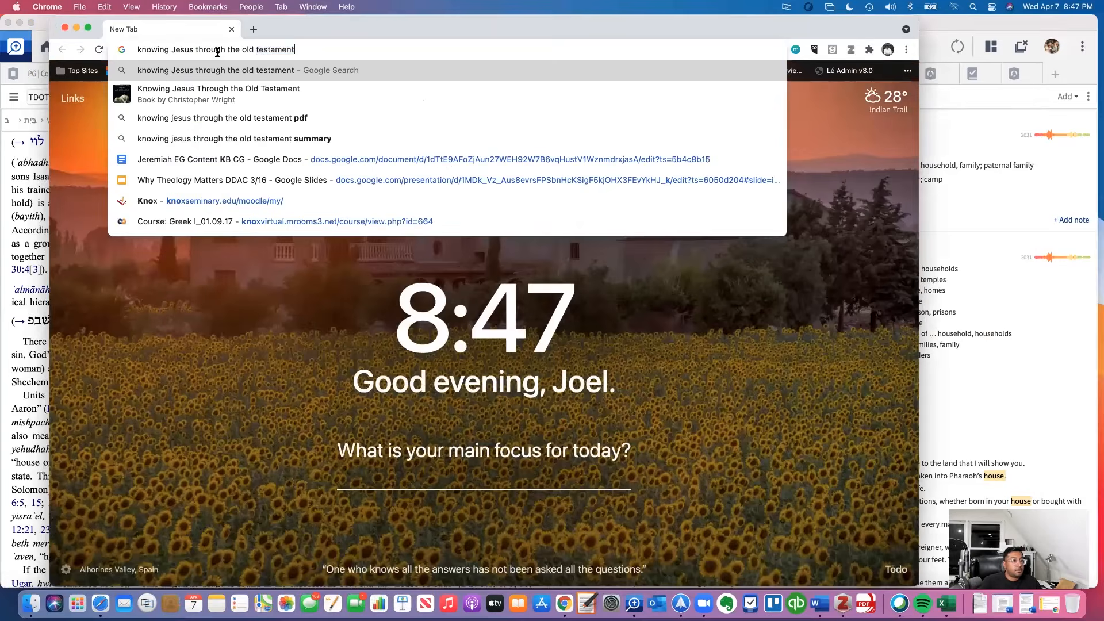
{"action": "key", "text": "Return"}
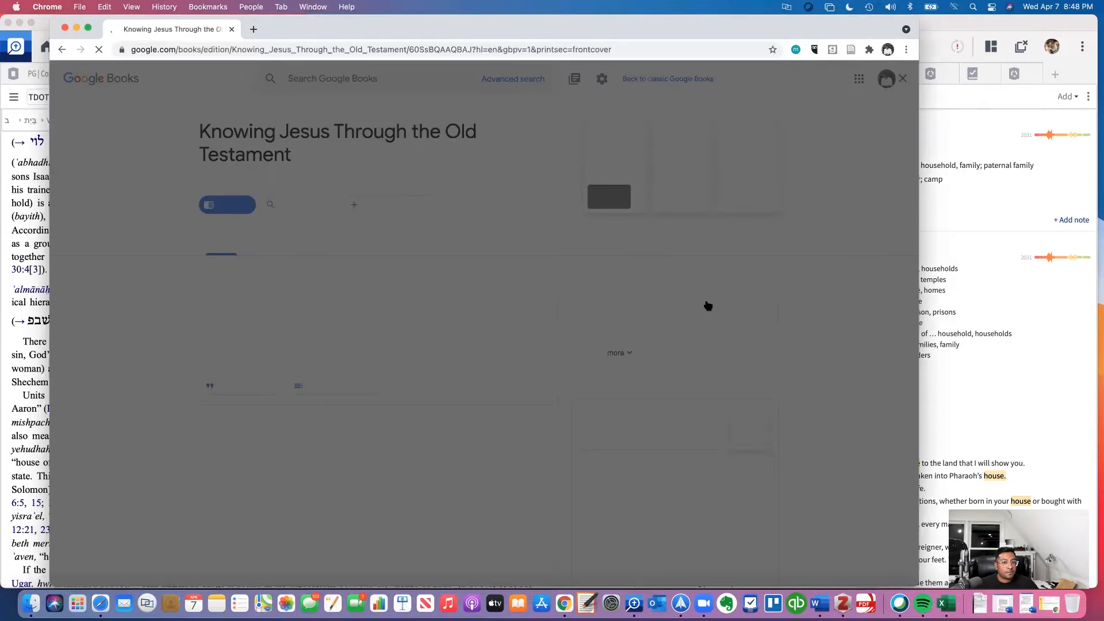
- Switch to Zotero, review the sources in the PhD Dissertation collection, and close the library window
{"action": "left_click", "coordinate": [843, 603]}
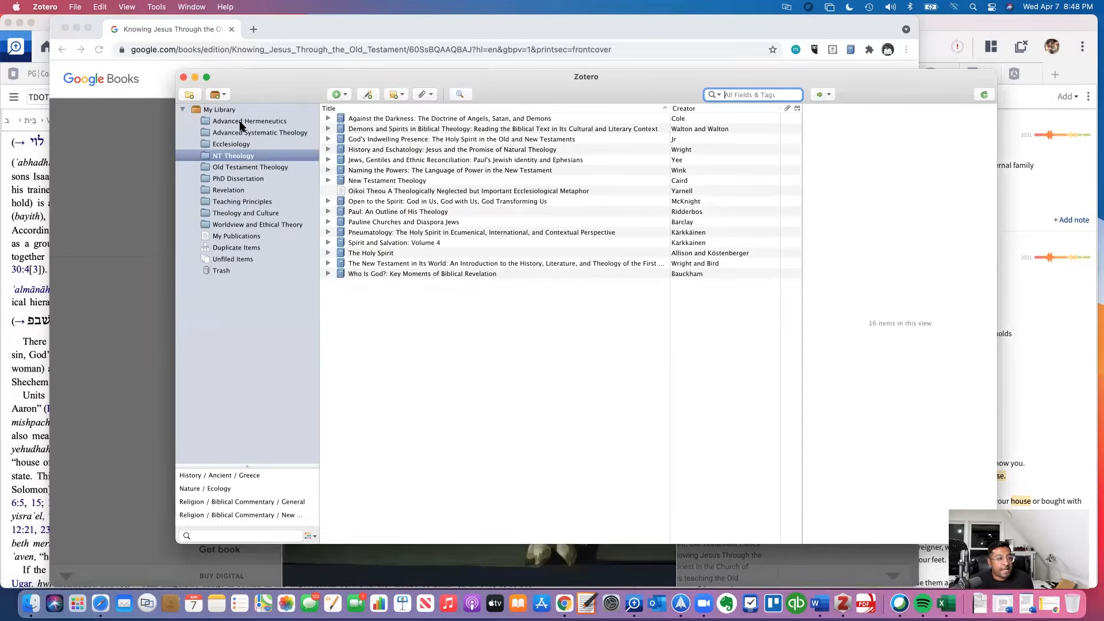
{"action": "left_click", "coordinate": [235, 178]}
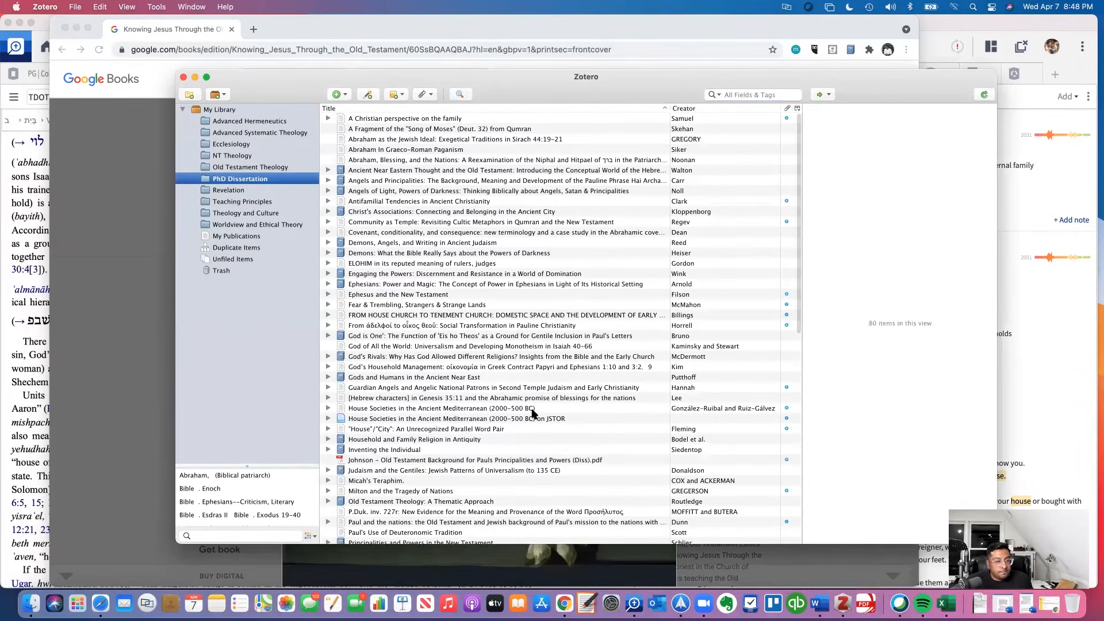
{"action": "left_click", "coordinate": [183, 78]}
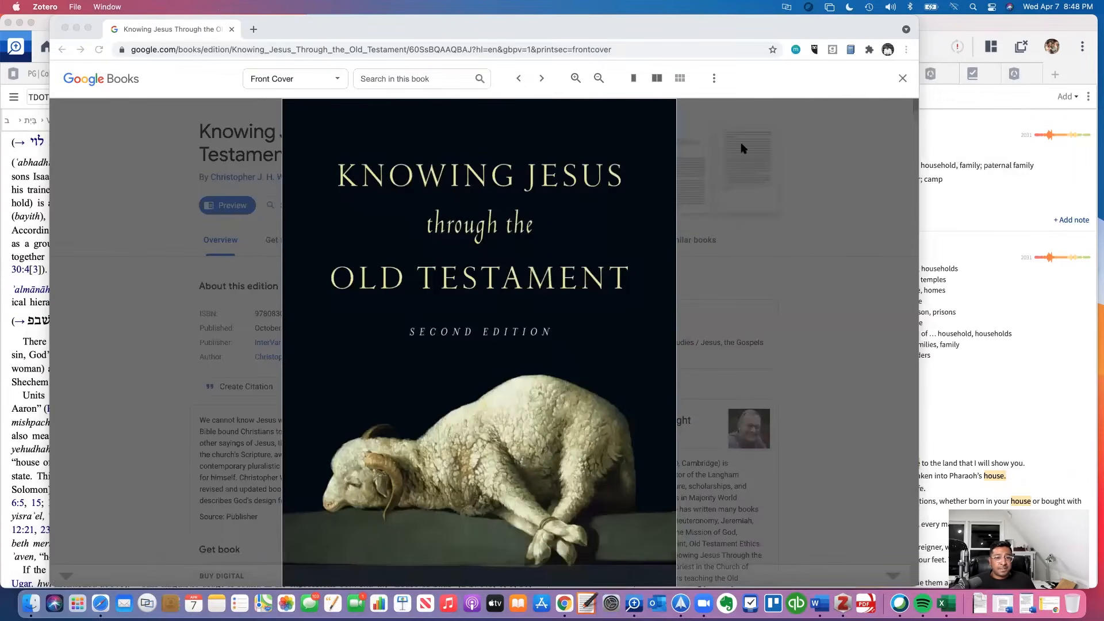
- Close the book preview and save "Knowing Jesus Through the Old Testament" to the Old Testament Theology collection with the Zotero connector
{"action": "left_click", "coordinate": [892, 94]}
{"action": "left_click", "coordinate": [901, 79]}
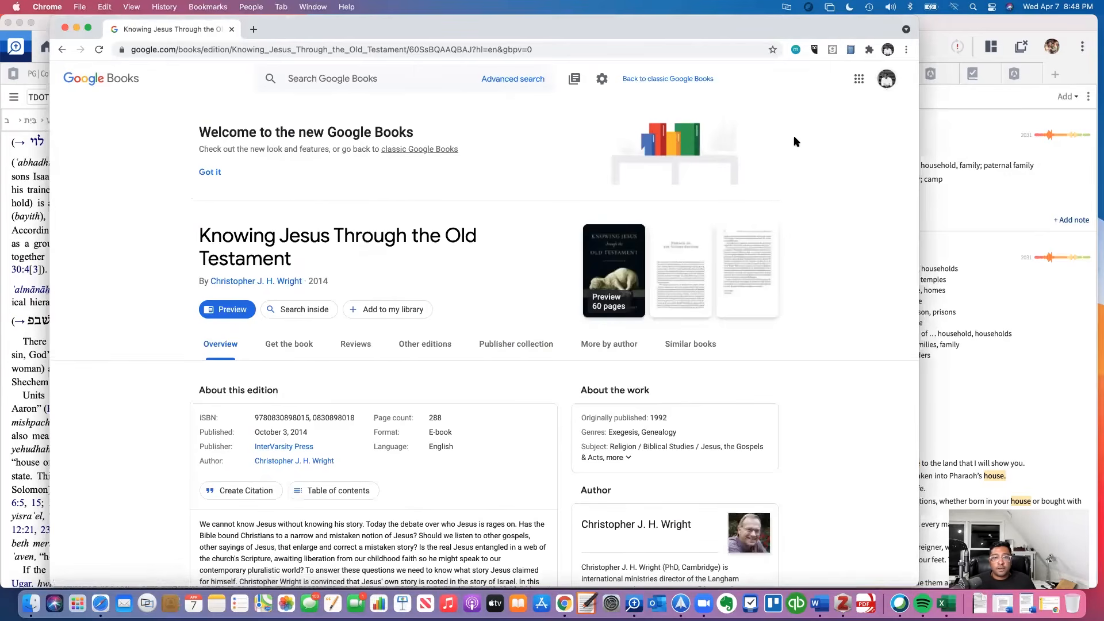
{"action": "left_click", "coordinate": [852, 50]}
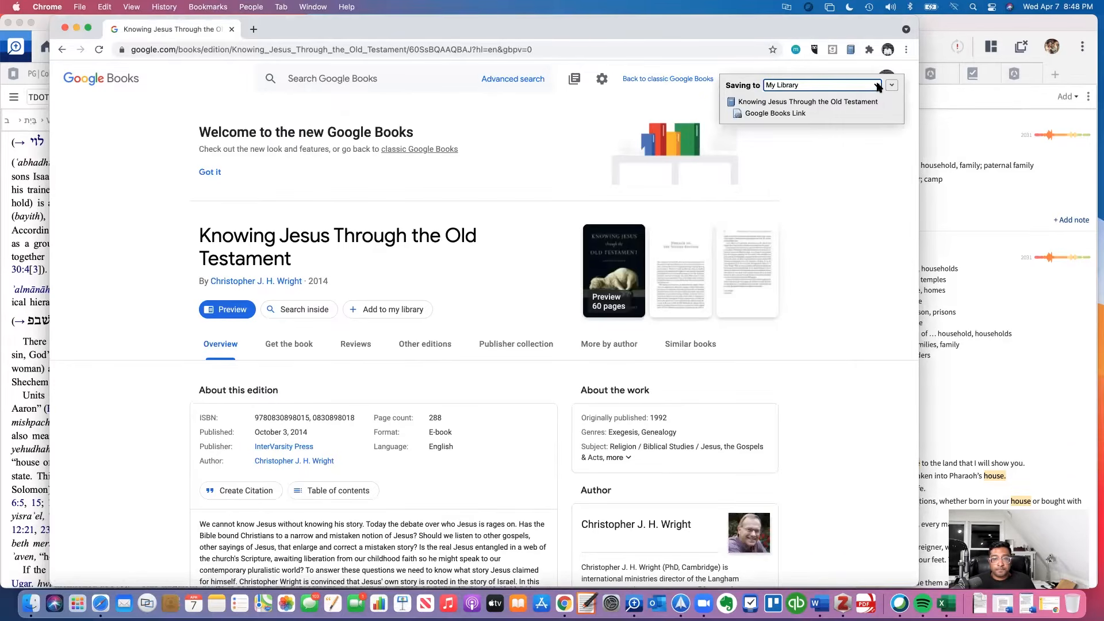
{"action": "left_click", "coordinate": [878, 87]}
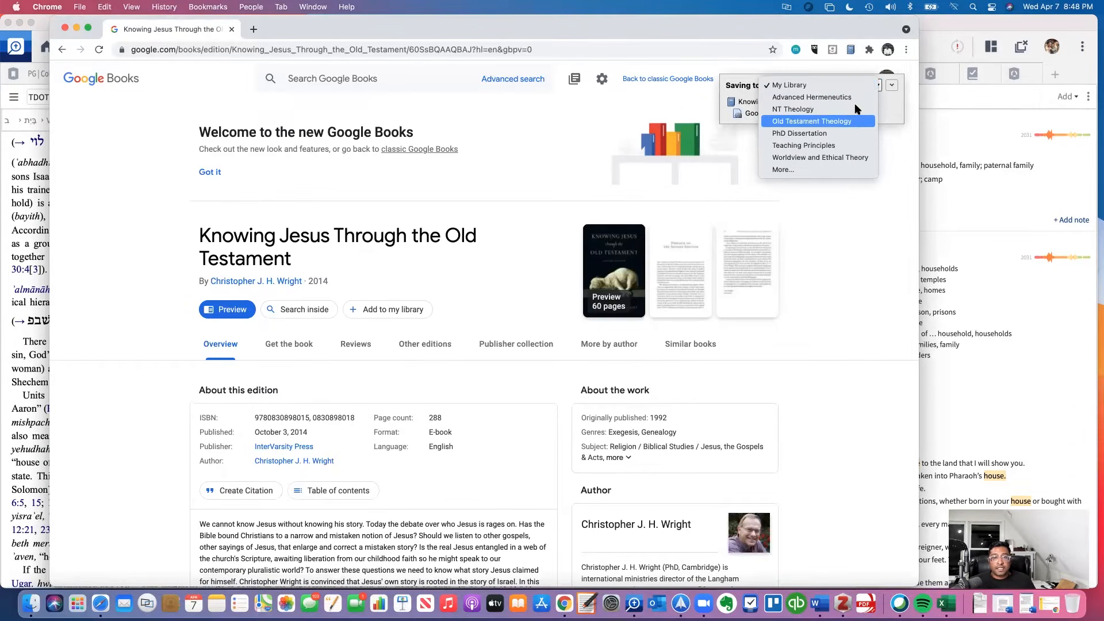
{"action": "left_click", "coordinate": [848, 120]}
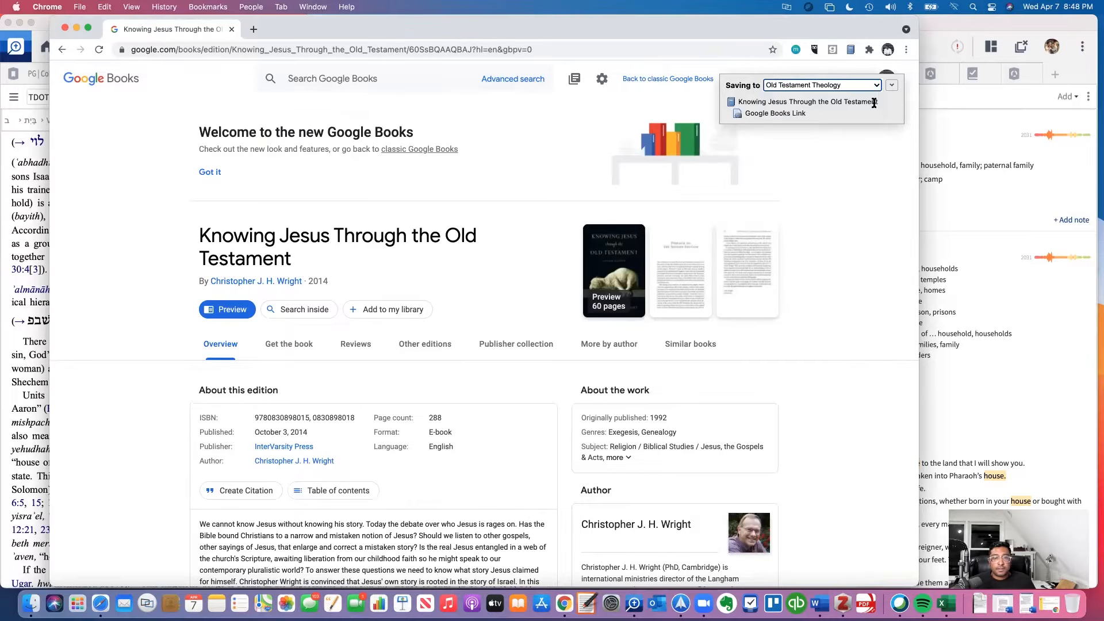
{"action": "left_click", "coordinate": [893, 86]}
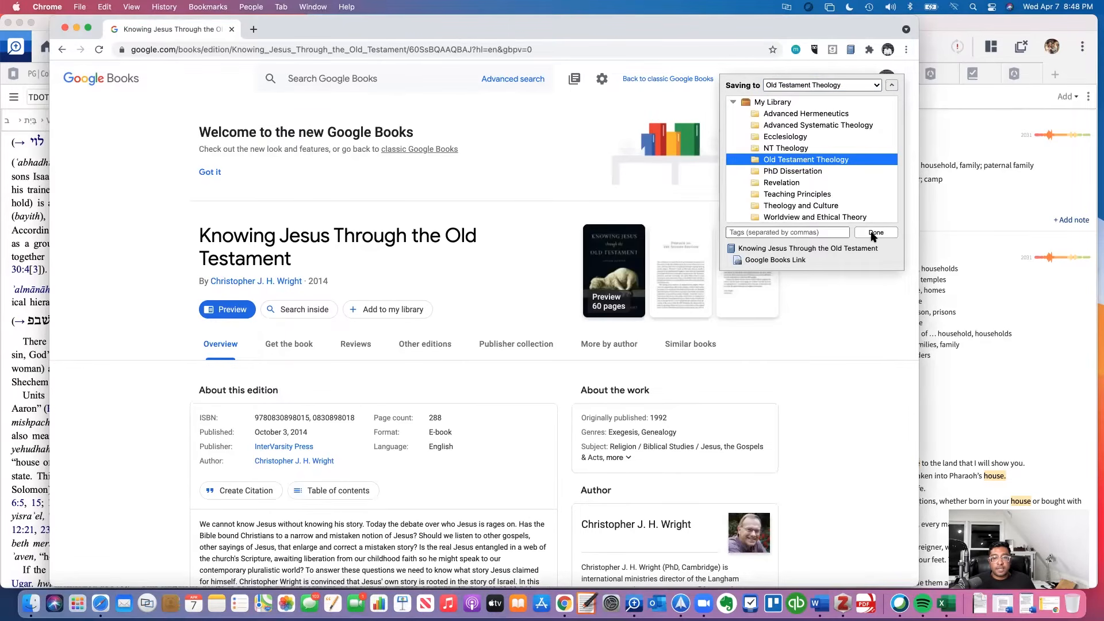
{"action": "left_click", "coordinate": [873, 237]}
- Switch to Zotero and view the details of "Knowing Jesus Through the Old Testament" in the Old Testament Theology collection
{"action": "left_click", "coordinate": [865, 603]}
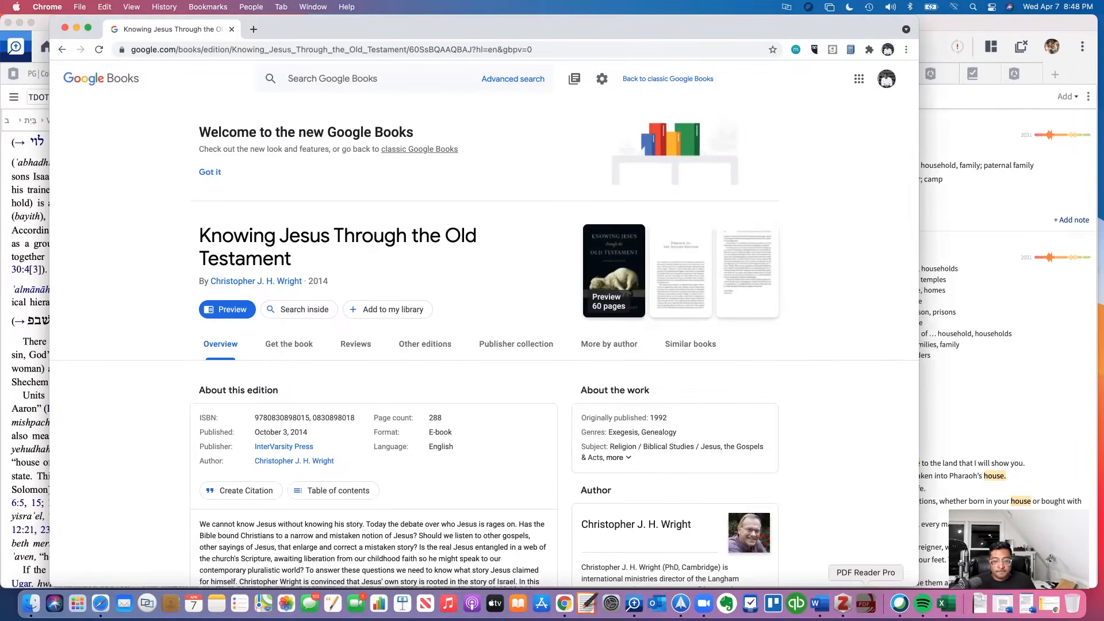
{"action": "left_click_drag", "start_coordinate": [865, 603], "coordinate": [862, 603]}
{"action": "left_click", "coordinate": [866, 604]}
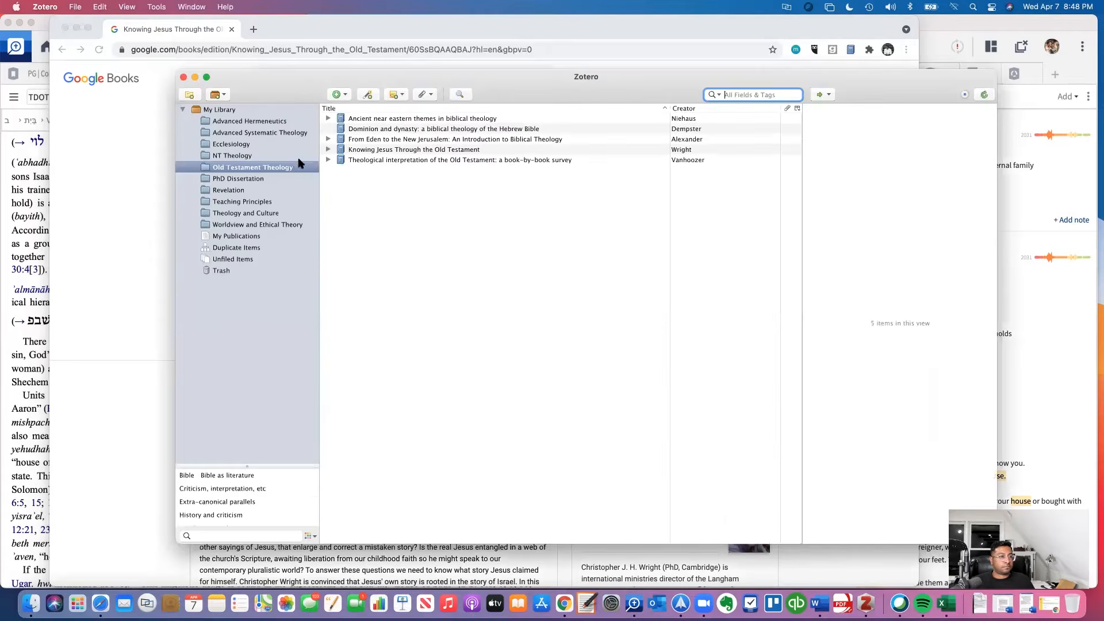
{"action": "left_click", "coordinate": [396, 149]}
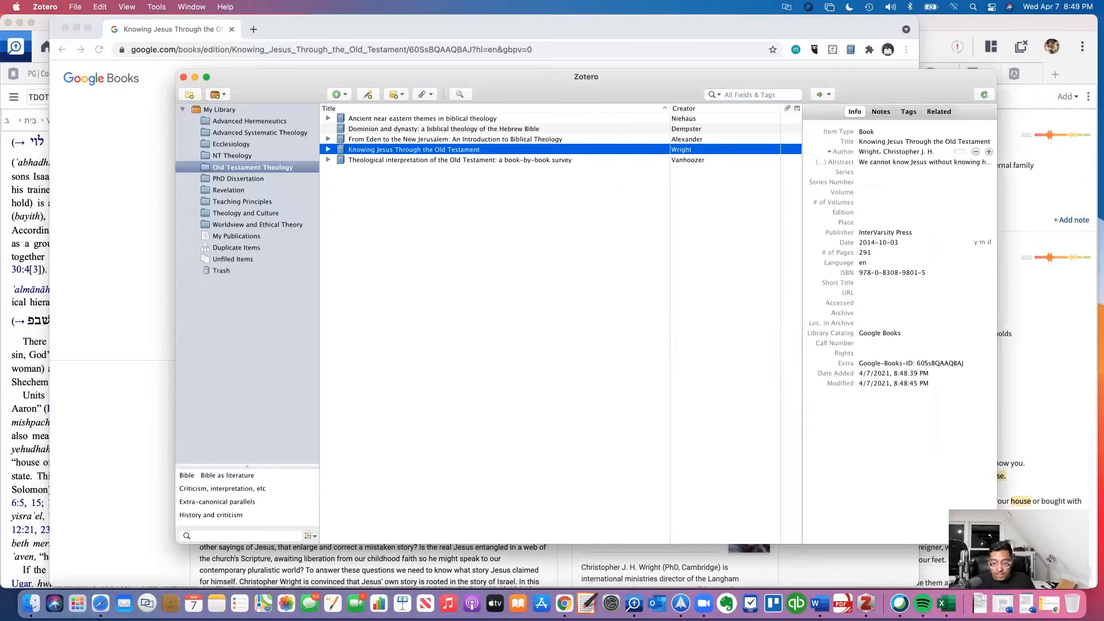
- Switch to the Word notes and add a second list item under "Rulers and Authorities" reading "Wright said something awesome."
{"action": "left_click", "coordinate": [1026, 603]}
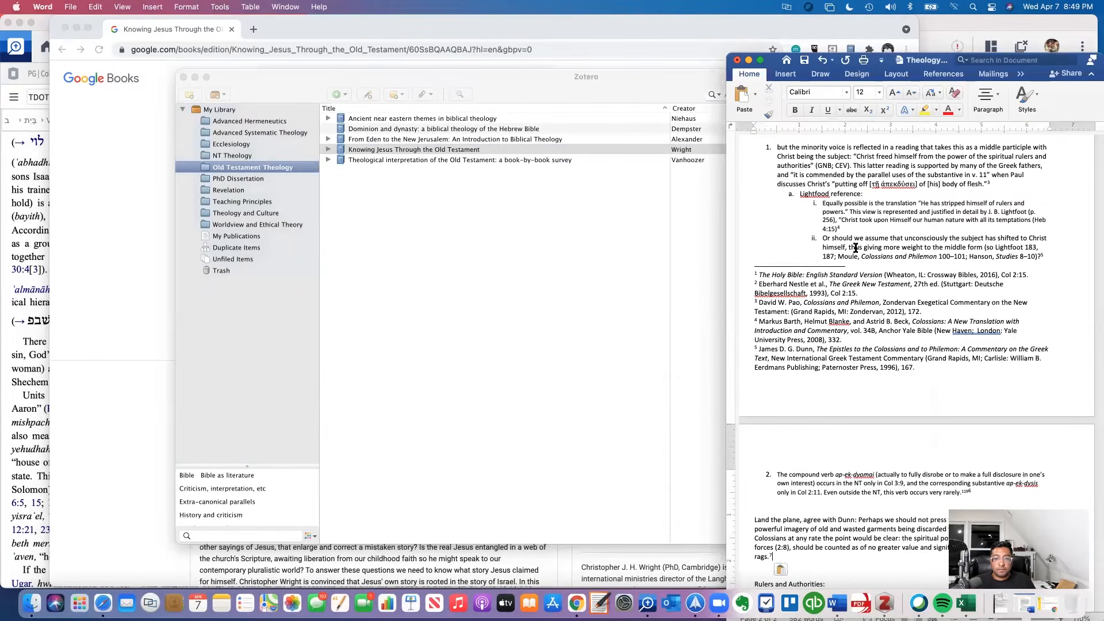
{"action": "scroll", "coordinate": [856, 247], "scroll_direction": "up", "scroll_amount": 5}
{"action": "scroll", "coordinate": [856, 248], "scroll_direction": "down", "scroll_amount": 15}
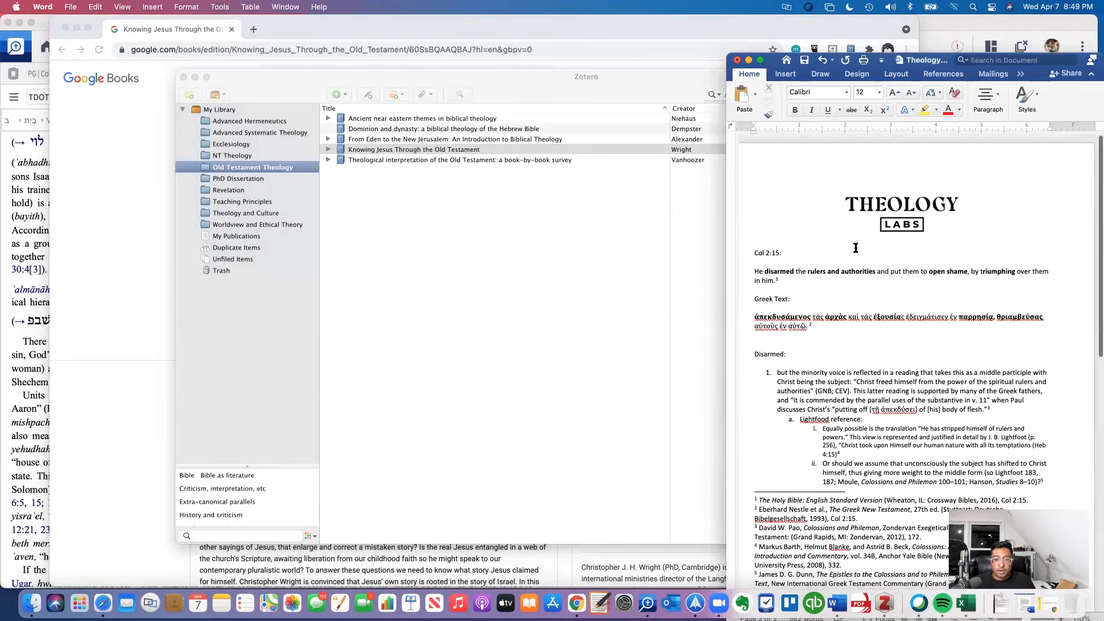
{"action": "key", "text": "super+v"}
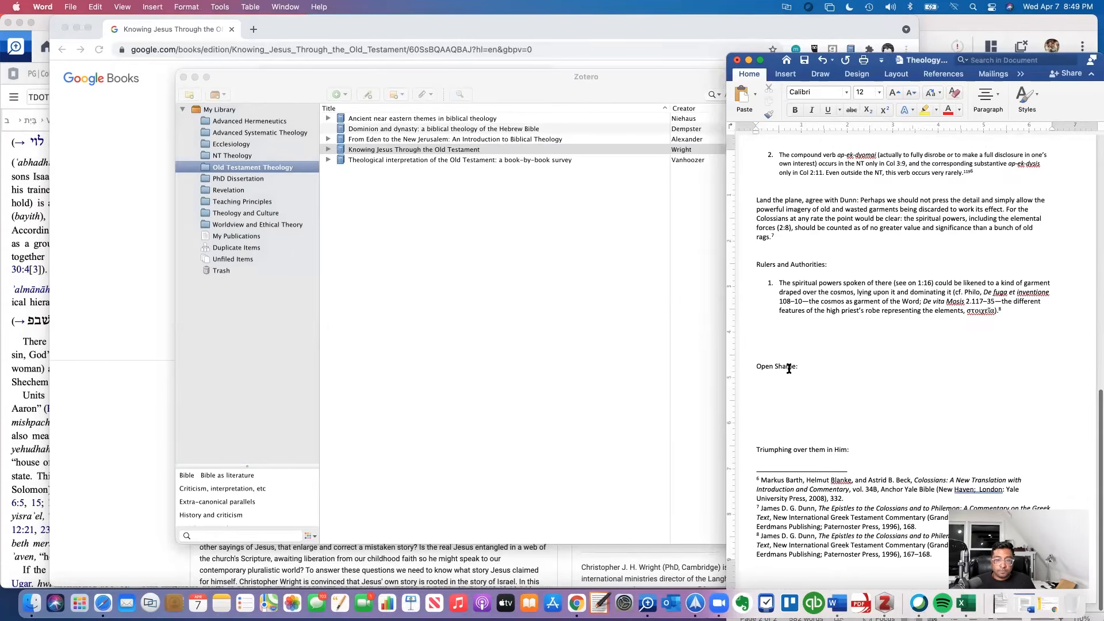
{"action": "left_click", "coordinate": [1014, 313]}
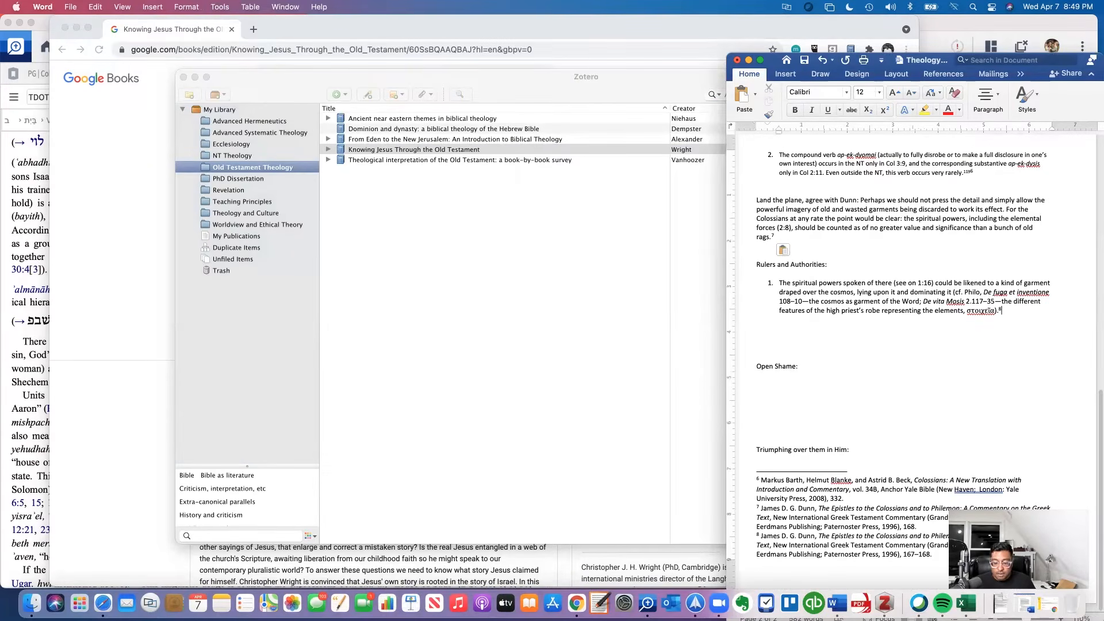
{"action": "key", "text": "Return"}
{"action": "type", "text": "Wir"}
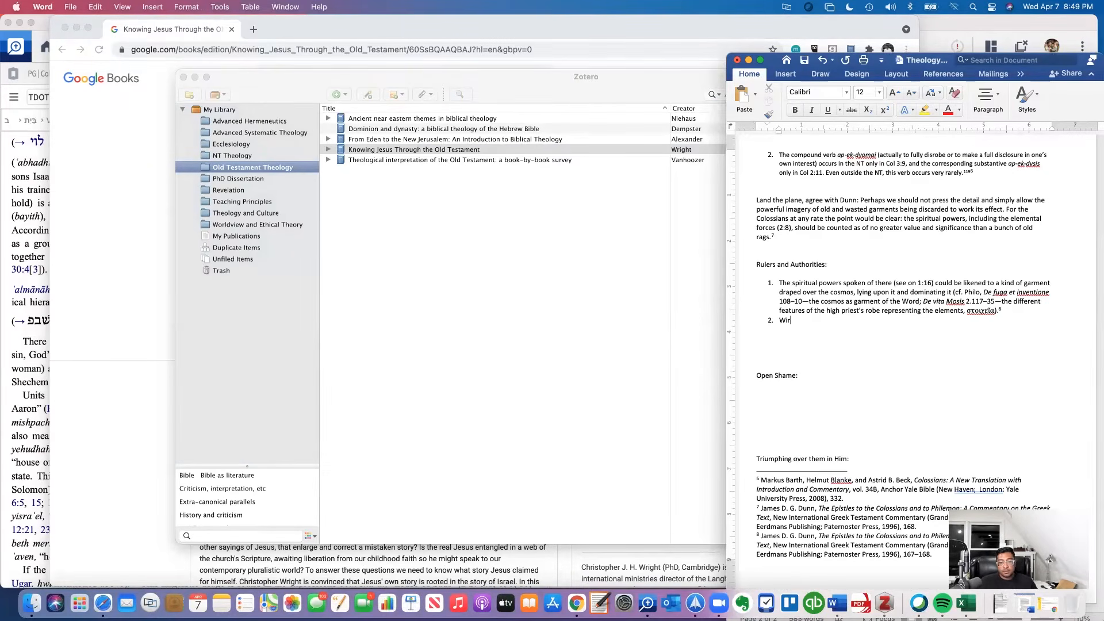
{"action": "type", "text": "ight say"}
{"action": "type", "text": "d something awesome."}
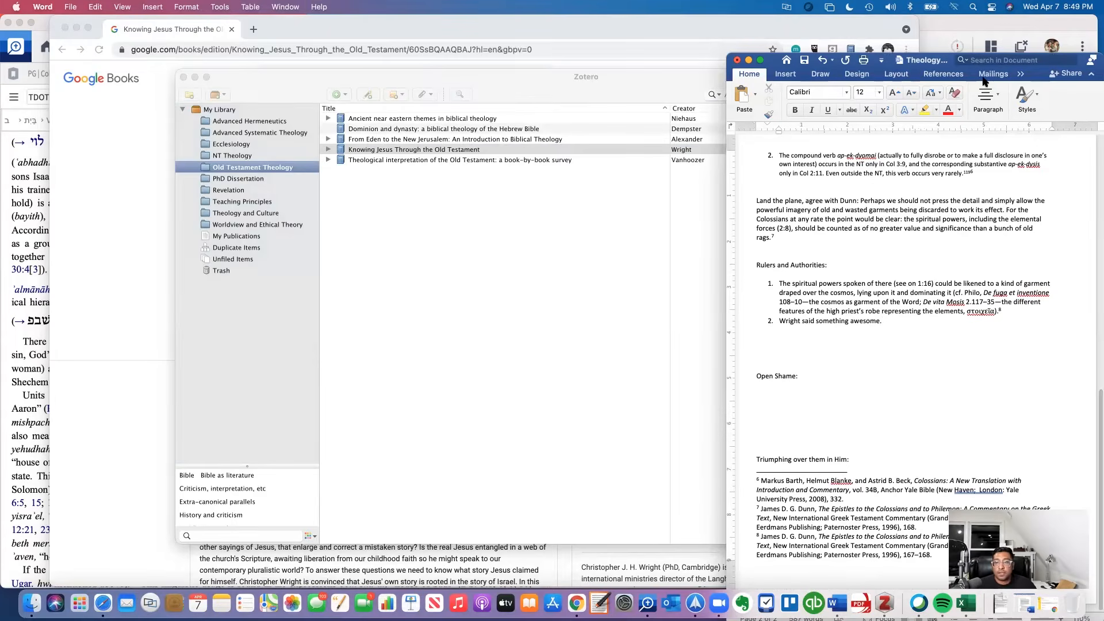
- Insert a Zotero footnote citation after the Wright sentence, choosing the "Knowing Jesus Through the Old Testament" entry from InterVarsity Press, 2014
{"action": "left_click", "coordinate": [1021, 74]}
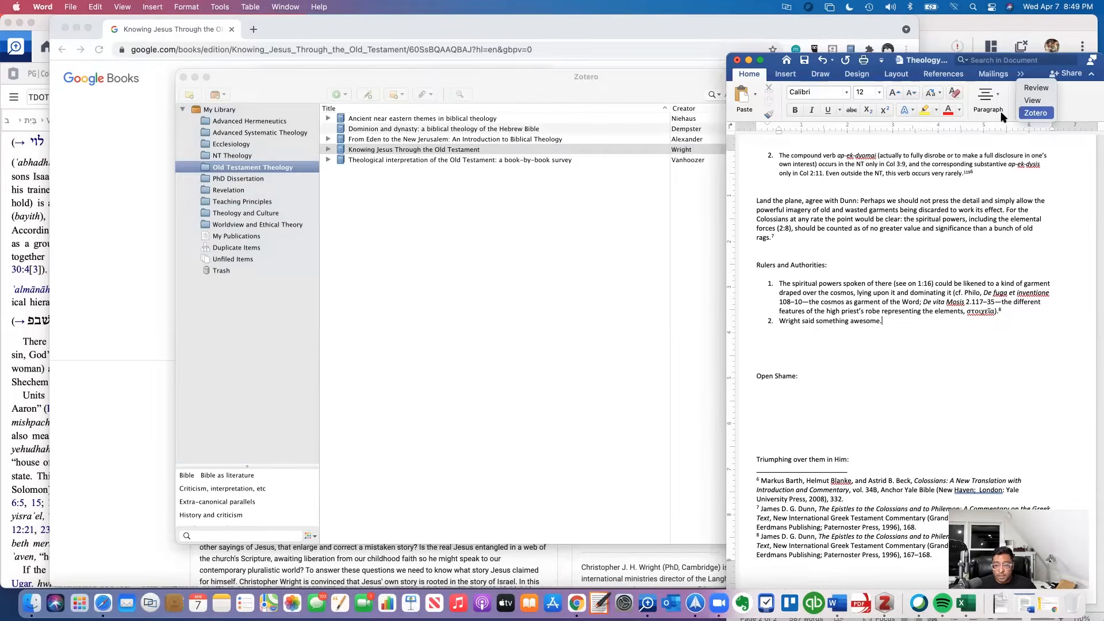
{"action": "left_click", "coordinate": [1035, 113]}
{"action": "left_click", "coordinate": [742, 108]}
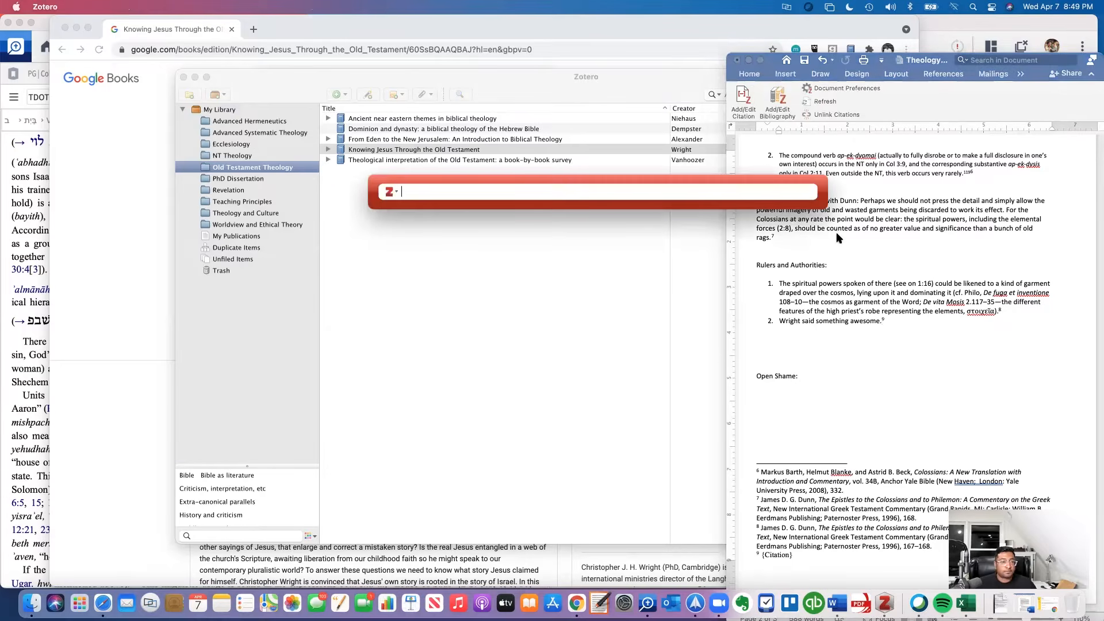
{"action": "type", "text": "wright"}
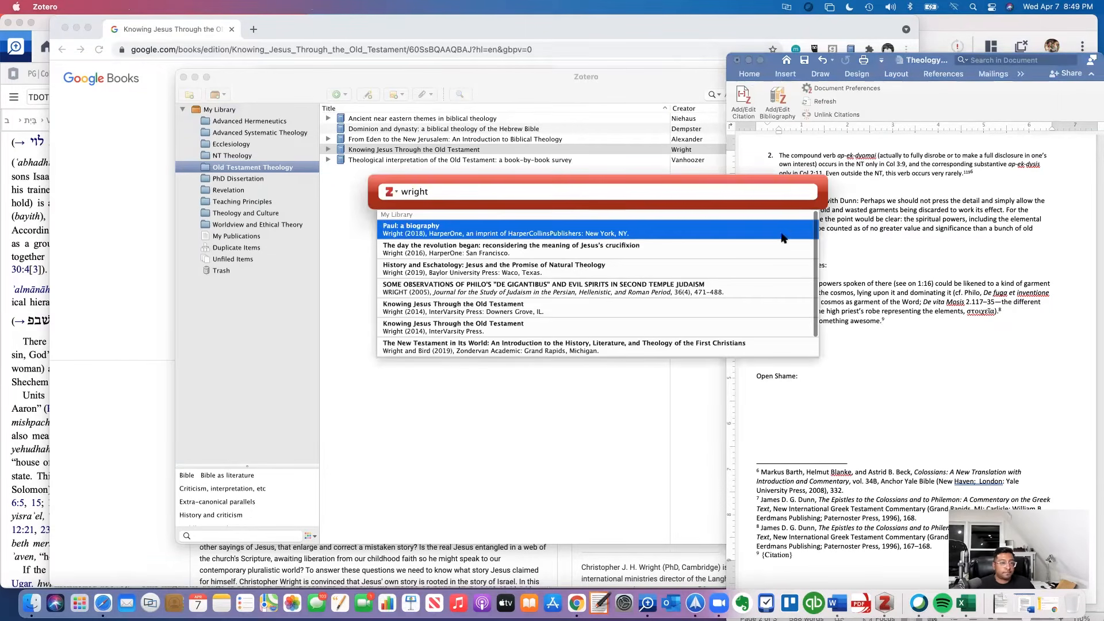
{"action": "left_click", "coordinate": [443, 329]}
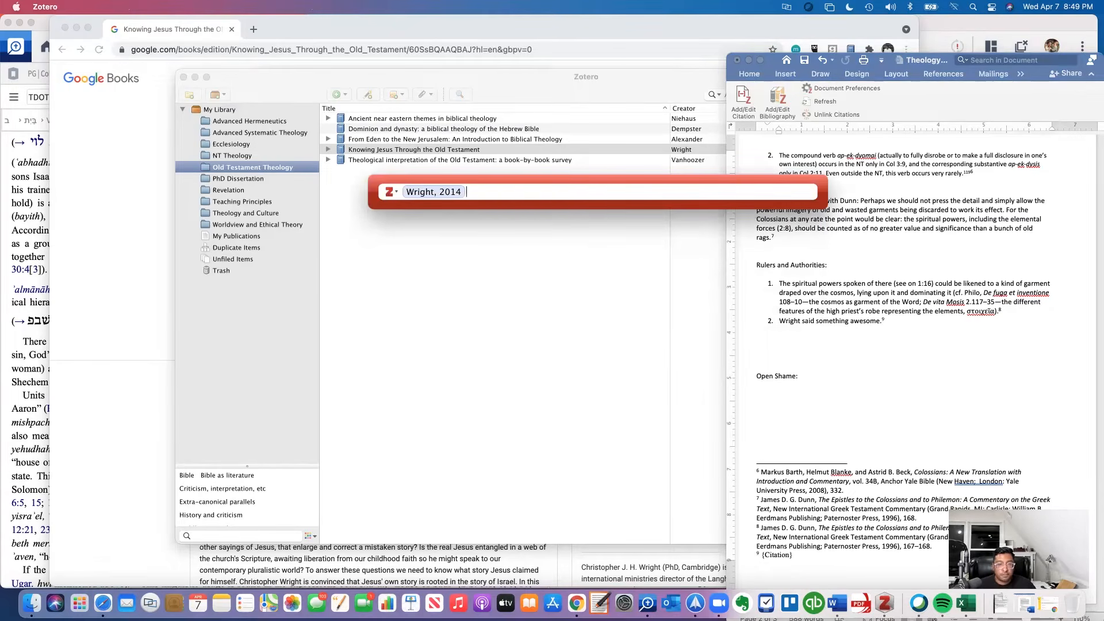
{"action": "key", "text": "Return"}
{"action": "scroll", "coordinate": [916, 415], "scroll_direction": "down", "scroll_amount": 3}
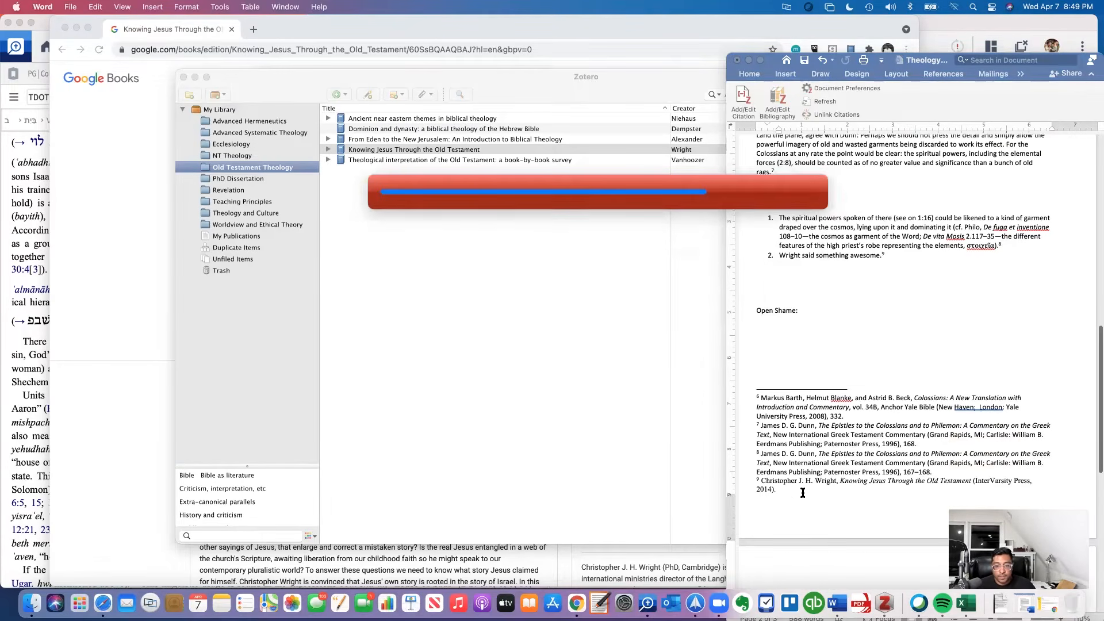
- Add page number 45 to the end of the Wright footnote and select the whole footnote text
{"action": "left_click", "coordinate": [823, 479]}
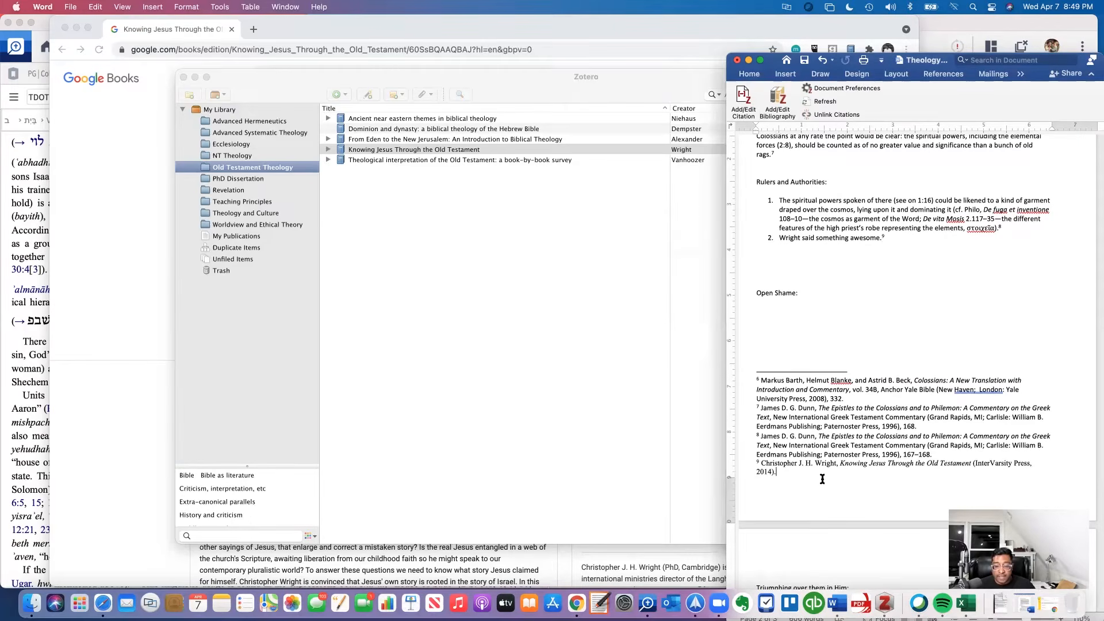
{"action": "key", "text": "BackSpace"}
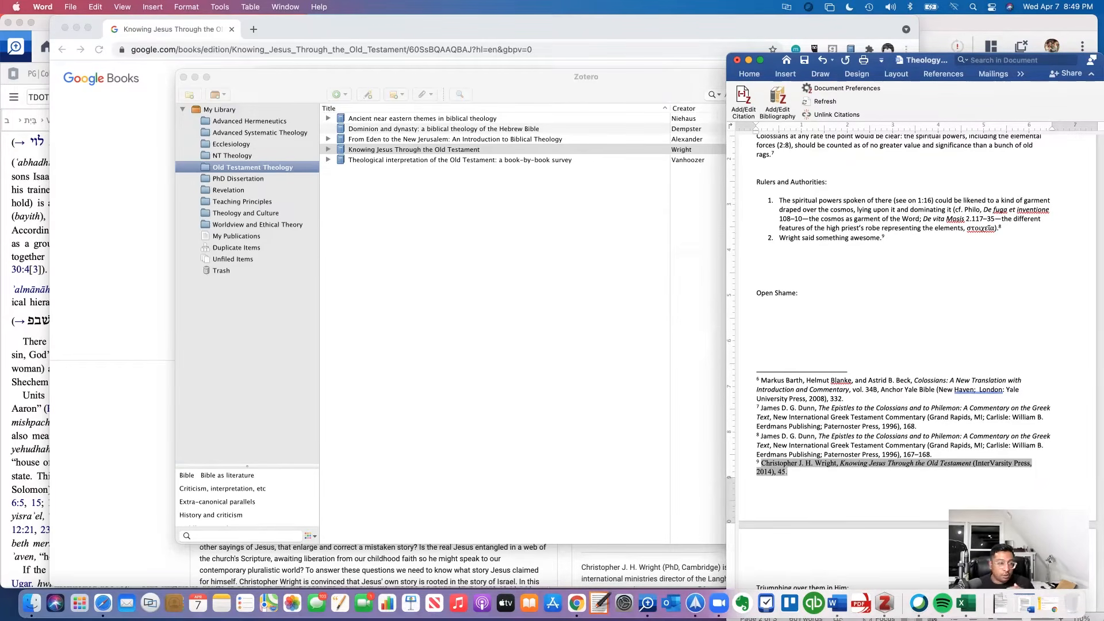
{"action": "scroll", "coordinate": [875, 491], "scroll_direction": "up", "scroll_amount": 1}
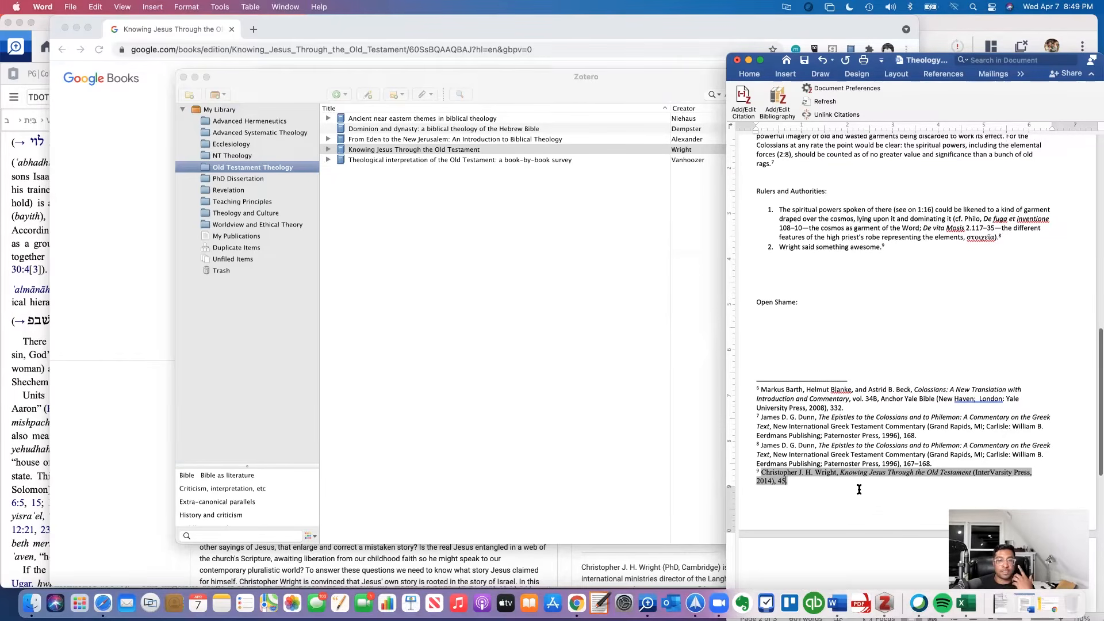
- Return to Zotero and close its library window
{"action": "left_click", "coordinate": [607, 297]}
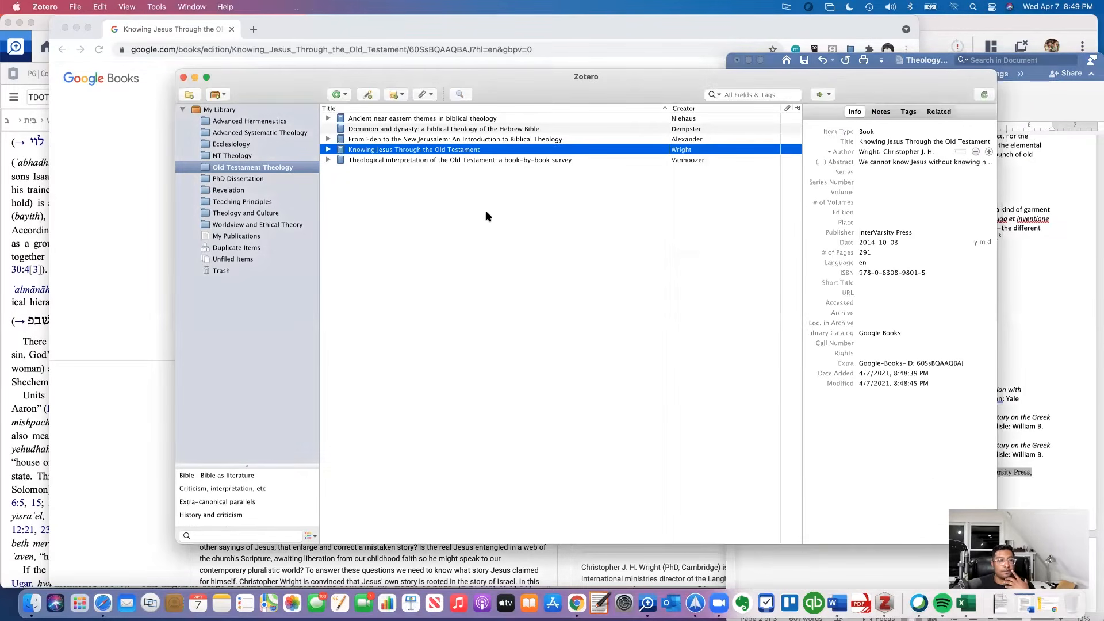
{"action": "left_click", "coordinate": [184, 77]}
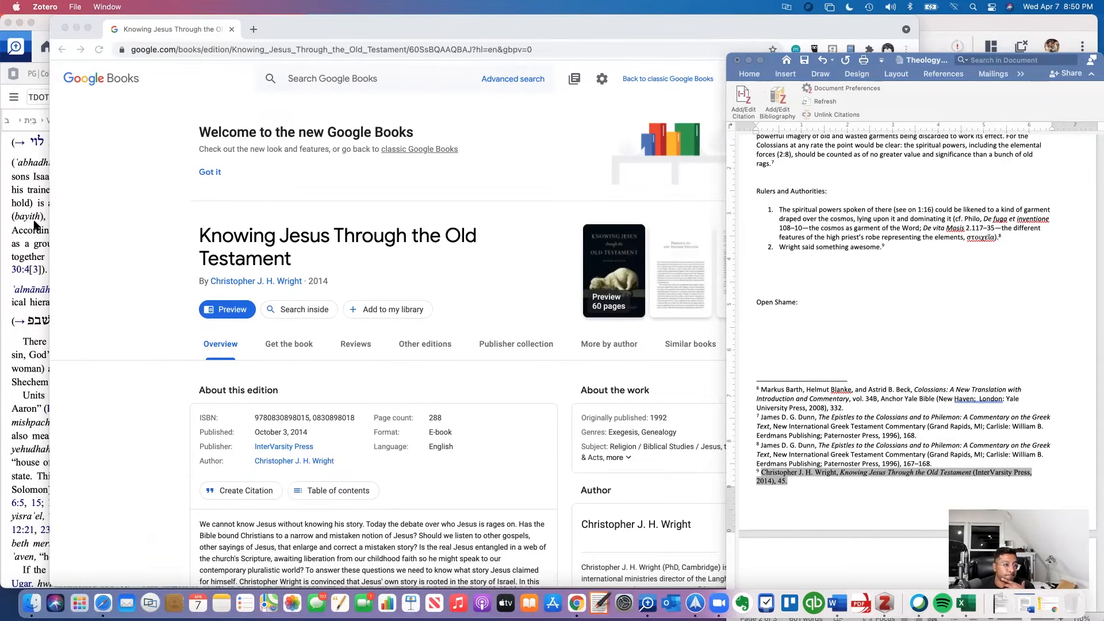
{"action": "scroll", "coordinate": [35, 224], "scroll_direction": "up", "scroll_amount": 2}
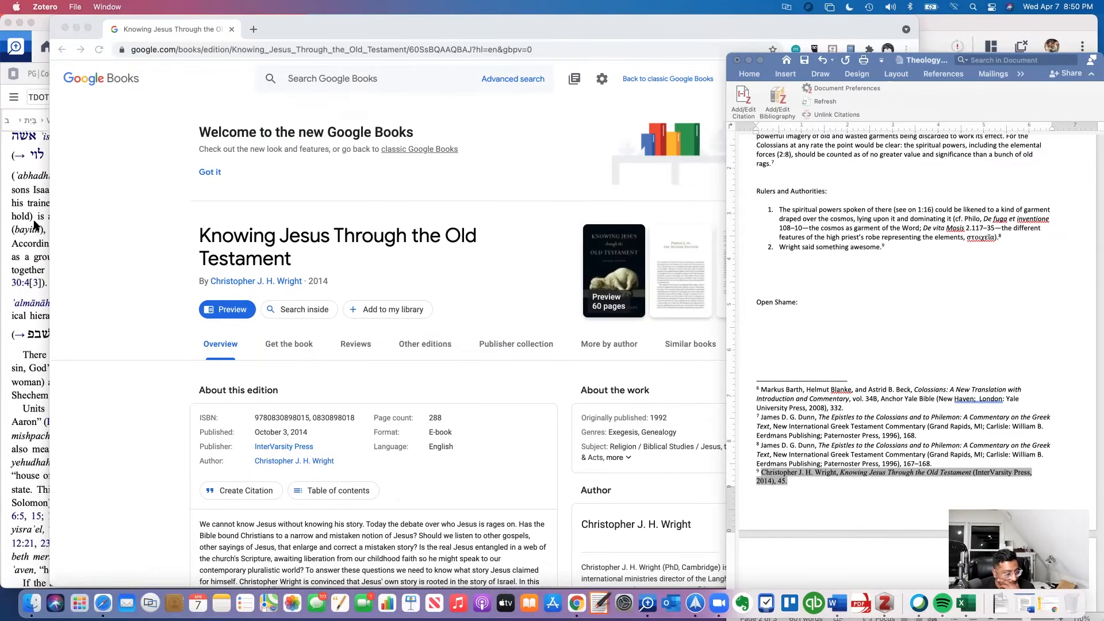
{"action": "scroll", "coordinate": [34, 224], "scroll_direction": "down", "scroll_amount": 1}
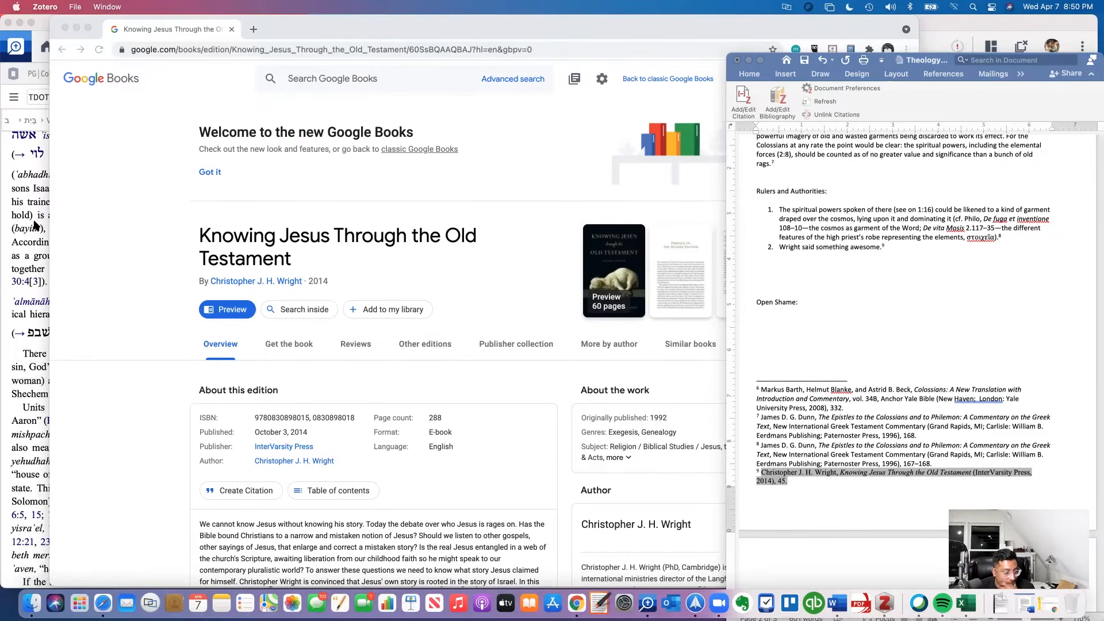
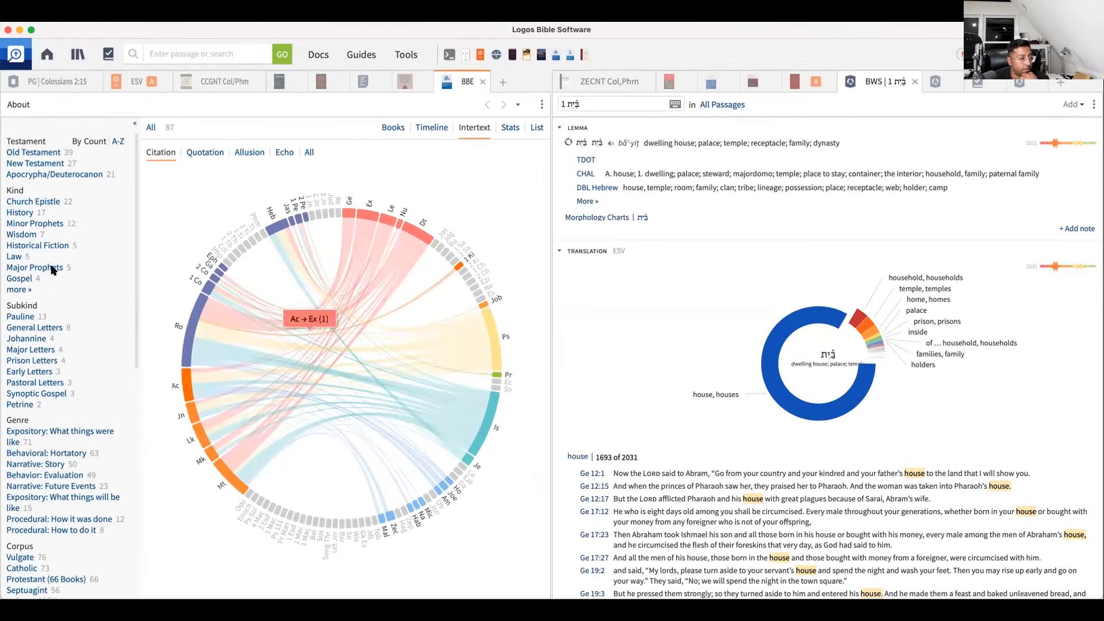
- In Logos, look through the BBE filters and limit the books to the New Testament
{"action": "scroll", "coordinate": [52, 270], "scroll_direction": "down", "scroll_amount": 5}
{"action": "scroll", "coordinate": [51, 270], "scroll_direction": "up", "scroll_amount": 2}
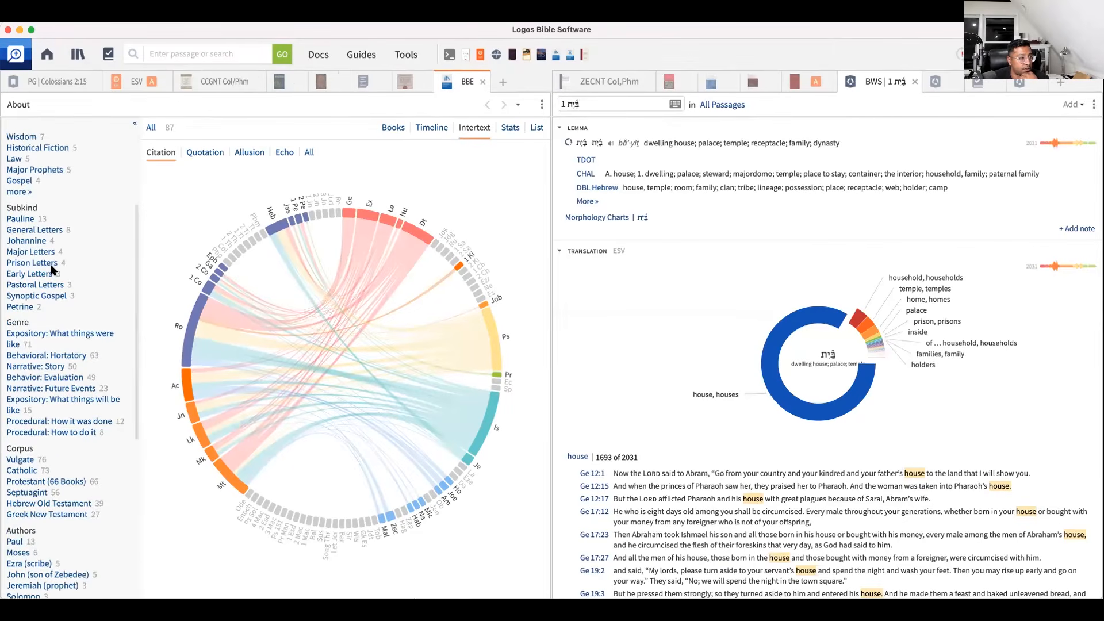
{"action": "scroll", "coordinate": [52, 269], "scroll_direction": "up", "scroll_amount": 4}
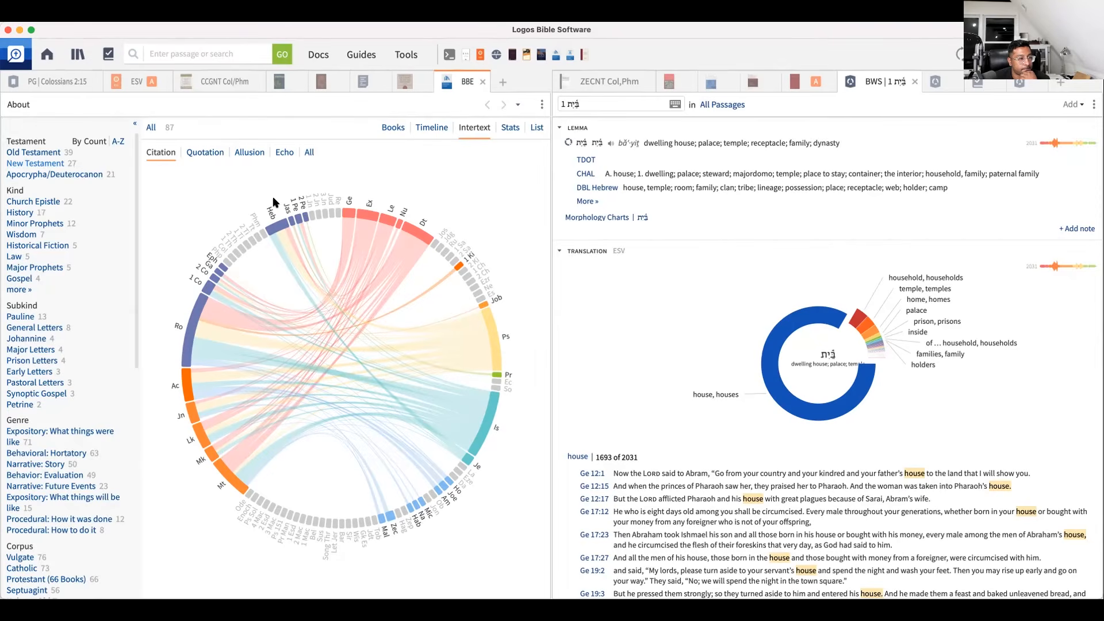
{"action": "left_click", "coordinate": [56, 163]}
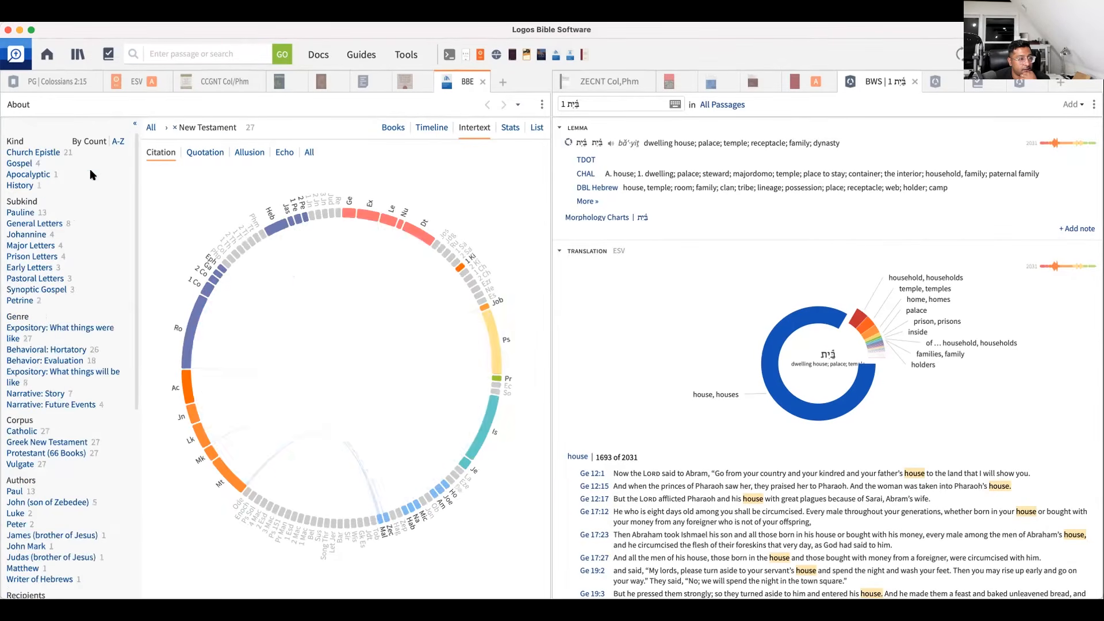
- Show all intertext types, search for the passages linked to Colossians, and return to the Colossians 2:15 Passage Guide
{"action": "left_click", "coordinate": [213, 280]}
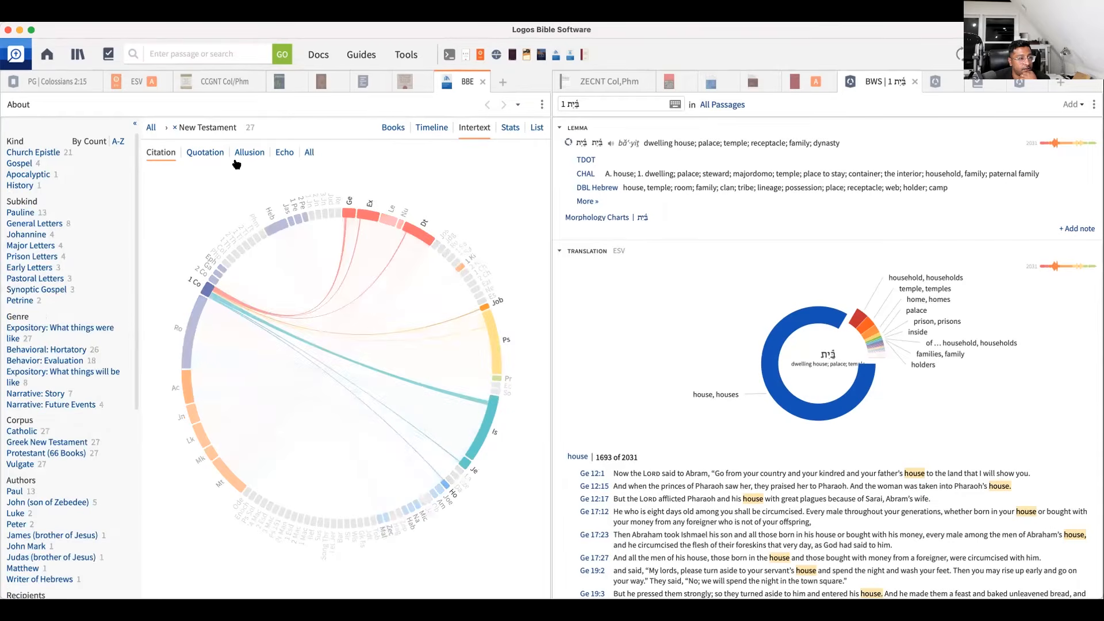
{"action": "left_click", "coordinate": [310, 152]}
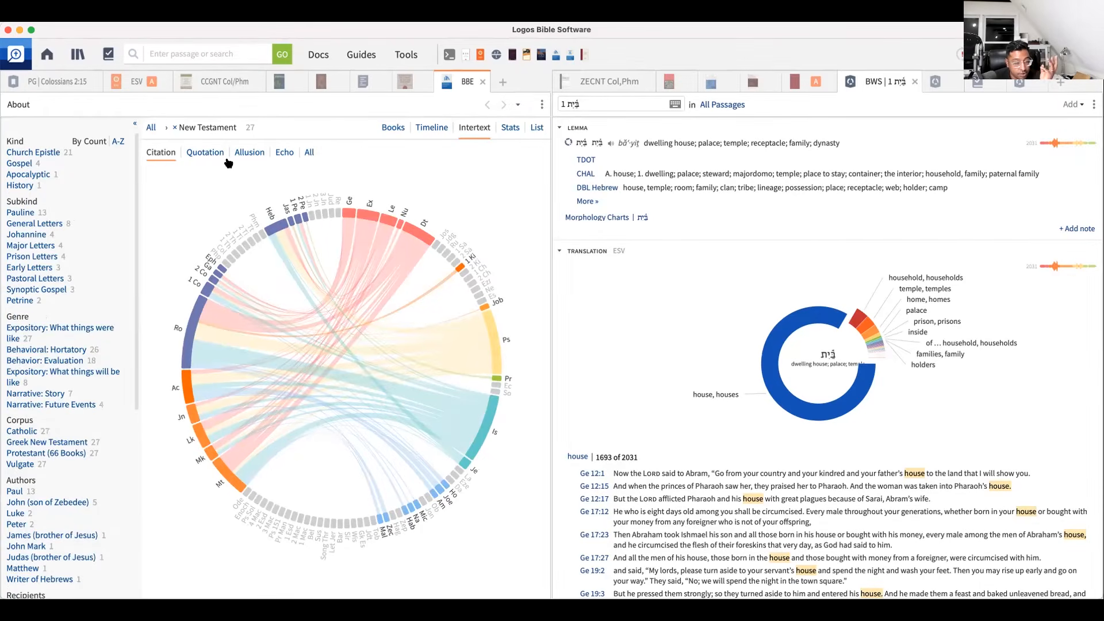
{"action": "left_click", "coordinate": [310, 152]}
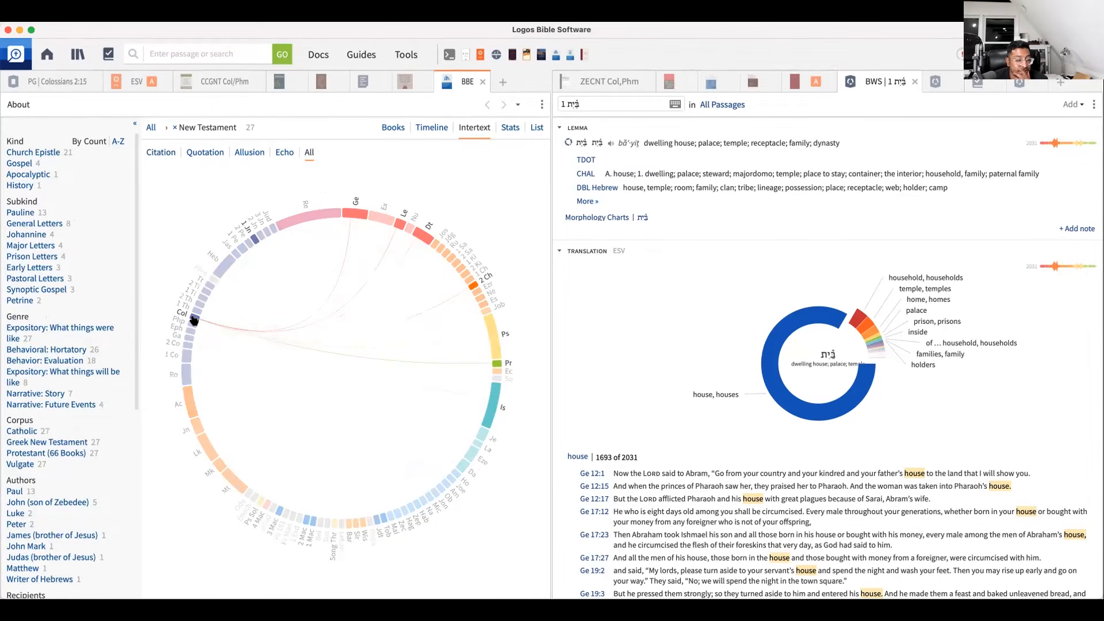
{"action": "left_click", "coordinate": [195, 321]}
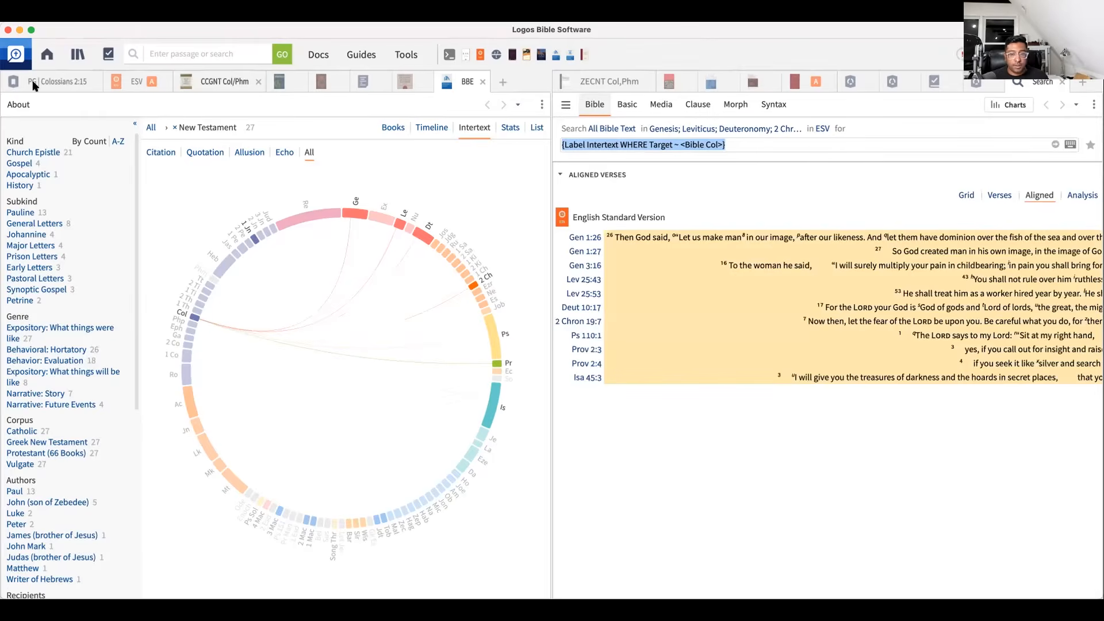
{"action": "left_click", "coordinate": [33, 84]}
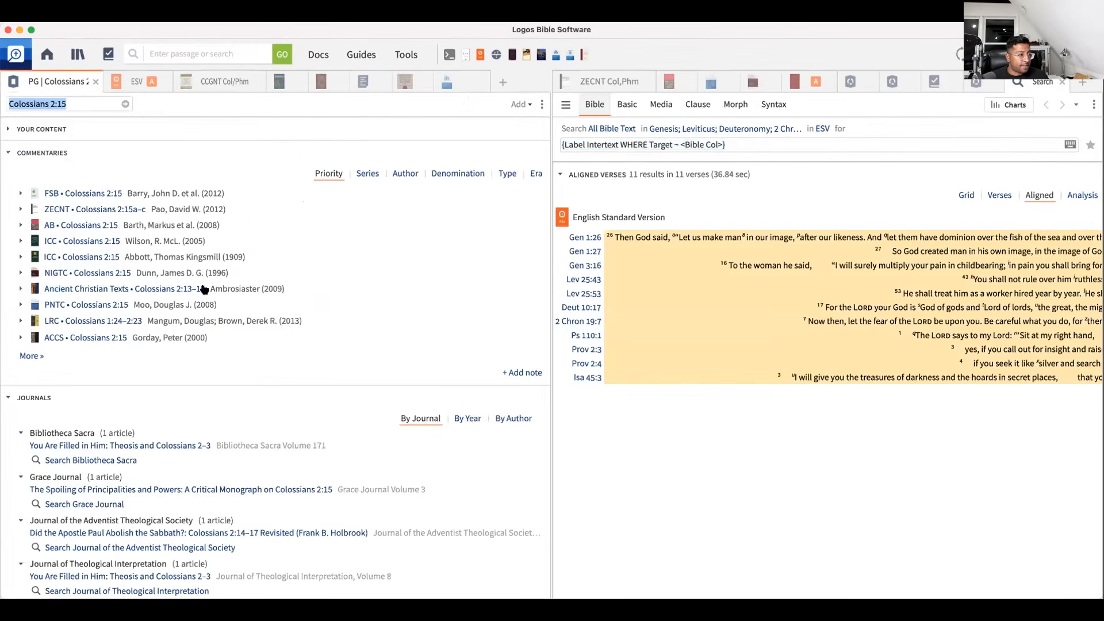
- Group the Colossians 2:15 commentaries by type, look through the Application, Devotional and Exegetical groups, and collapse the Commentaries section
{"action": "left_click", "coordinate": [10, 154]}
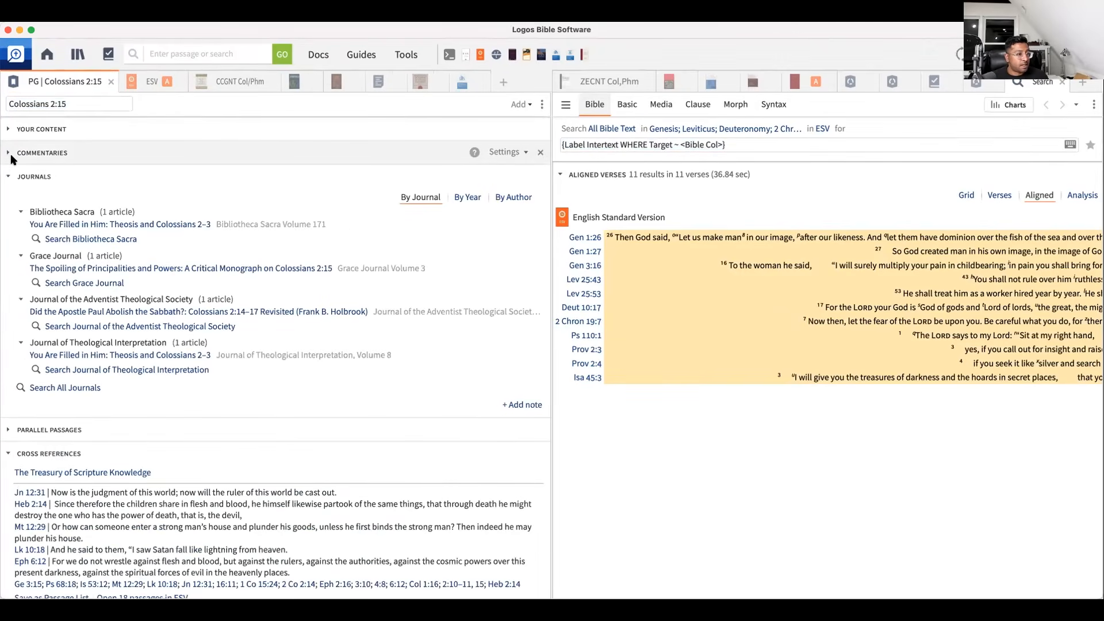
{"action": "left_click", "coordinate": [10, 156]}
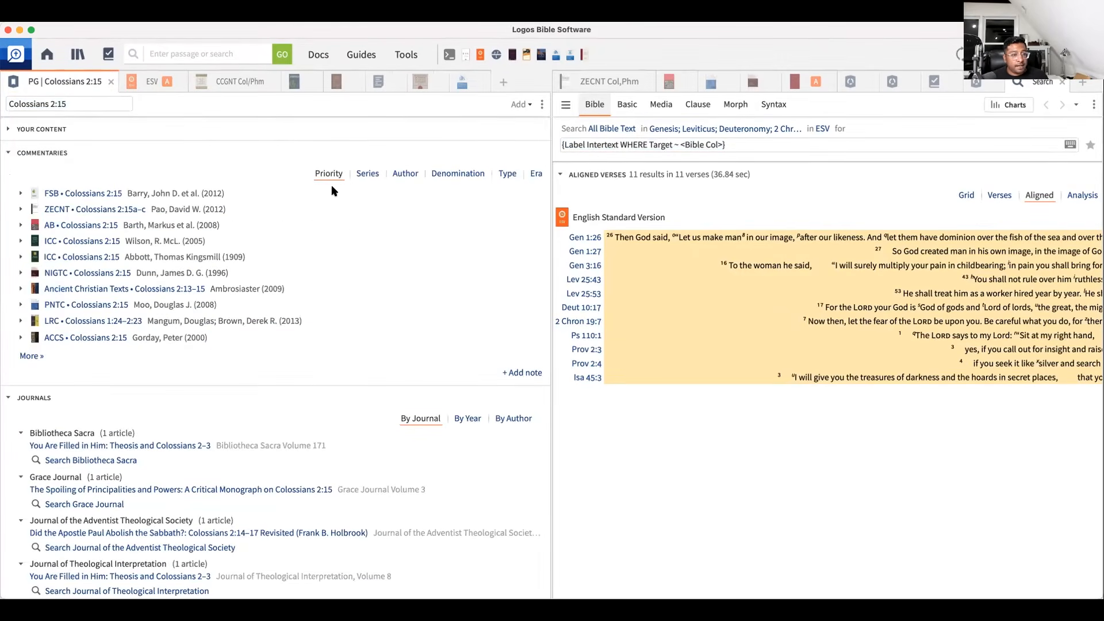
{"action": "left_click", "coordinate": [504, 176]}
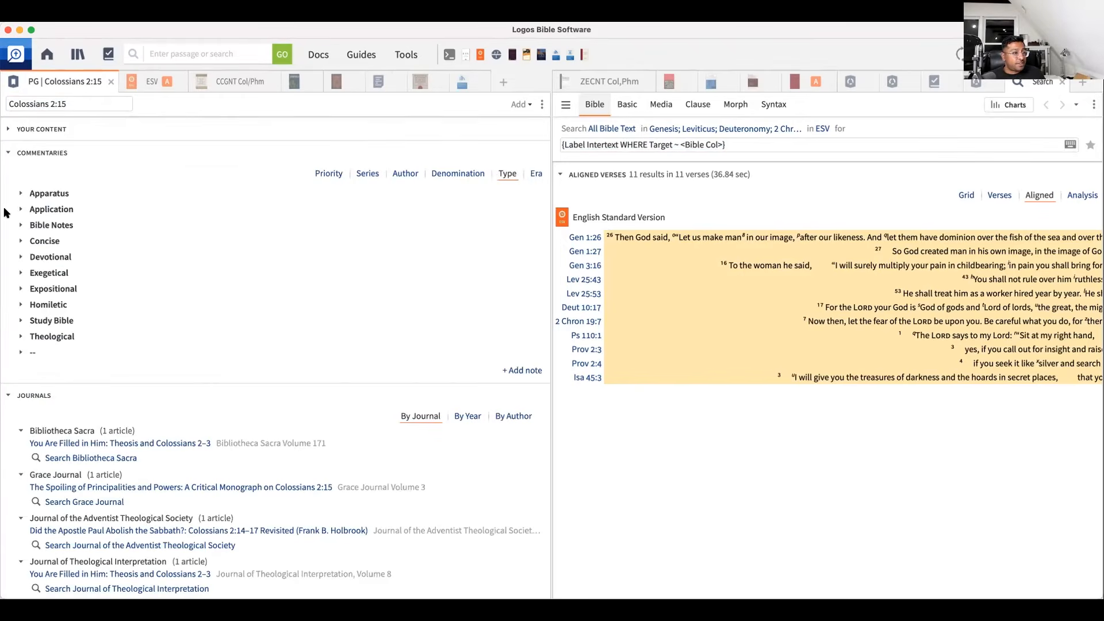
{"action": "left_click", "coordinate": [21, 210]}
{"action": "left_click", "coordinate": [19, 421]}
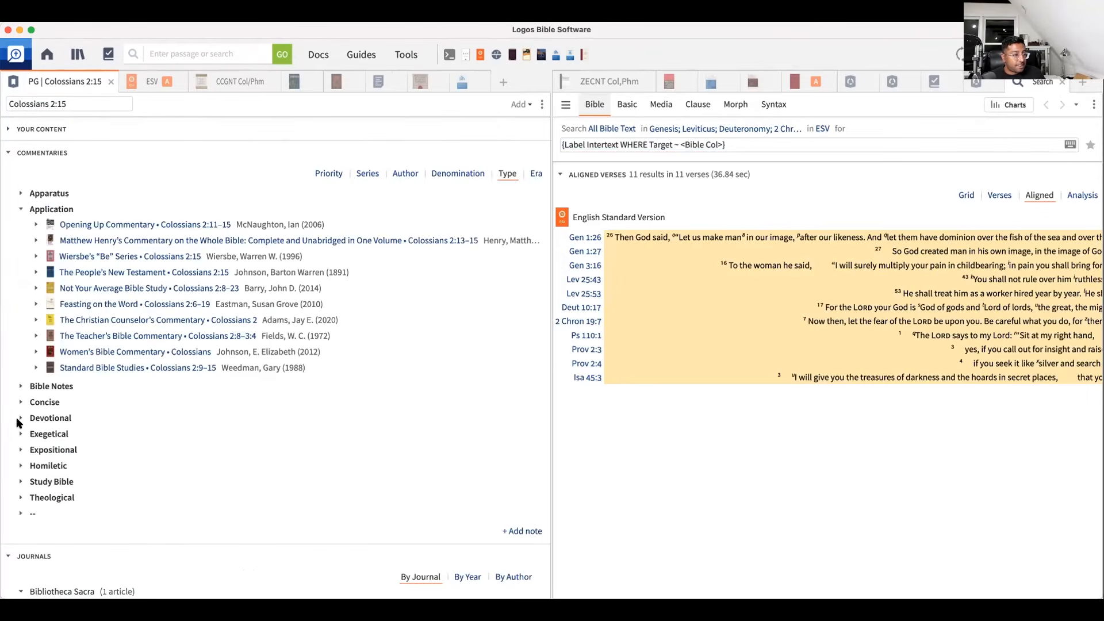
{"action": "scroll", "coordinate": [262, 403], "scroll_direction": "down", "scroll_amount": 1}
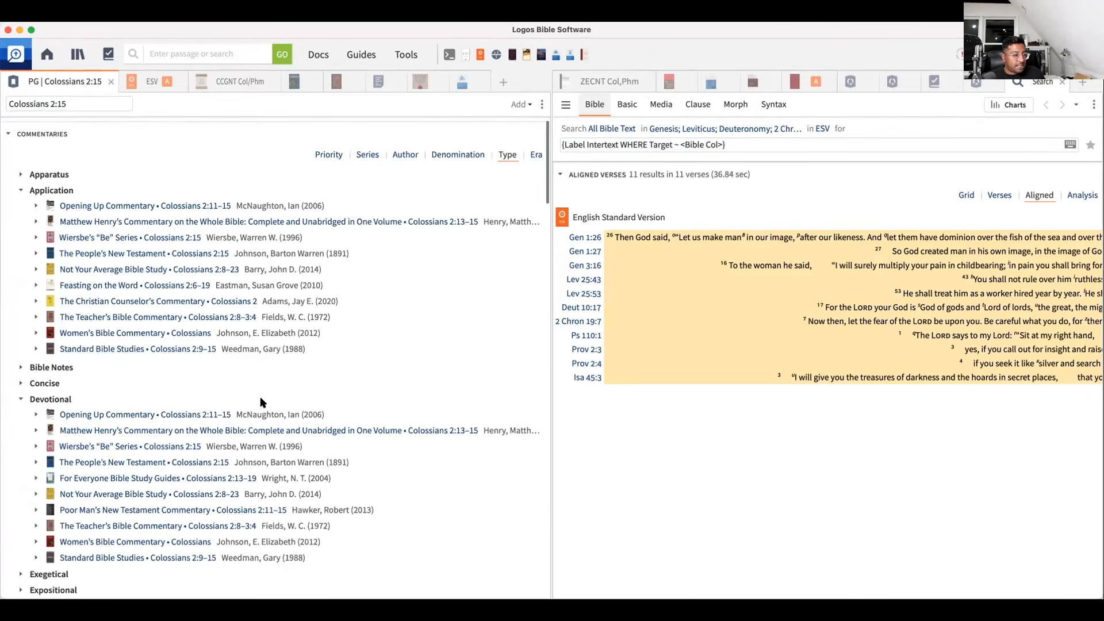
{"action": "scroll", "coordinate": [63, 505], "scroll_direction": "down", "scroll_amount": 2}
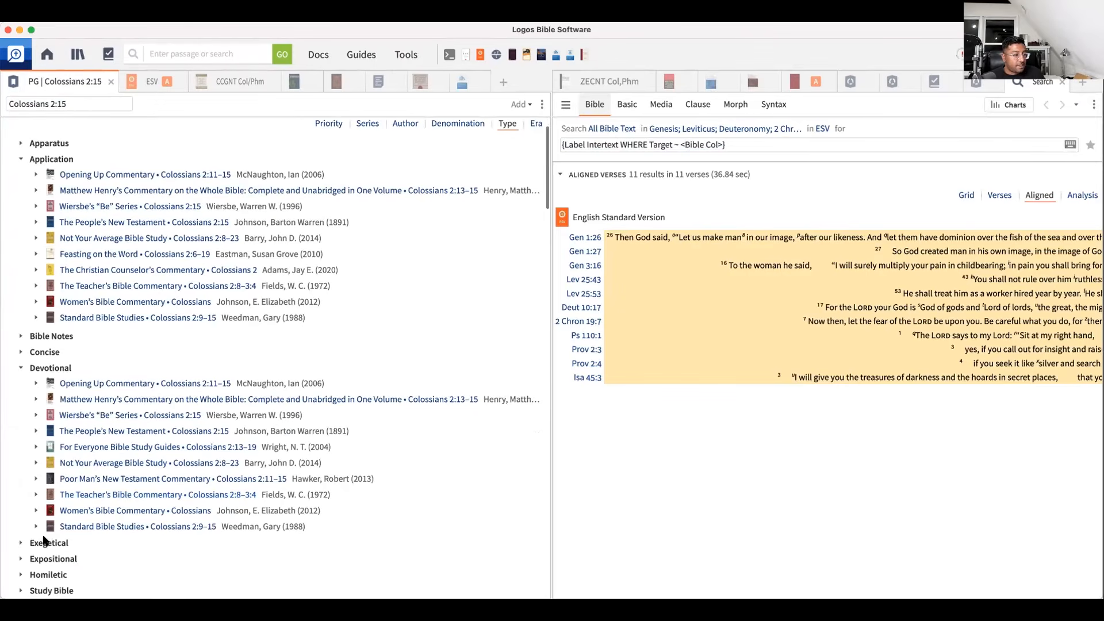
{"action": "left_click", "coordinate": [65, 540]}
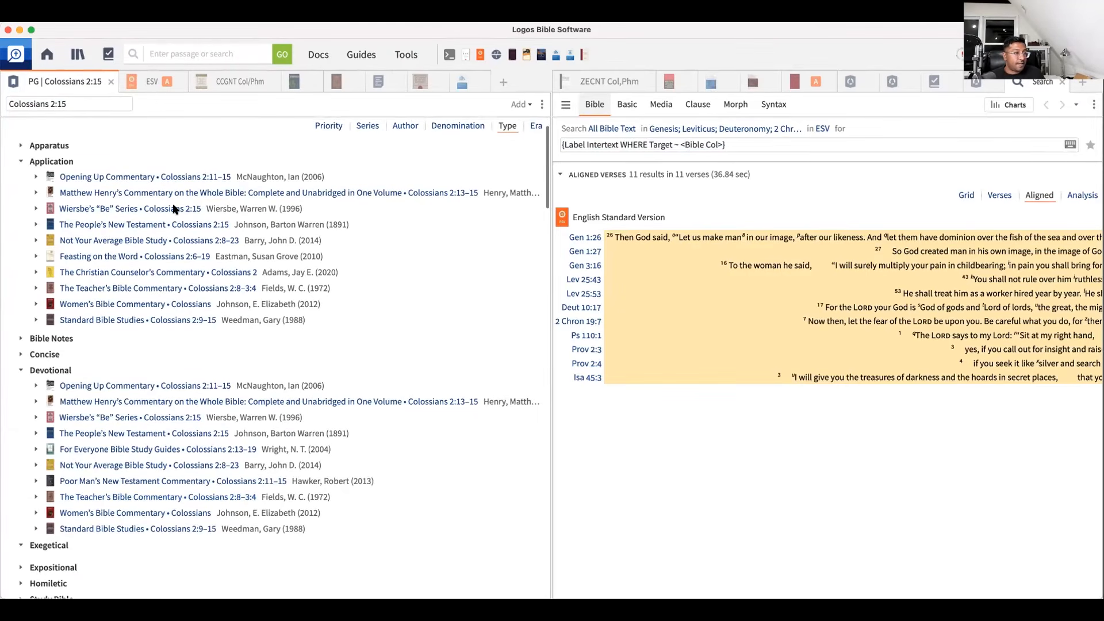
{"action": "scroll", "coordinate": [24, 163], "scroll_direction": "up", "scroll_amount": 1}
{"action": "scroll", "coordinate": [17, 155], "scroll_direction": "up", "scroll_amount": 2}
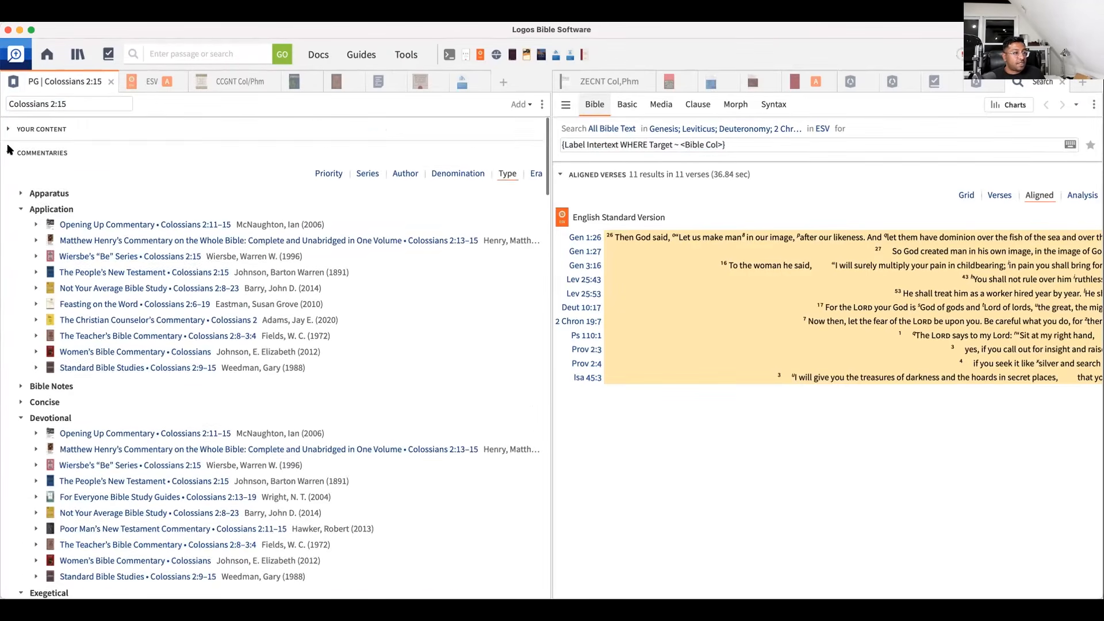
{"action": "left_click", "coordinate": [56, 156]}
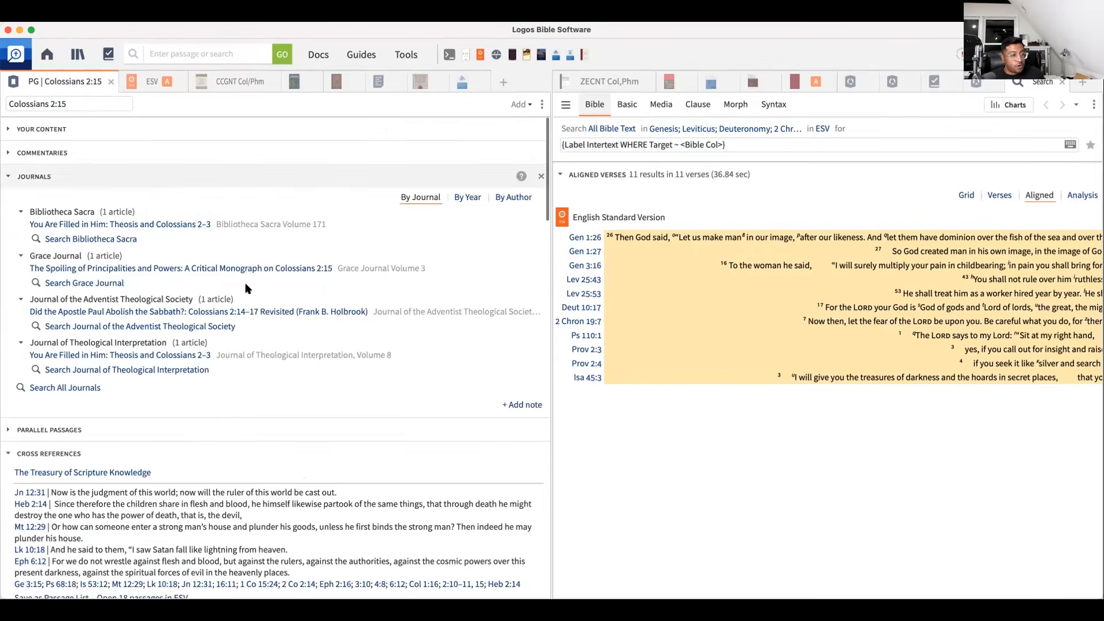
- Open the Church Fathers allusion Aug., Conf. 9.13.36 from Ancient Literature and underline the first two sentences of paragraph 36
{"action": "scroll", "coordinate": [245, 285], "scroll_direction": "down", "scroll_amount": 5}
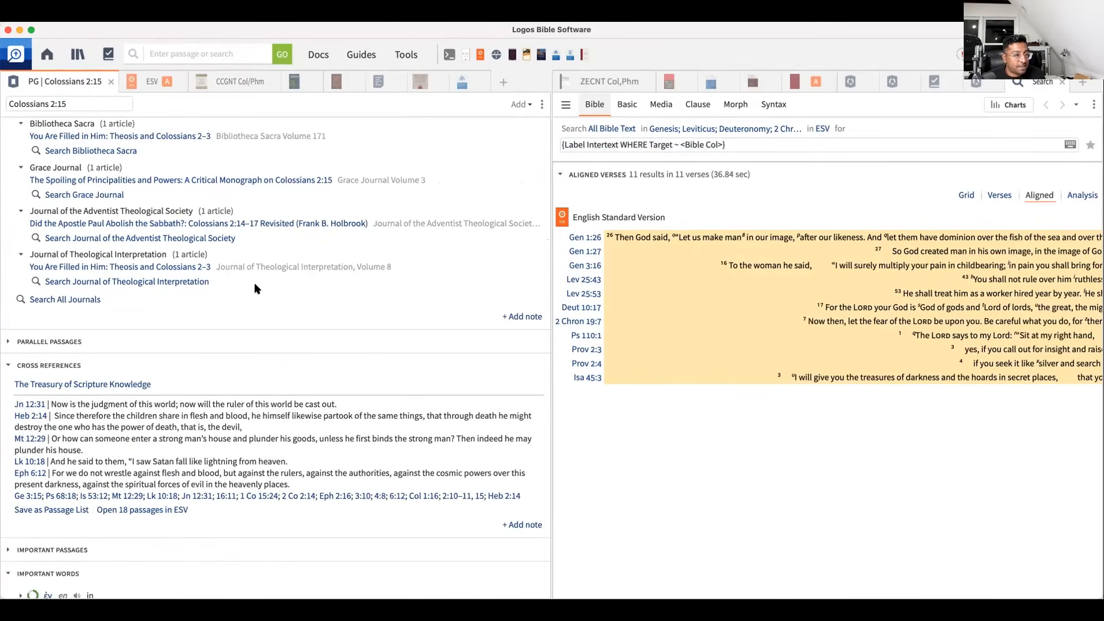
{"action": "scroll", "coordinate": [254, 288], "scroll_direction": "down", "scroll_amount": 4}
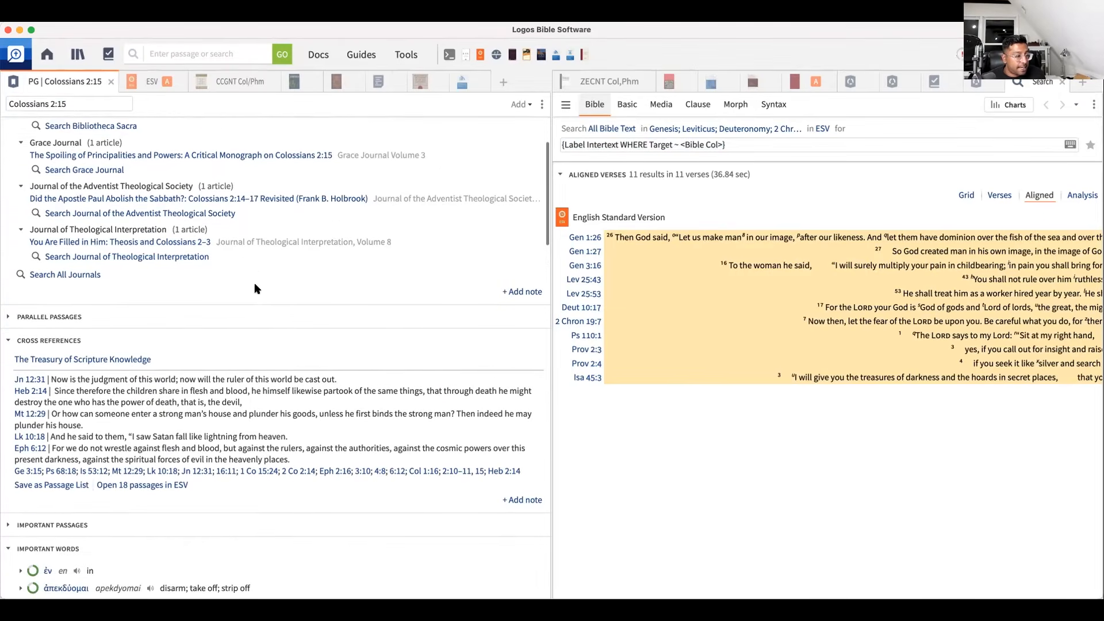
{"action": "scroll", "coordinate": [255, 284], "scroll_direction": "down", "scroll_amount": 9}
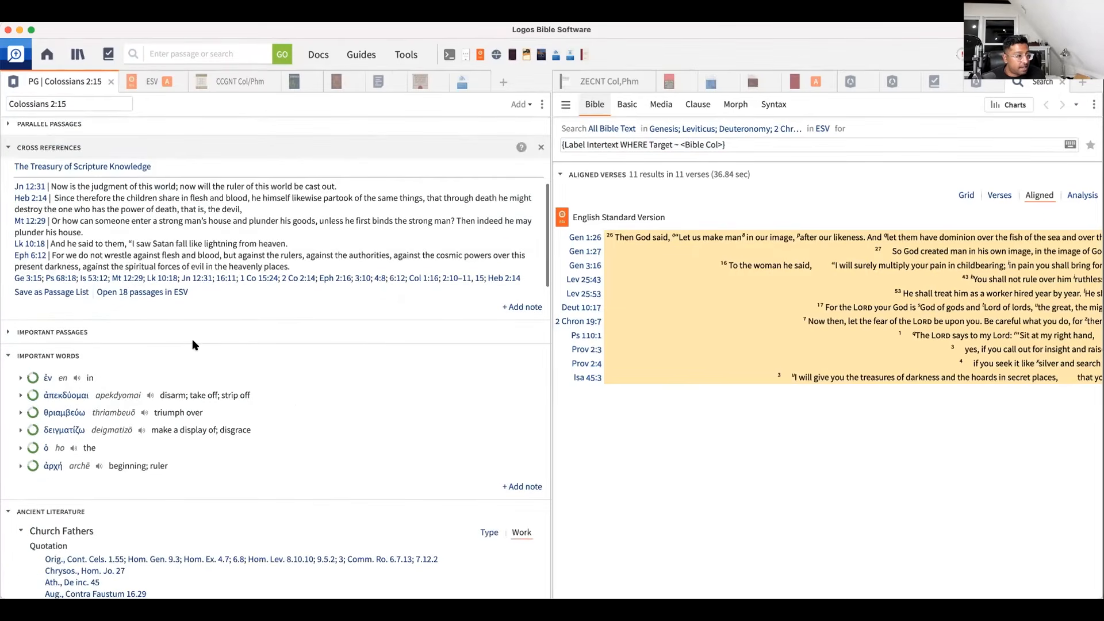
{"action": "scroll", "coordinate": [211, 371], "scroll_direction": "down", "scroll_amount": 8}
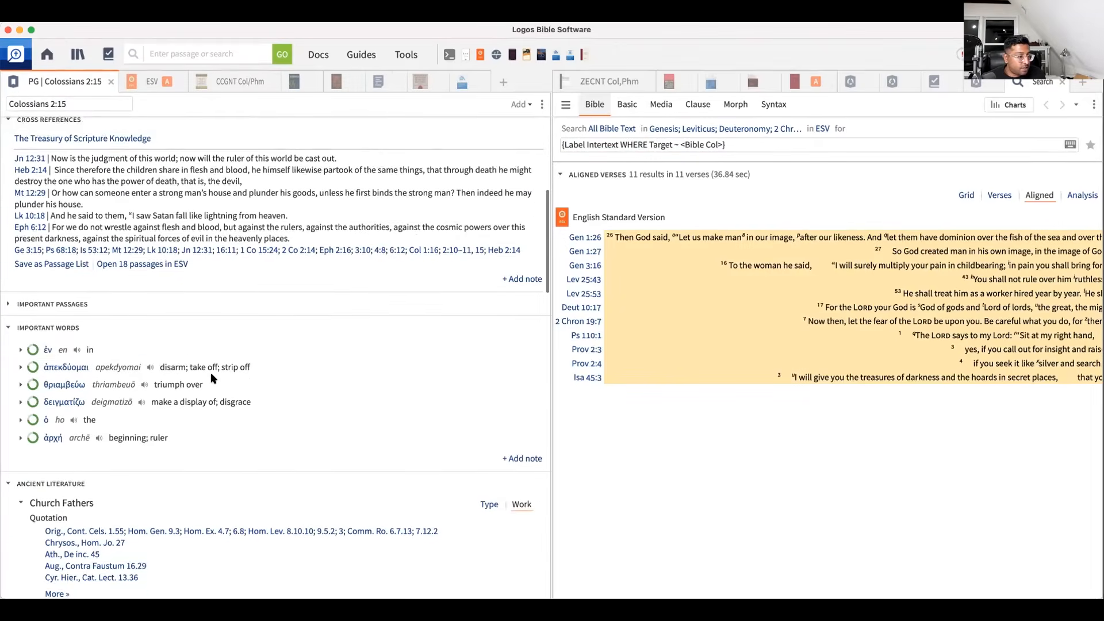
{"action": "scroll", "coordinate": [212, 377], "scroll_direction": "down", "scroll_amount": 3}
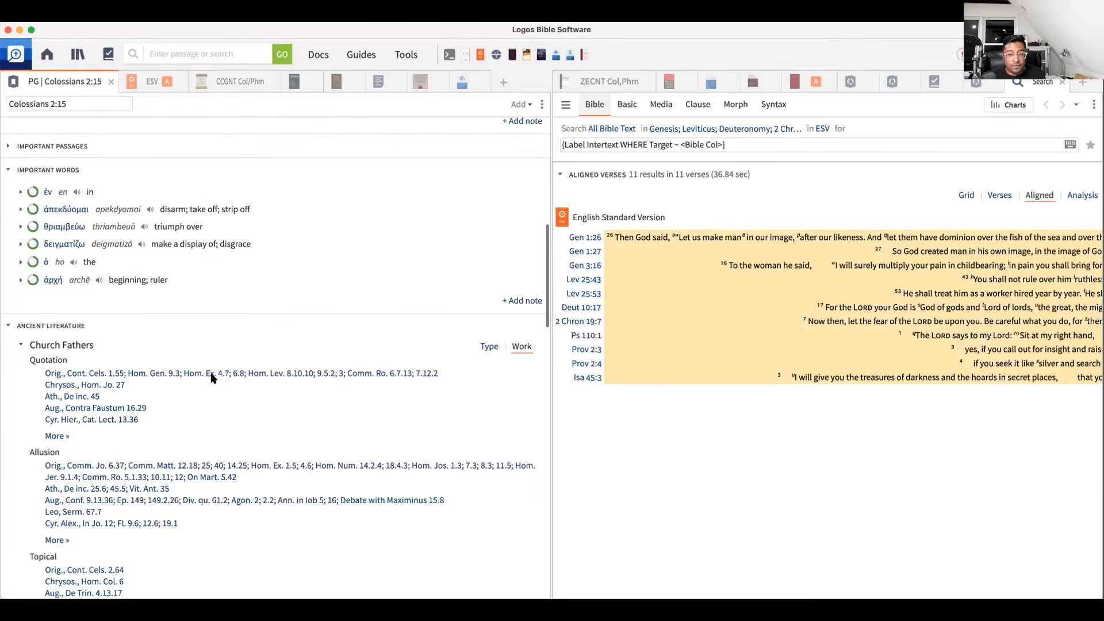
{"action": "mouse_move", "coordinate": [213, 377]}
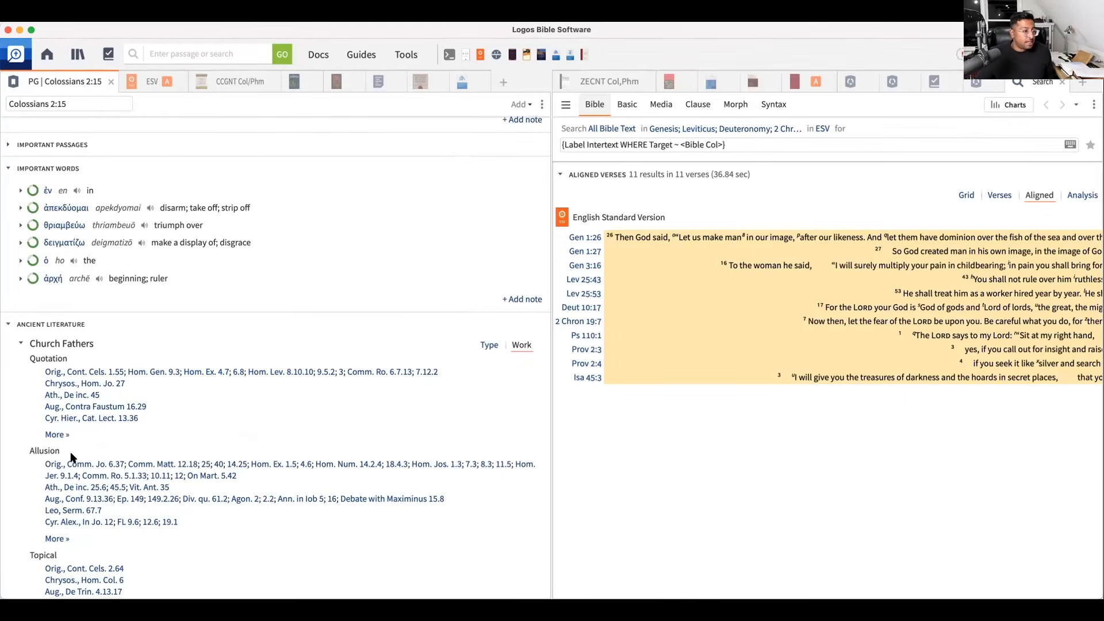
{"action": "mouse_move", "coordinate": [56, 498]}
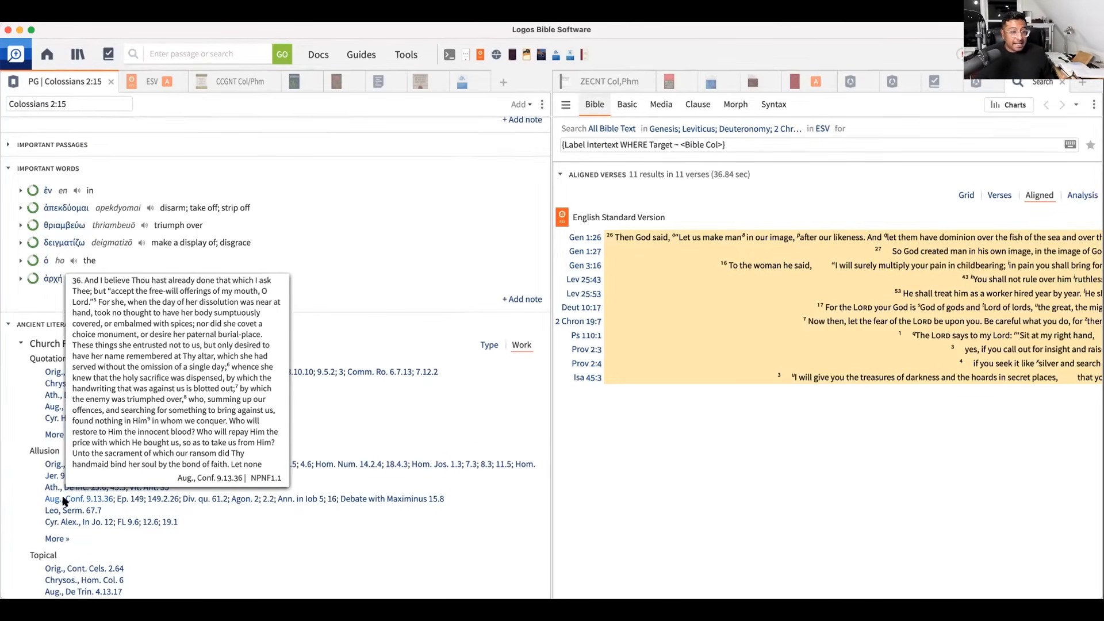
{"action": "left_click", "coordinate": [64, 500]}
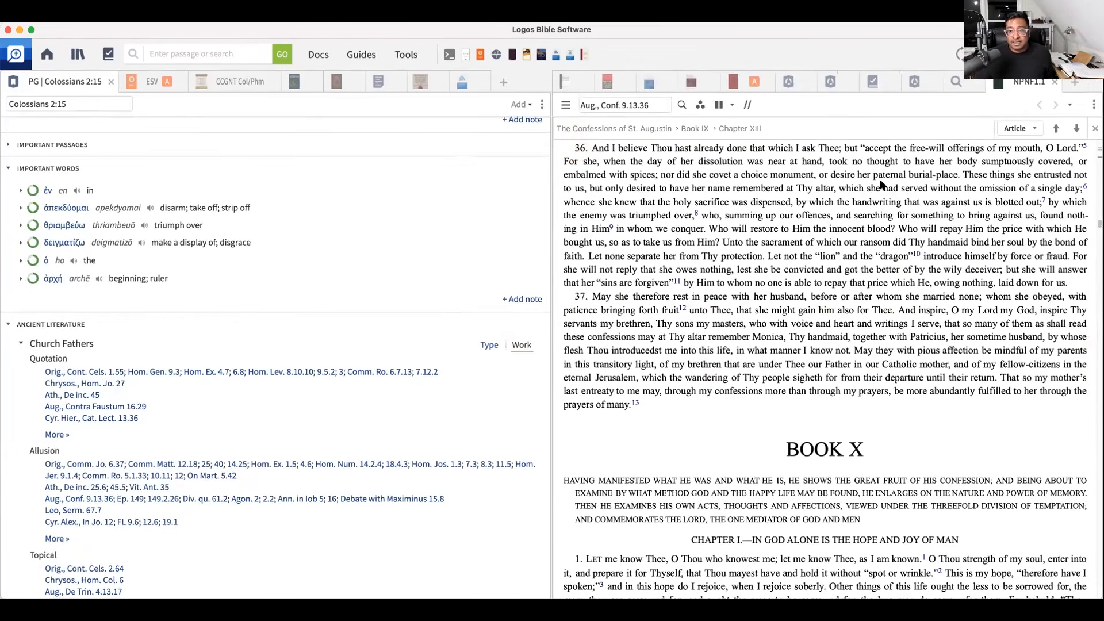
{"action": "left_click_drag", "start_coordinate": [594, 149], "coordinate": [958, 177]}
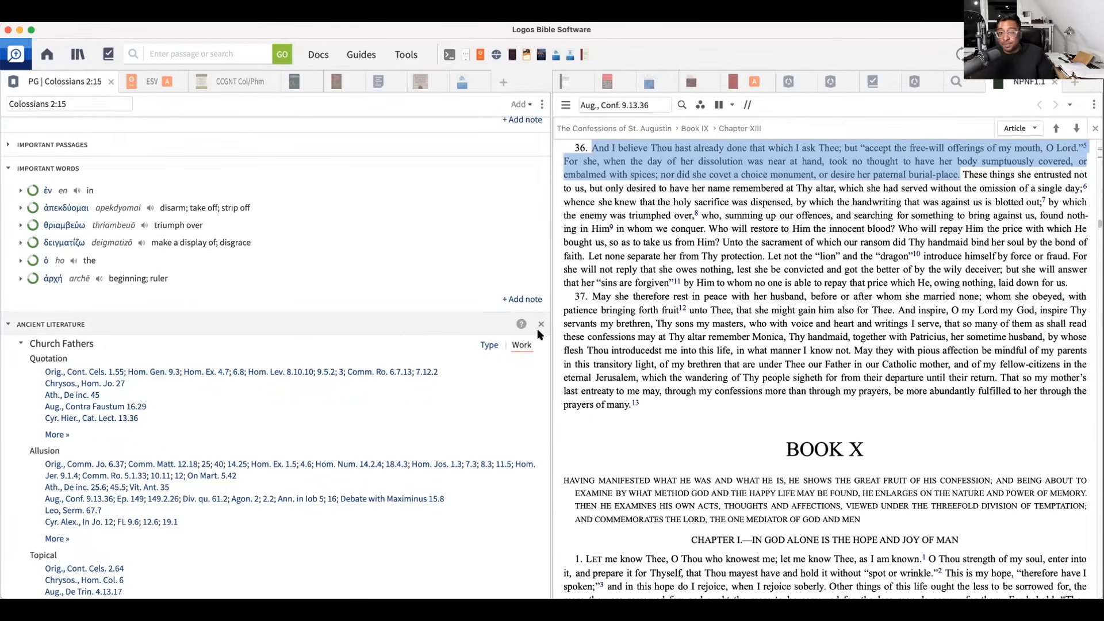
{"action": "key", "text": "u"}
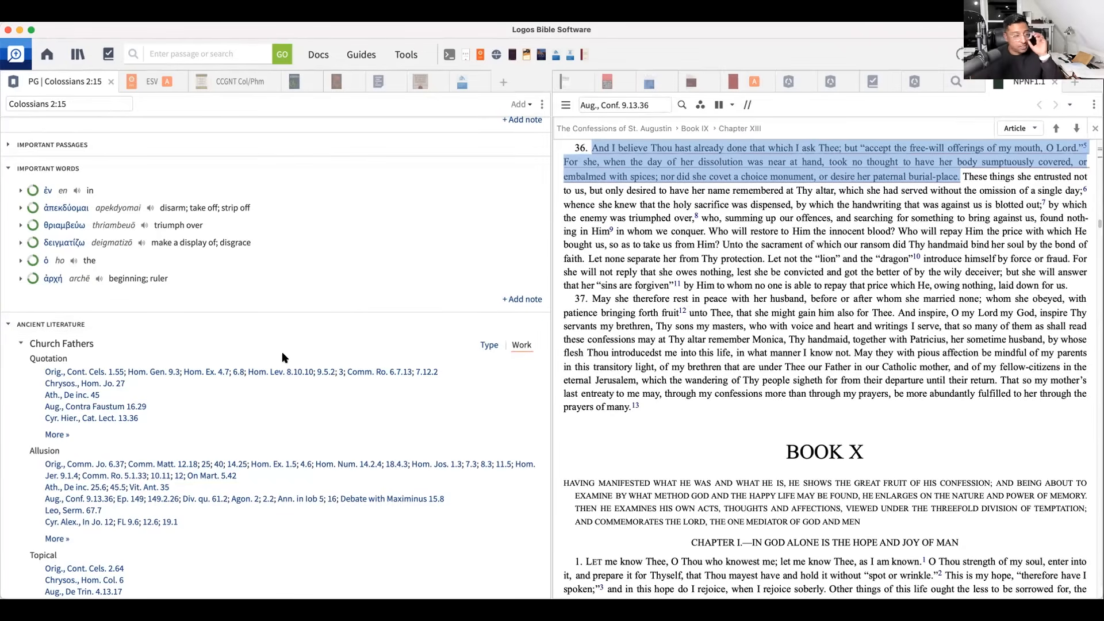
- Look through the remaining Passage Guide sections, including the other ancient literature, cross references and important words
{"action": "scroll", "coordinate": [282, 354], "scroll_direction": "down", "scroll_amount": 10}
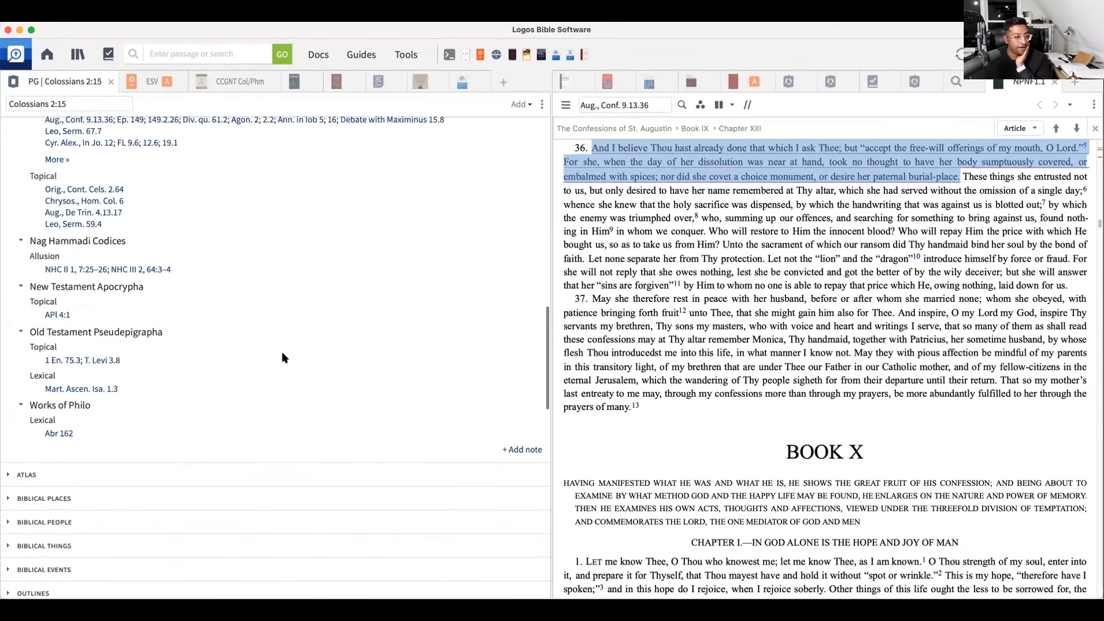
{"action": "scroll", "coordinate": [282, 353], "scroll_direction": "down", "scroll_amount": 5}
{"action": "scroll", "coordinate": [282, 357], "scroll_direction": "up", "scroll_amount": 4}
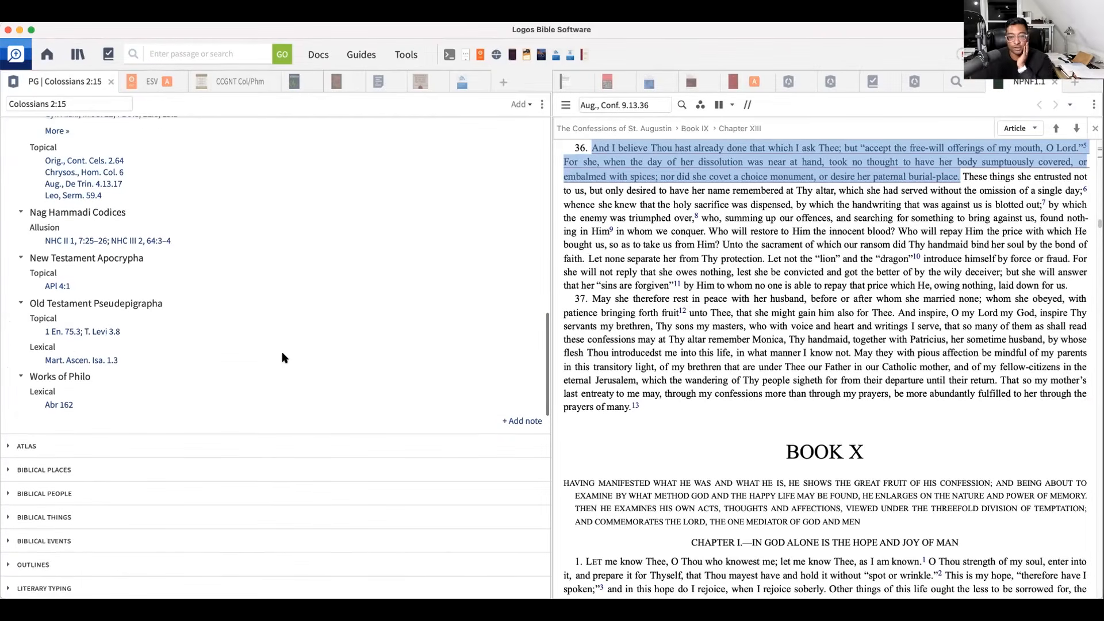
{"action": "scroll", "coordinate": [282, 358], "scroll_direction": "up", "scroll_amount": 3}
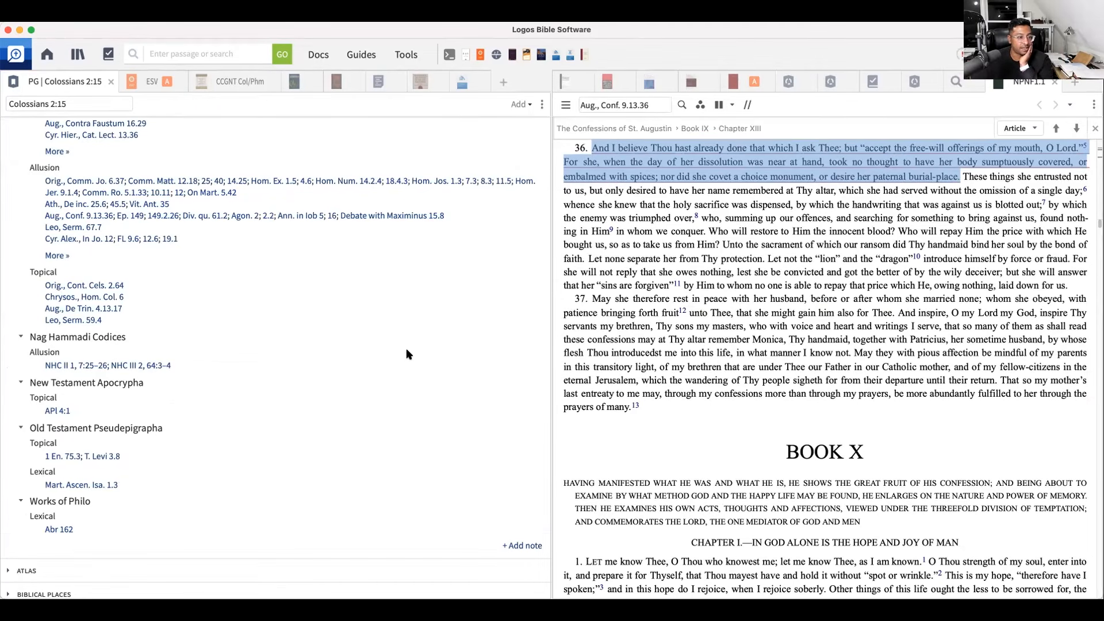
{"action": "scroll", "coordinate": [406, 354], "scroll_direction": "up", "scroll_amount": 6}
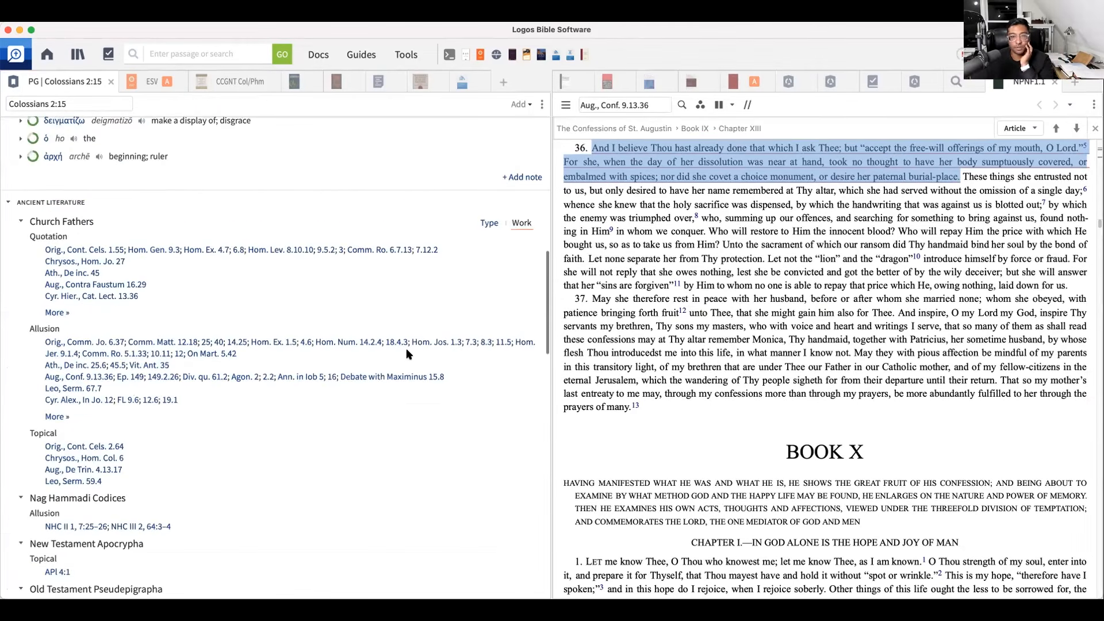
{"action": "scroll", "coordinate": [406, 354], "scroll_direction": "up", "scroll_amount": 9}
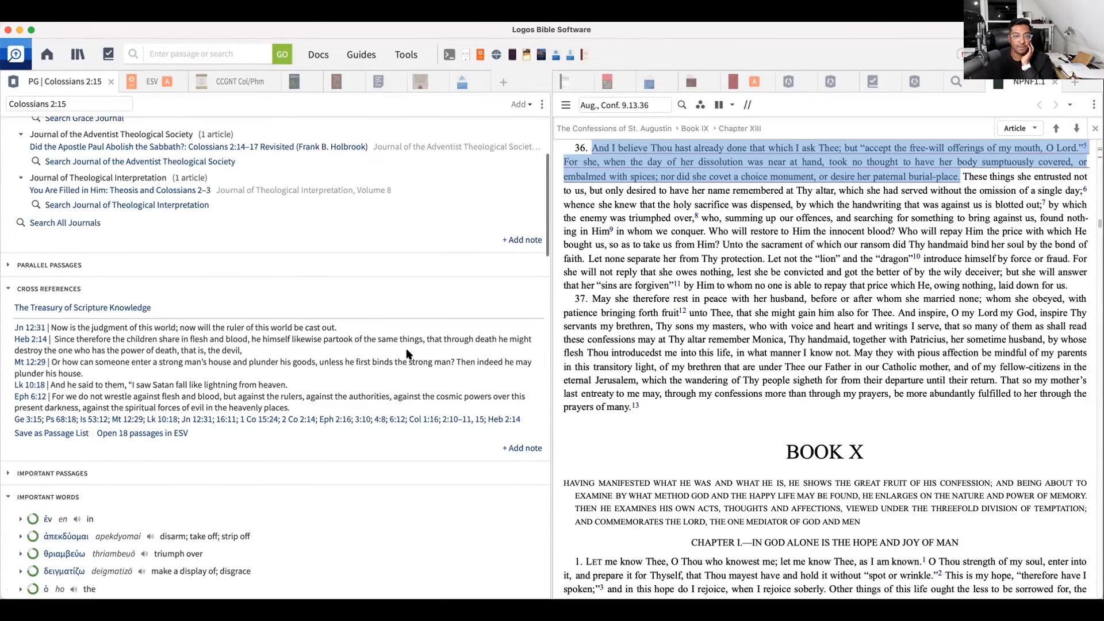
{"action": "scroll", "coordinate": [406, 353], "scroll_direction": "up", "scroll_amount": 4}
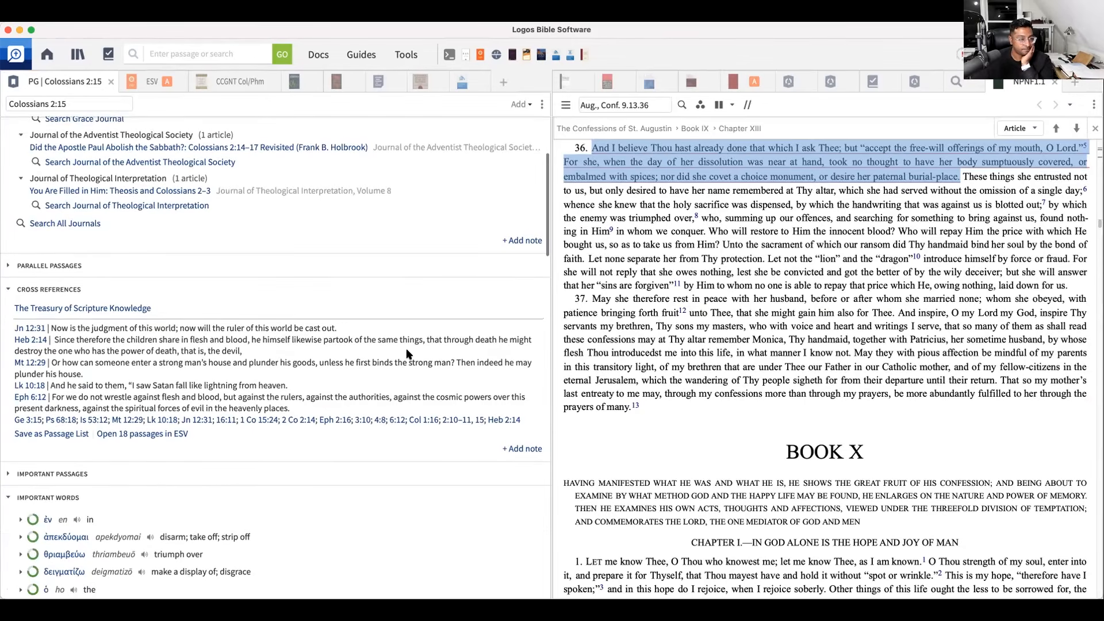
- Start a new Basic search and limit it to the resources tagged mytag:#NT
{"action": "left_click", "coordinate": [132, 54]}
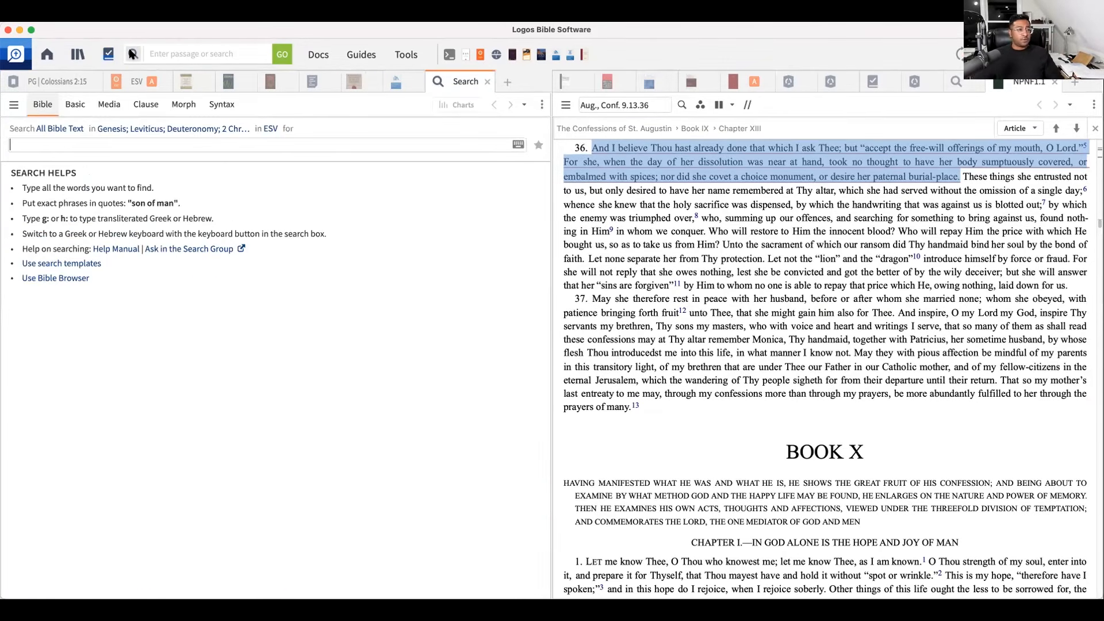
{"action": "mouse_move", "coordinate": [138, 85]}
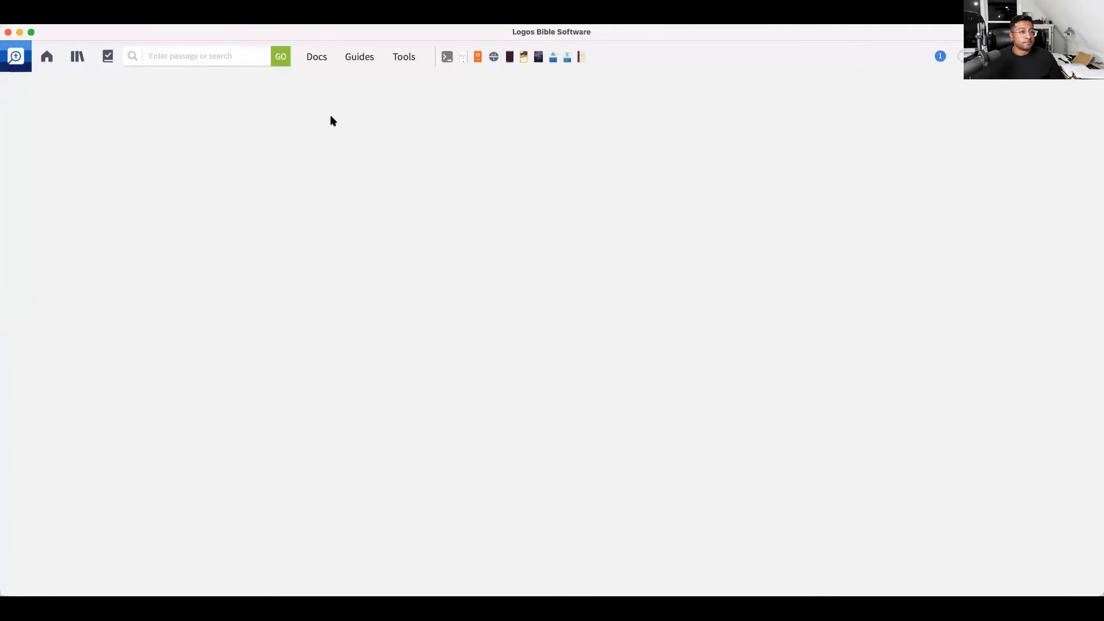
{"action": "left_click", "coordinate": [132, 57]}
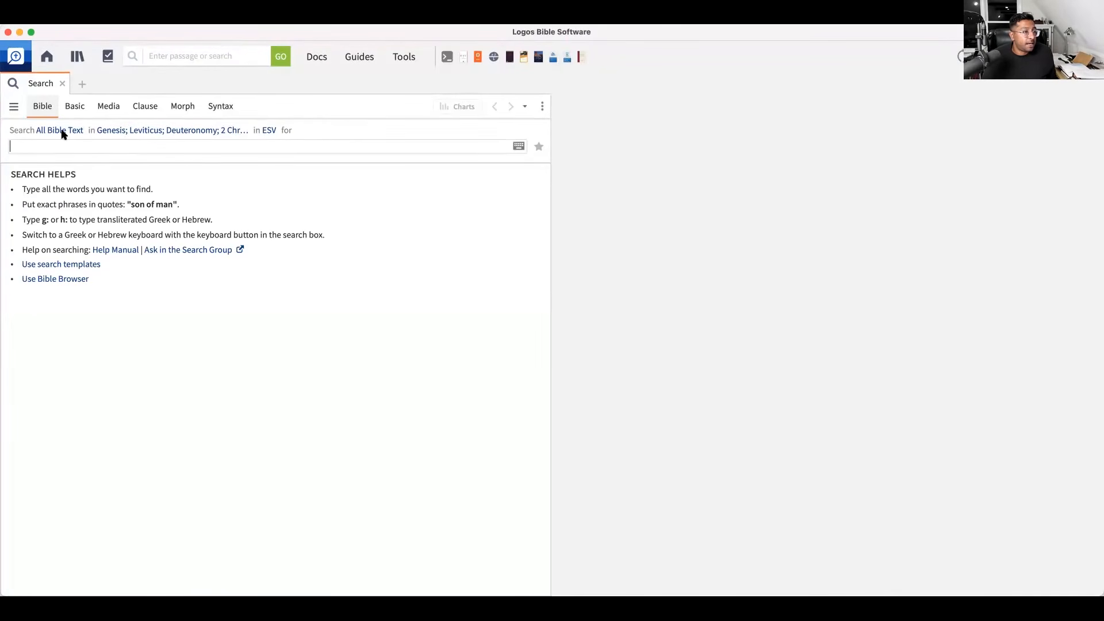
{"action": "left_click", "coordinate": [167, 131]}
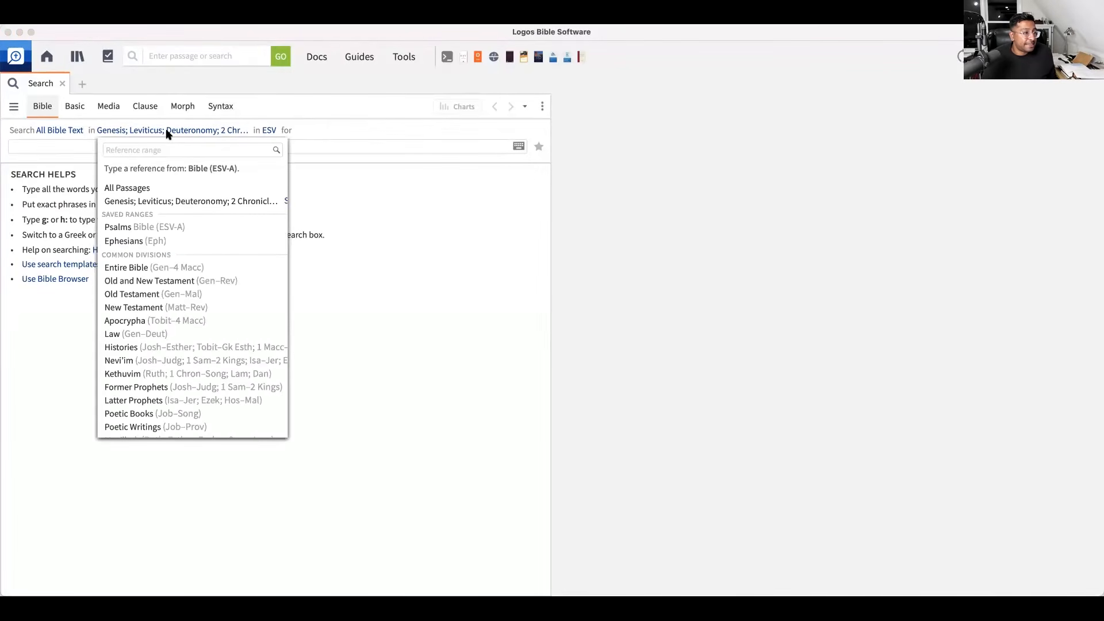
{"action": "left_click", "coordinate": [73, 110]}
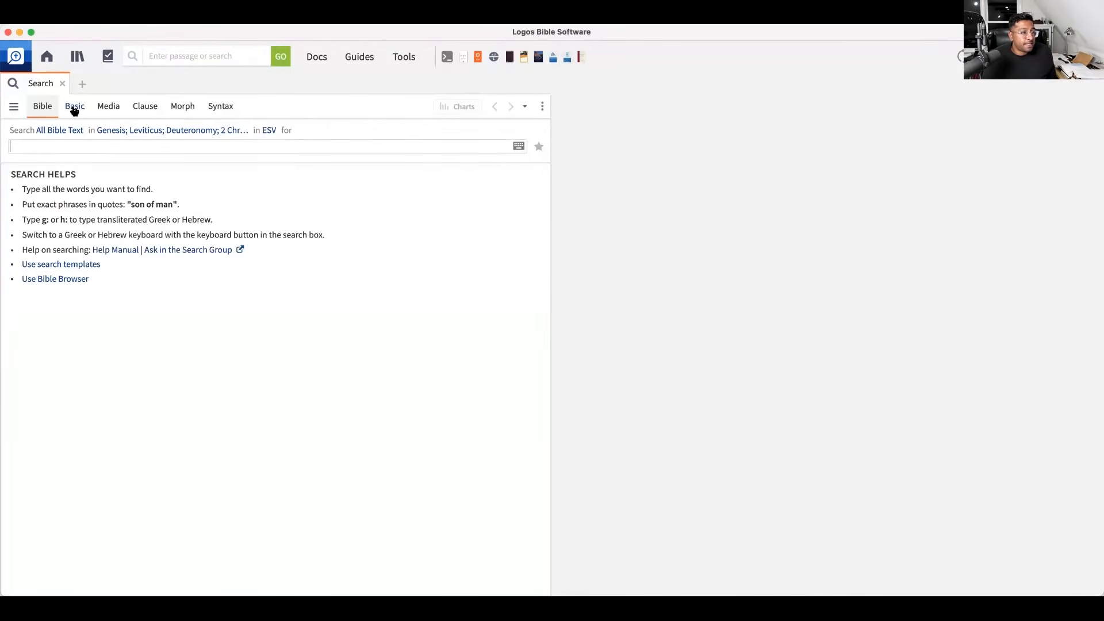
{"action": "left_click", "coordinate": [75, 108]}
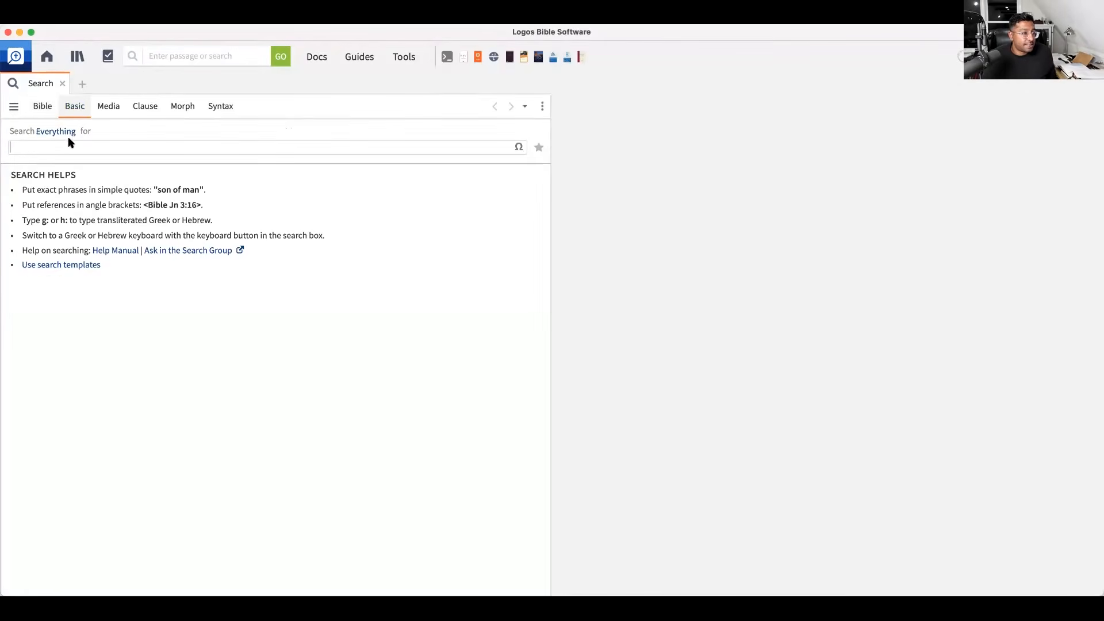
{"action": "left_click", "coordinate": [55, 133]}
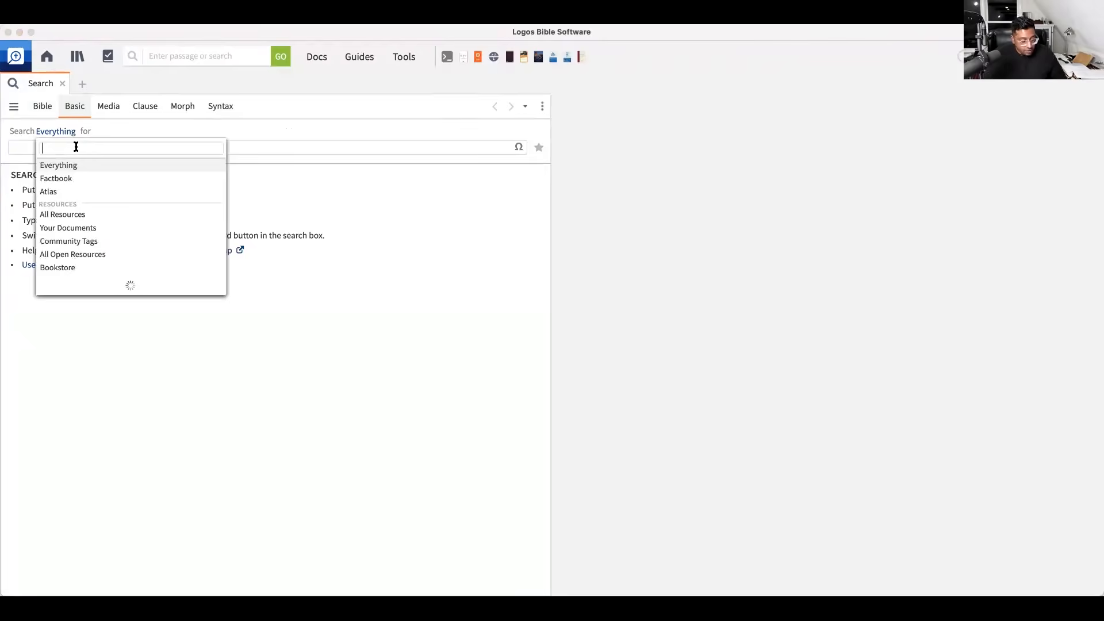
{"action": "type", "text": "#"}
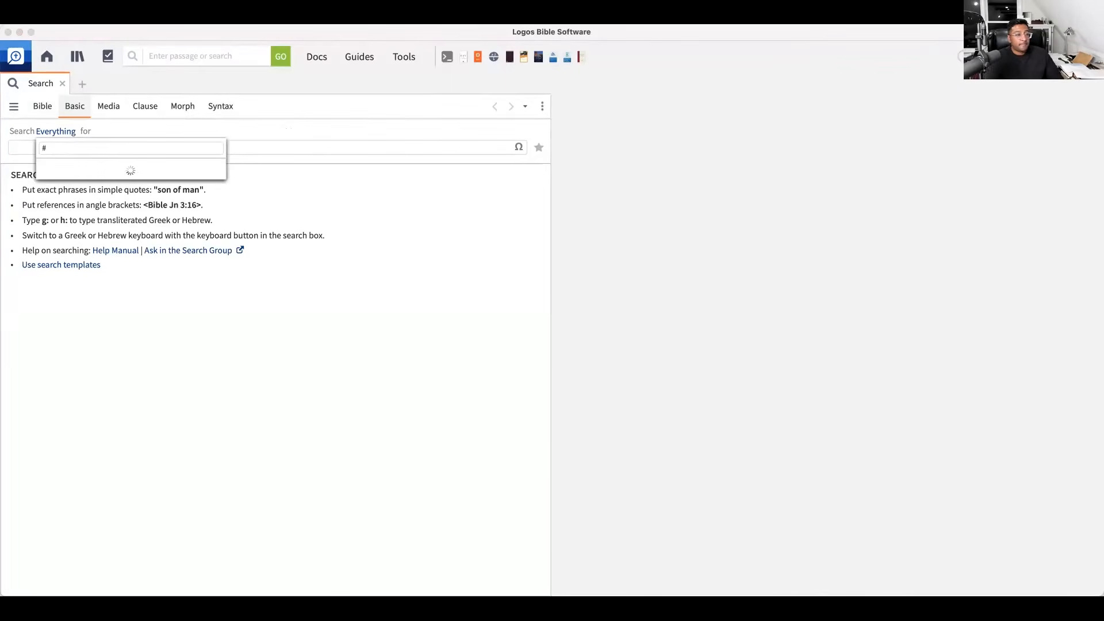
{"action": "type", "text": "nt"}
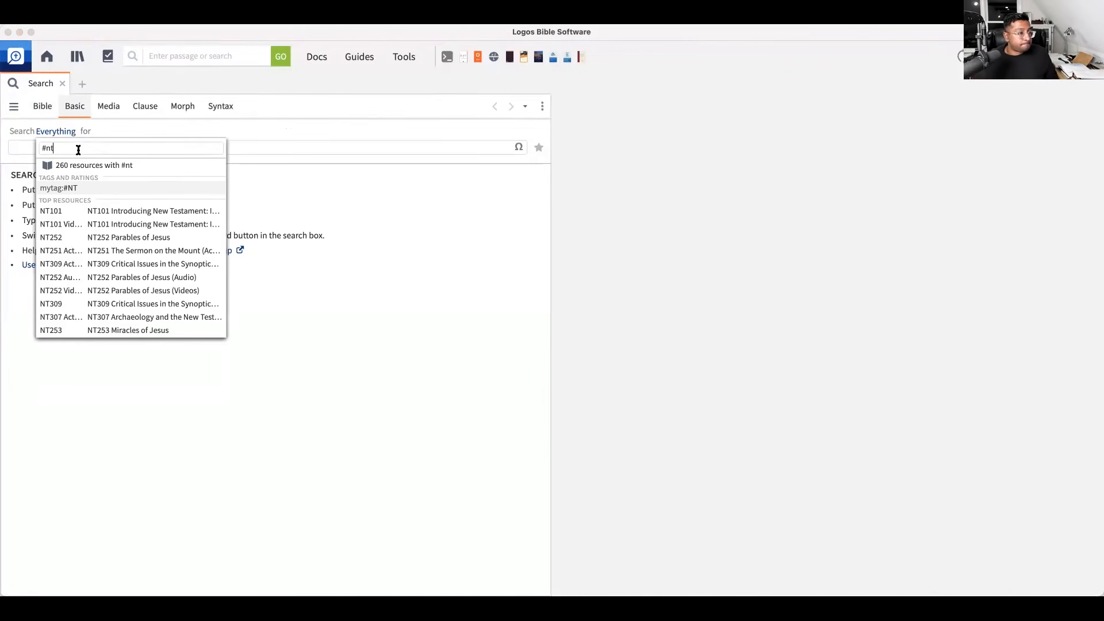
{"action": "left_click", "coordinate": [79, 189]}
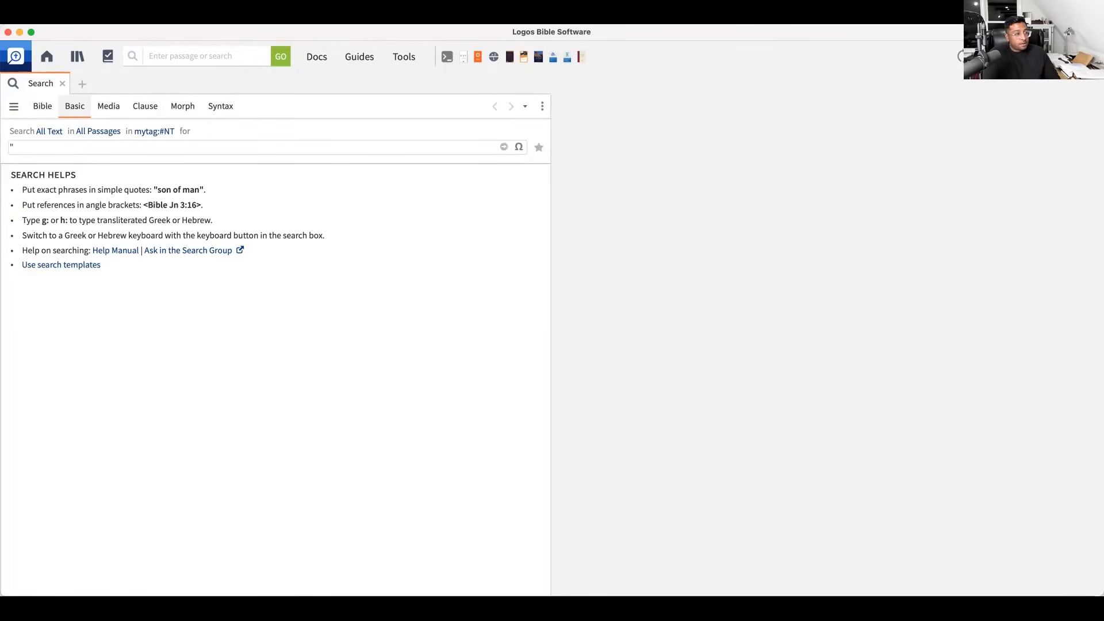
{"action": "type", "text": "\"πορνεια"}
{"action": "key", "text": "BackSpace"}
{"action": "key", "text": "BackSpace"}
{"action": "key", "text": "BackSpace"}
{"action": "key", "text": "BackSpace"}
{"action": "key", "text": "BackSpace"}
{"action": "key", "text": "BackSpace"}
{"action": "key", "text": "BackSpace"}
{"action": "key", "text": "BackSpace"}
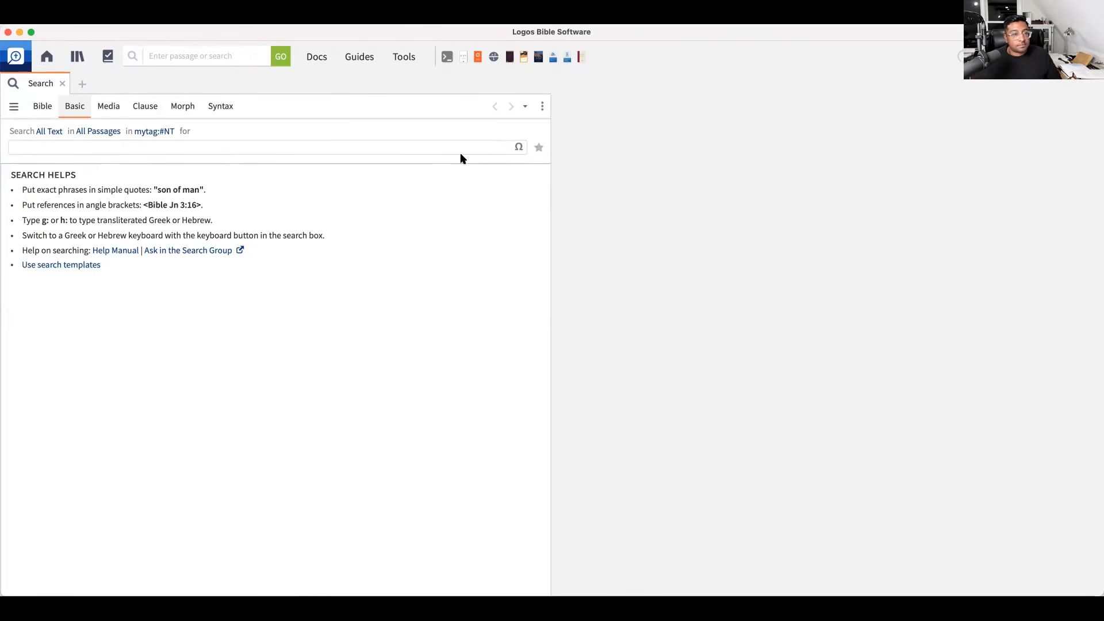
- Switch the search input to the default keyboard and search the tagged resources for the exact phrase "powers and principalities"
{"action": "left_click", "coordinate": [518, 147]}
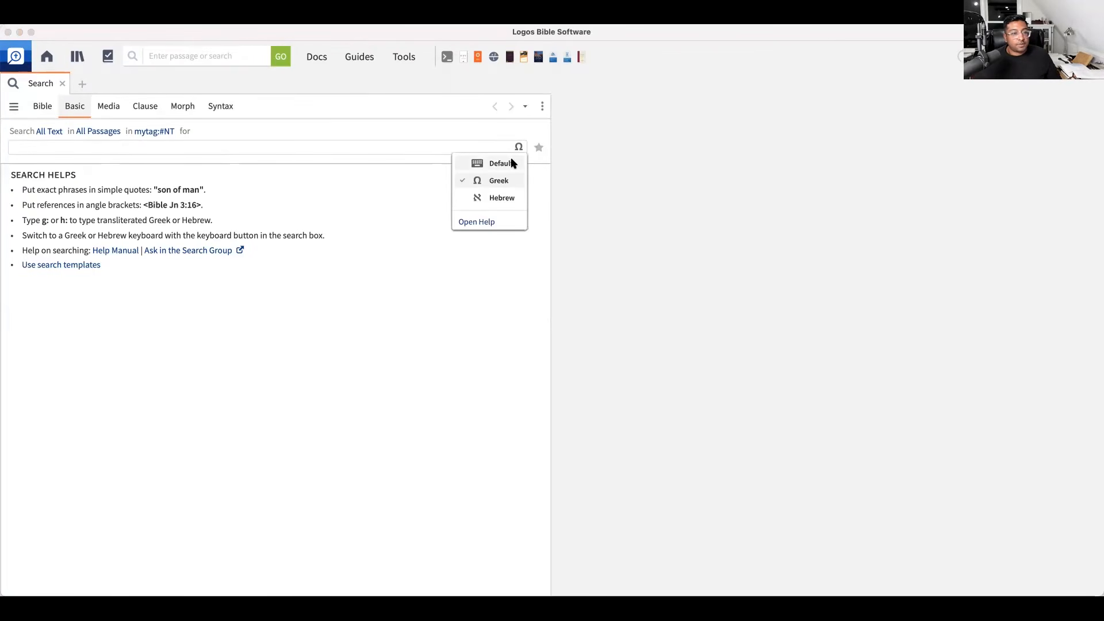
{"action": "left_click", "coordinate": [499, 163]}
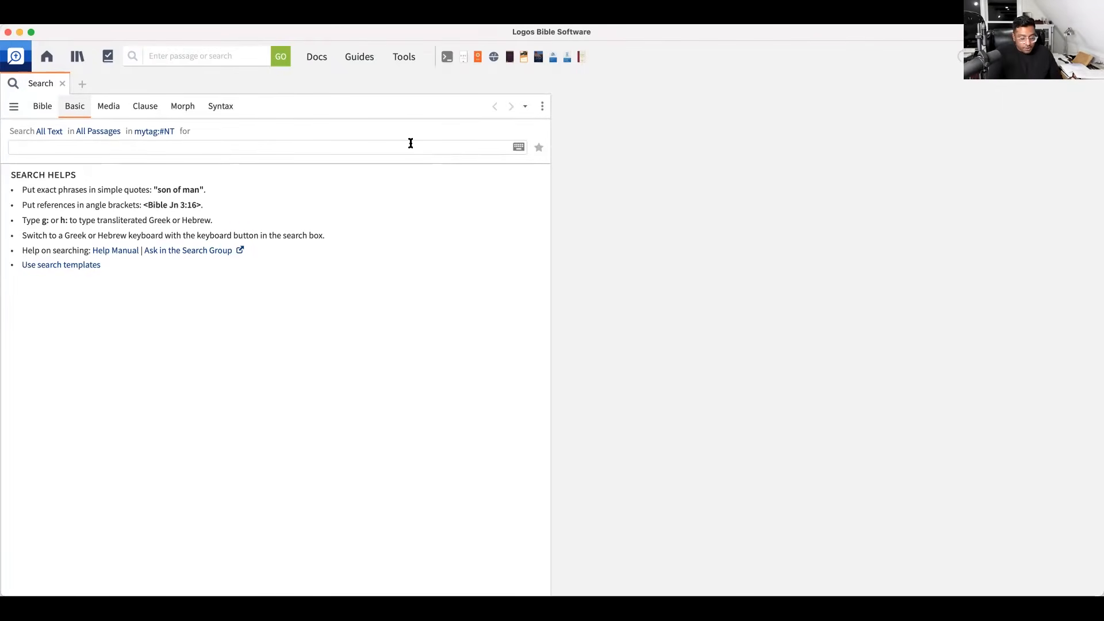
{"action": "type", "text": "\"power"}
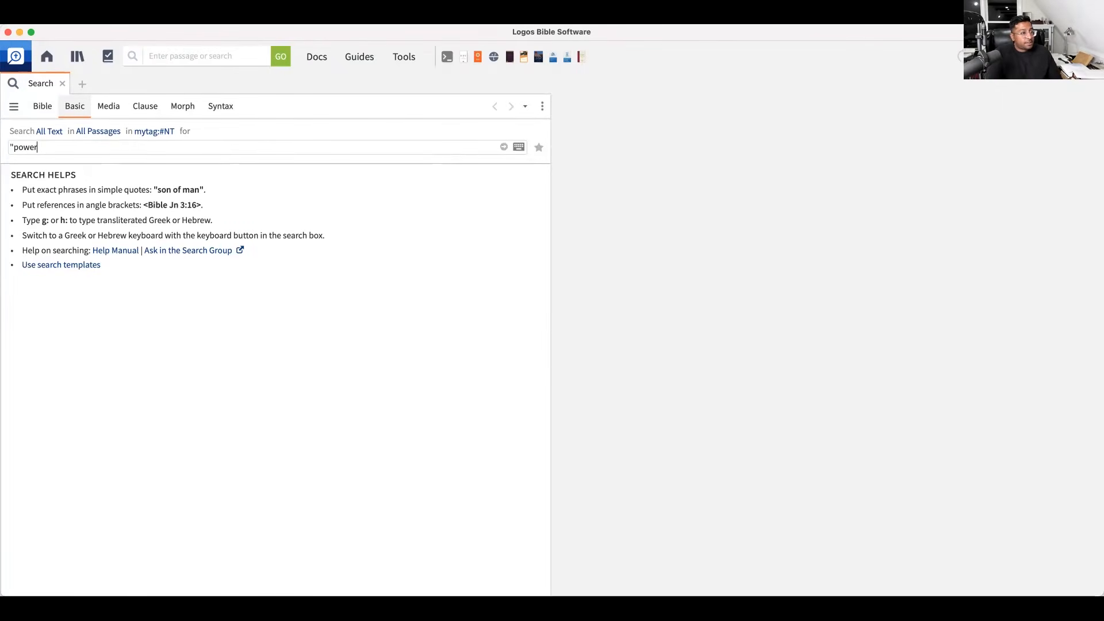
{"action": "type", "text": "s and principalities\""}
{"action": "key", "text": "Return"}
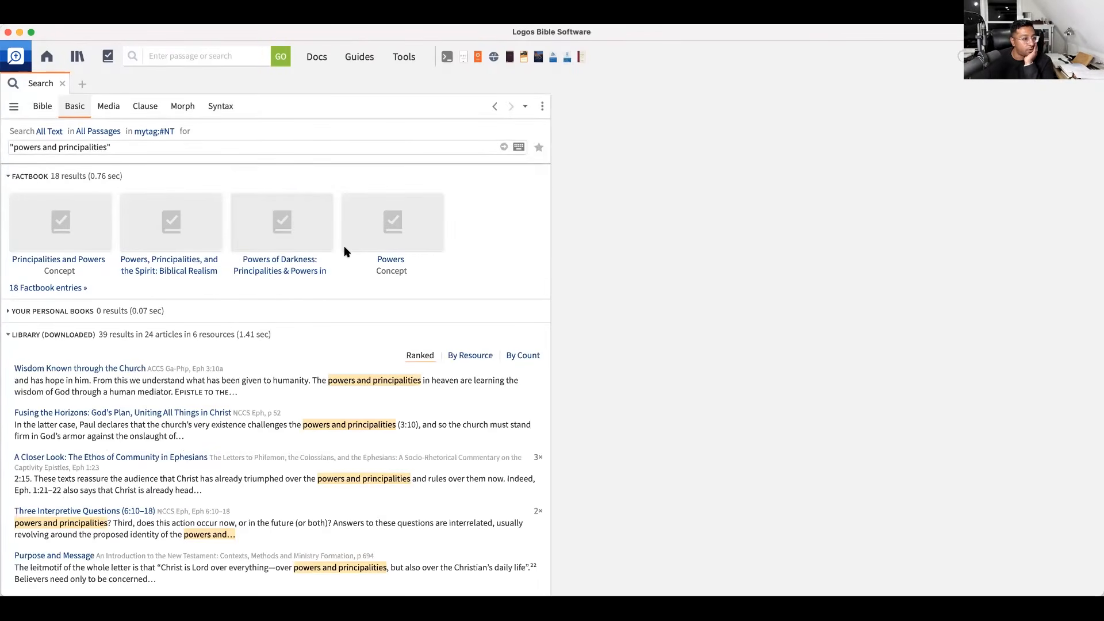
- Open the Purpose and Message result on page 694 of An Introduction to the New Testament: Contexts, Methods and Ministry Formation
{"action": "scroll", "coordinate": [344, 252], "scroll_direction": "down", "scroll_amount": 3}
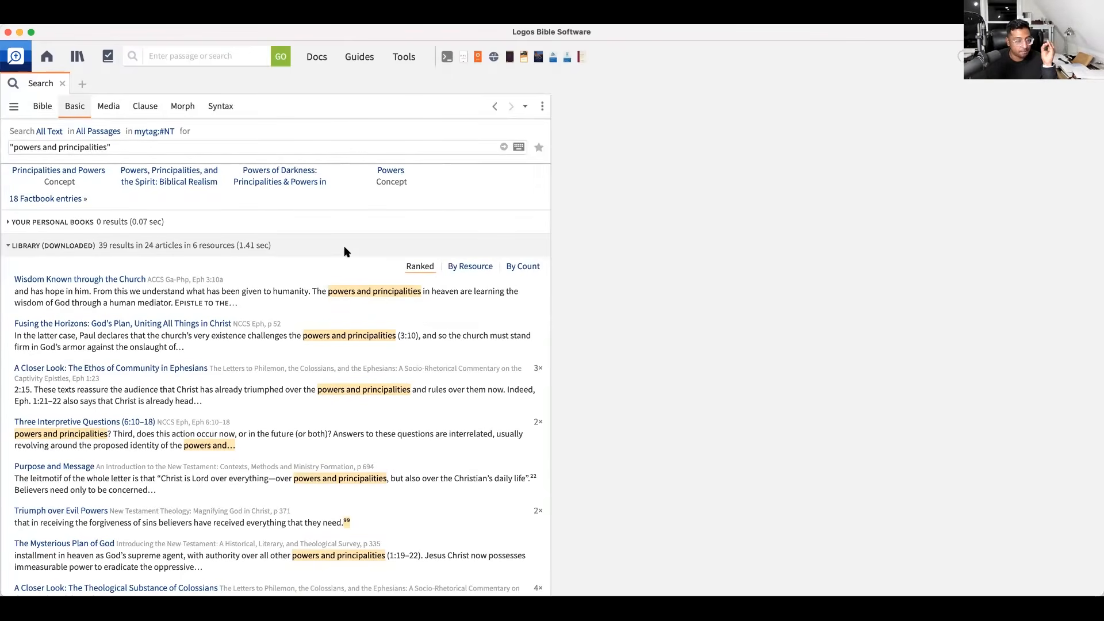
{"action": "scroll", "coordinate": [345, 252], "scroll_direction": "down", "scroll_amount": 1}
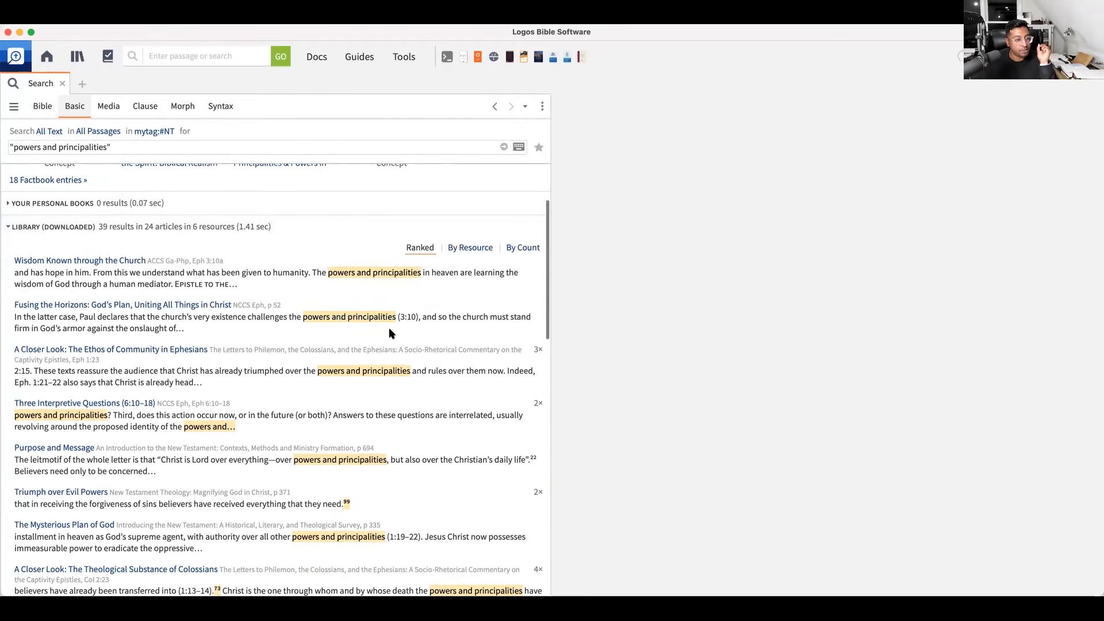
{"action": "scroll", "coordinate": [368, 326], "scroll_direction": "down", "scroll_amount": 1}
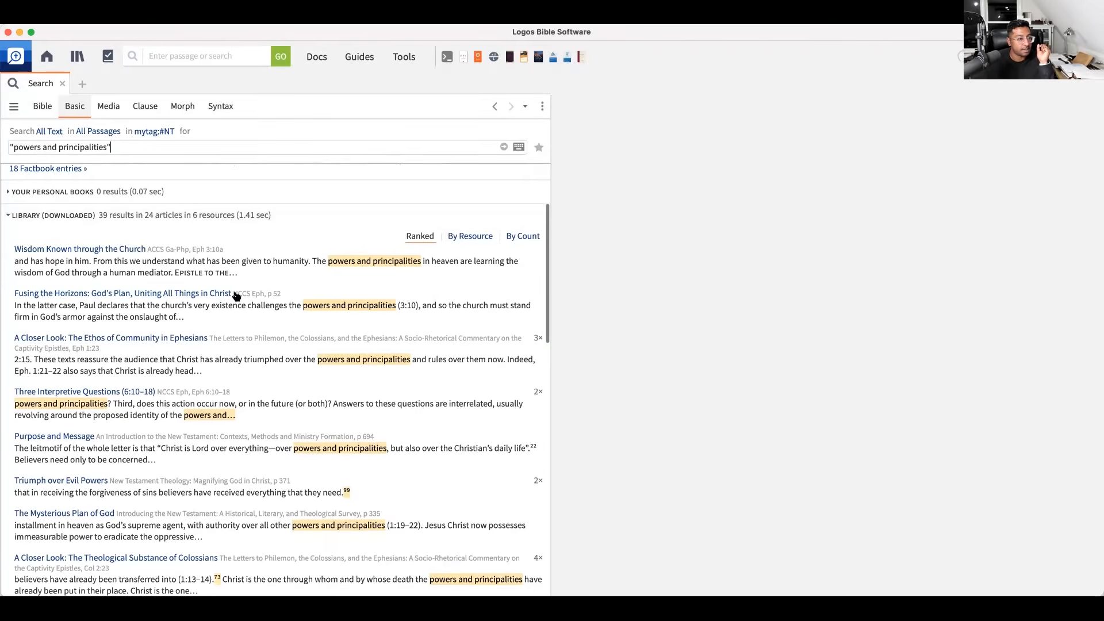
{"action": "mouse_move", "coordinate": [234, 294]}
{"action": "scroll", "coordinate": [276, 322], "scroll_direction": "down", "scroll_amount": 3}
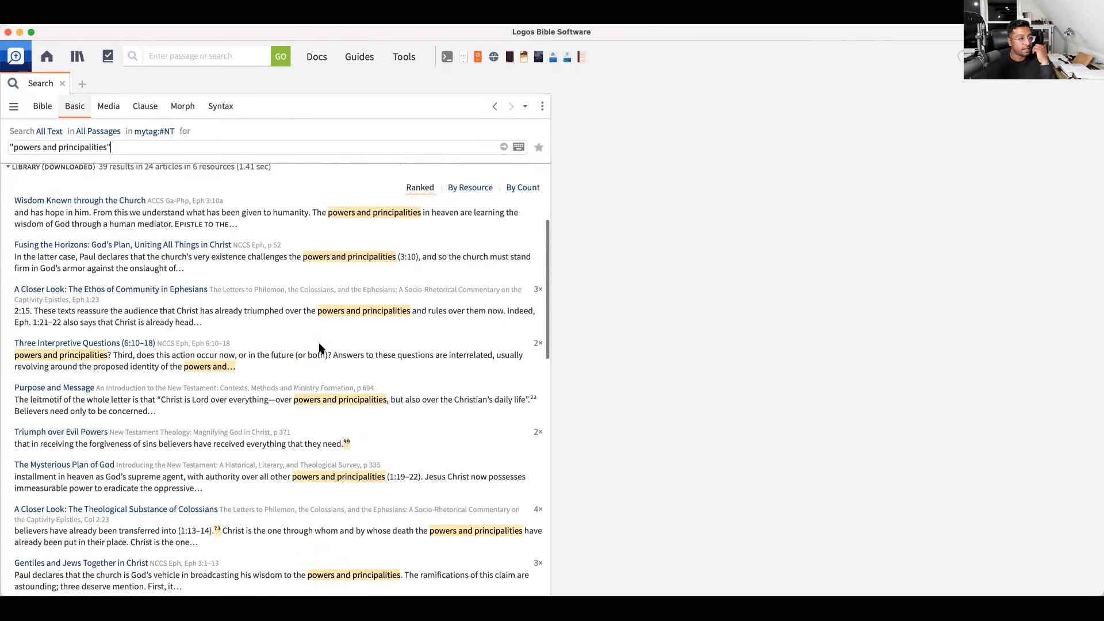
{"action": "scroll", "coordinate": [317, 348], "scroll_direction": "down", "scroll_amount": 2}
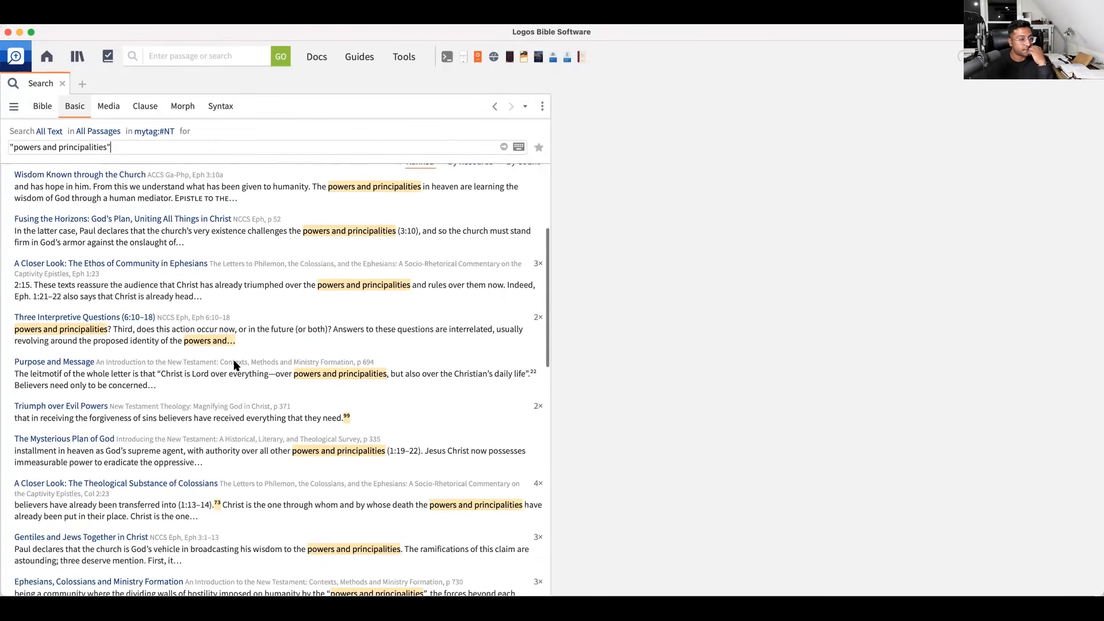
{"action": "mouse_move", "coordinate": [235, 366]}
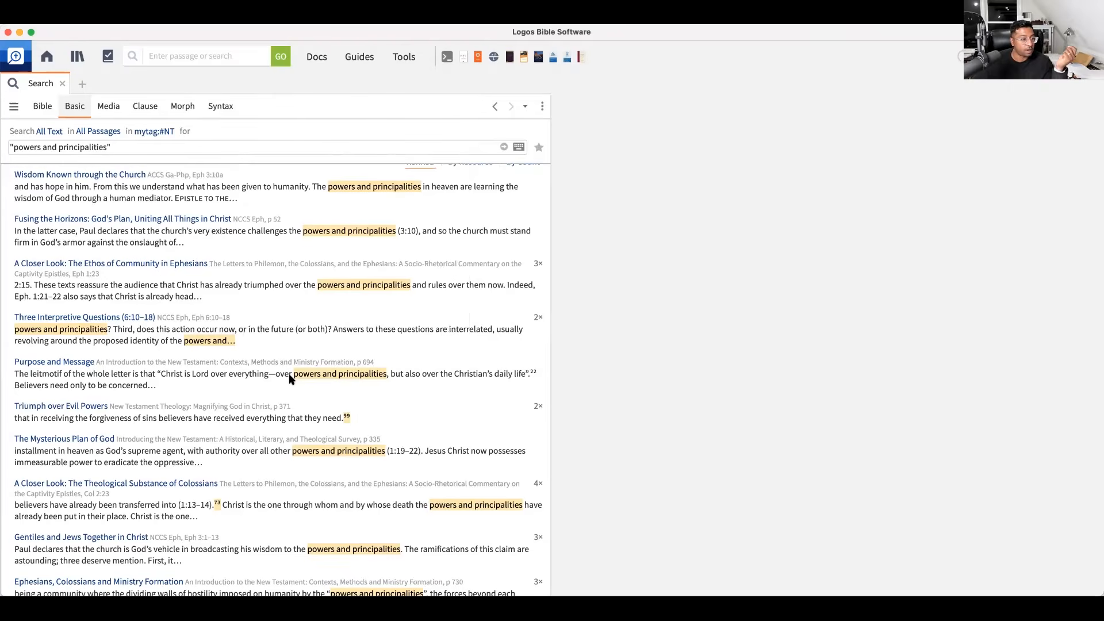
{"action": "mouse_move", "coordinate": [336, 378]}
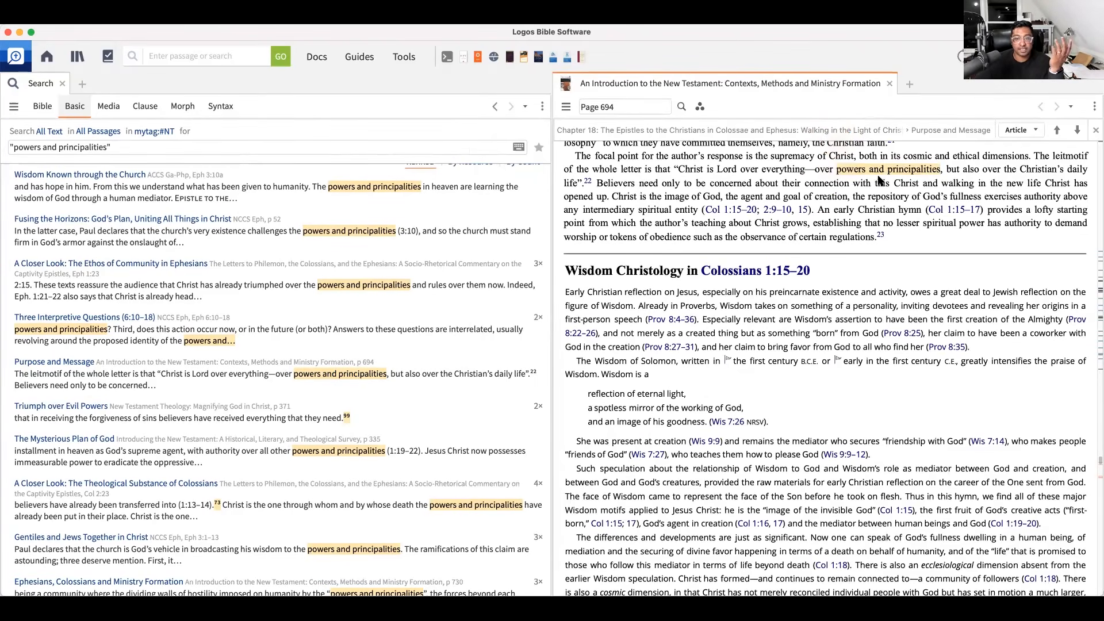
- Look through the remaining library results for the phrase in the tagged New Testament resources
{"action": "scroll", "coordinate": [429, 313], "scroll_direction": "down", "scroll_amount": 5}
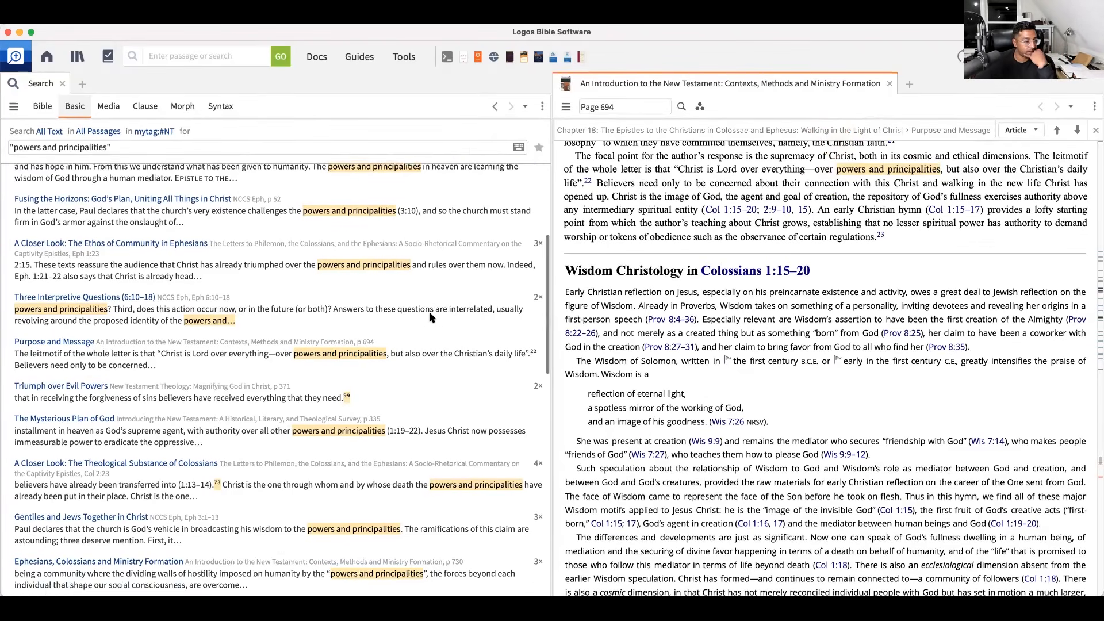
{"action": "scroll", "coordinate": [429, 312], "scroll_direction": "down", "scroll_amount": 4}
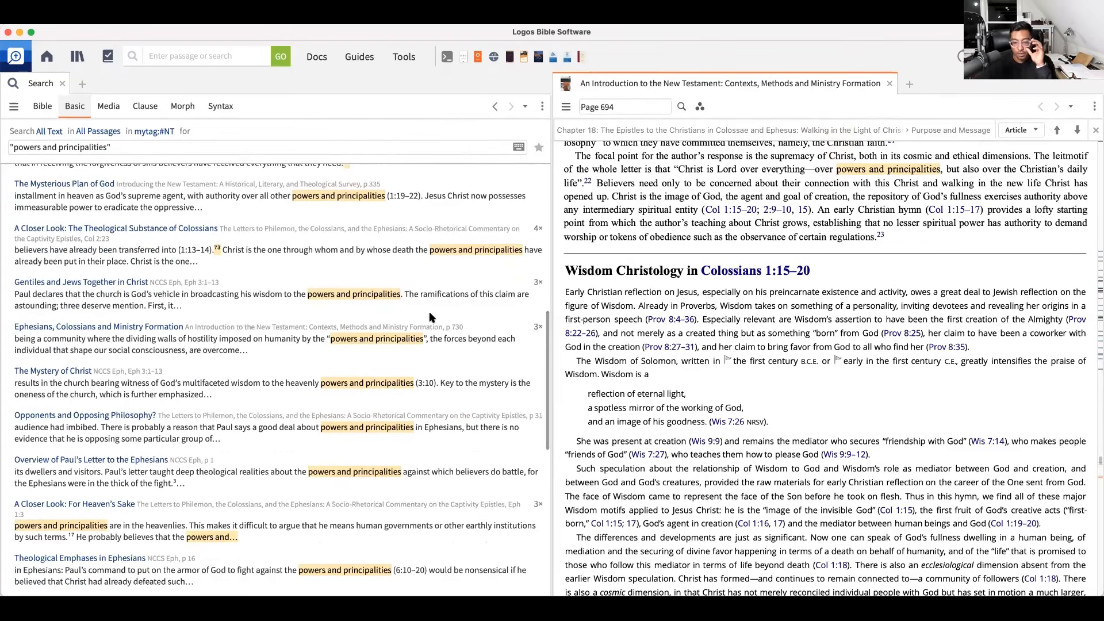
{"action": "scroll", "coordinate": [429, 312], "scroll_direction": "down", "scroll_amount": 1}
{"action": "scroll", "coordinate": [429, 311], "scroll_direction": "down", "scroll_amount": 7}
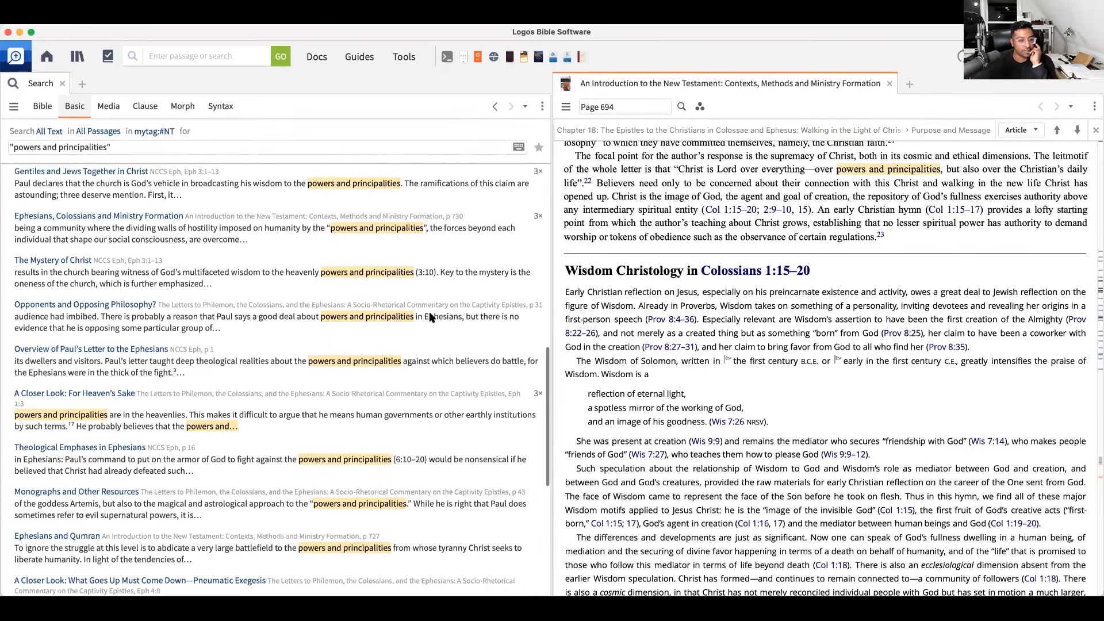
{"action": "scroll", "coordinate": [429, 311], "scroll_direction": "up", "scroll_amount": 20}
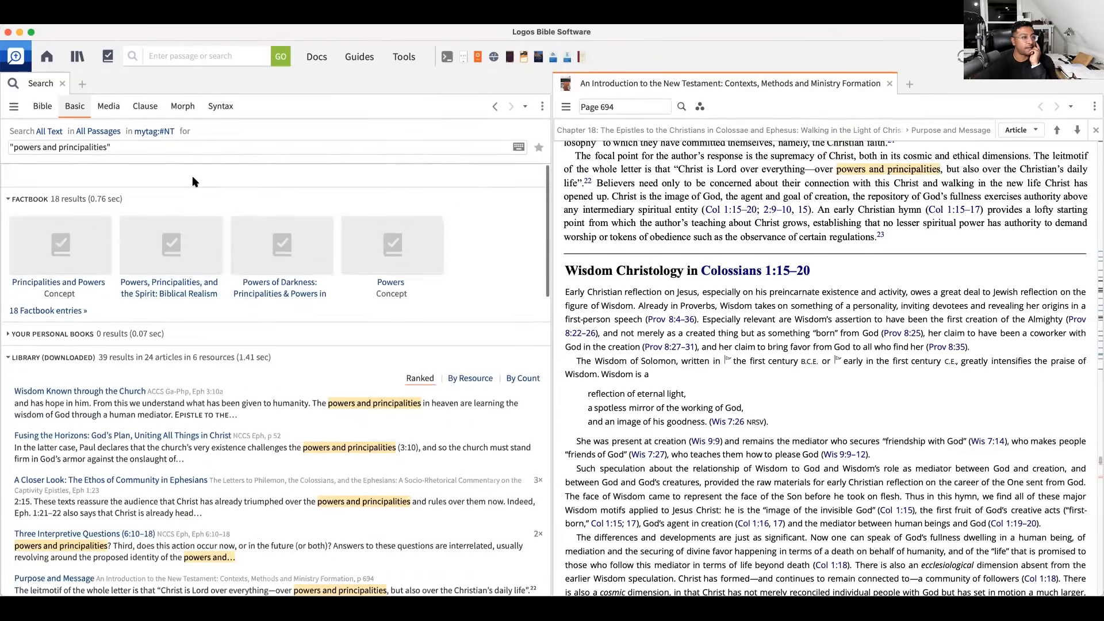
- Widen the search scope to Everything and run the exact-phrase search again
{"action": "left_click", "coordinate": [145, 130]}
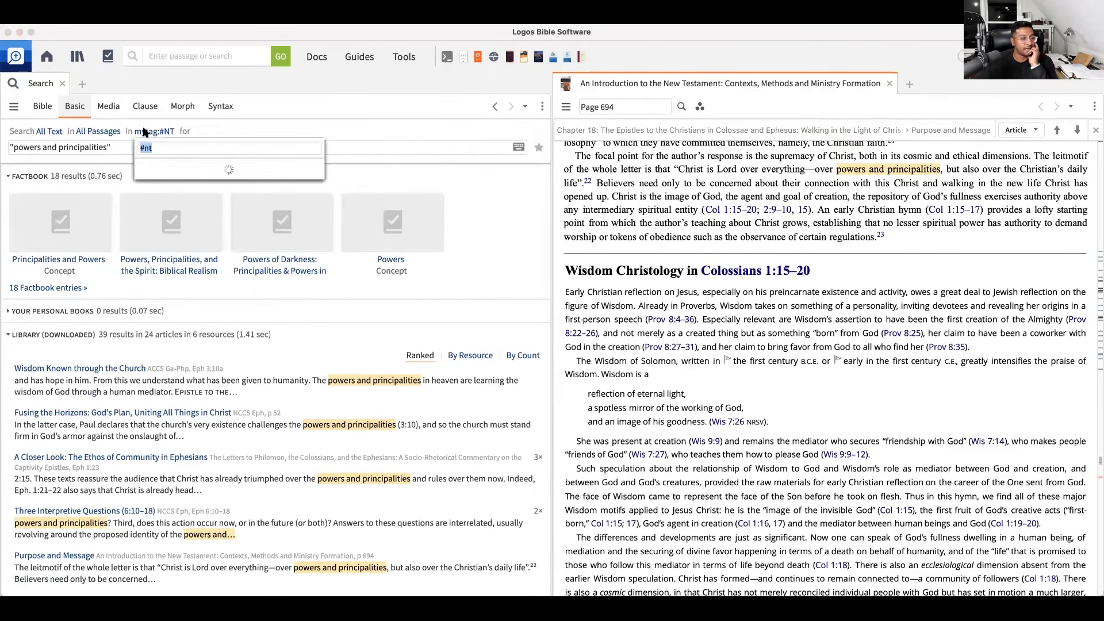
{"action": "key", "text": "BackSpace"}
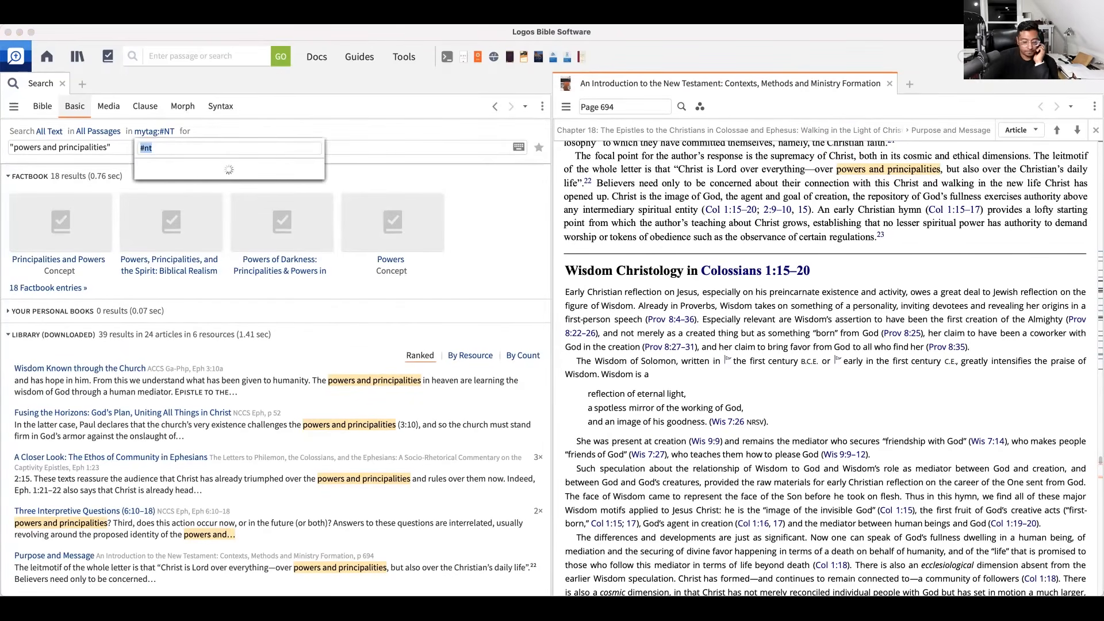
{"action": "key", "text": "BackSpace"}
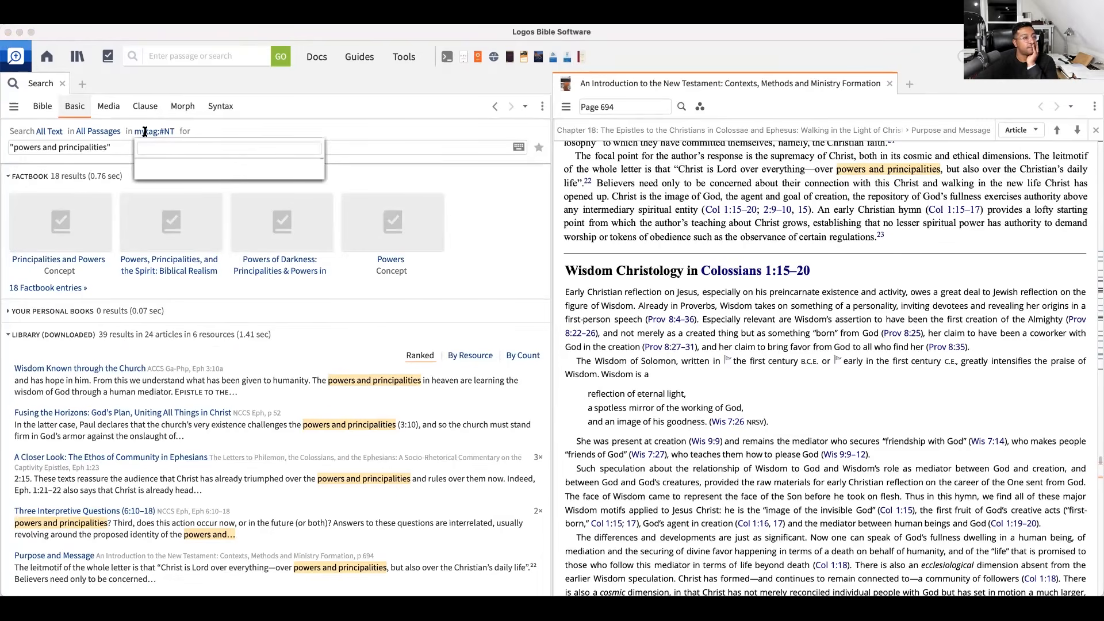
{"action": "left_click", "coordinate": [174, 150]}
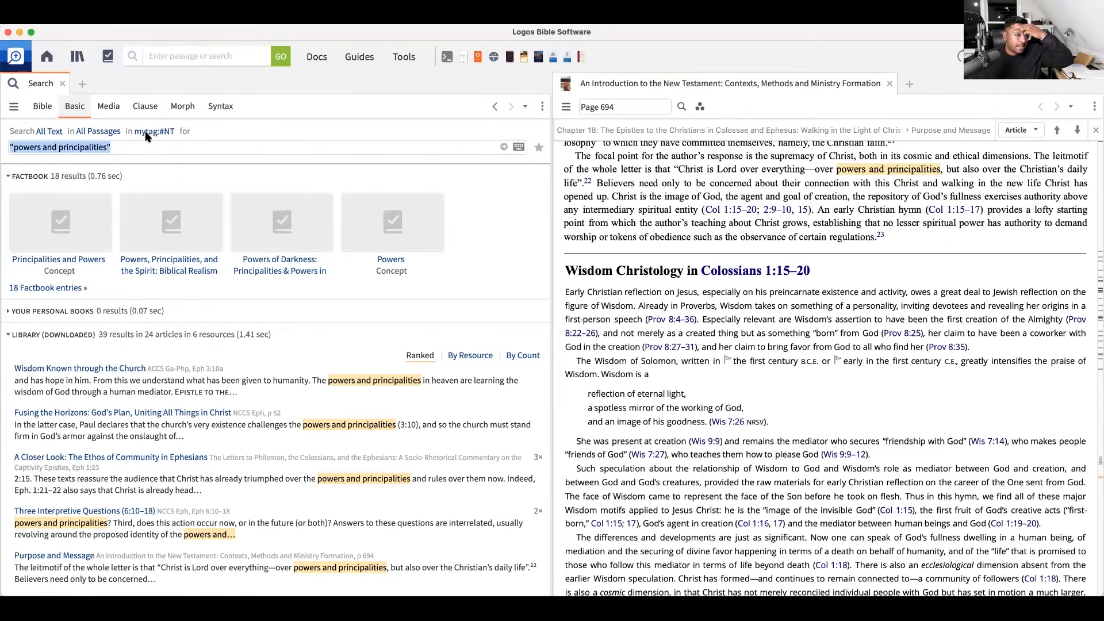
{"action": "left_click", "coordinate": [146, 135]}
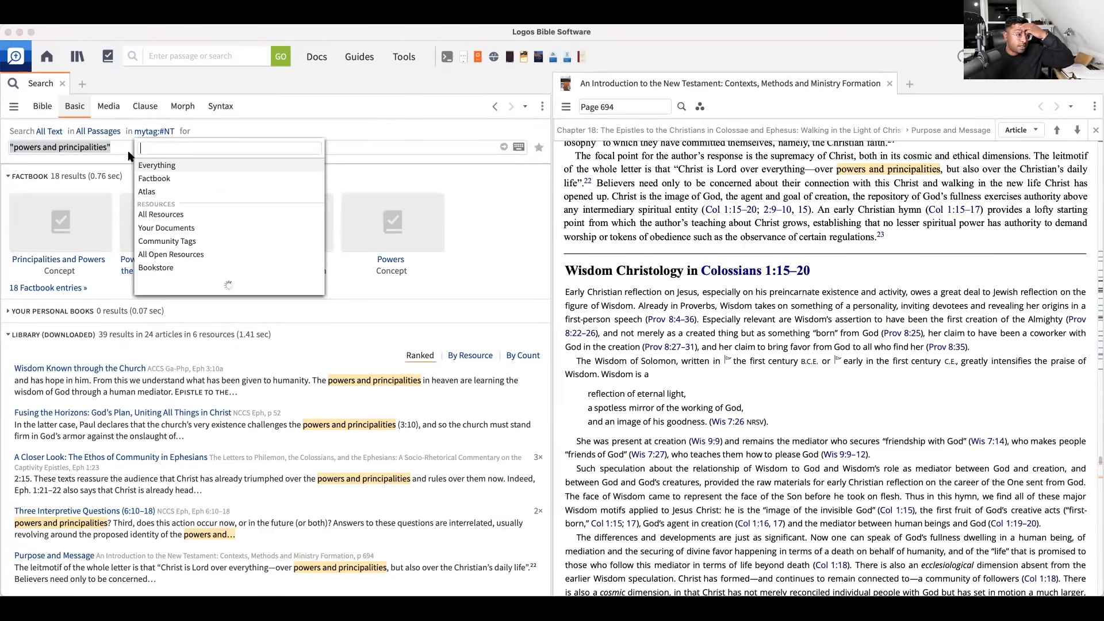
{"action": "left_click", "coordinate": [141, 165]}
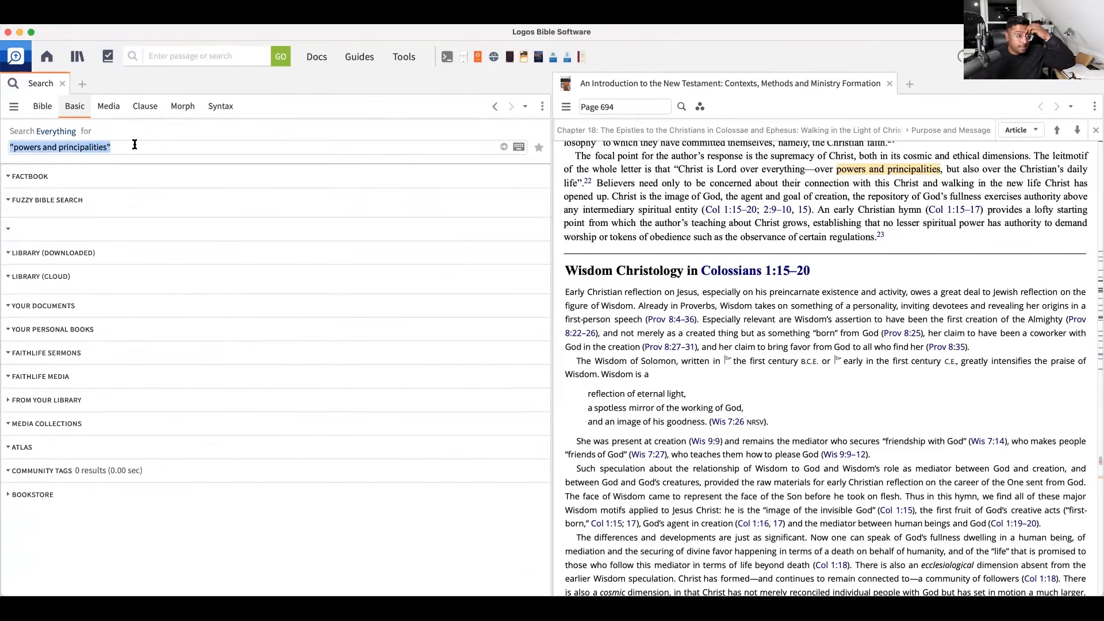
{"action": "left_click", "coordinate": [134, 145]}
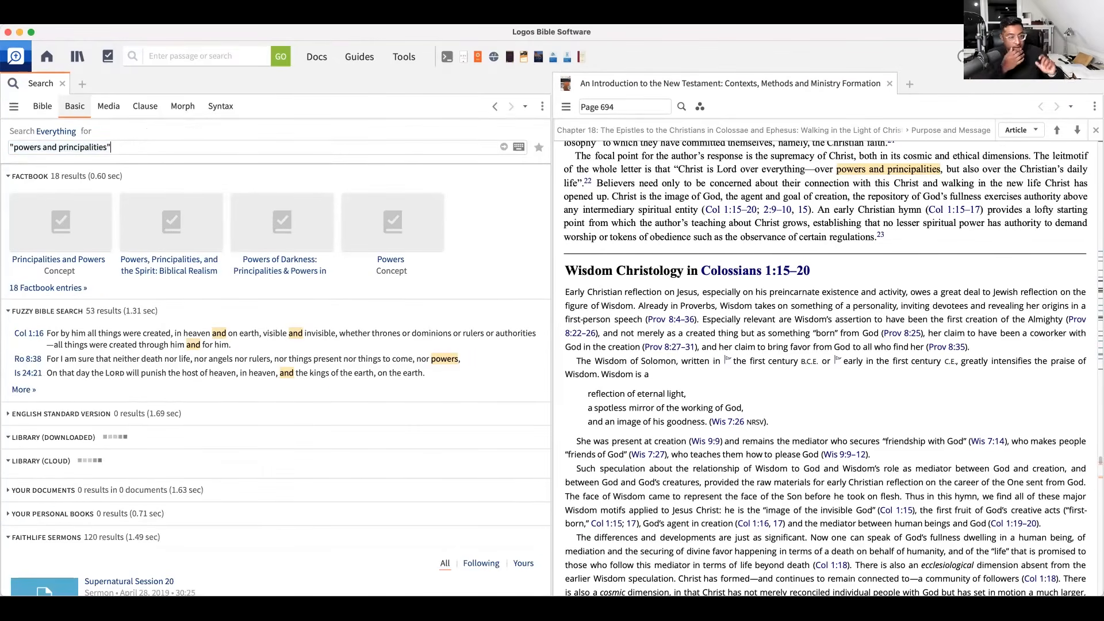
{"action": "key", "text": "Return"}
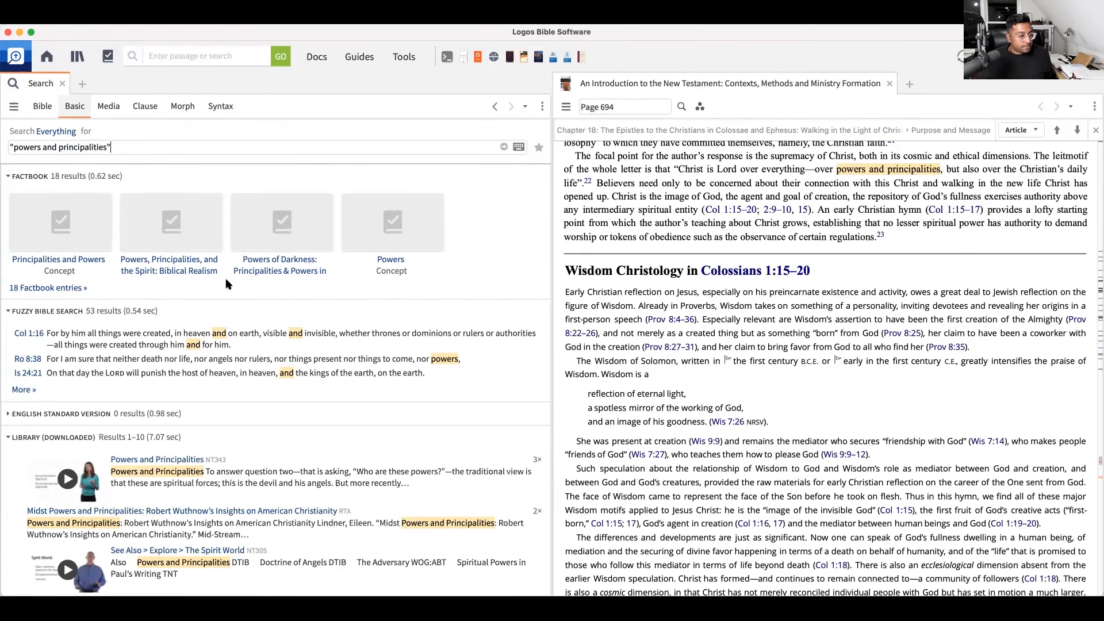
- Remove the quotation marks from the query and search Everything for powers and principalities
{"action": "scroll", "coordinate": [316, 322], "scroll_direction": "down", "scroll_amount": 3}
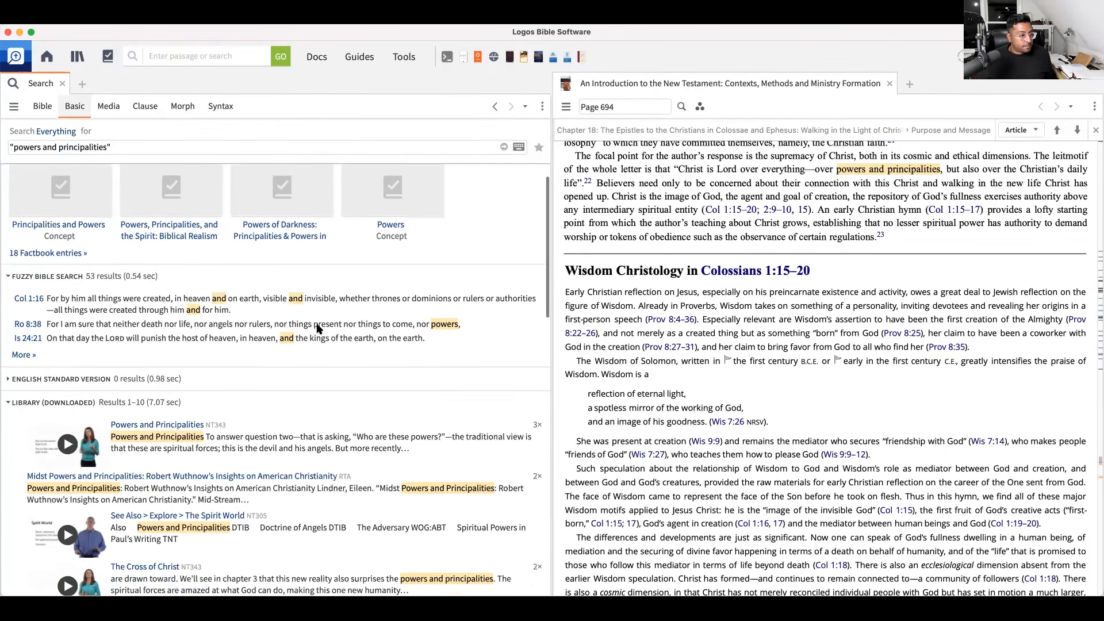
{"action": "scroll", "coordinate": [316, 328], "scroll_direction": "down", "scroll_amount": 10}
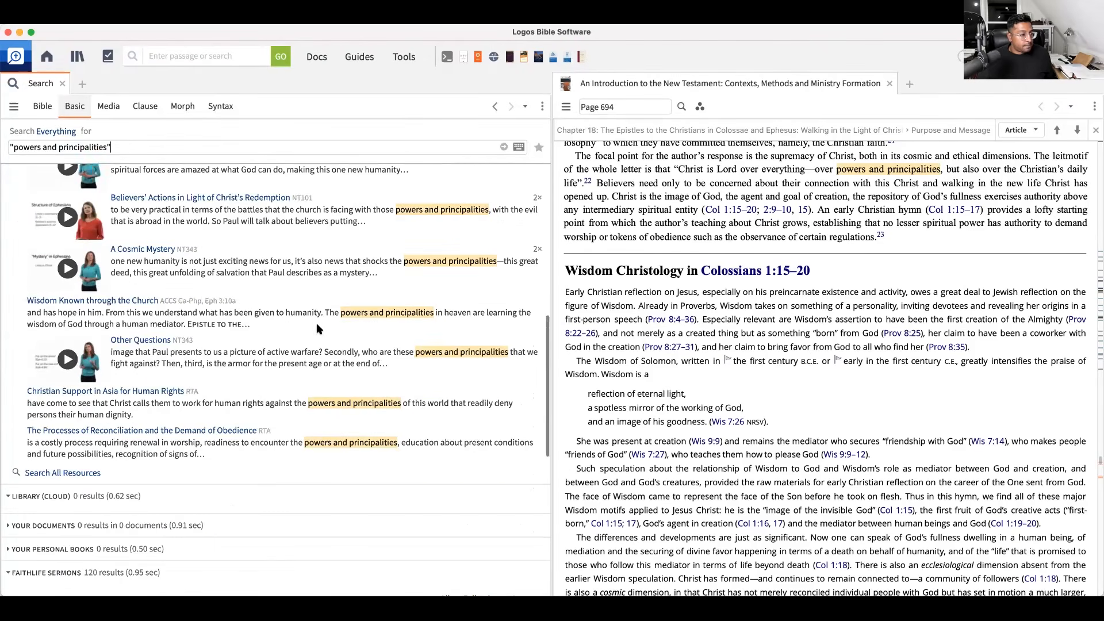
{"action": "scroll", "coordinate": [317, 324], "scroll_direction": "up", "scroll_amount": 10}
{"action": "scroll", "coordinate": [317, 324], "scroll_direction": "down", "scroll_amount": 8}
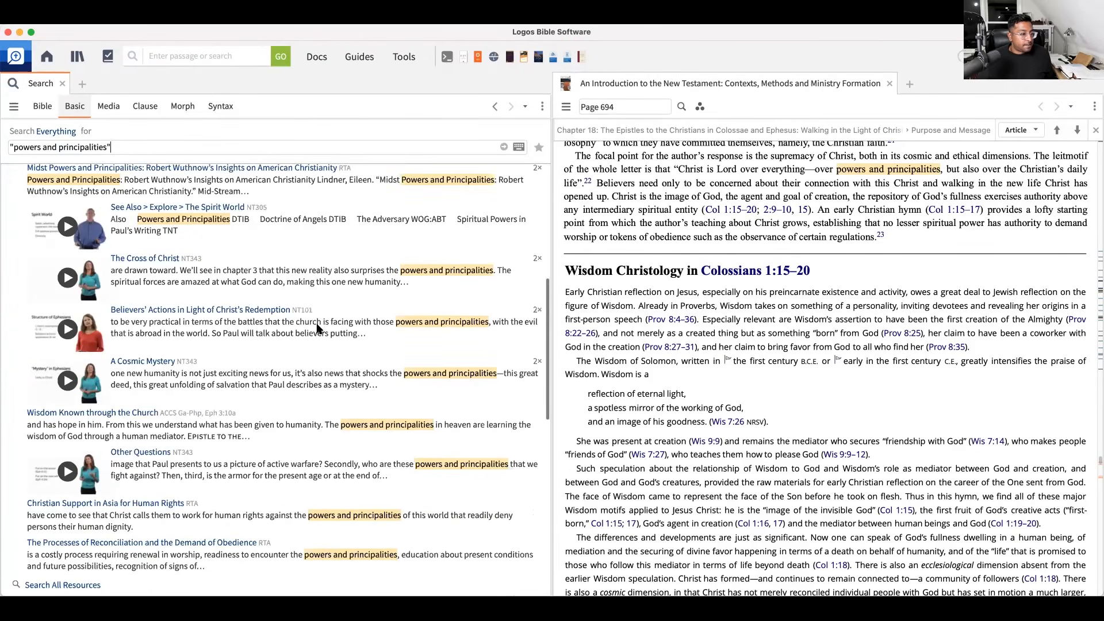
{"action": "scroll", "coordinate": [317, 328], "scroll_direction": "up", "scroll_amount": 8}
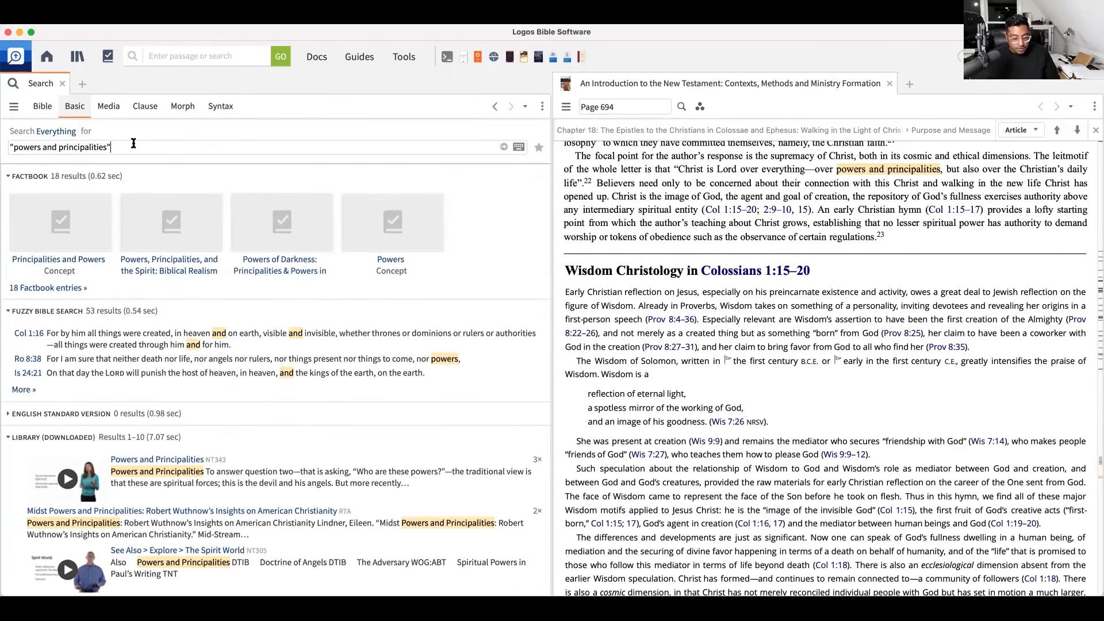
{"action": "key", "text": "BackSpace"}
{"action": "left_click", "coordinate": [14, 146]}
{"action": "key", "text": "BackSpace"}
{"action": "key", "text": "Return"}
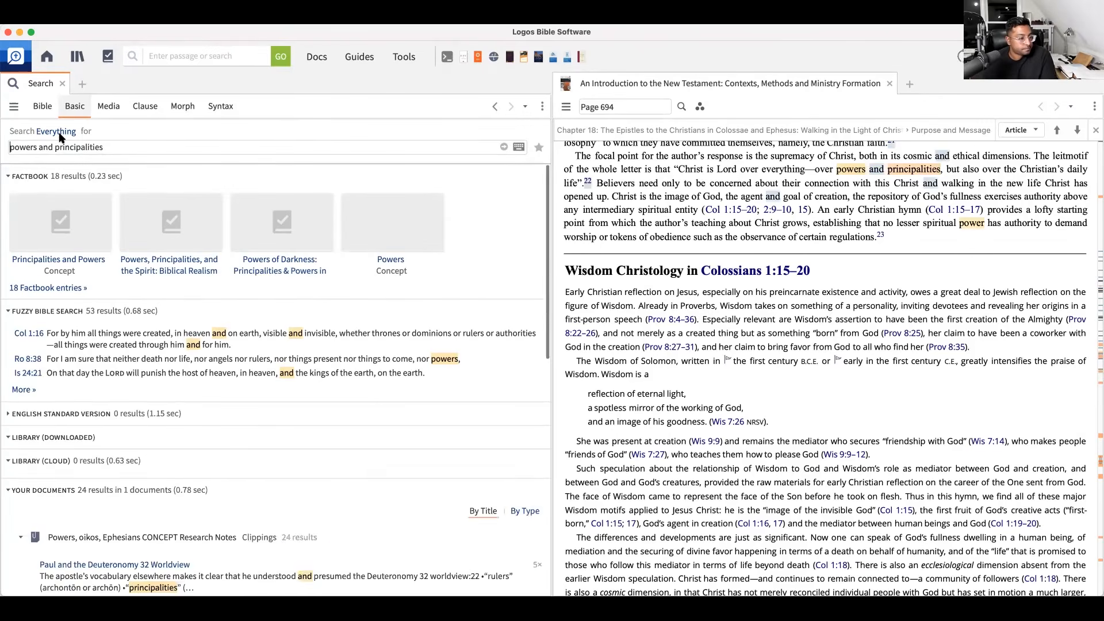
- Look through the unquoted search results, including the Factbook, Fuzzy Bible Search, library and Faithlife Sermons sections
{"action": "mouse_move", "coordinate": [222, 261]}
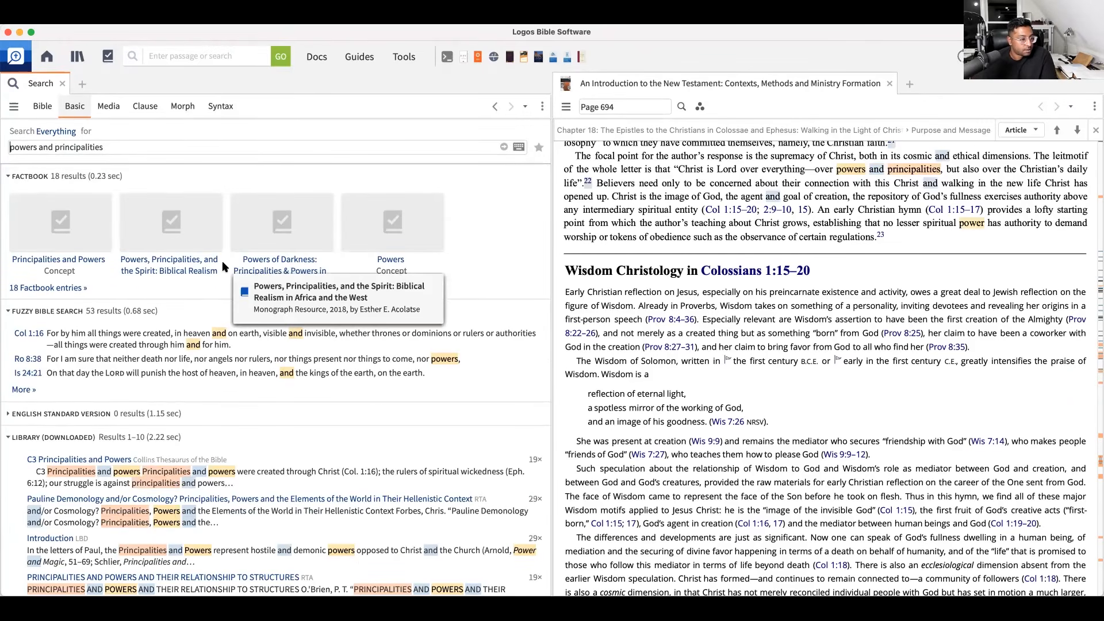
{"action": "scroll", "coordinate": [222, 260], "scroll_direction": "down", "scroll_amount": 1}
{"action": "scroll", "coordinate": [222, 261], "scroll_direction": "down", "scroll_amount": 3}
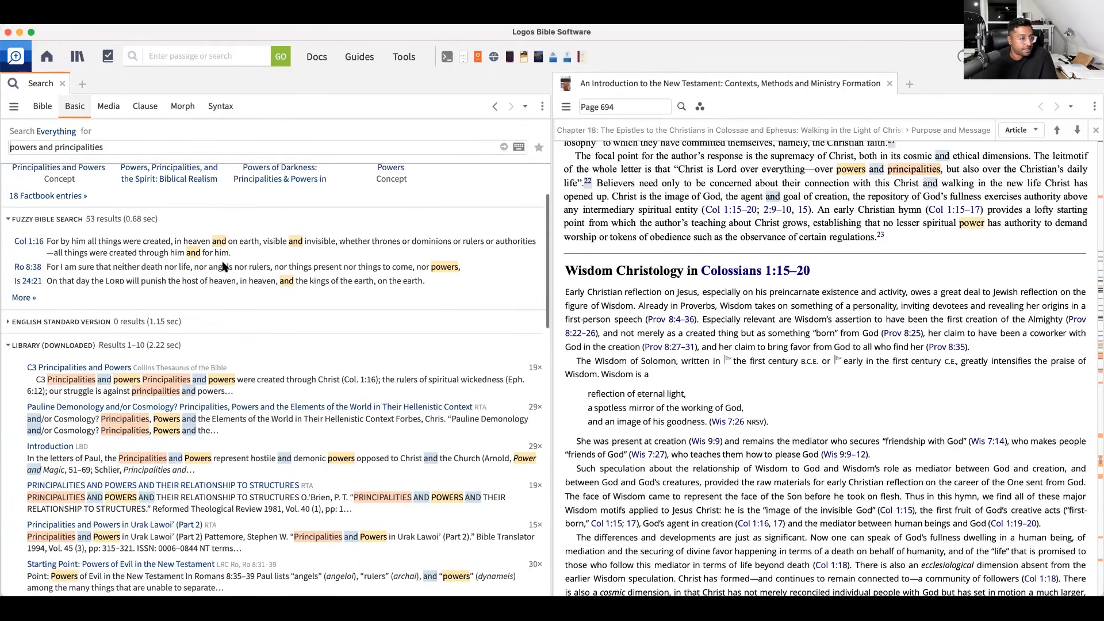
{"action": "scroll", "coordinate": [224, 267], "scroll_direction": "down", "scroll_amount": 4}
{"action": "scroll", "coordinate": [224, 265], "scroll_direction": "up", "scroll_amount": 8}
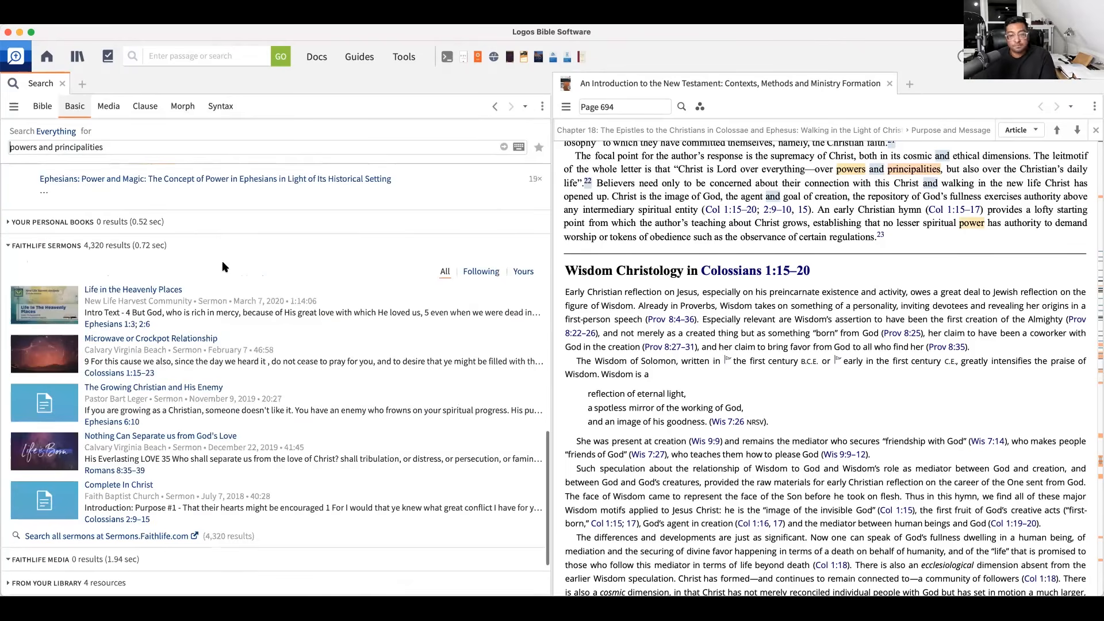
{"action": "scroll", "coordinate": [337, 217], "scroll_direction": "down", "scroll_amount": 1}
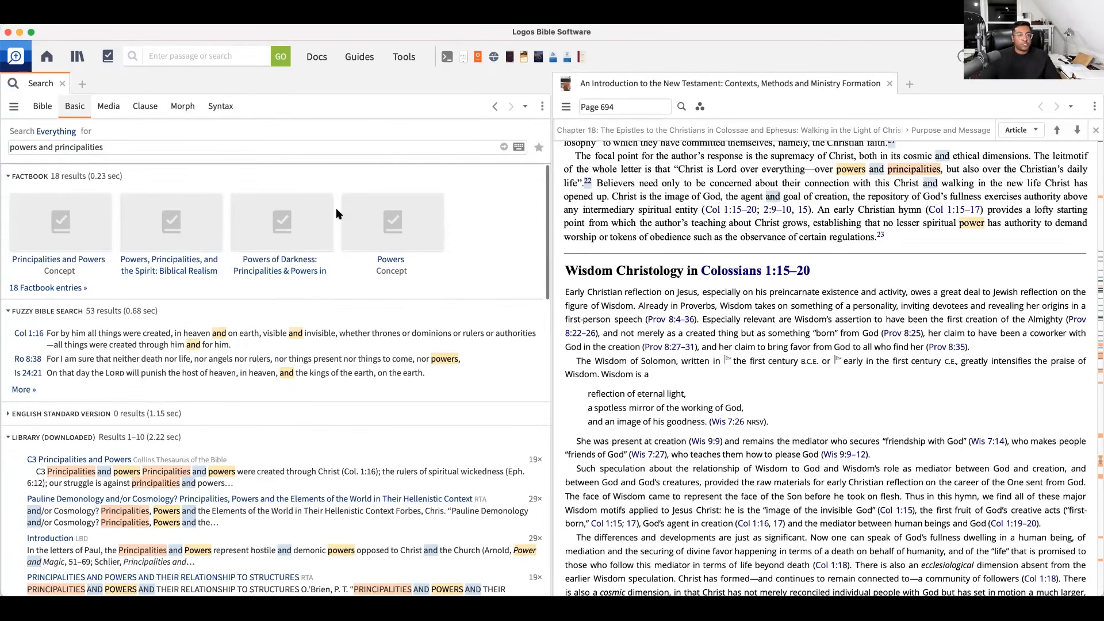
{"action": "mouse_move", "coordinate": [395, 195]}
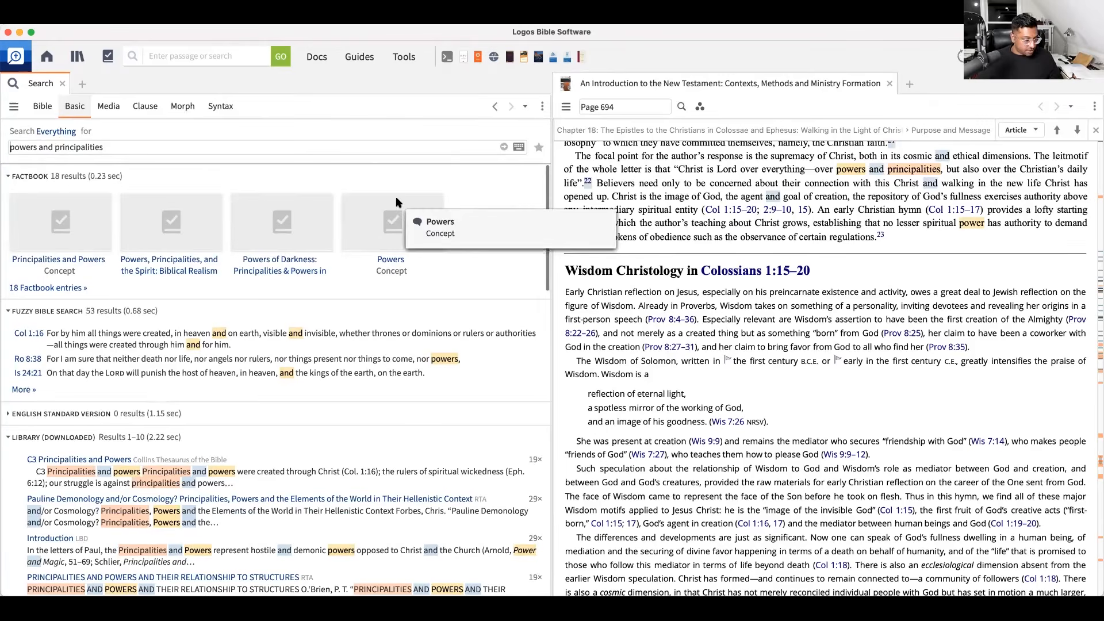